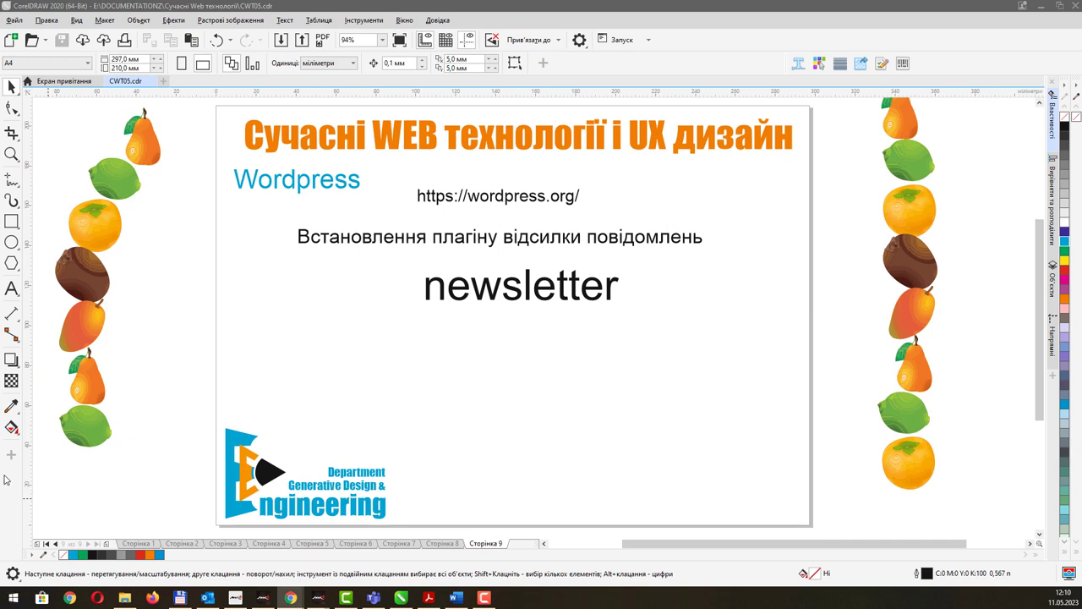
Launch XAMPP Control Panel from the XAMPP folder in the Start menu's app list.
{"action": "left_click", "coordinate": [13, 602]}
{"action": "scroll", "coordinate": [124, 452], "scroll_direction": "down", "scroll_amount": 10}
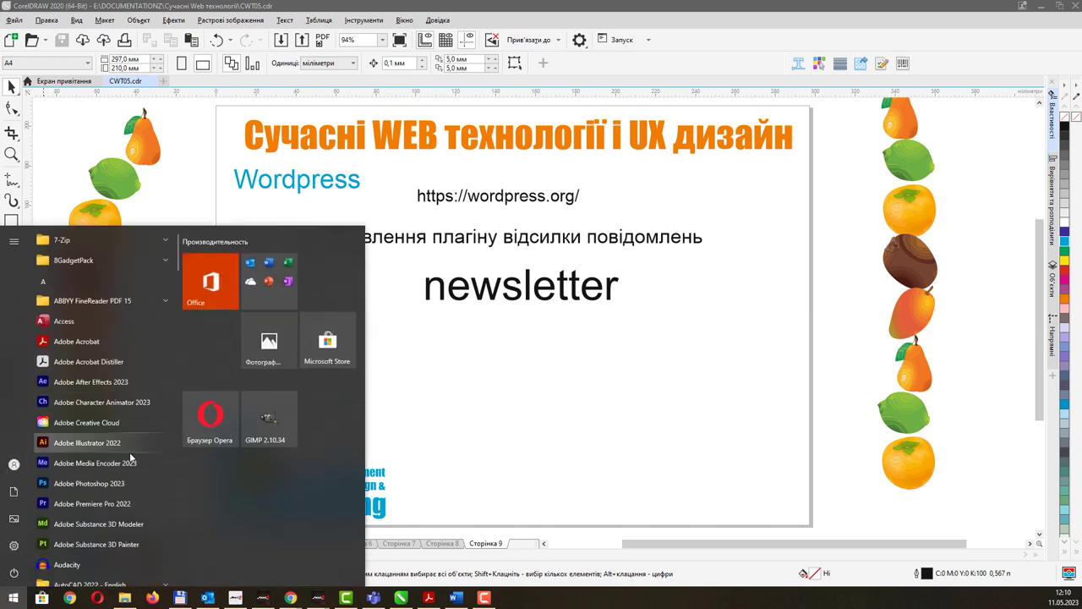
{"action": "scroll", "coordinate": [119, 453], "scroll_direction": "down", "scroll_amount": 15}
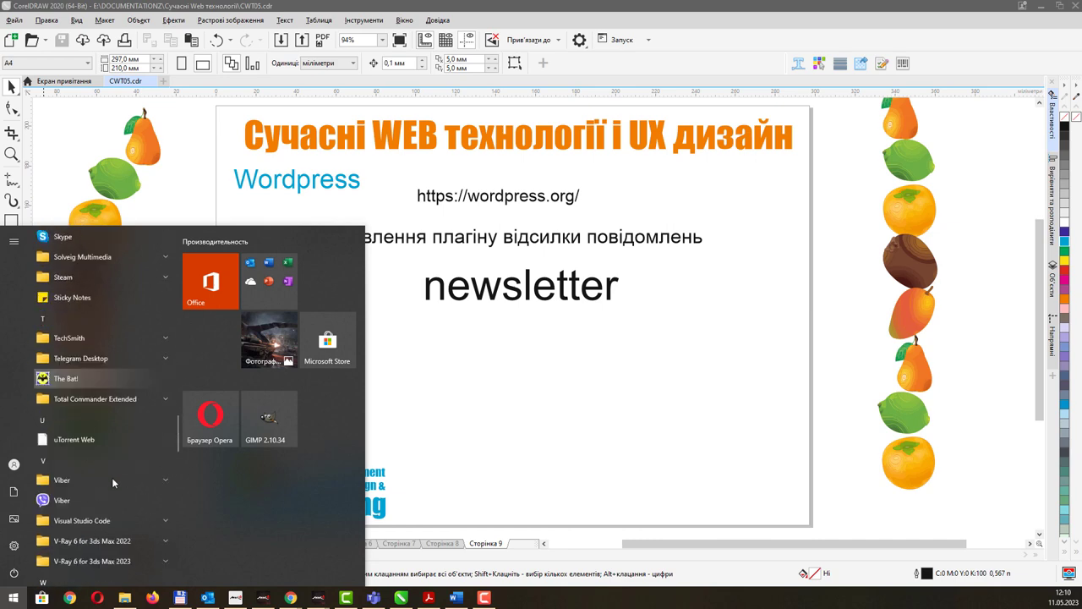
{"action": "scroll", "coordinate": [108, 493], "scroll_direction": "up", "scroll_amount": 8}
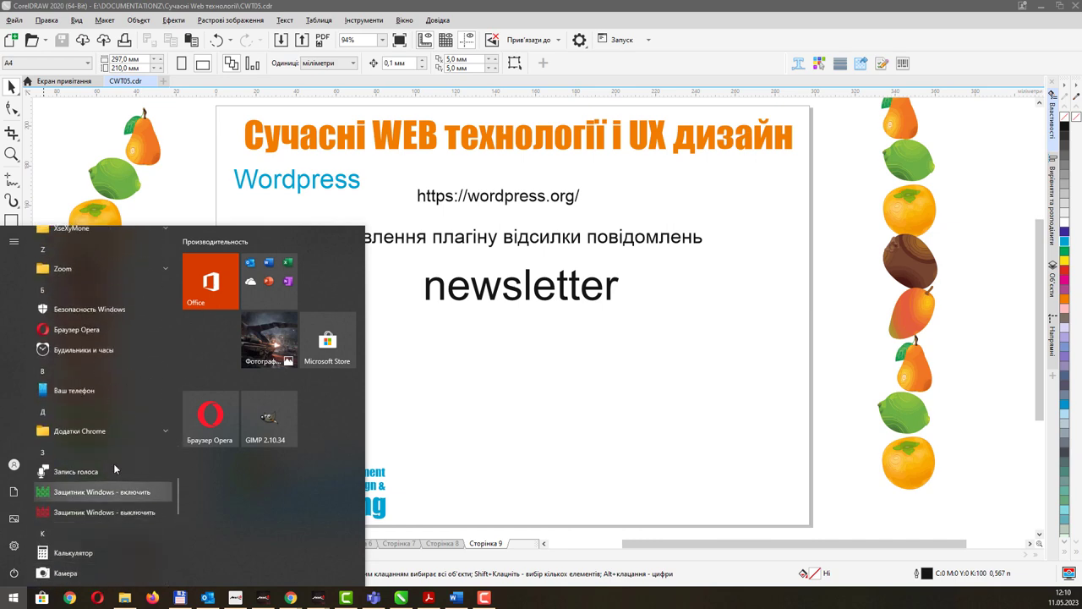
{"action": "left_click", "coordinate": [81, 309]}
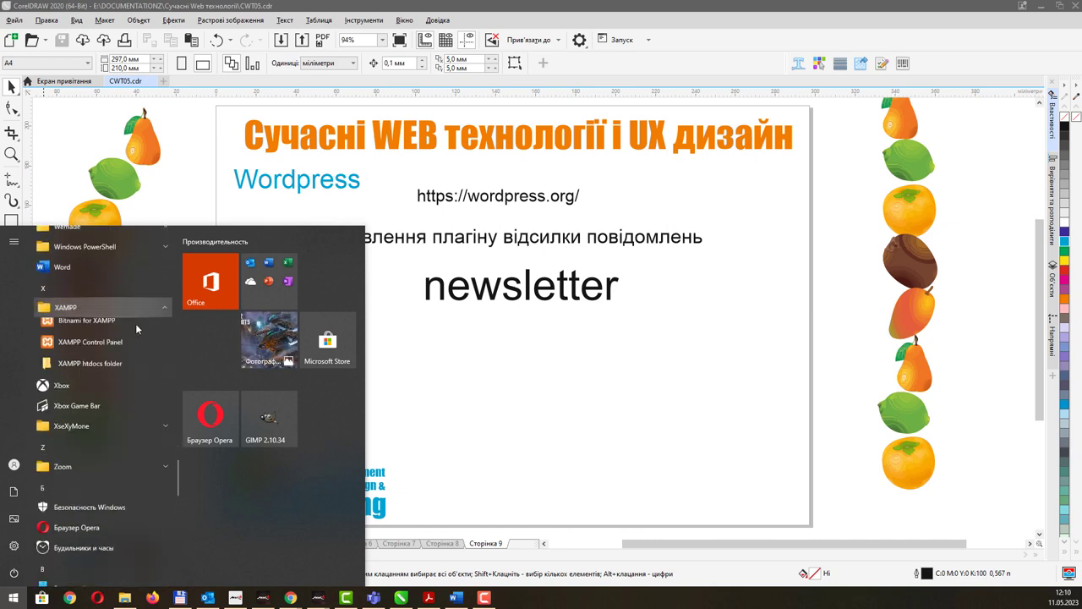
{"action": "left_click", "coordinate": [100, 348]}
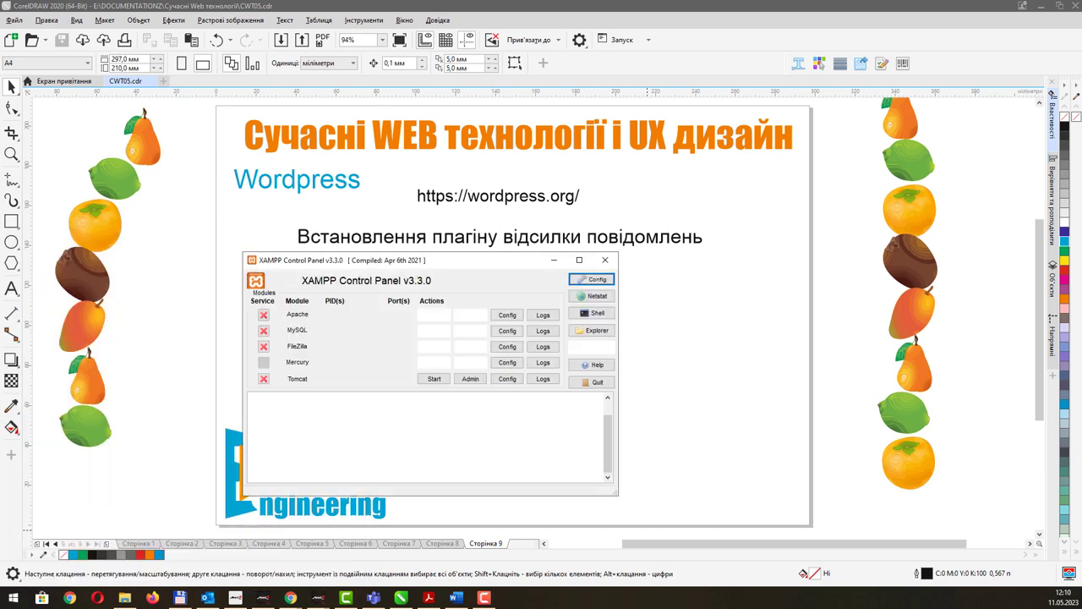
Start the Apache and MySQL modules in XAMPP, then switch to Chrome.
{"action": "left_click", "coordinate": [433, 316]}
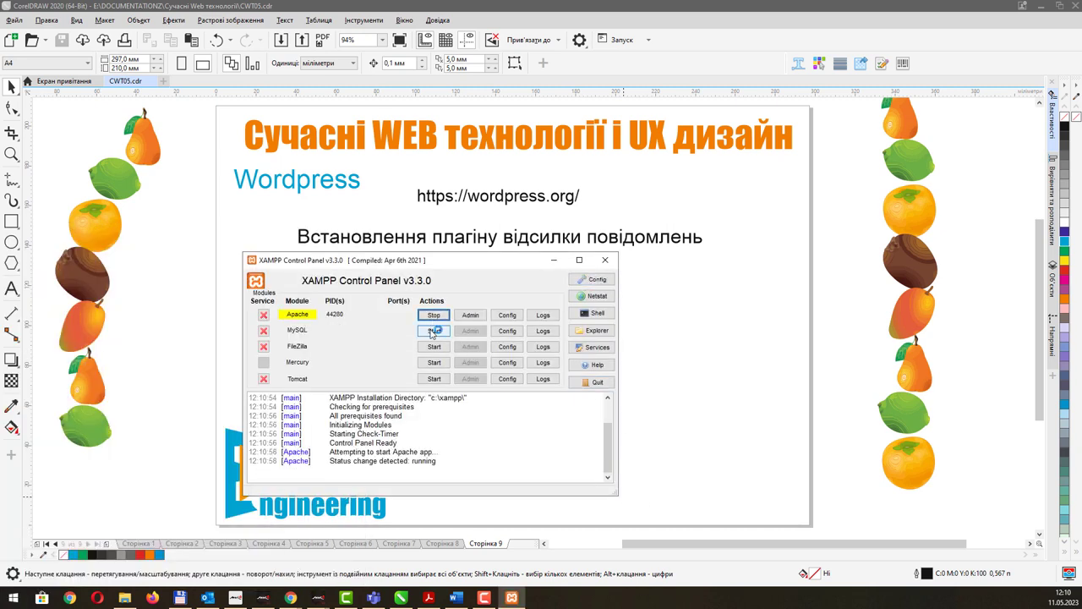
{"action": "left_click", "coordinate": [433, 330]}
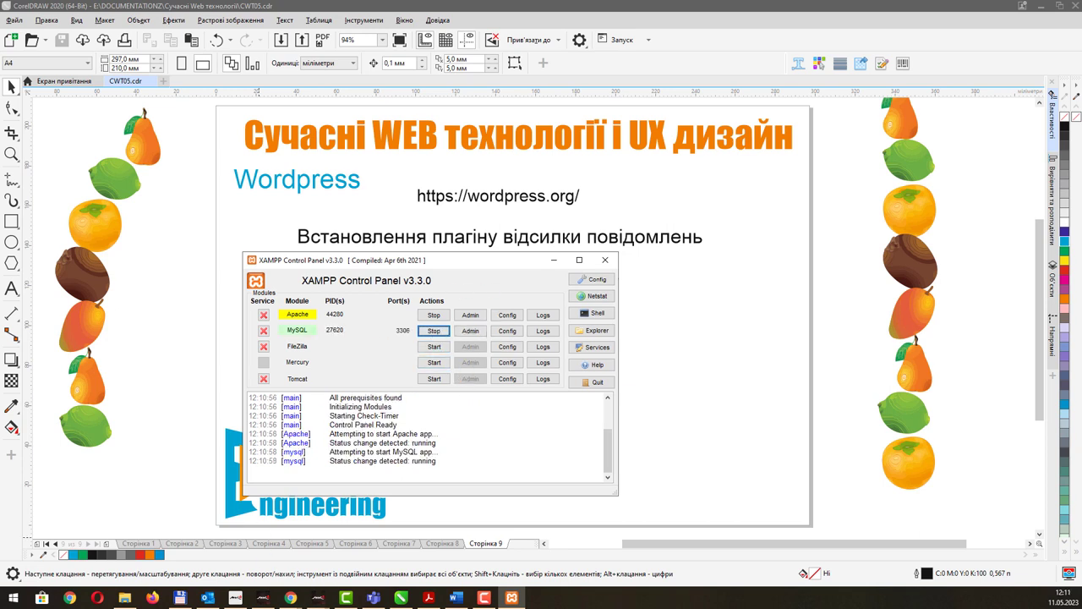
{"action": "key", "text": "alt+Tab"}
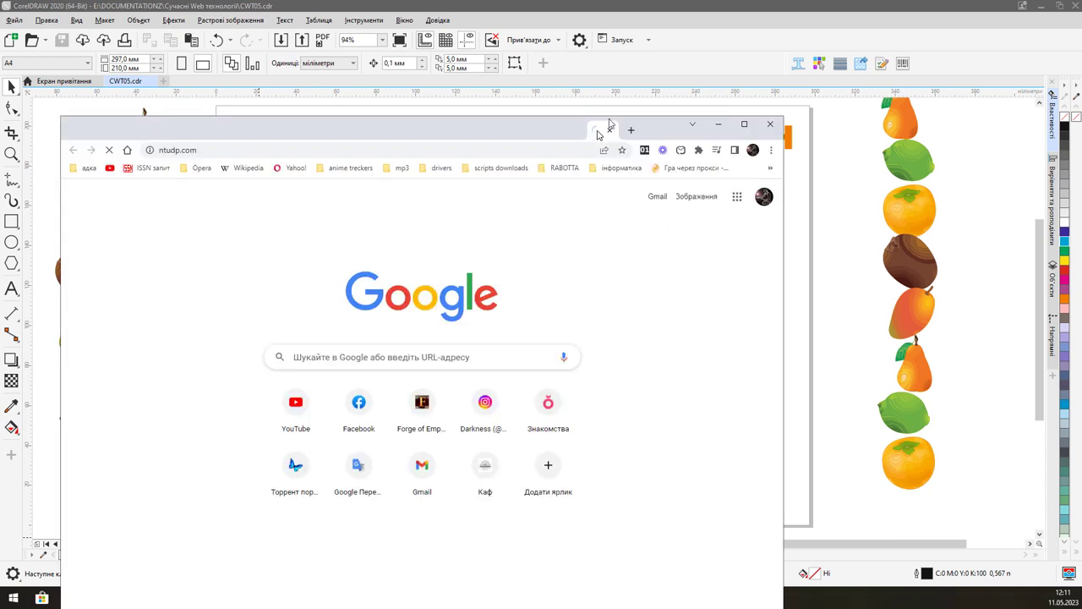
Resize the Chrome window showing ntudp.com so it sits beside the XAMPP Control Panel.
{"action": "left_click_drag", "start_coordinate": [609, 128], "coordinate": [673, 47]}
{"action": "double_click", "coordinate": [645, 49]}
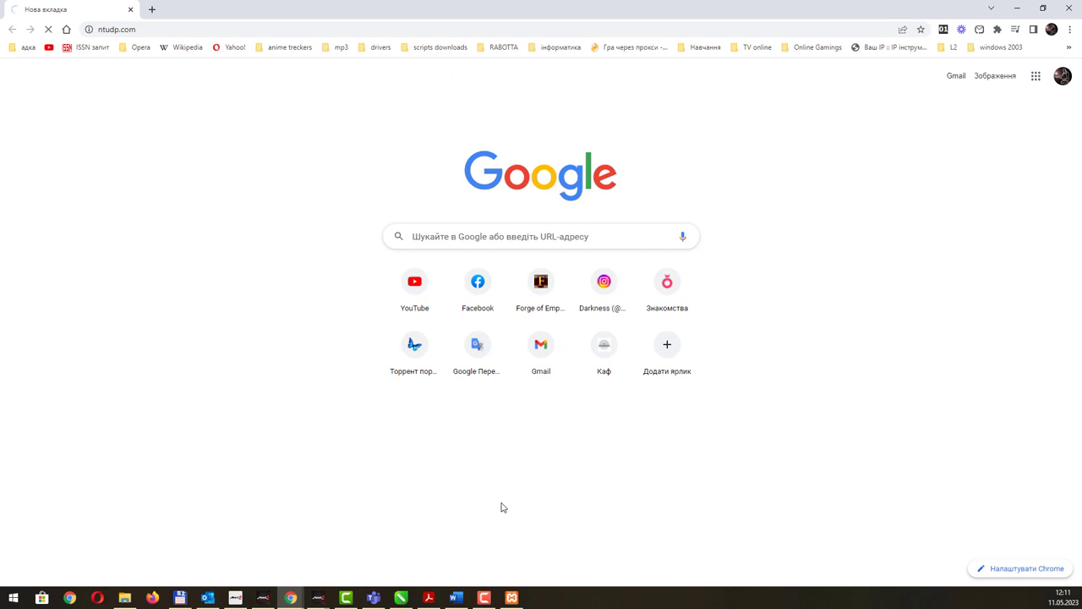
{"action": "double_click", "coordinate": [307, 12]}
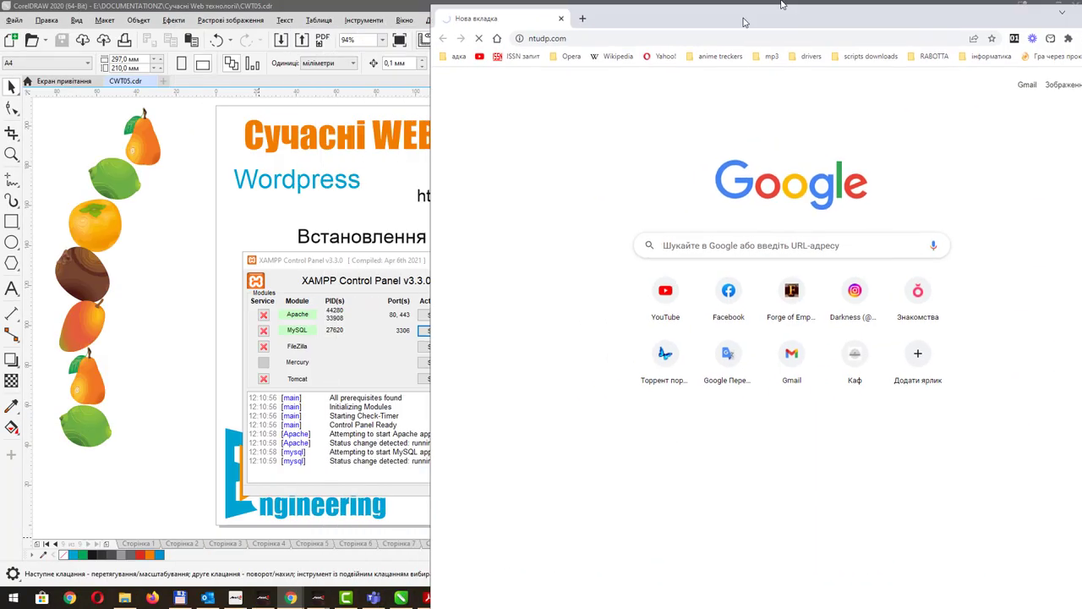
{"action": "double_click", "coordinate": [744, 19]}
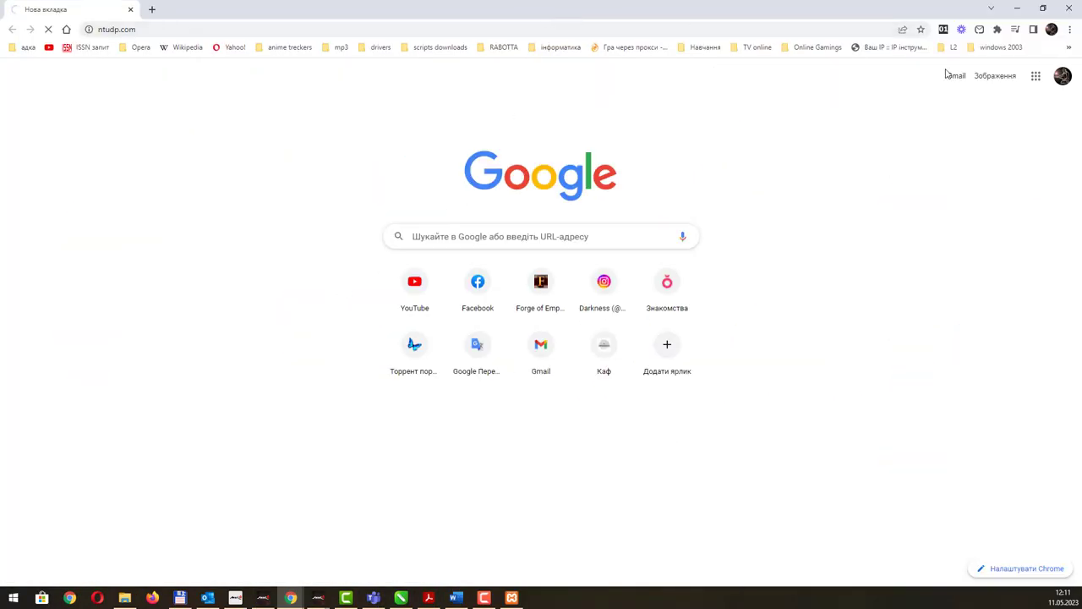
{"action": "left_click", "coordinate": [1043, 8]}
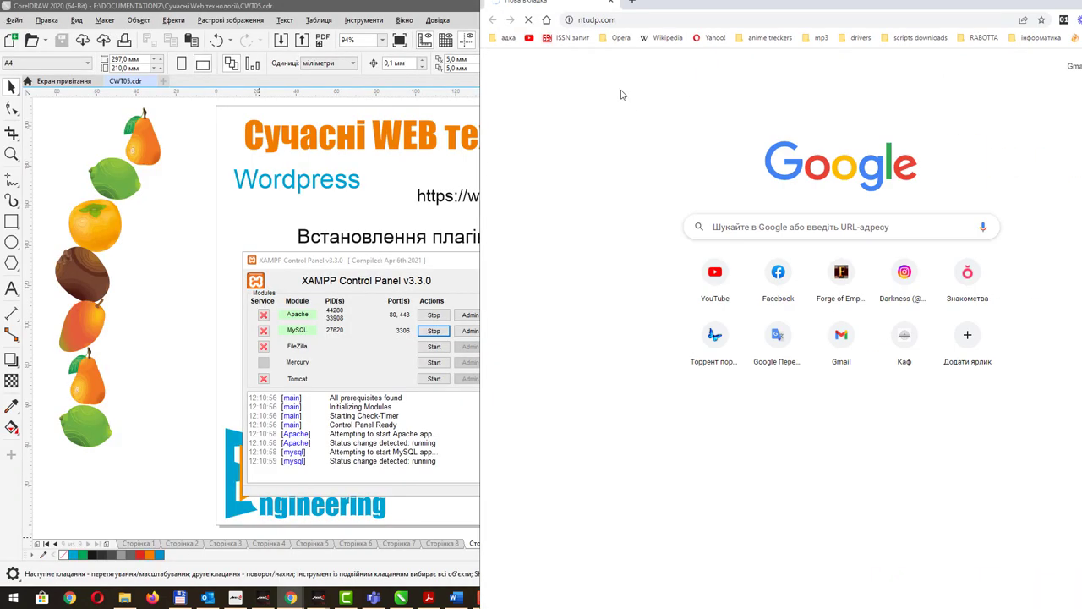
{"action": "left_click", "coordinate": [475, 598]}
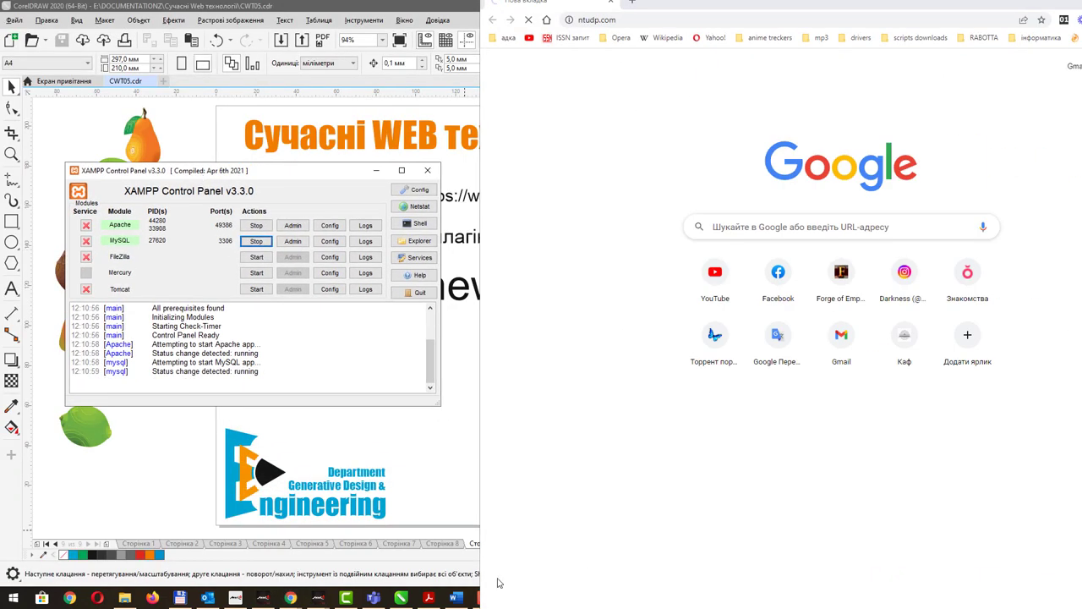
{"action": "left_click_drag", "start_coordinate": [738, 589], "coordinate": [732, 512]}
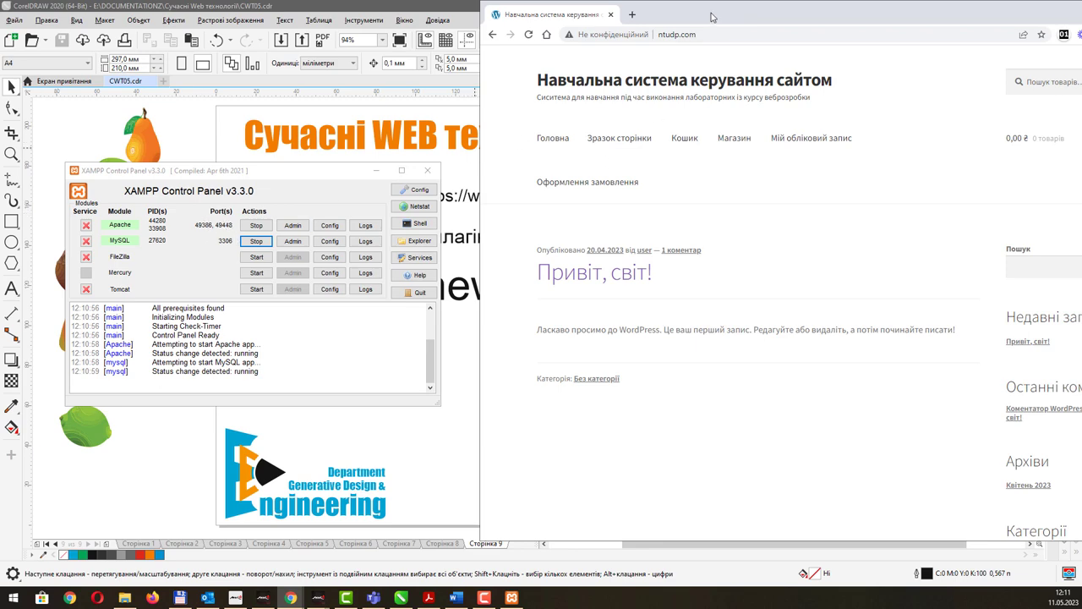
Maximize Chrome and go to the admin login page at ntudp.com/wp-admin/.
{"action": "double_click", "coordinate": [713, 15]}
{"action": "left_click", "coordinate": [383, 29]}
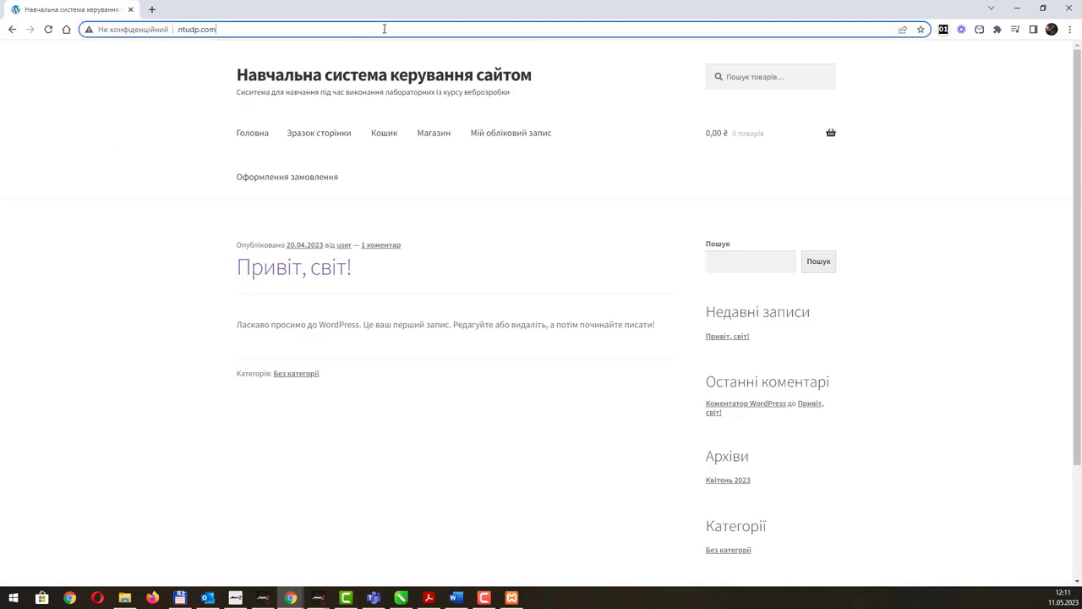
{"action": "type", "text": "/"}
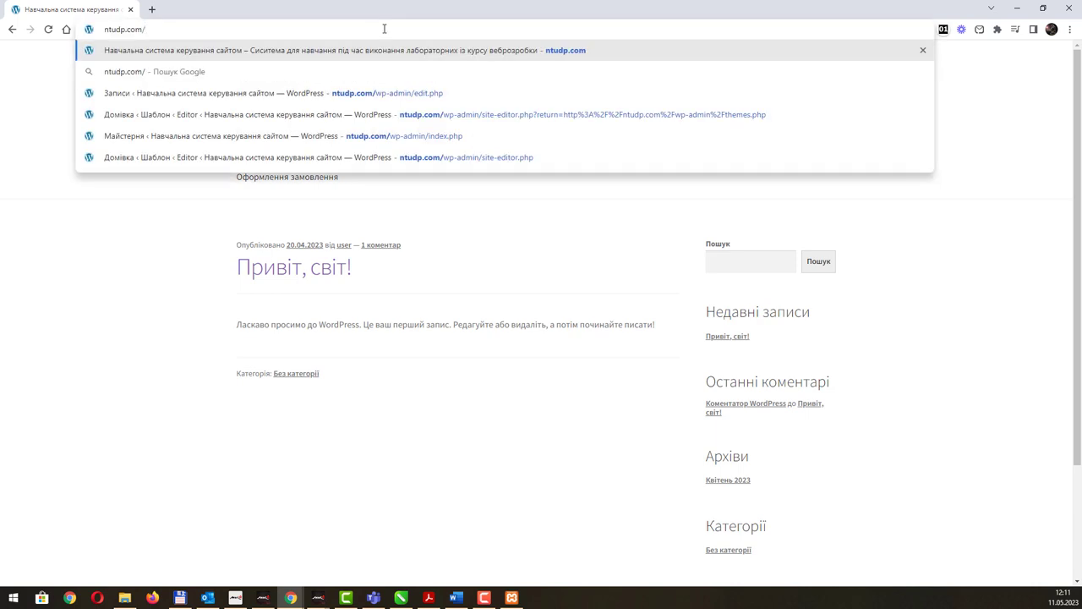
{"action": "key", "text": "Down"}
{"action": "key", "text": "Down"}
{"action": "key", "text": "BackSpace"}
{"action": "key", "text": "BackSpace"}
{"action": "key", "text": "BackSpace"}
{"action": "key", "text": "BackSpace"}
{"action": "key", "text": "BackSpace"}
{"action": "key", "text": "BackSpace"}
{"action": "key", "text": "BackSpace"}
{"action": "key", "text": "BackSpace"}
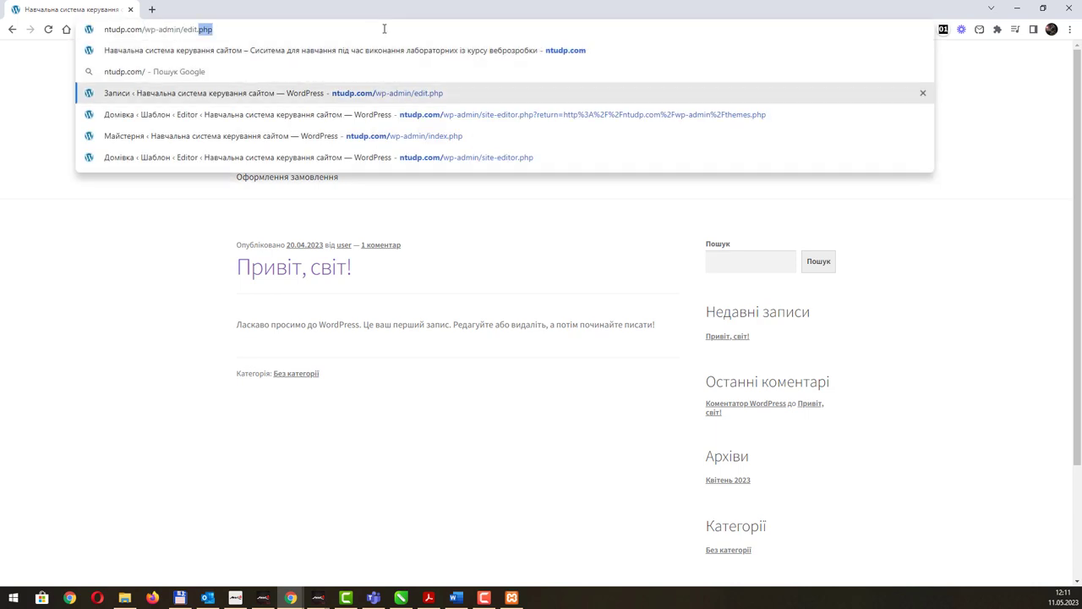
{"action": "key", "text": "Down"}
{"action": "key", "text": "Down"}
{"action": "key", "text": "Down"}
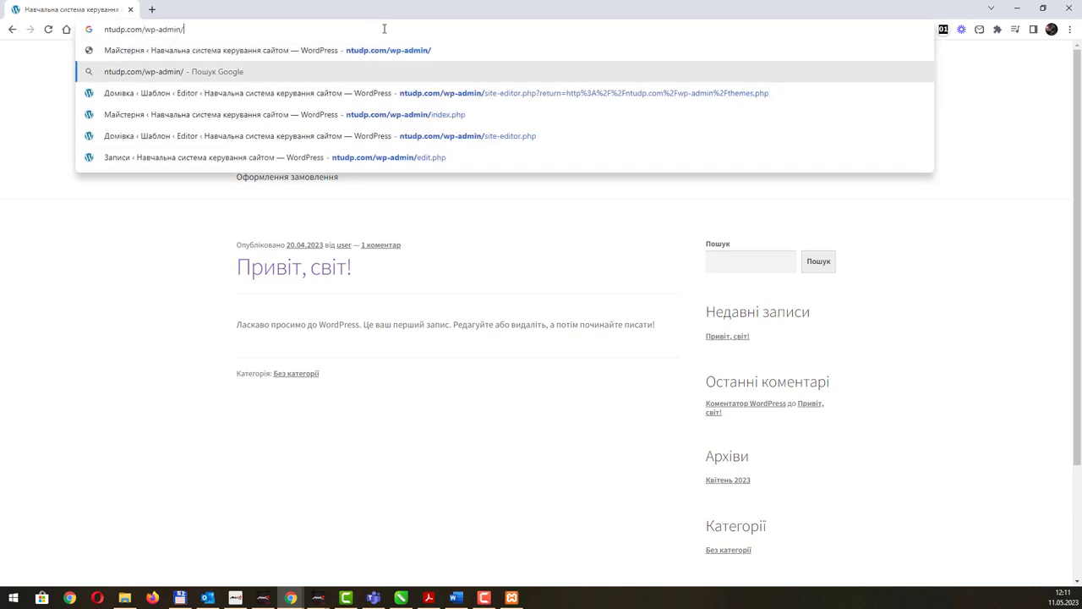
{"action": "key", "text": "Return"}
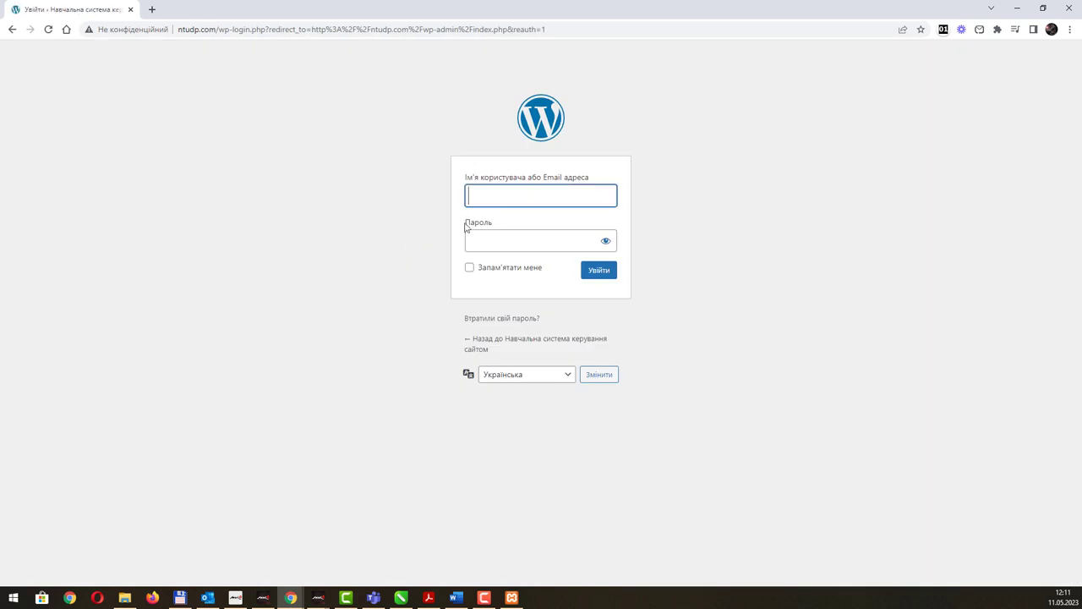
Submit the admin username and password on the WordPress login form.
{"action": "type", "text": "user"}
{"action": "key", "text": "Tab"}
{"action": "type", "text": "***"}
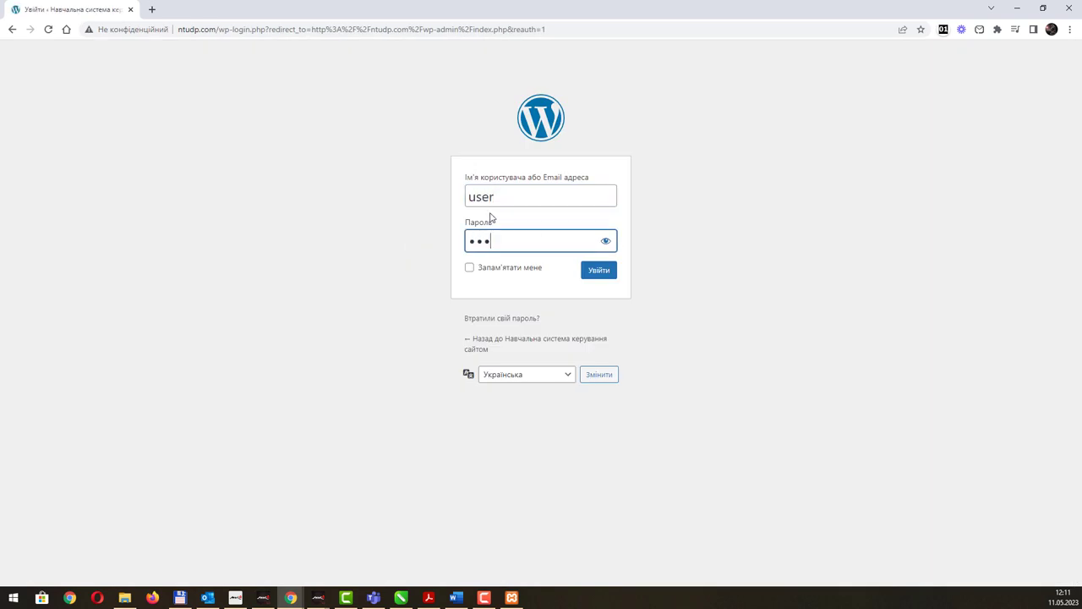
{"action": "type", "text": "*"}
{"action": "key", "text": "Return"}
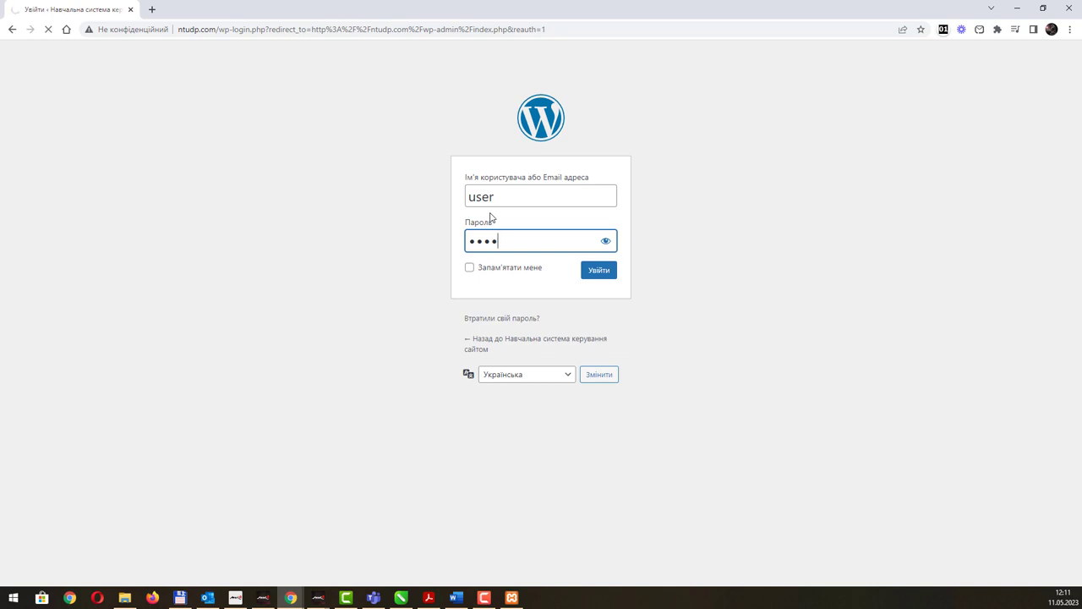
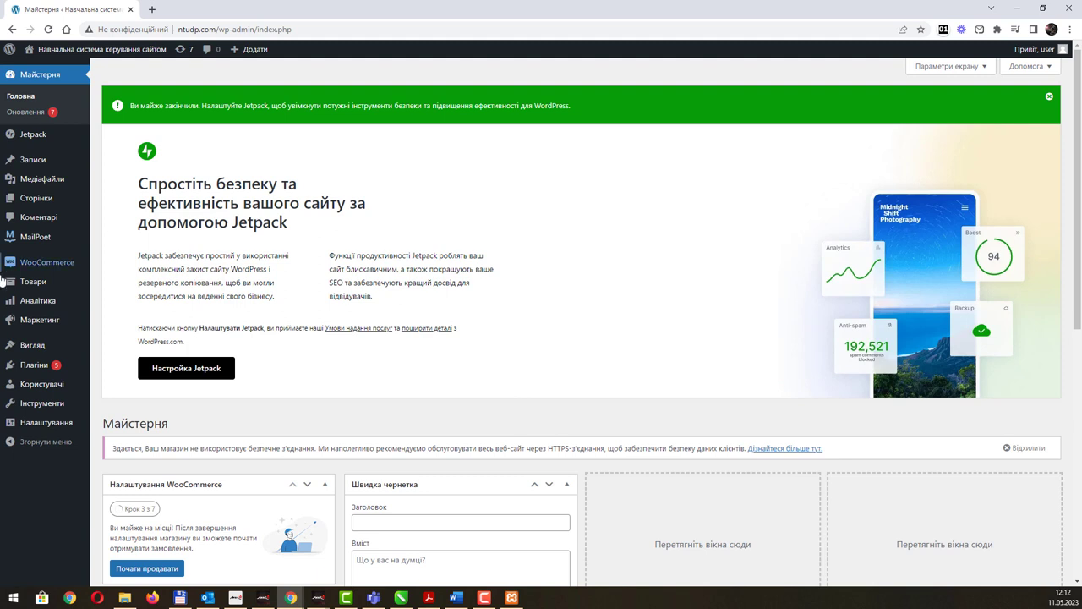
Go to the Плагіни (Plugins) list, then on to the Додати новий (Add New) plugin page.
{"action": "mouse_move", "coordinate": [34, 267]}
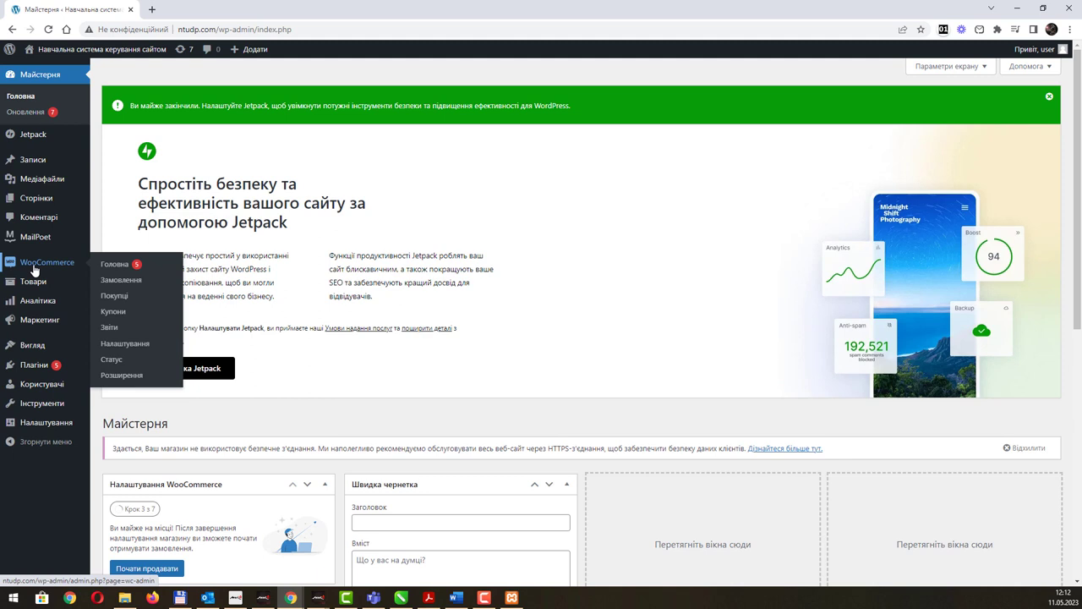
{"action": "left_click", "coordinate": [38, 368]}
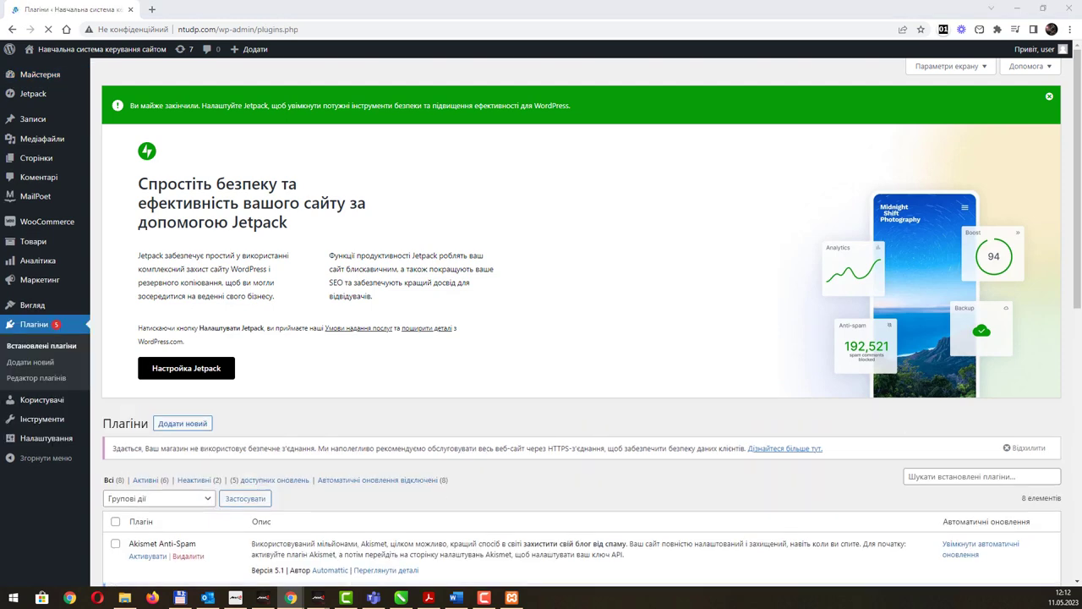
{"action": "left_click", "coordinate": [456, 597]}
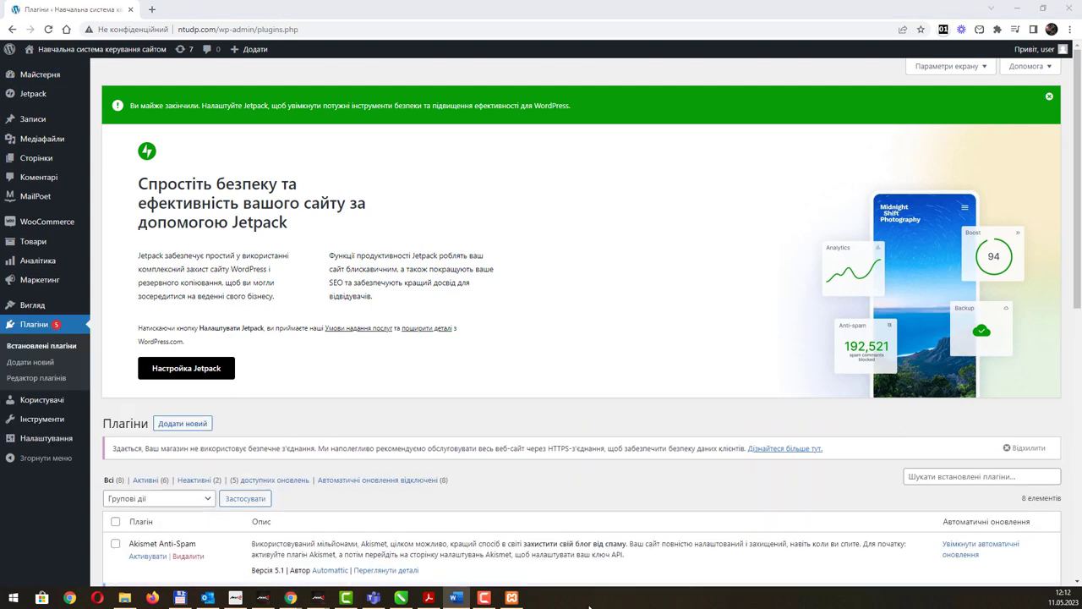
{"action": "left_click", "coordinate": [183, 428]}
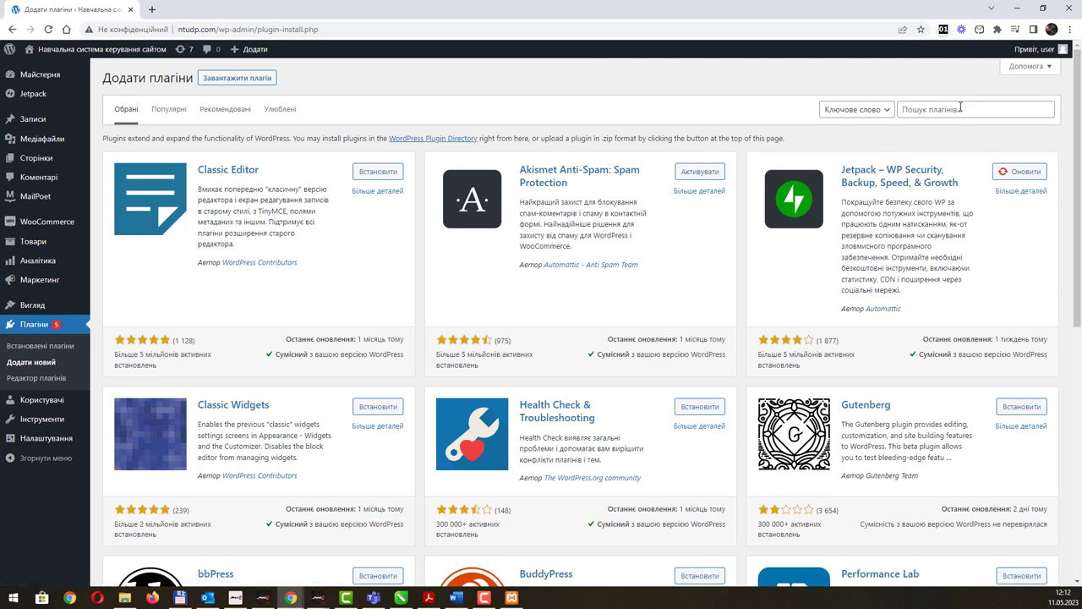
Search plugins for 'newsletter' and install 'Newsletter – Send awesome emails from WordPress'.
{"action": "left_click", "coordinate": [961, 108]}
{"action": "type", "text": "newsletter"}
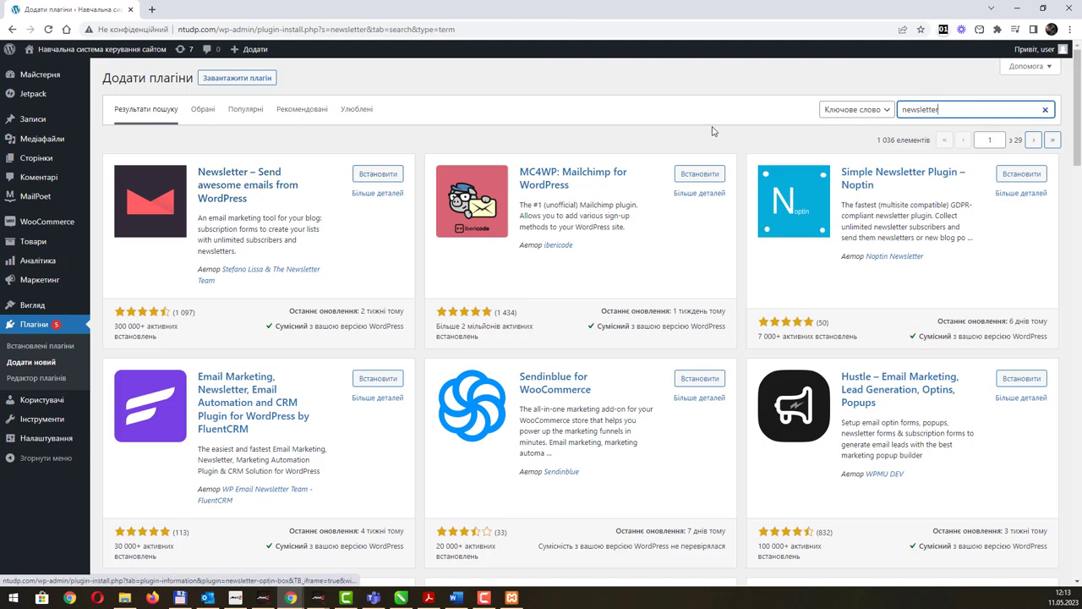
{"action": "scroll", "coordinate": [645, 334], "scroll_direction": "down", "scroll_amount": 5}
{"action": "scroll", "coordinate": [645, 333], "scroll_direction": "down", "scroll_amount": 4}
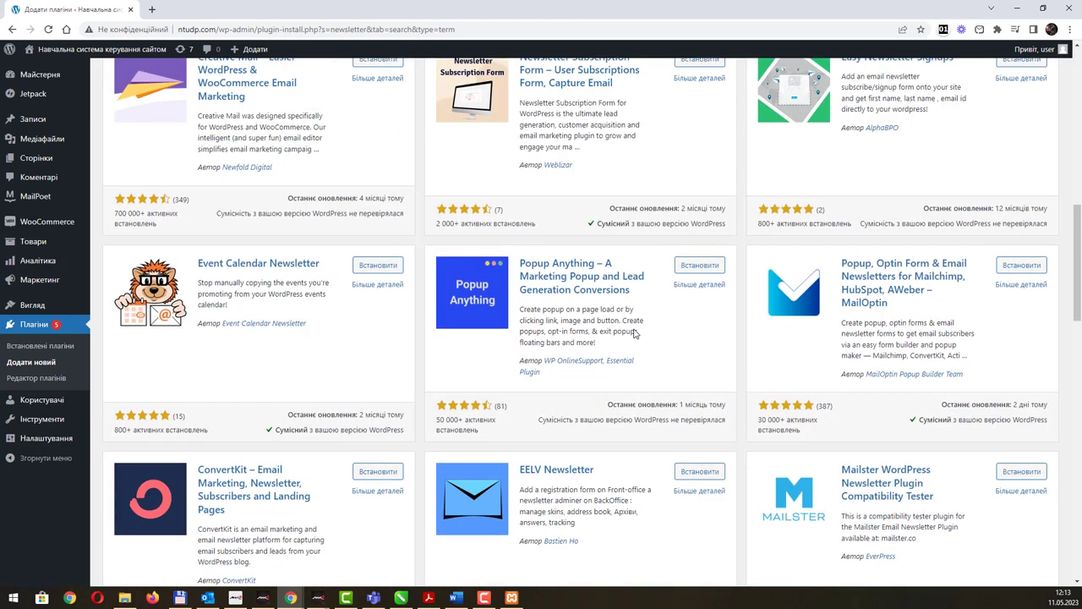
{"action": "scroll", "coordinate": [632, 329], "scroll_direction": "up", "scroll_amount": 5}
{"action": "scroll", "coordinate": [632, 330], "scroll_direction": "up", "scroll_amount": 4}
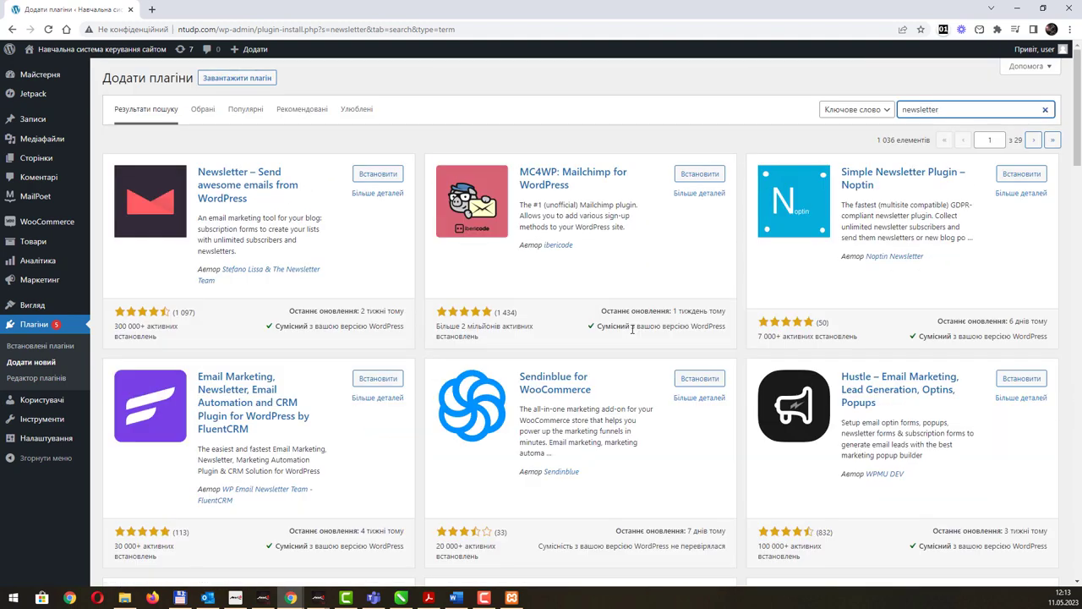
{"action": "left_click", "coordinate": [378, 175]}
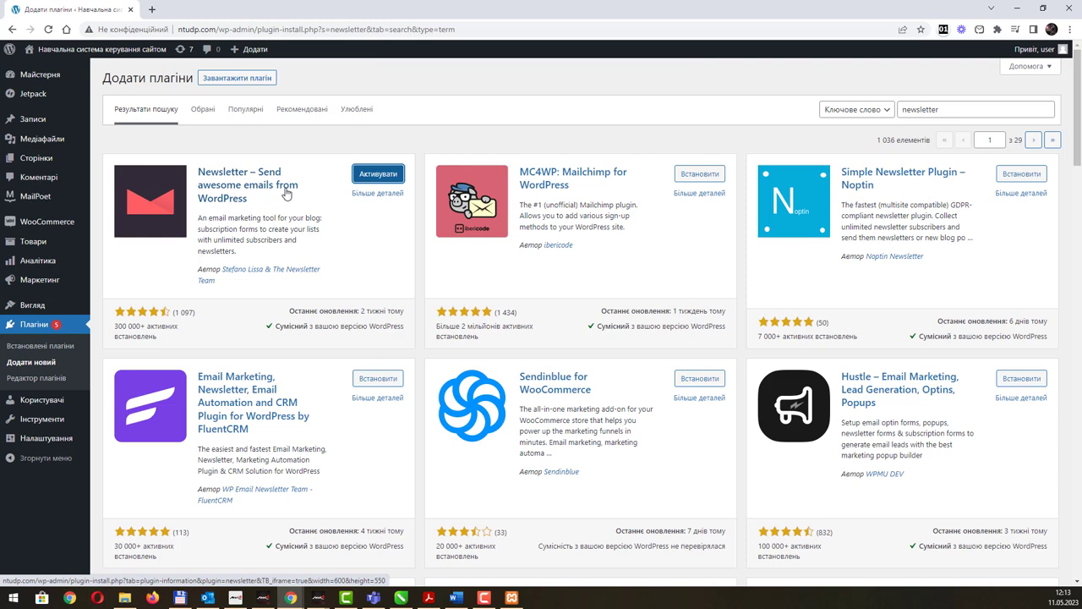
Activate the Newsletter plugin and open its Newsletter Dashboard from the sidebar.
{"action": "left_click", "coordinate": [387, 178]}
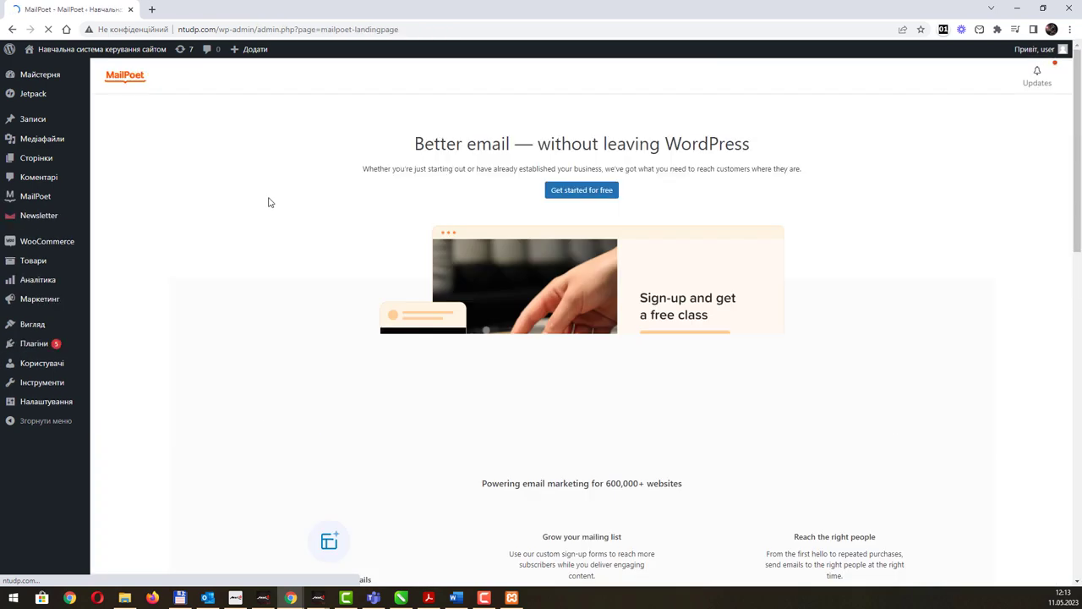
{"action": "mouse_move", "coordinate": [32, 218]}
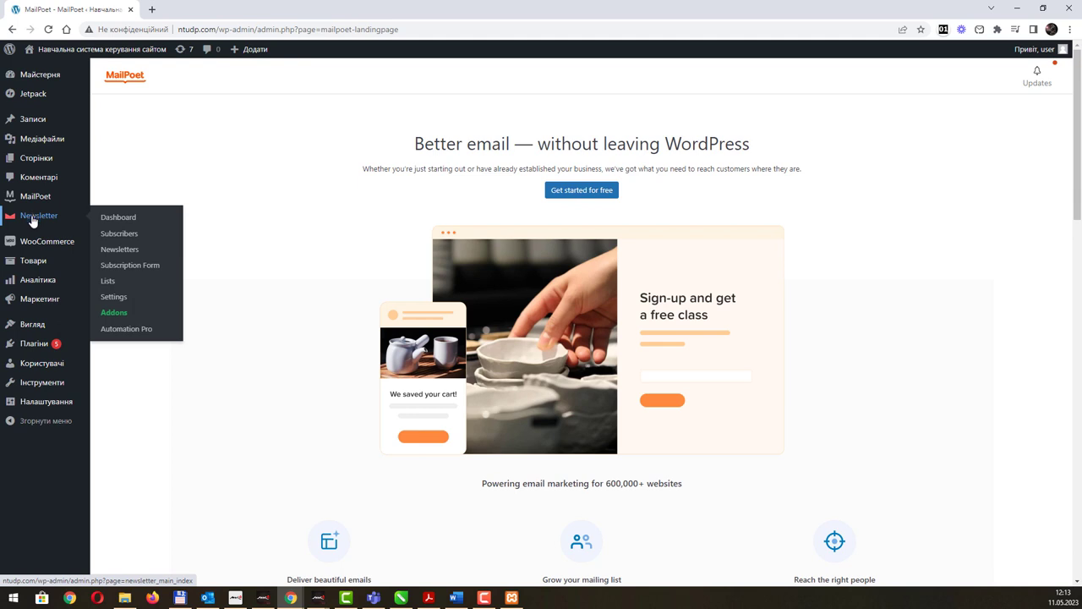
{"action": "left_click", "coordinate": [32, 220]}
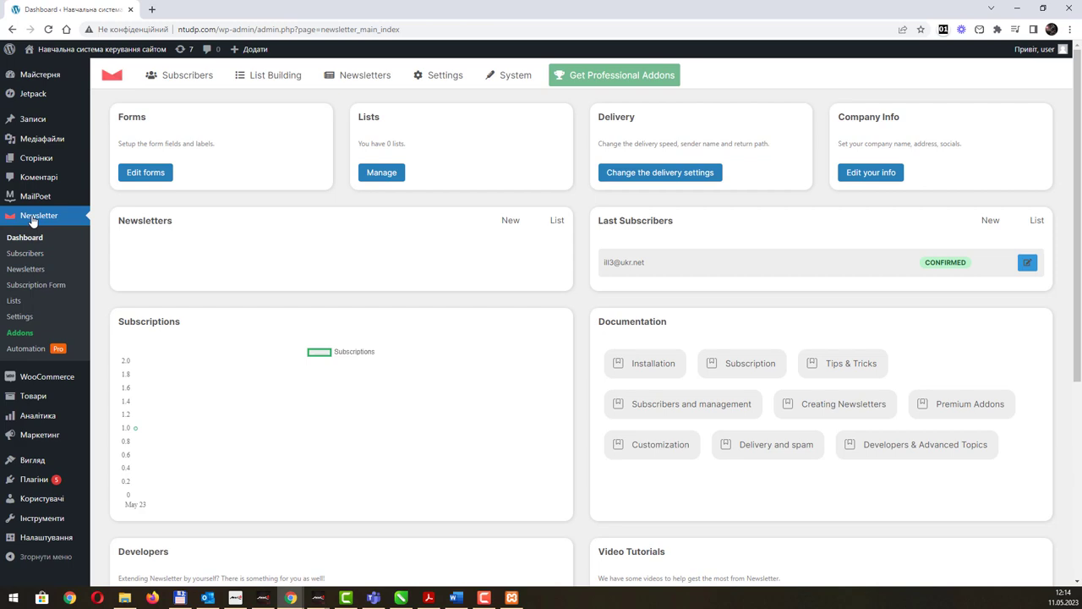
{"action": "left_click", "coordinate": [12, 28]}
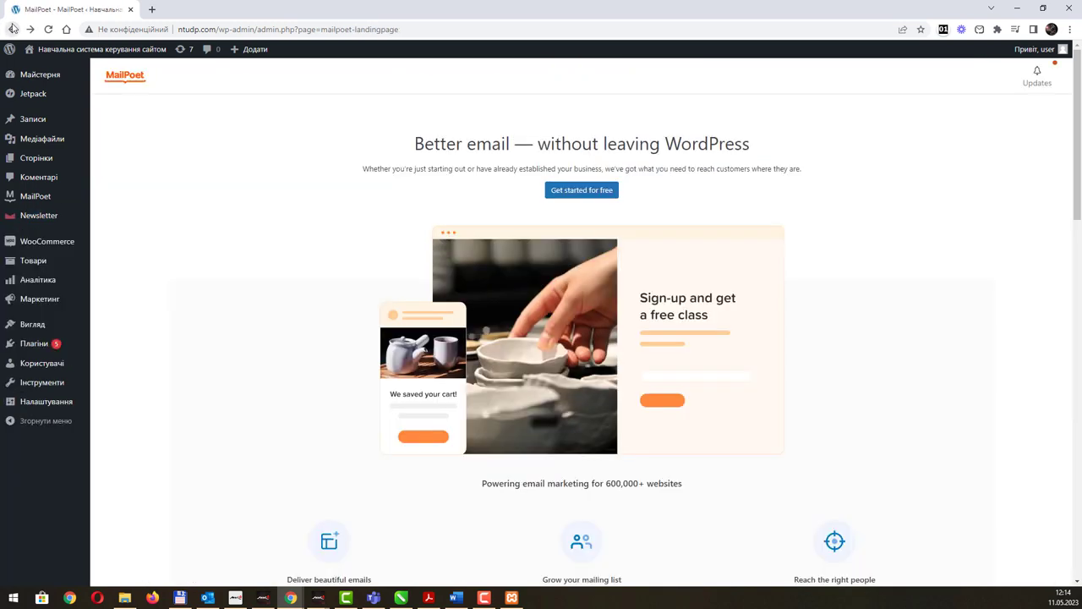
{"action": "scroll", "coordinate": [574, 314], "scroll_direction": "down", "scroll_amount": 7}
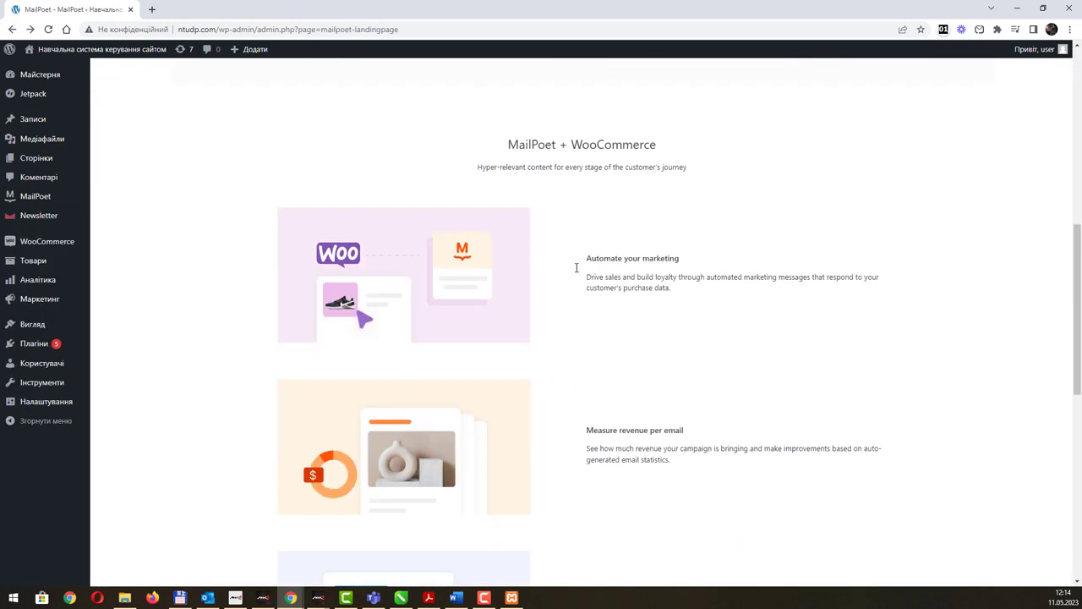
{"action": "scroll", "coordinate": [576, 267], "scroll_direction": "down", "scroll_amount": 6}
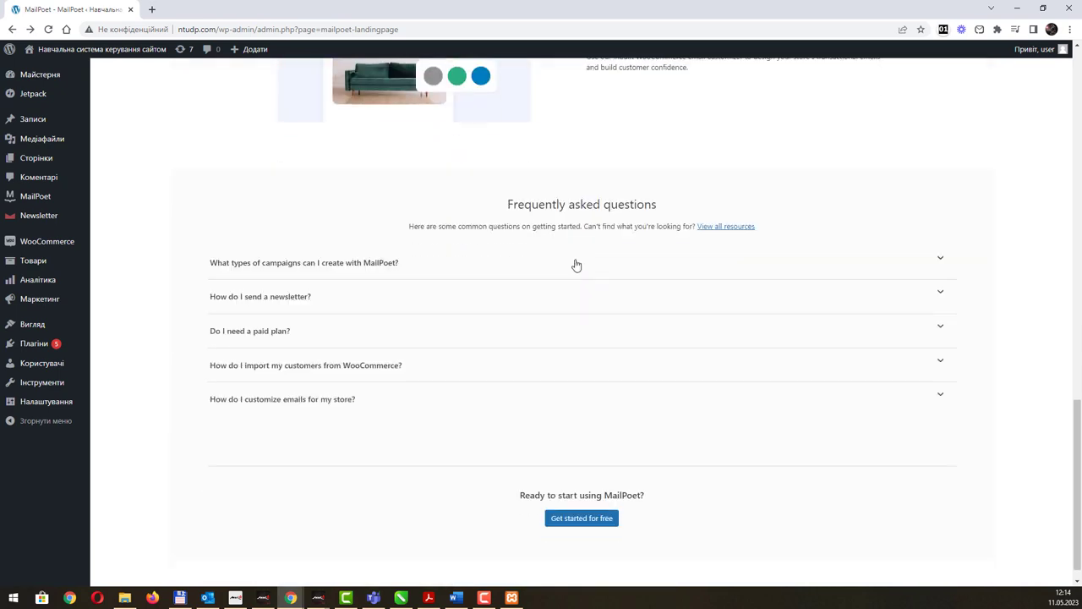
{"action": "scroll", "coordinate": [575, 267], "scroll_direction": "up", "scroll_amount": 13}
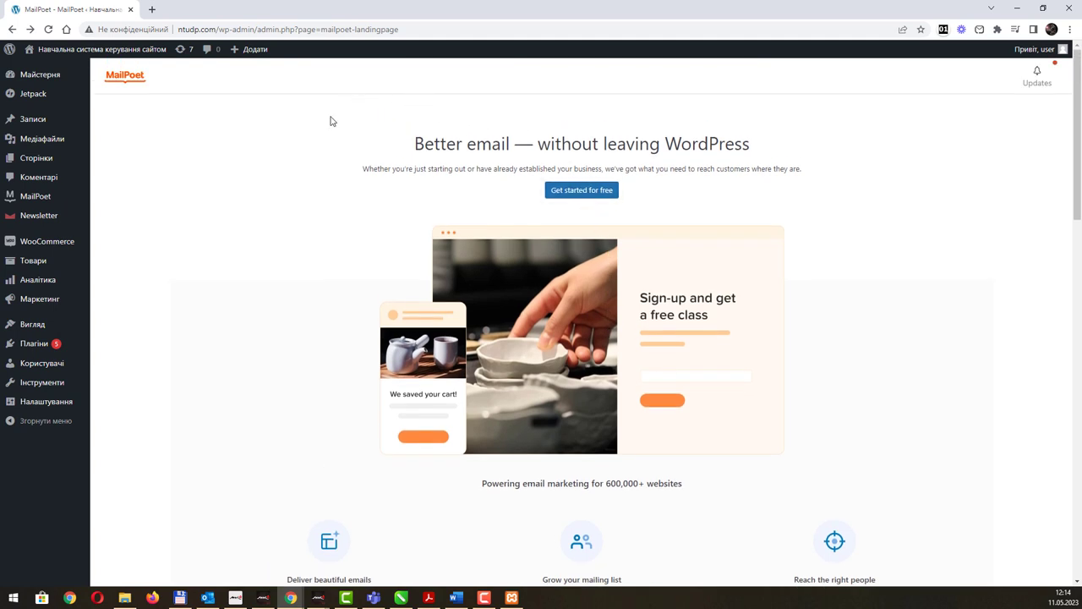
{"action": "left_click", "coordinate": [52, 222]}
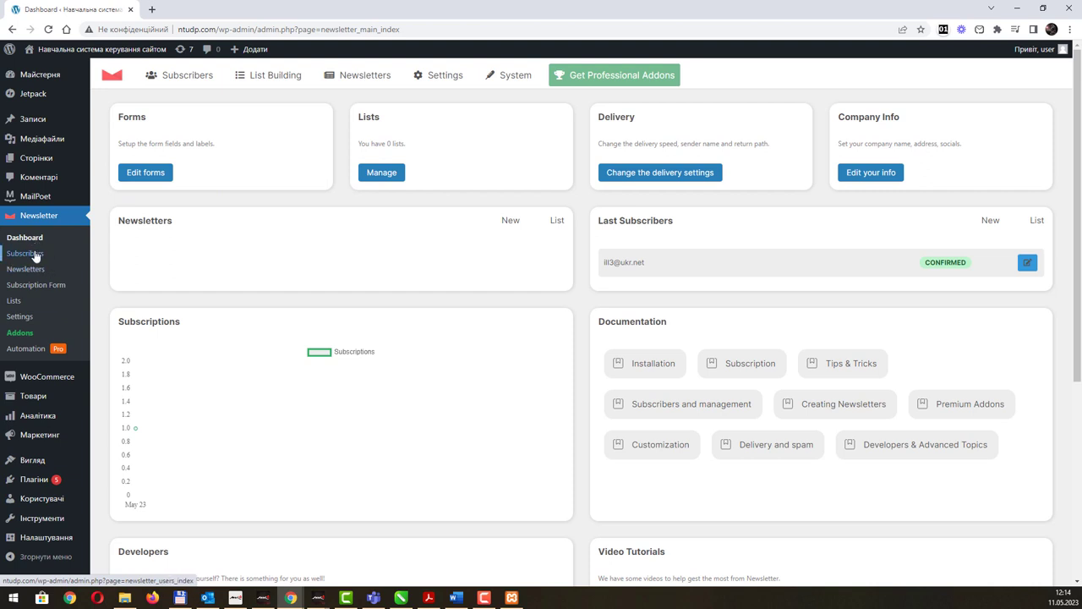
{"action": "left_click", "coordinate": [34, 256]}
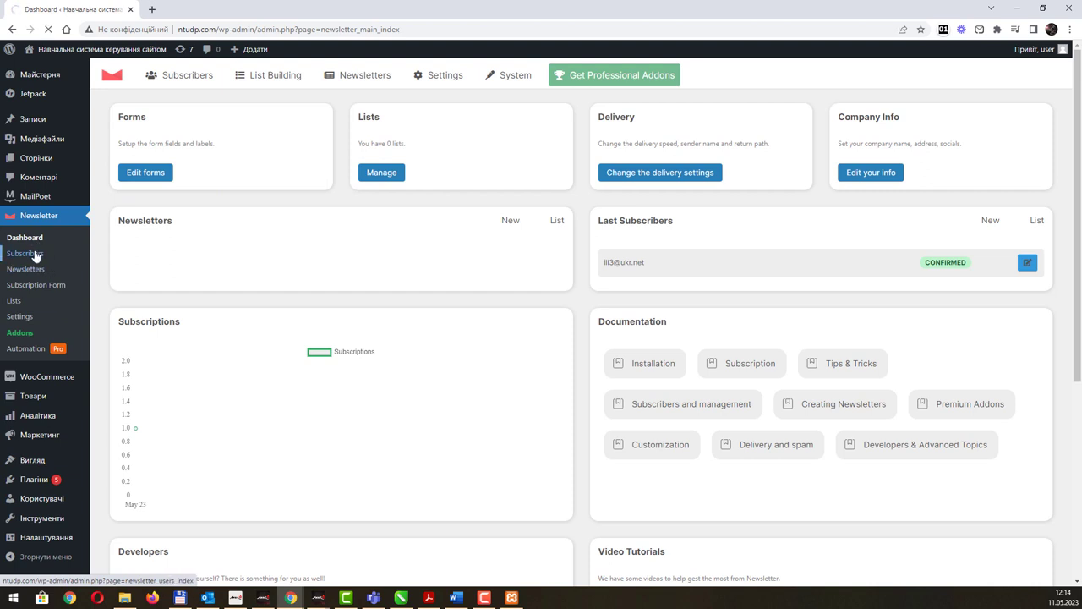
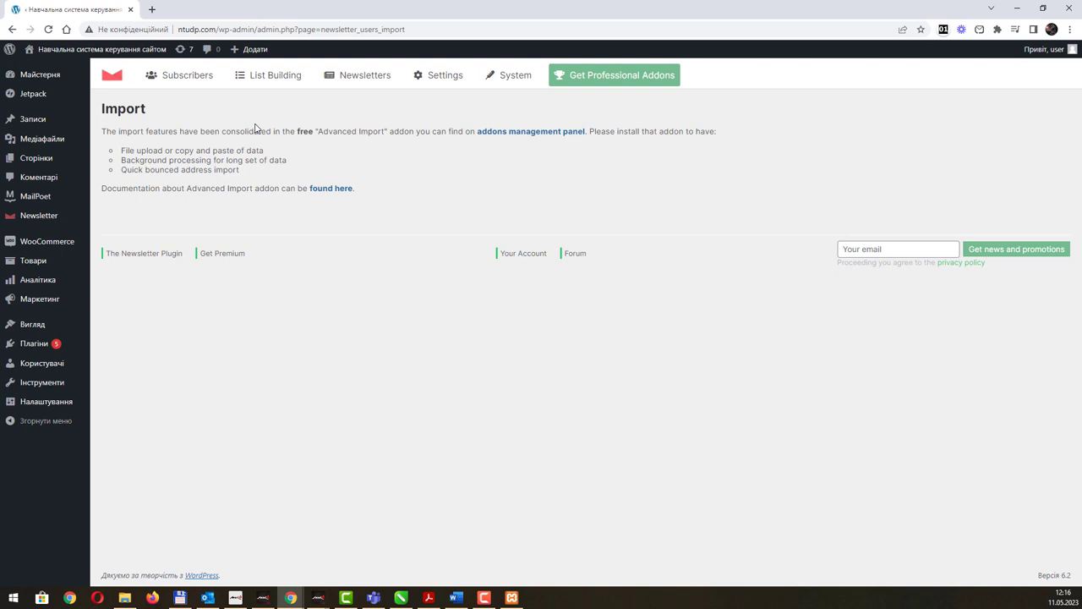
Highlight 'Advanced Import' in the Import notice and follow the addons management panel link.
{"action": "mouse_move", "coordinate": [254, 78]}
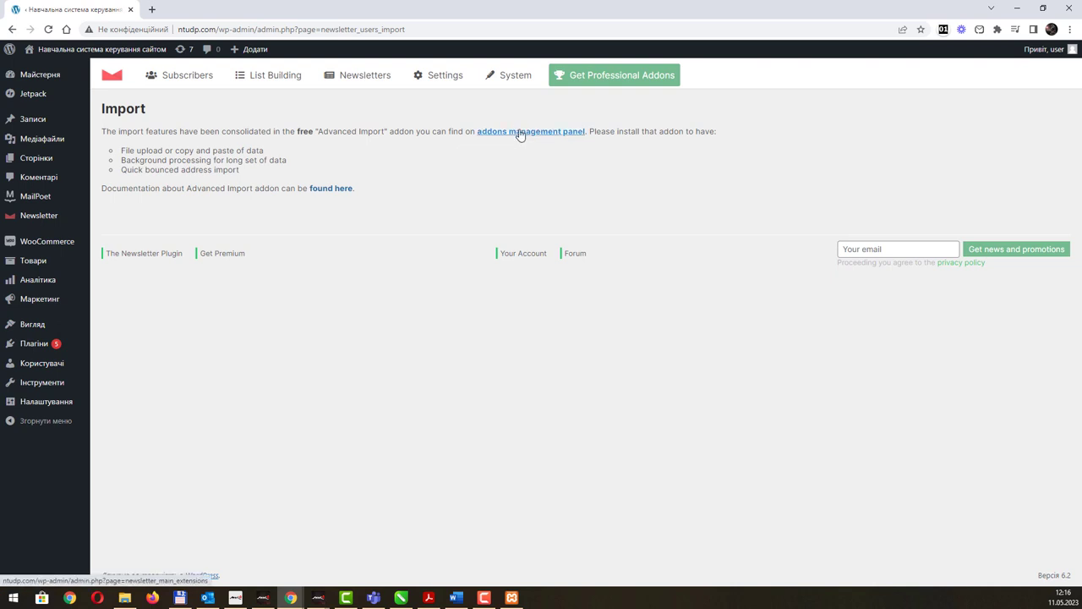
{"action": "left_click_drag", "start_coordinate": [319, 132], "coordinate": [385, 132]}
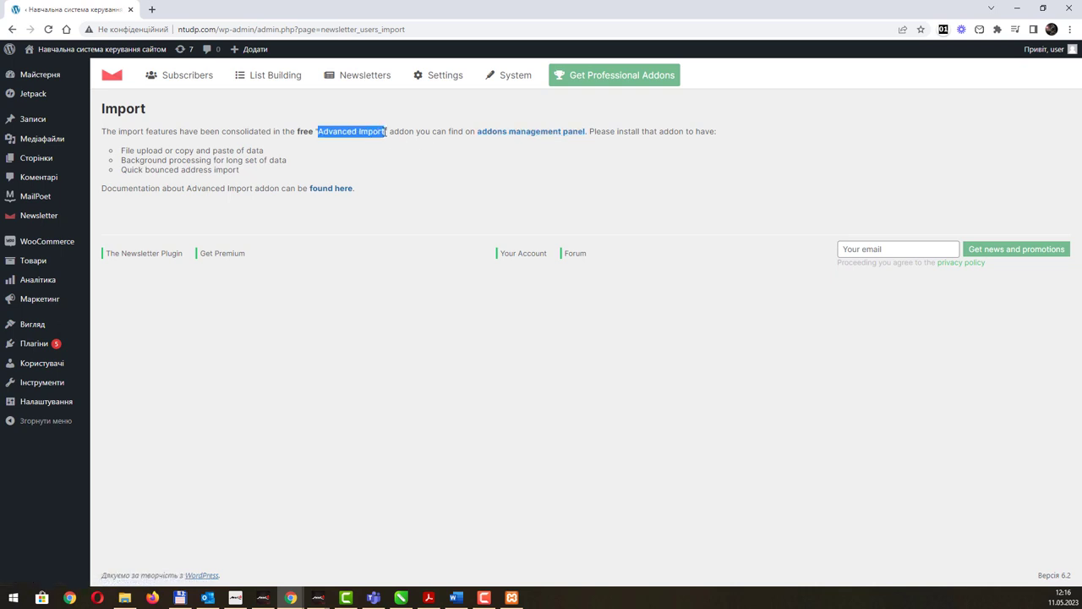
{"action": "left_click", "coordinate": [520, 133]}
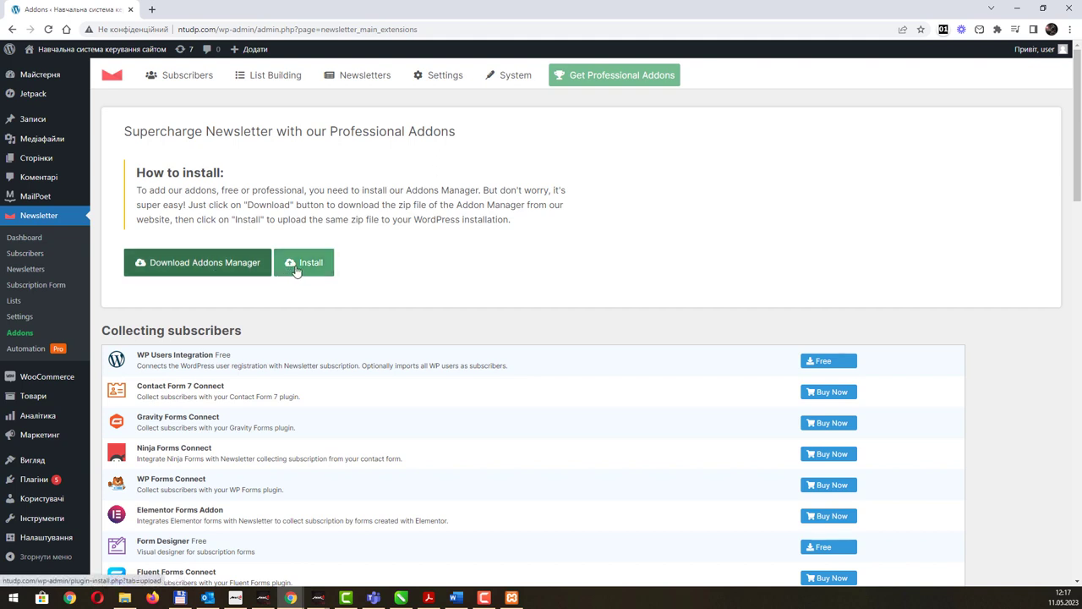
Search the Addons page for 'import' to locate the Advanced Import addon.
{"action": "scroll", "coordinate": [401, 379], "scroll_direction": "down", "scroll_amount": 3}
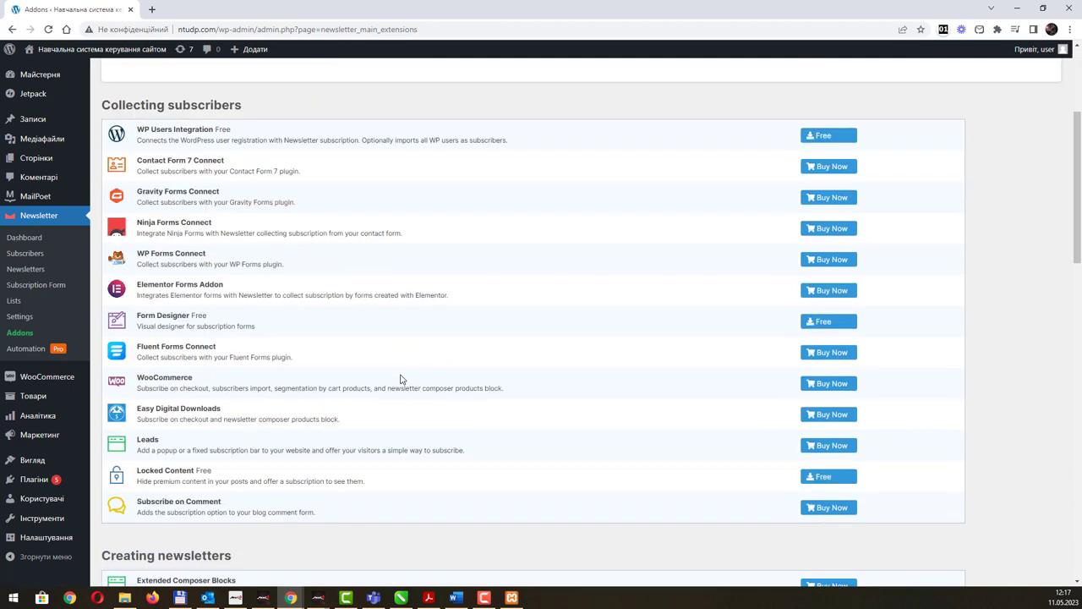
{"action": "scroll", "coordinate": [400, 378], "scroll_direction": "down", "scroll_amount": 4}
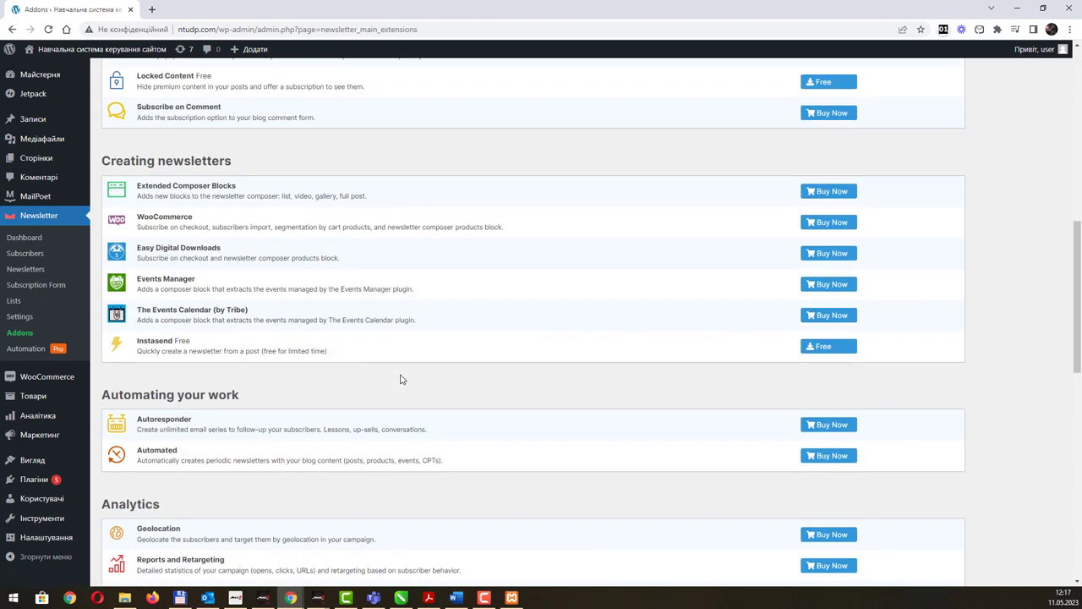
{"action": "scroll", "coordinate": [401, 379], "scroll_direction": "down", "scroll_amount": 5}
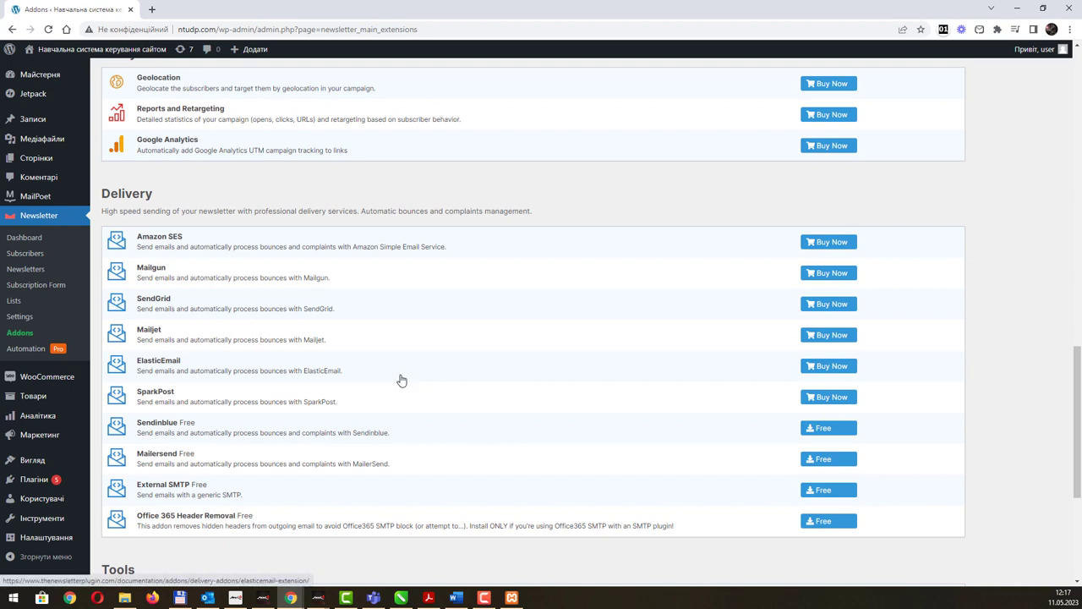
{"action": "scroll", "coordinate": [400, 379], "scroll_direction": "down", "scroll_amount": 3}
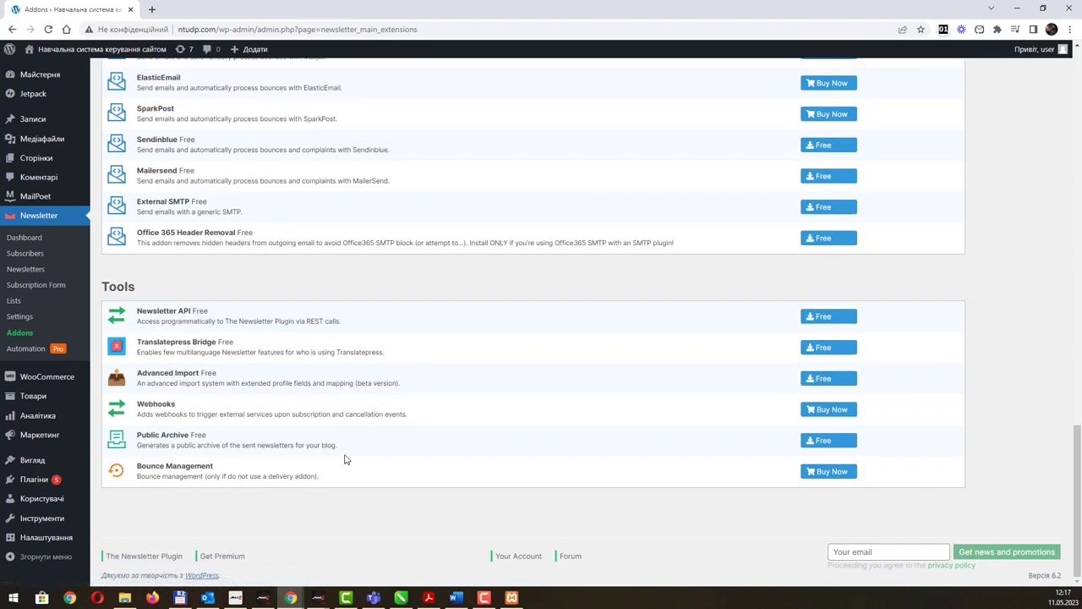
{"action": "scroll", "coordinate": [356, 479], "scroll_direction": "up", "scroll_amount": 3}
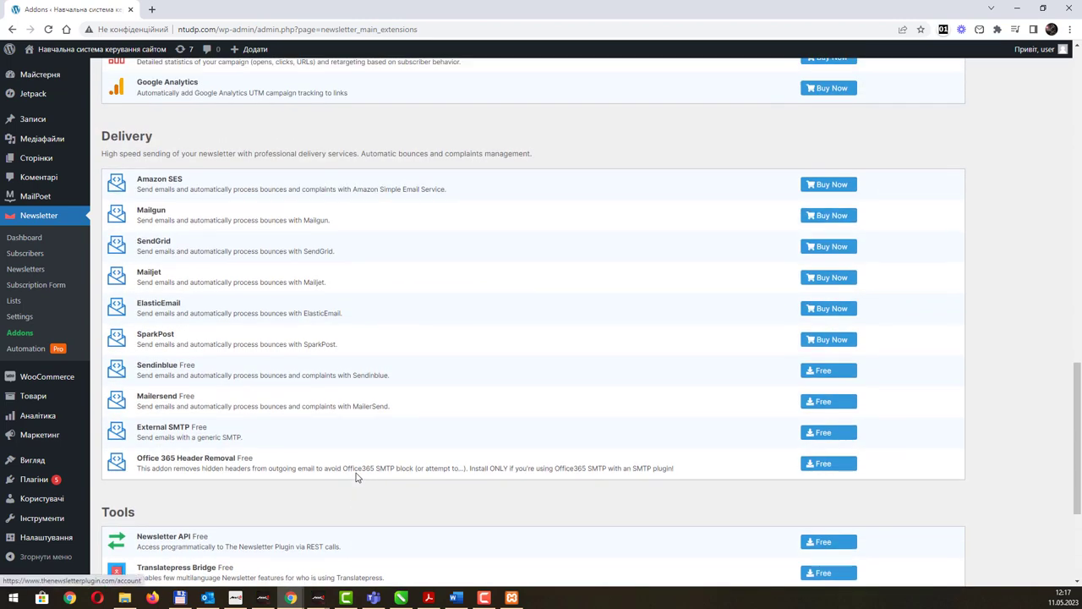
{"action": "scroll", "coordinate": [355, 478], "scroll_direction": "up", "scroll_amount": 10}
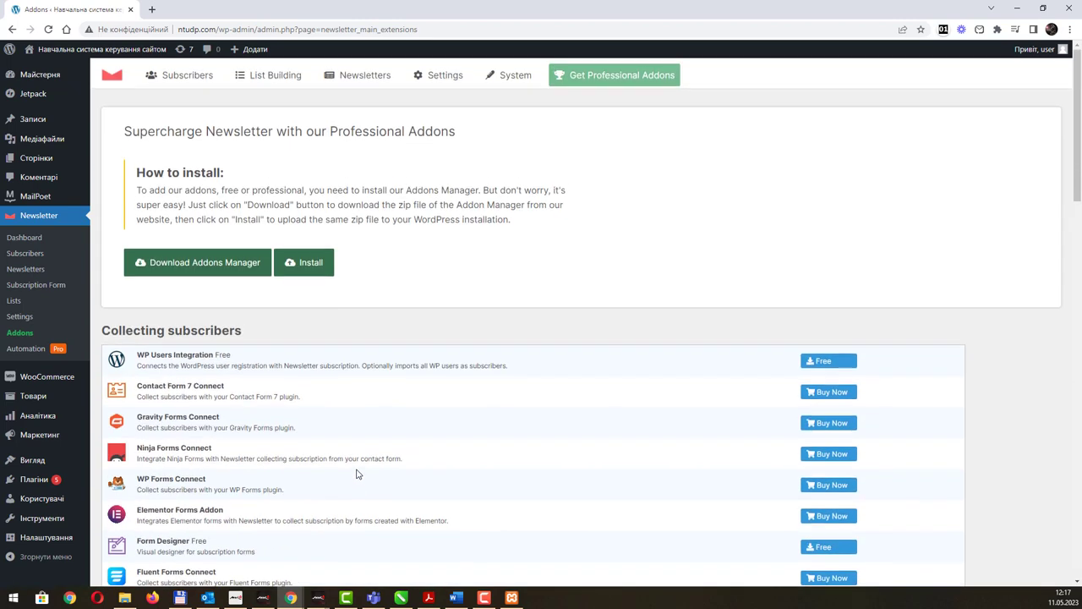
{"action": "key", "text": "ctrl+f"}
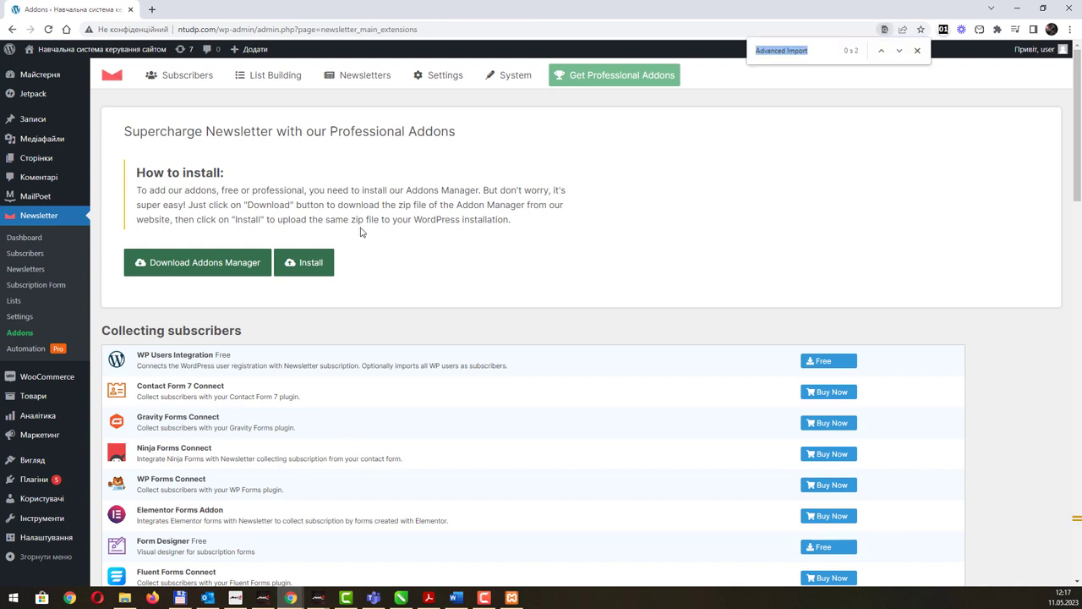
{"action": "type", "text": "import"}
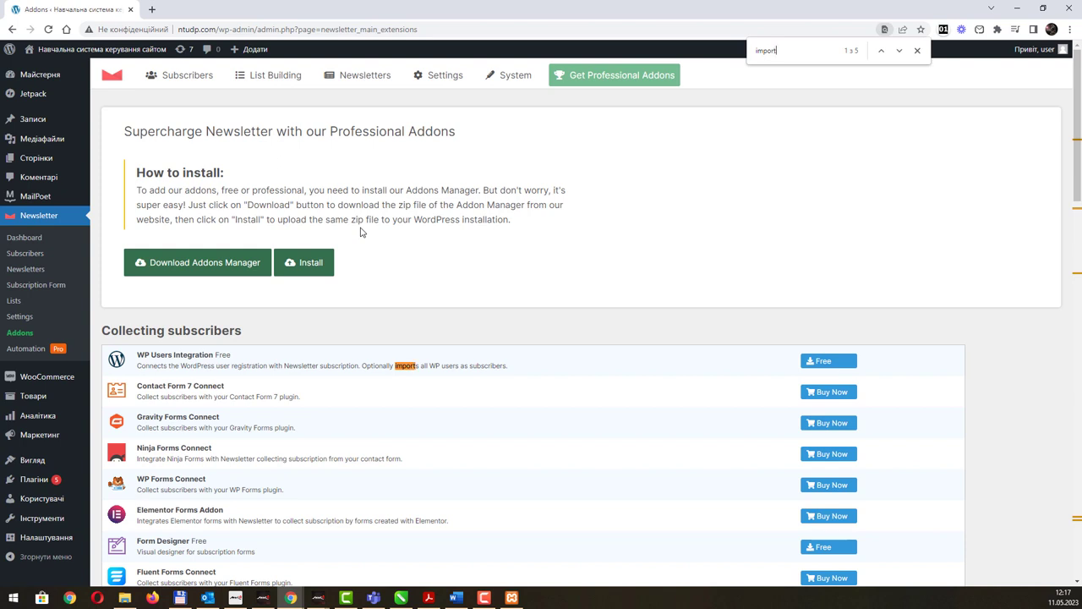
{"action": "key", "text": "Return"}
{"action": "key", "text": "Return"}
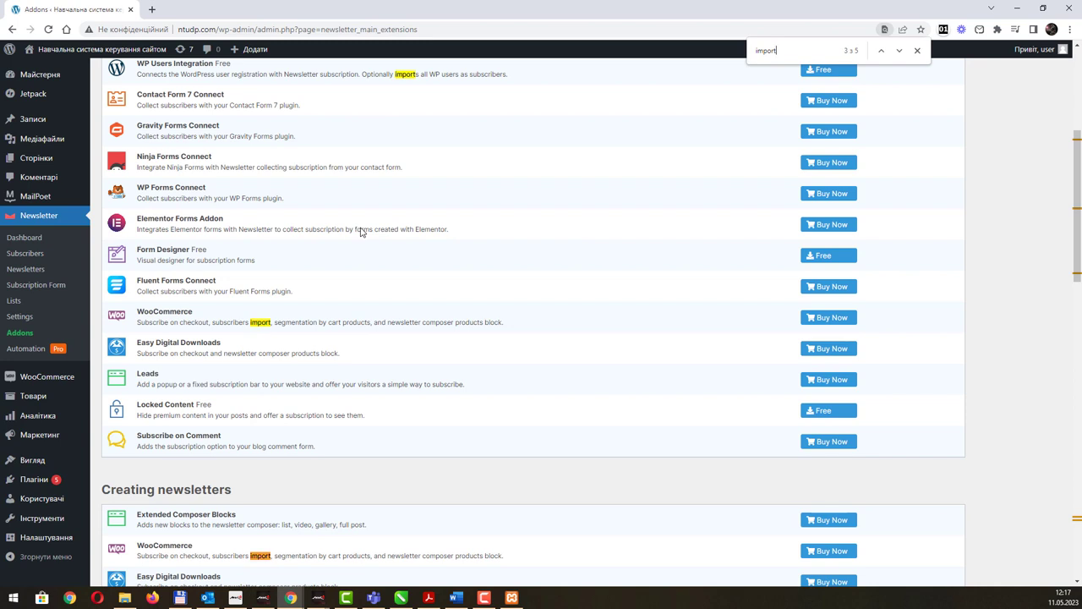
{"action": "key", "text": "Return"}
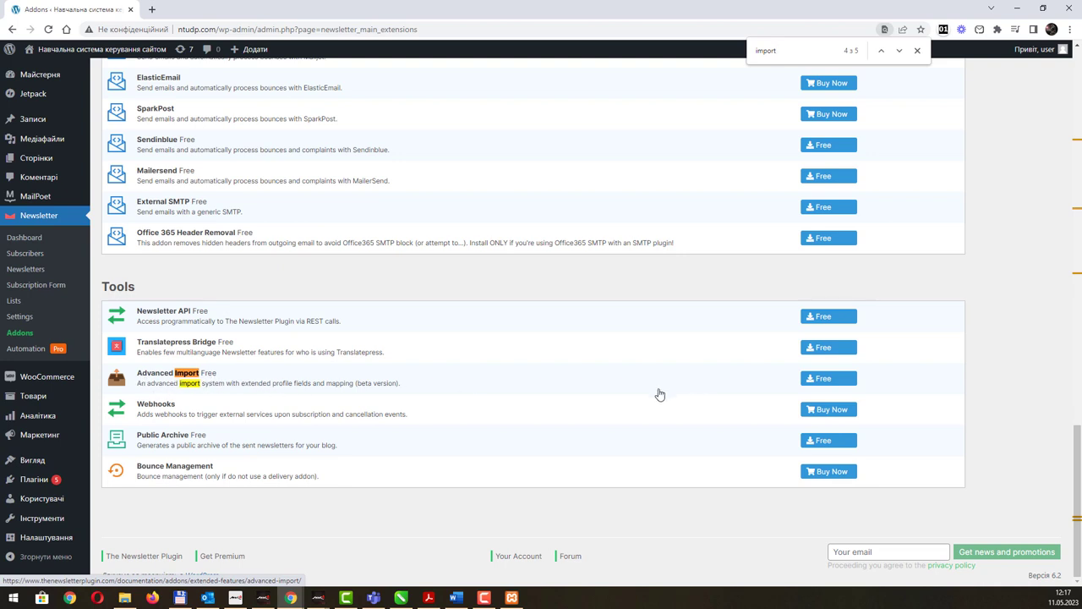
Follow Advanced Import's Free link, go back to the Import page, and open its documentation.
{"action": "left_click", "coordinate": [831, 381]}
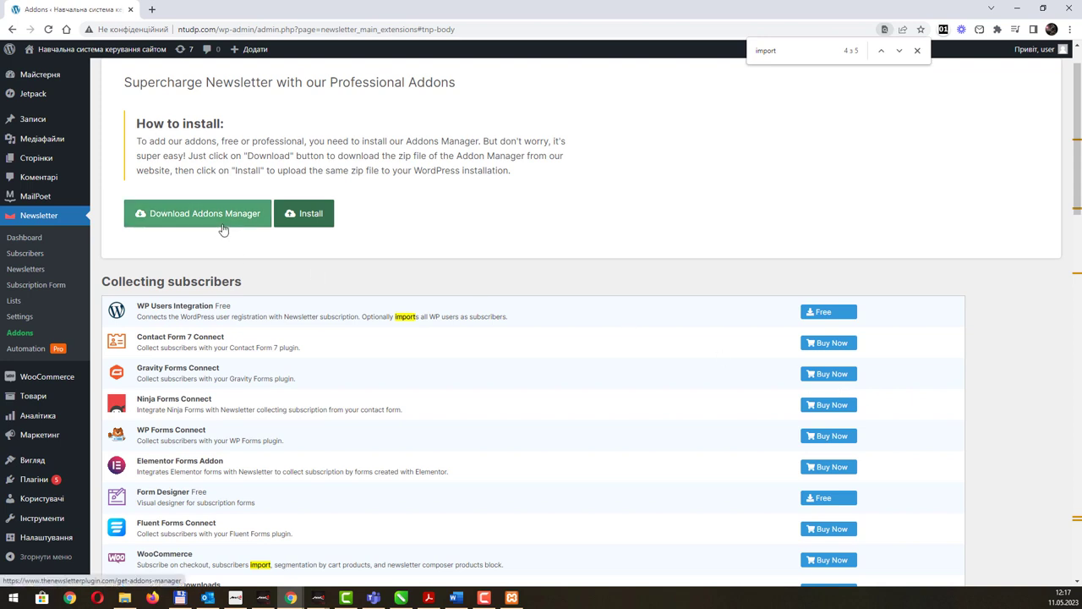
{"action": "left_click", "coordinate": [318, 223]}
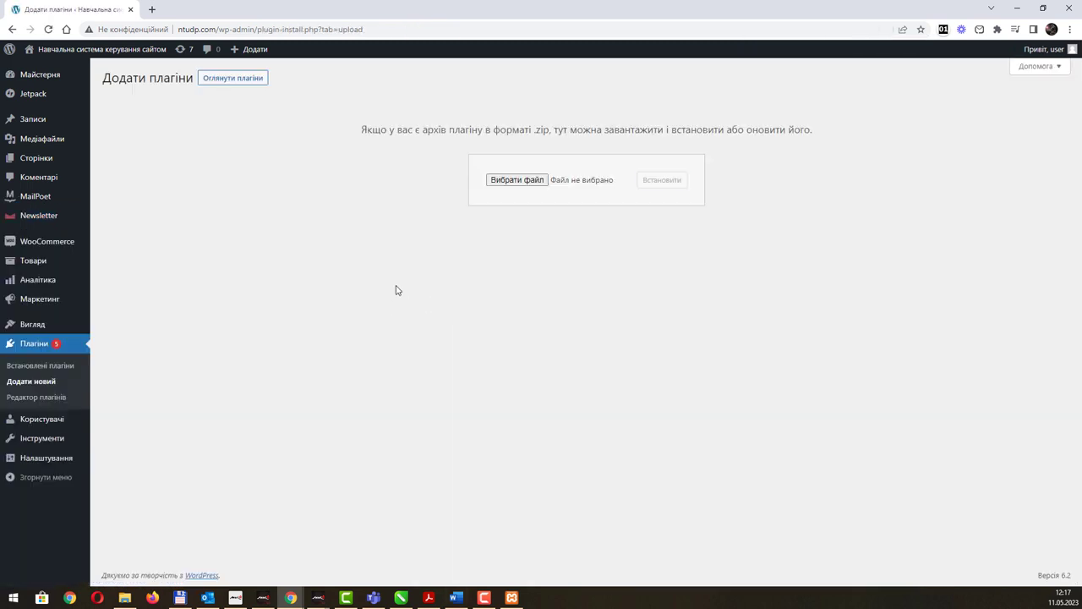
{"action": "left_click", "coordinate": [12, 31]}
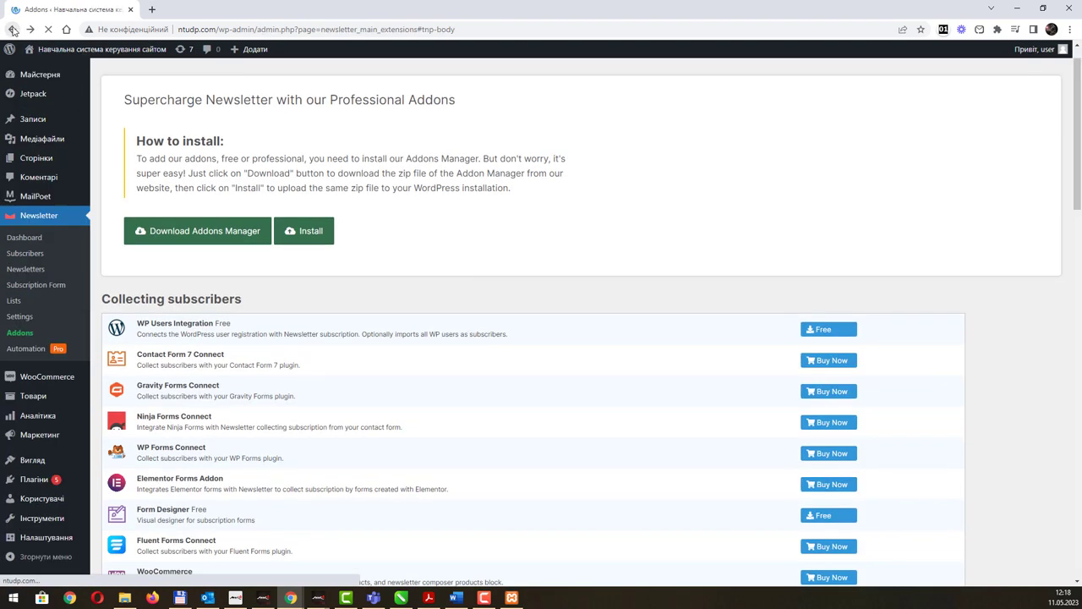
{"action": "left_click", "coordinate": [13, 30]}
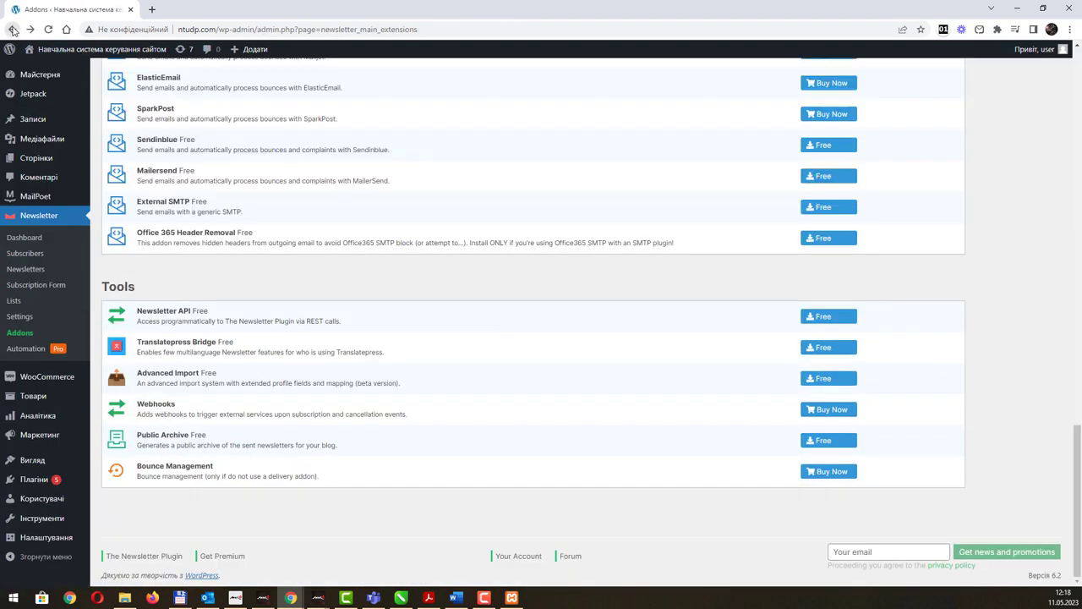
{"action": "left_click", "coordinate": [12, 31]}
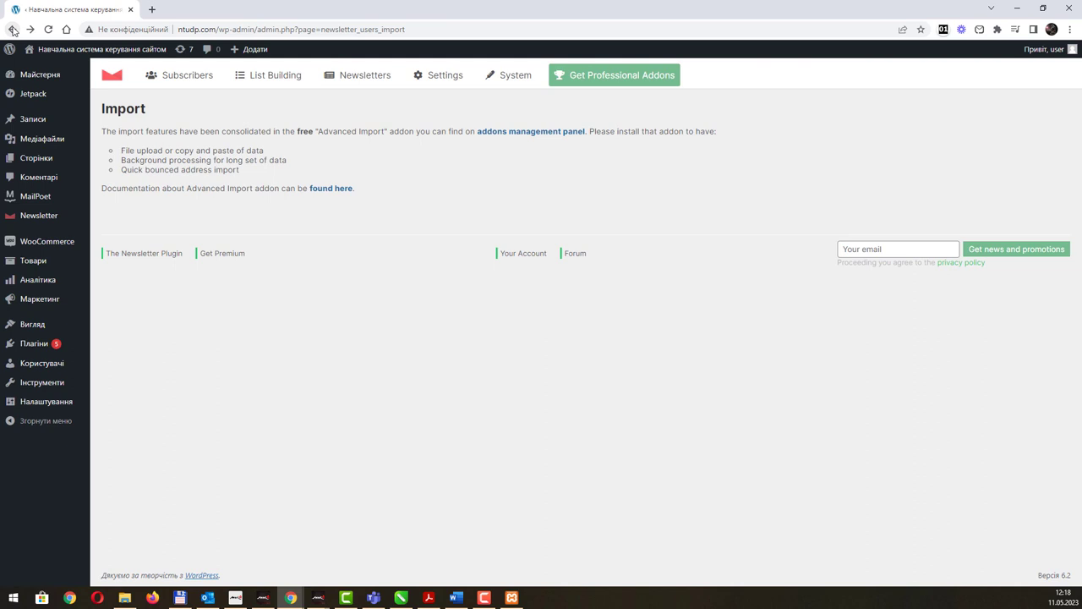
{"action": "left_click", "coordinate": [338, 190]}
Read the 'Which data can be imported' section of the Advanced Import documentation.
{"action": "left_click", "coordinate": [196, 12]}
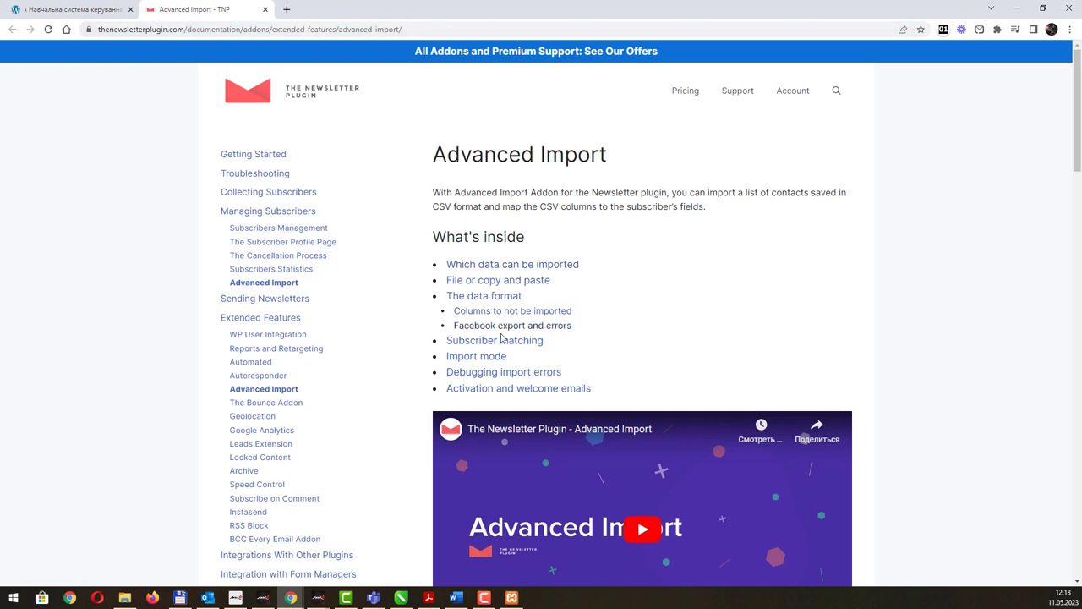
{"action": "left_click", "coordinate": [530, 258]}
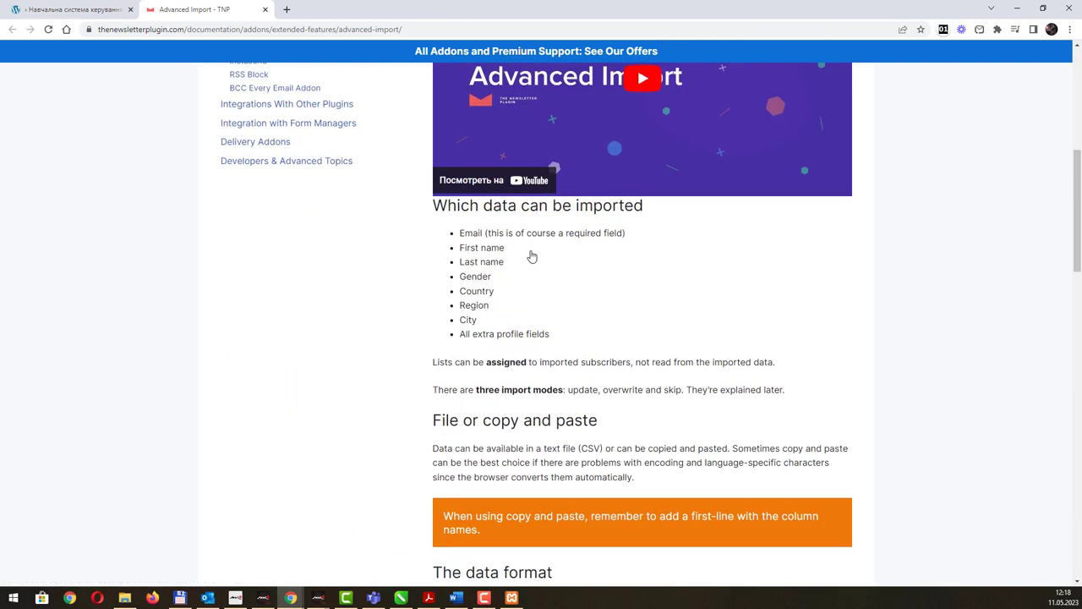
{"action": "scroll", "coordinate": [531, 256], "scroll_direction": "down", "scroll_amount": 20}
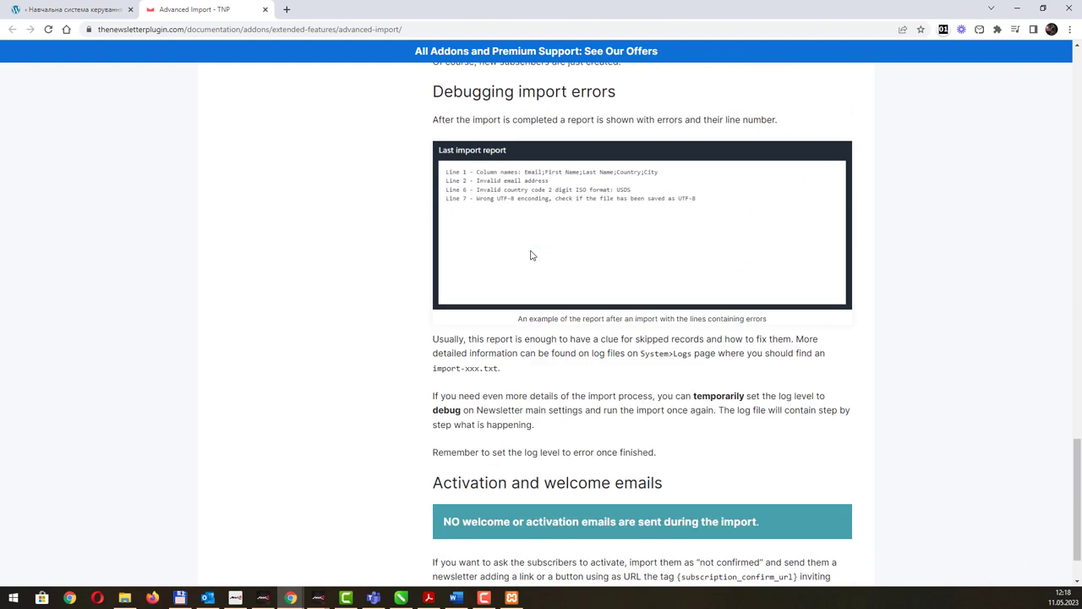
{"action": "scroll", "coordinate": [530, 256], "scroll_direction": "down", "scroll_amount": 2}
{"action": "scroll", "coordinate": [531, 256], "scroll_direction": "up", "scroll_amount": 6}
{"action": "scroll", "coordinate": [531, 258], "scroll_direction": "up", "scroll_amount": 20}
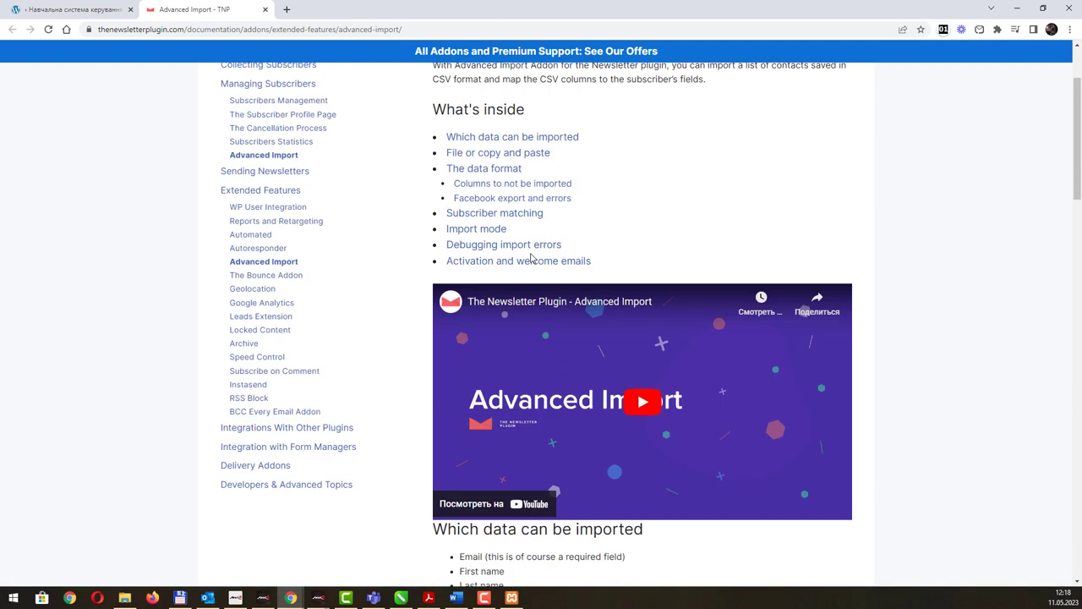
{"action": "scroll", "coordinate": [530, 258], "scroll_direction": "up", "scroll_amount": 2}
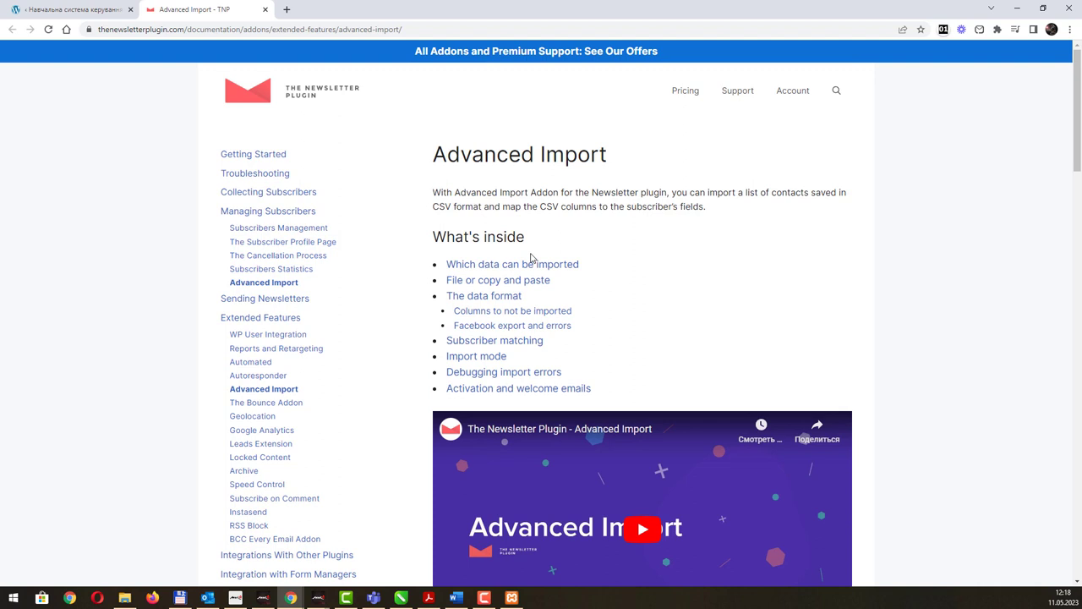
Search the documentation for 'downl' and scroll back up the page.
{"action": "key", "text": "ctrl+f"}
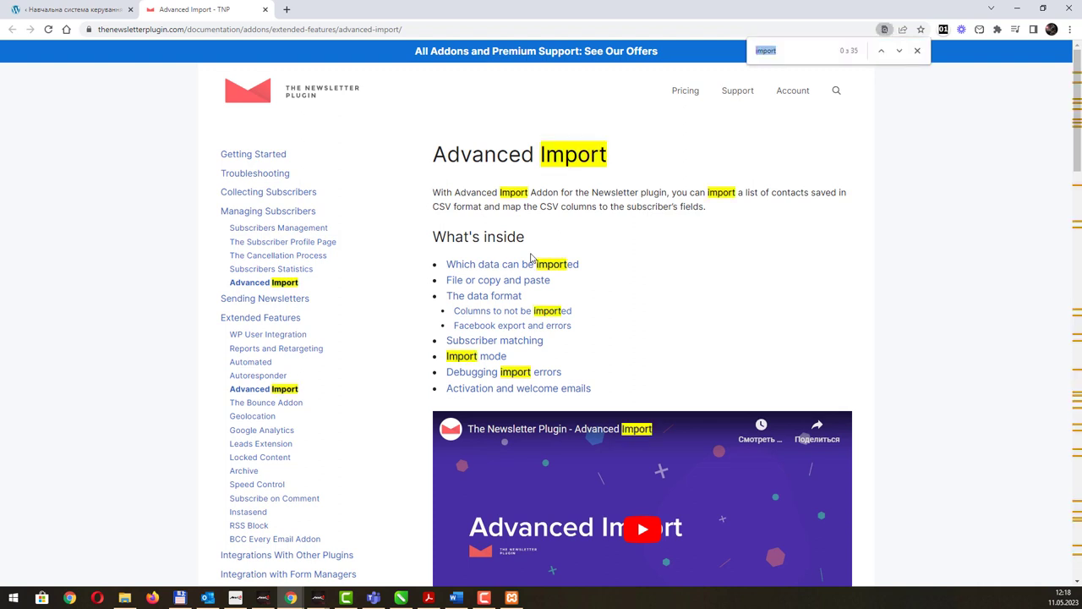
{"action": "key", "text": "BackSpace"}
{"action": "scroll", "coordinate": [531, 258], "scroll_direction": "down", "scroll_amount": 7}
{"action": "type", "text": "dow"}
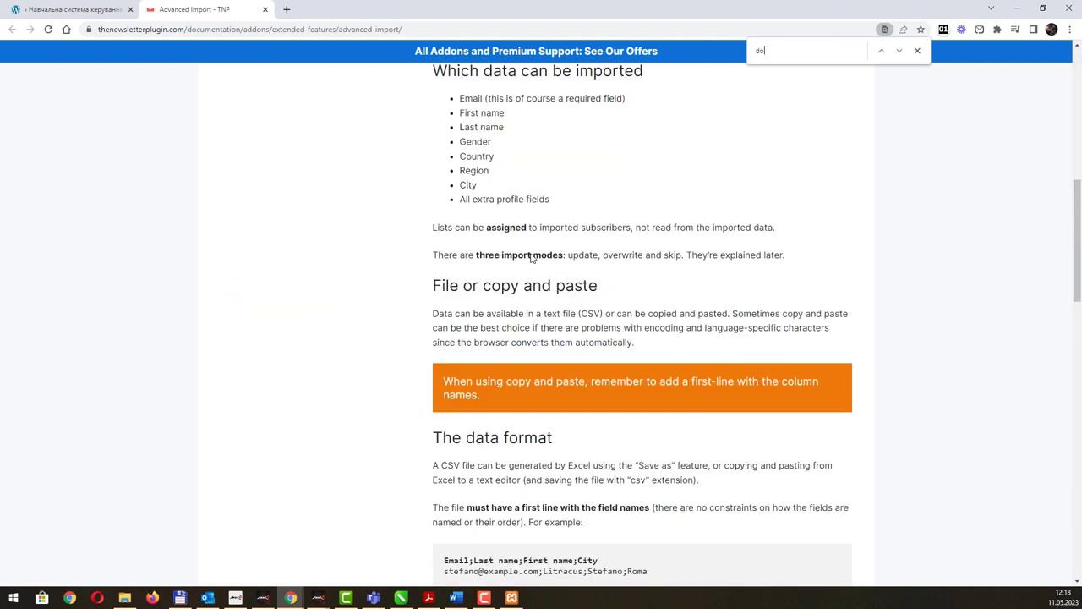
{"action": "type", "text": "nlo"}
{"action": "key", "text": "Escape"}
{"action": "scroll", "coordinate": [545, 296], "scroll_direction": "up", "scroll_amount": 6}
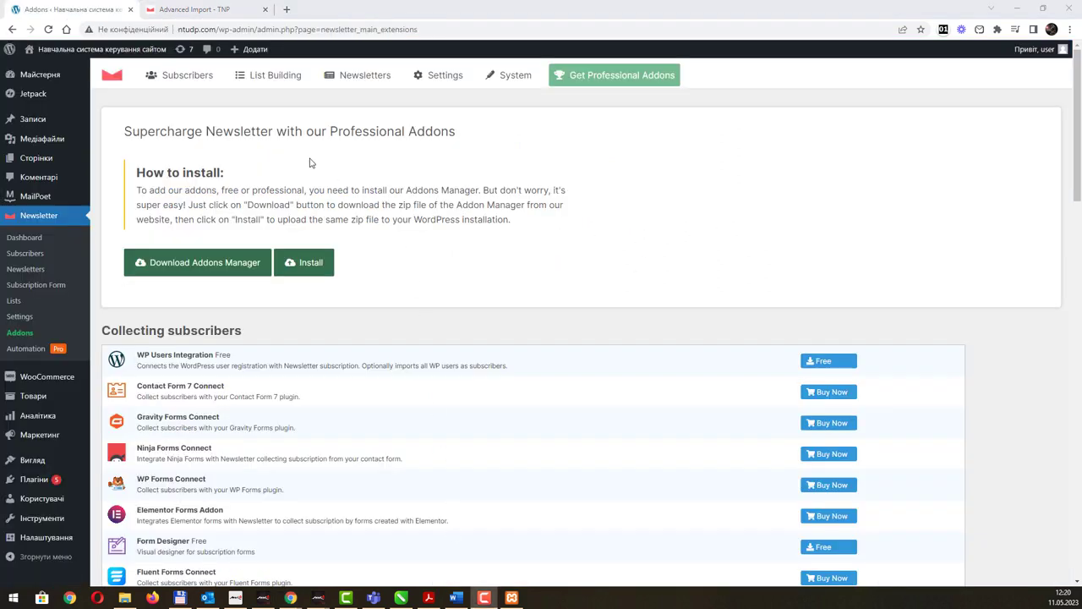
Download newsletter-extensions-1.2.0.zip to the Desktop, upload it as a plugin, install and activate it.
{"action": "left_click", "coordinate": [204, 269]}
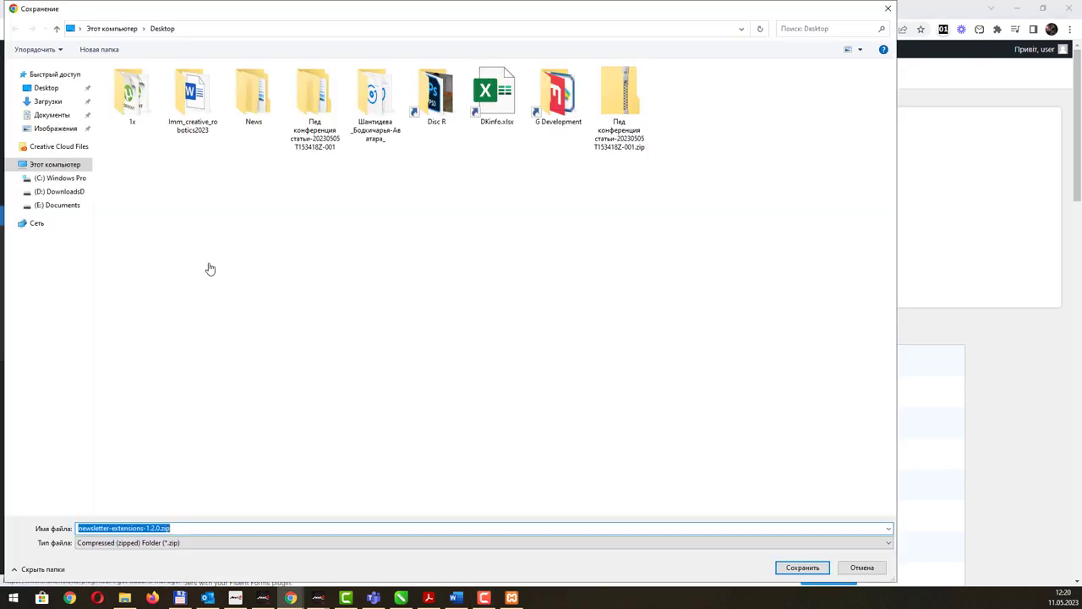
{"action": "left_click", "coordinate": [803, 570]}
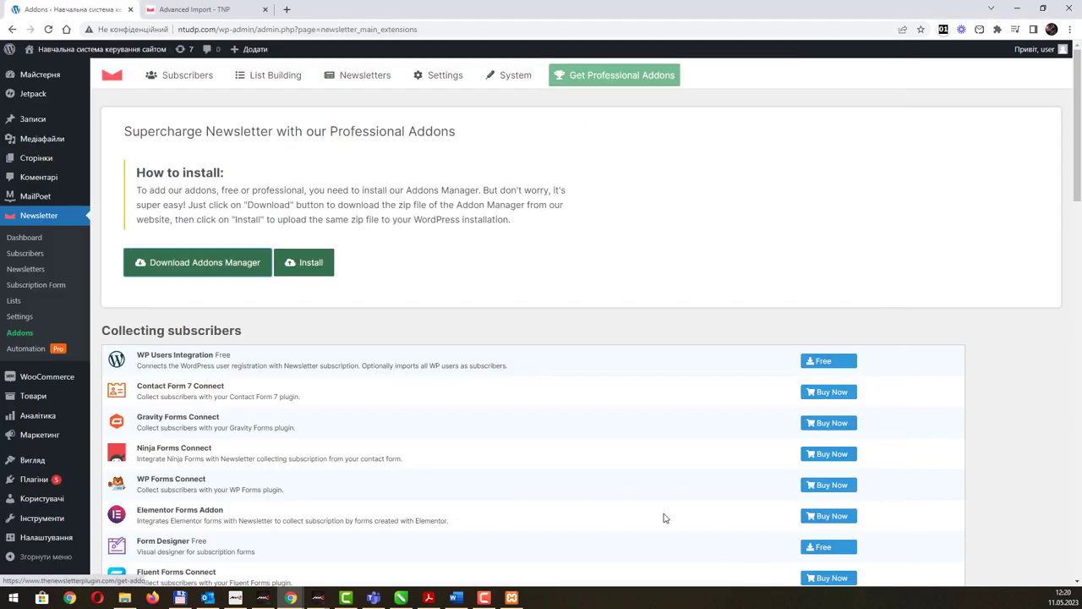
{"action": "left_click", "coordinate": [300, 264]}
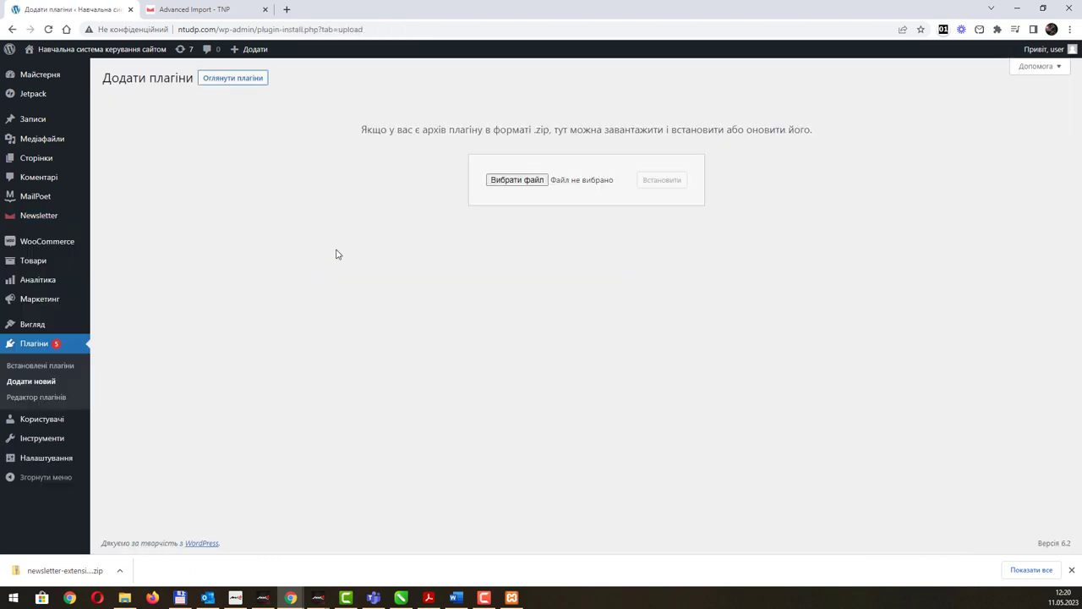
{"action": "left_click", "coordinate": [518, 183]}
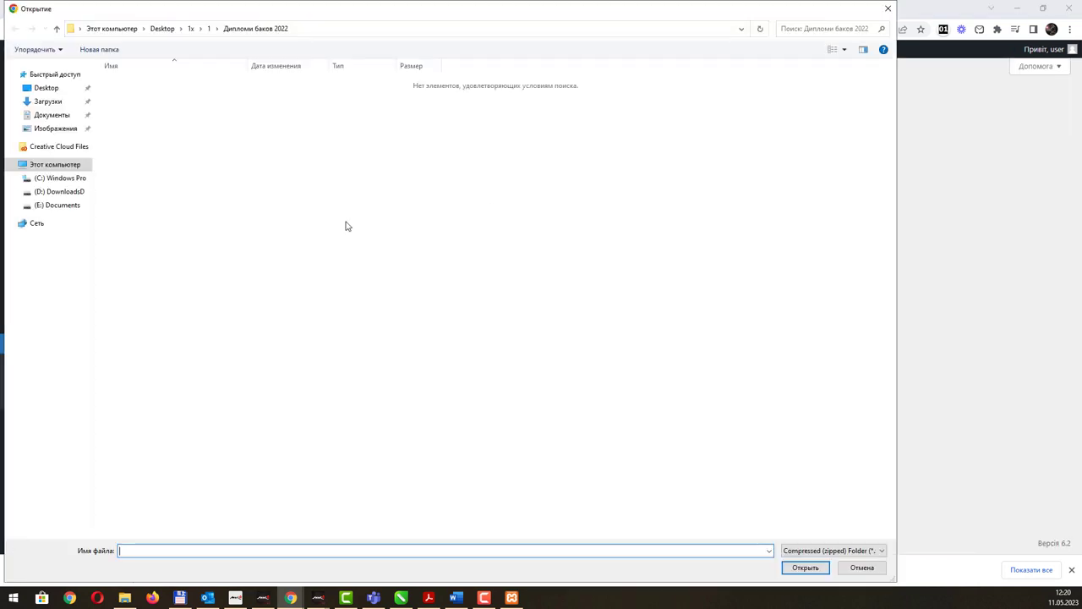
{"action": "left_click", "coordinate": [66, 90]}
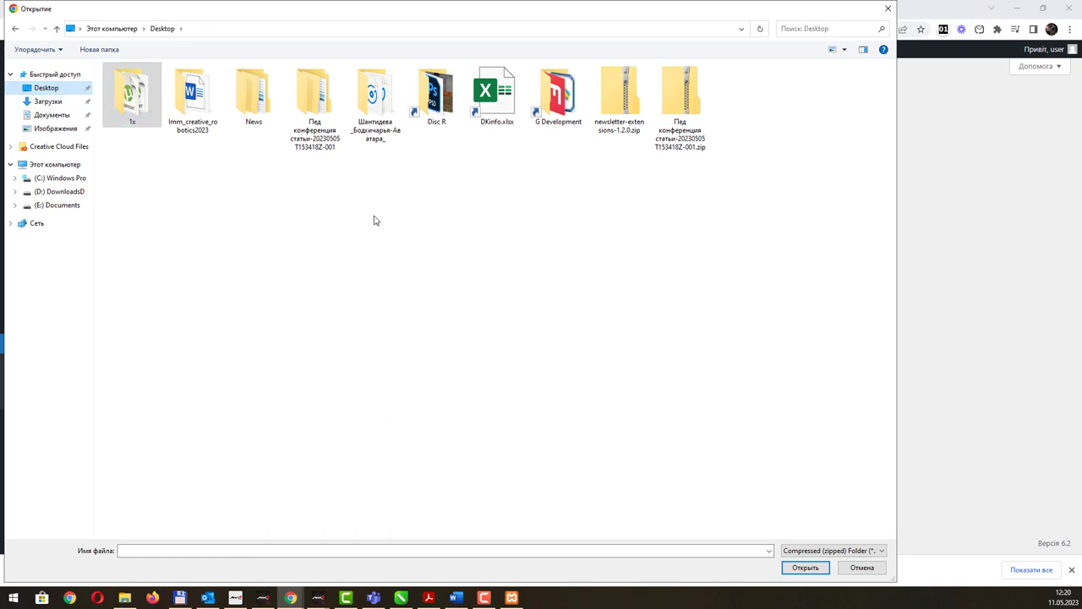
{"action": "double_click", "coordinate": [615, 127]}
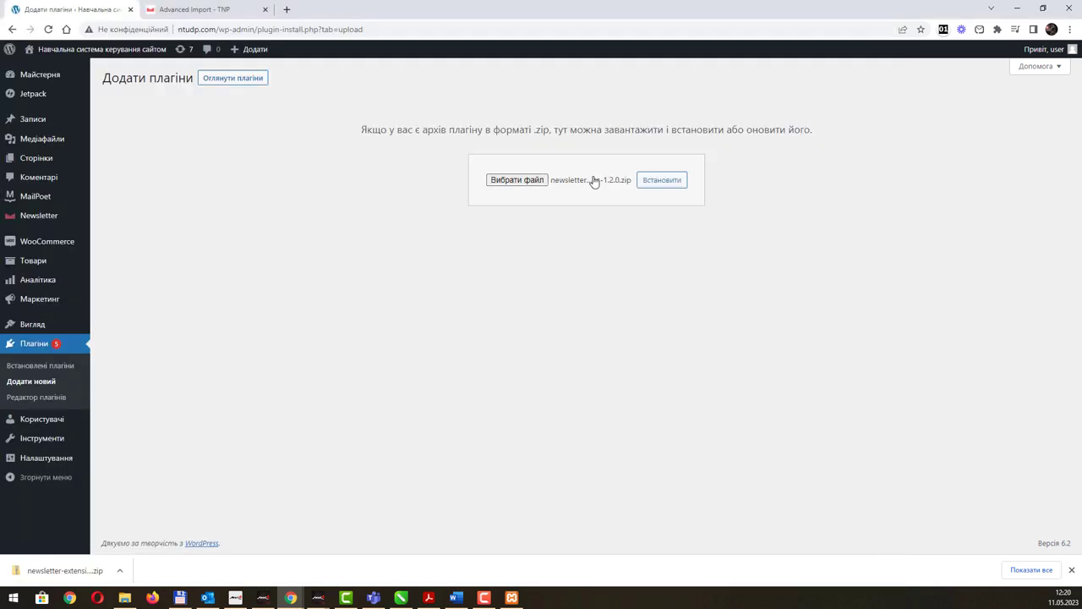
{"action": "left_click", "coordinate": [662, 183]}
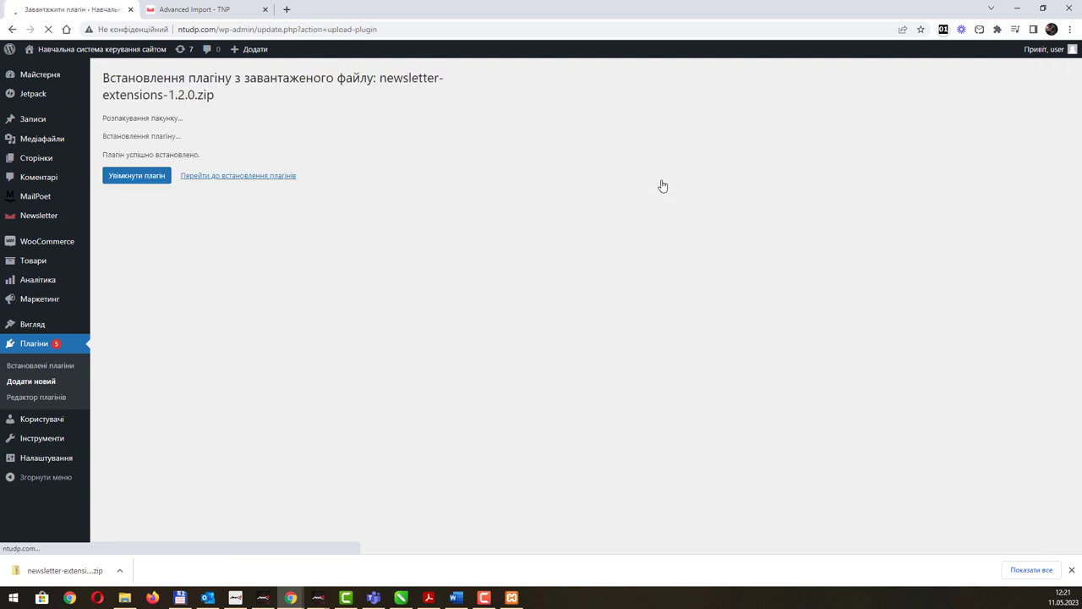
{"action": "left_click", "coordinate": [138, 177]}
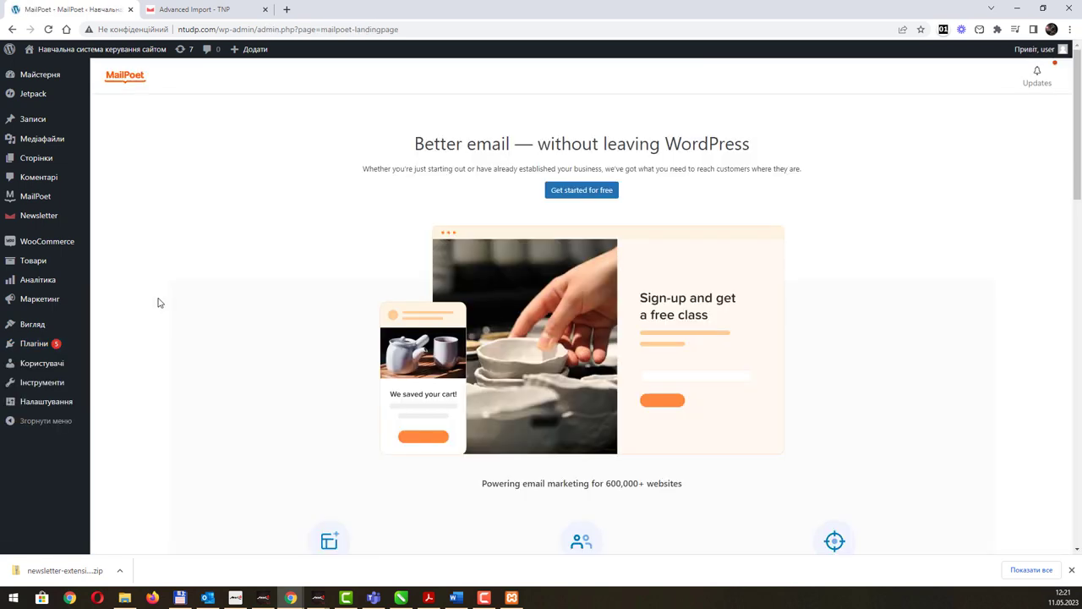
Open the Newsletter Dashboard from the admin sidebar.
{"action": "mouse_move", "coordinate": [51, 222]}
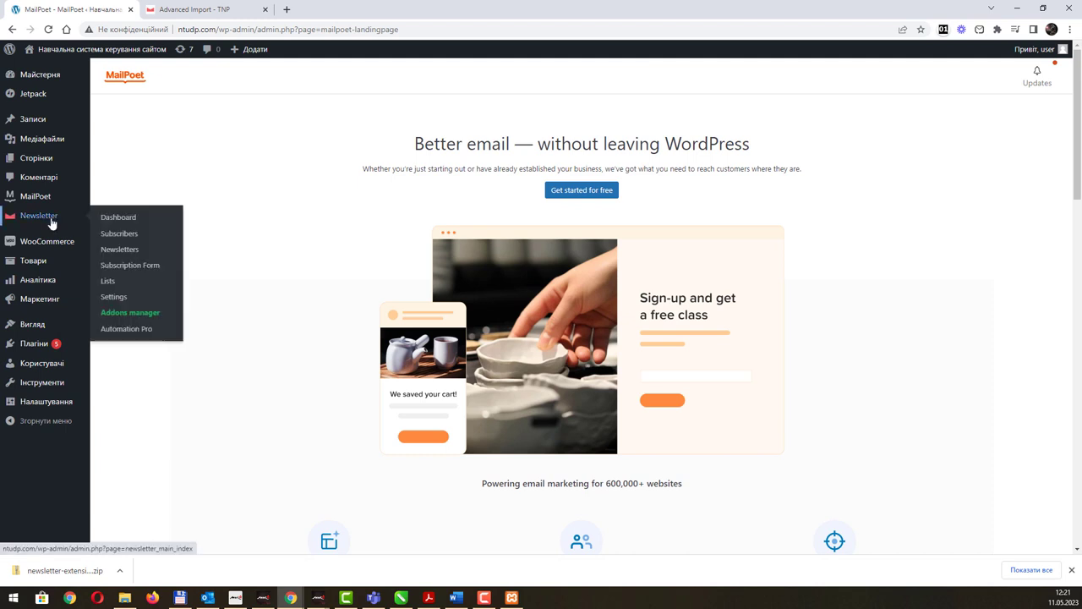
{"action": "left_click", "coordinate": [51, 222]}
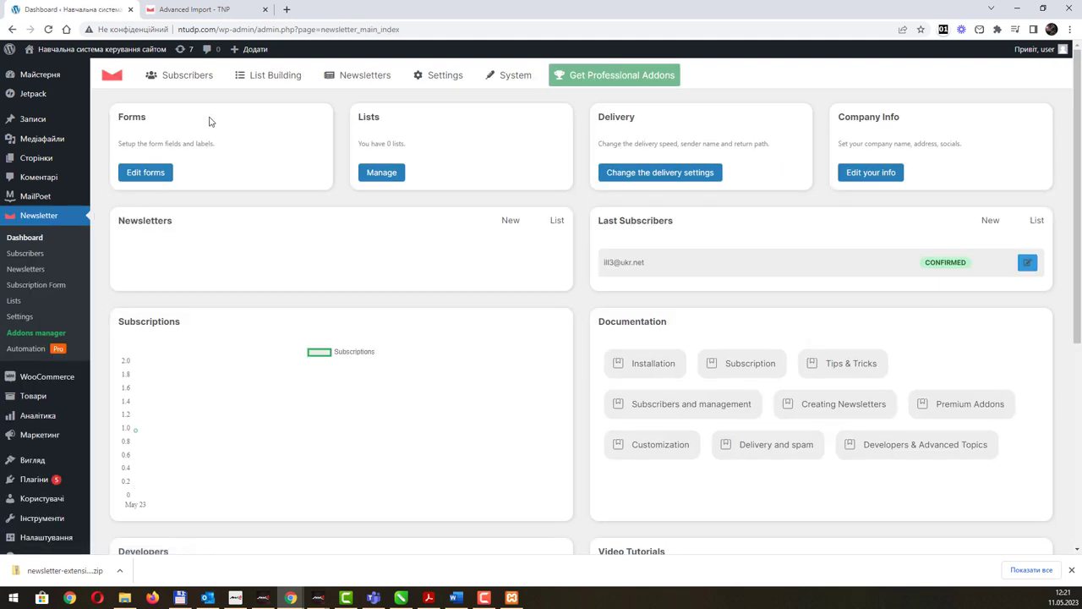
Open the Newsletter Subscribers > Import page.
{"action": "mouse_move", "coordinate": [206, 82]}
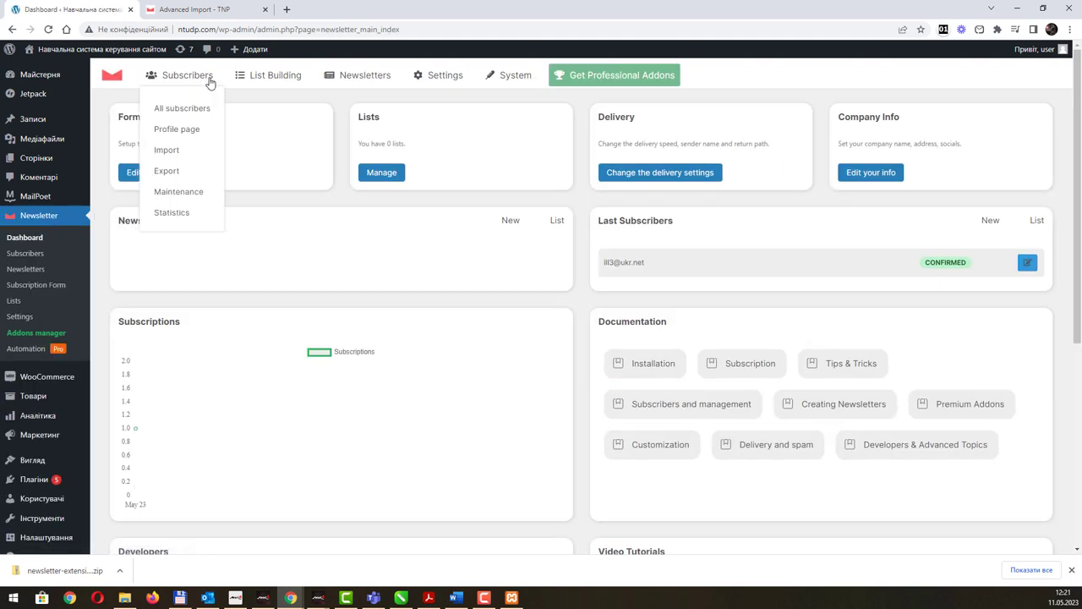
{"action": "left_click", "coordinate": [179, 153]}
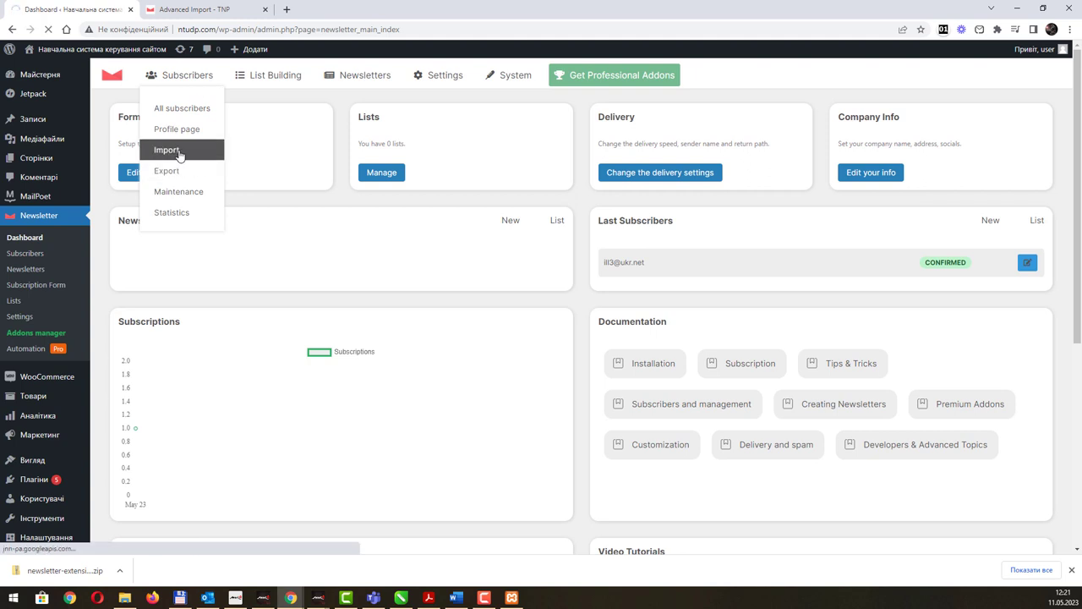
{"action": "left_click", "coordinate": [178, 150]}
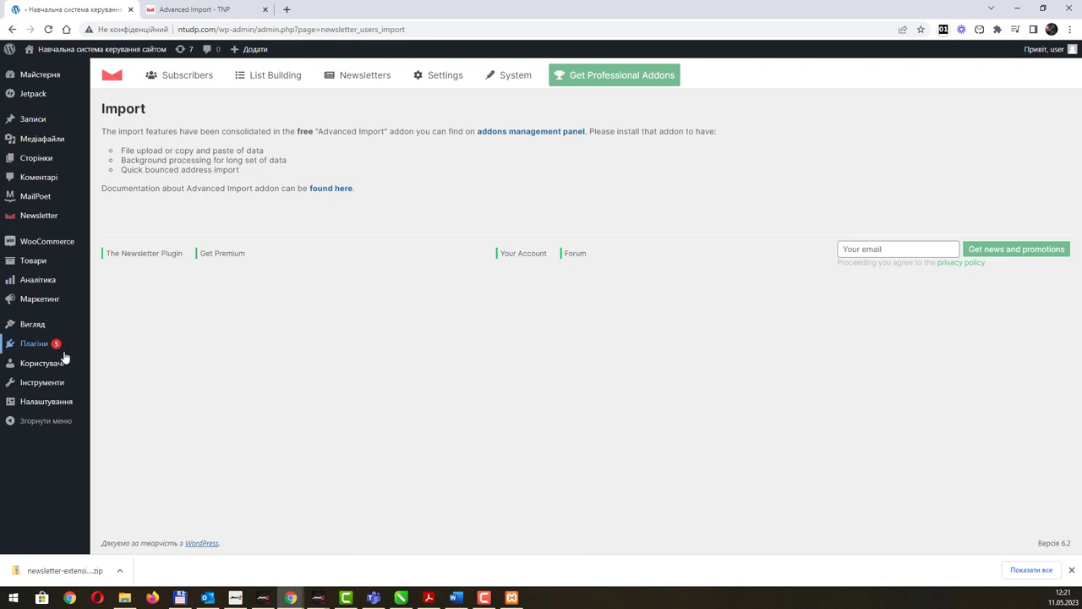
Review the list of installed plugins.
{"action": "left_click", "coordinate": [25, 347]}
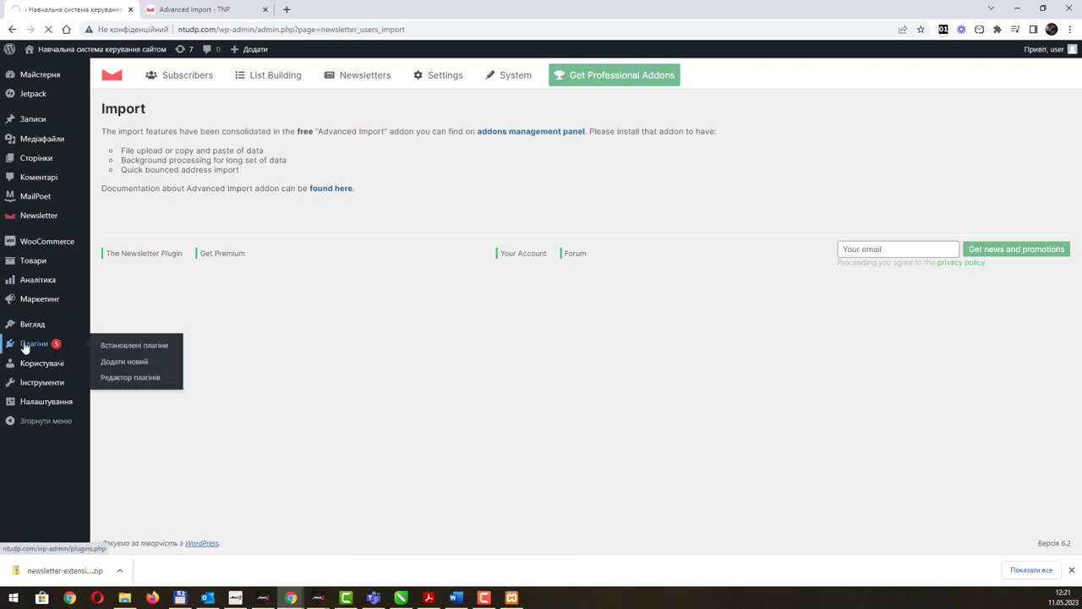
{"action": "scroll", "coordinate": [340, 307], "scroll_direction": "down", "scroll_amount": 3}
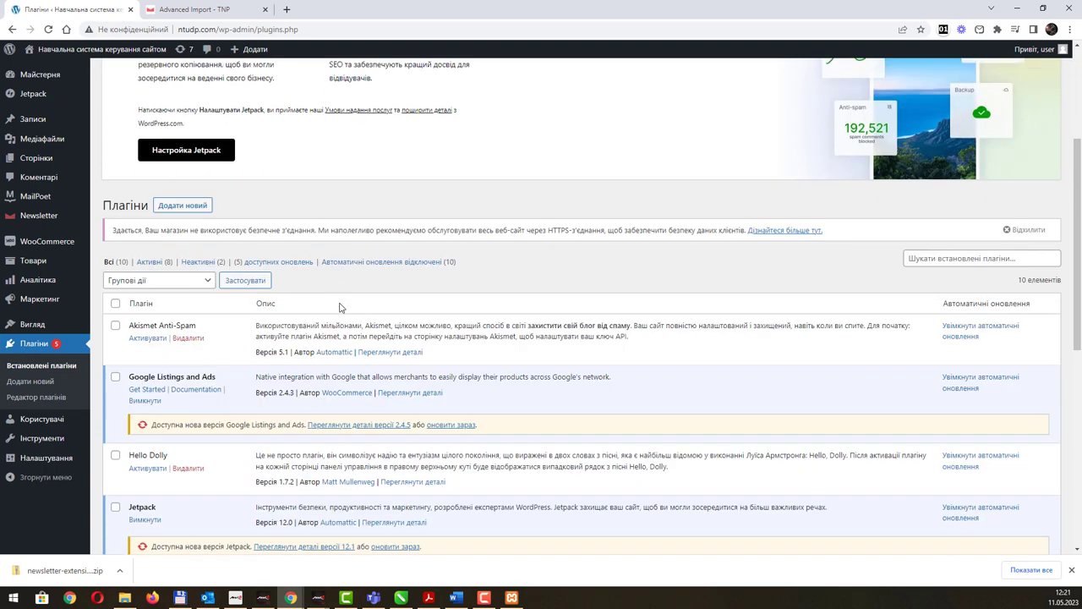
{"action": "scroll", "coordinate": [341, 307], "scroll_direction": "down", "scroll_amount": 3}
{"action": "scroll", "coordinate": [340, 307], "scroll_direction": "down", "scroll_amount": 4}
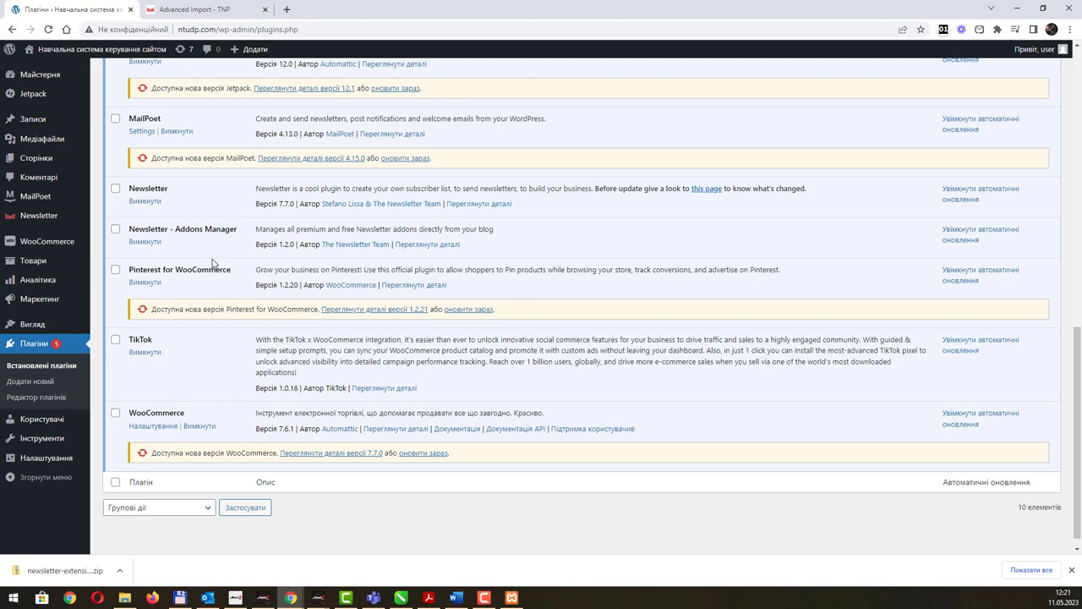
{"action": "scroll", "coordinate": [213, 263], "scroll_direction": "up", "scroll_amount": 2}
{"action": "scroll", "coordinate": [212, 263], "scroll_direction": "up", "scroll_amount": 2}
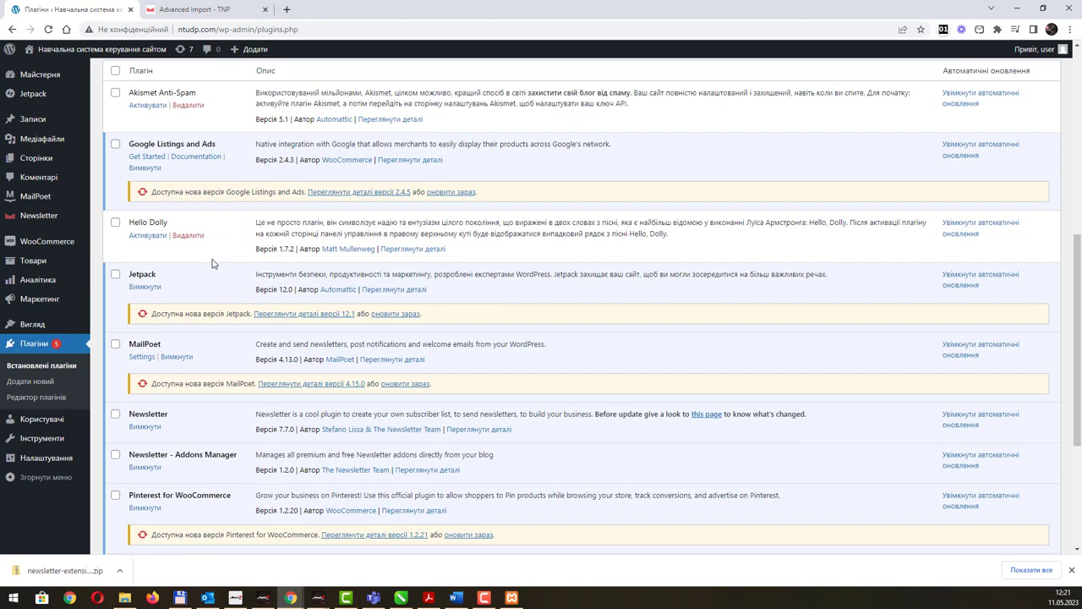
Return to Subscribers > Import and follow the addons management panel link.
{"action": "left_click", "coordinate": [45, 223]}
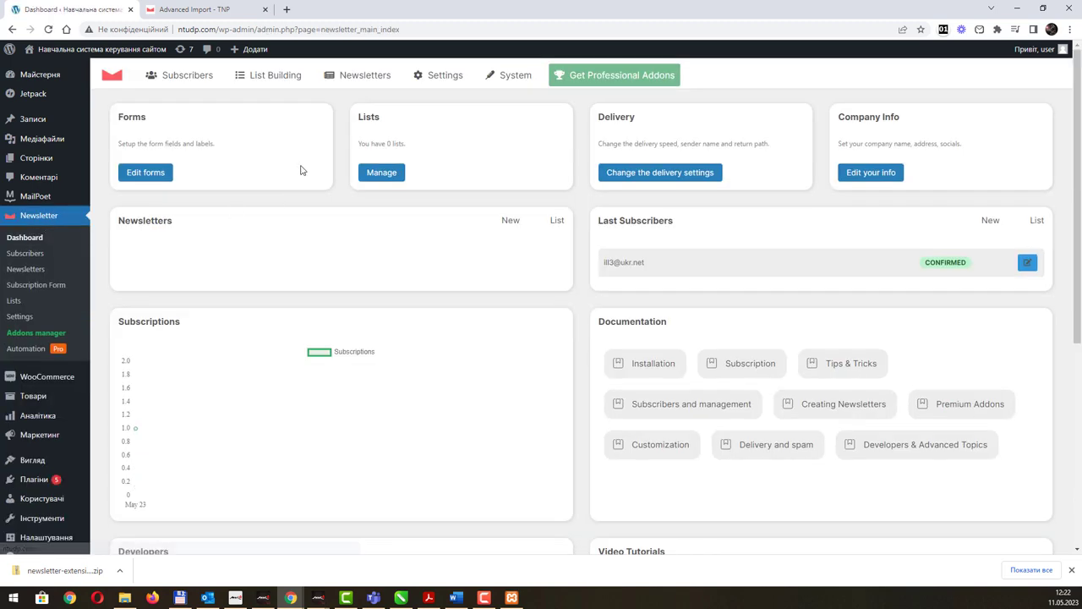
{"action": "mouse_move", "coordinate": [275, 75]}
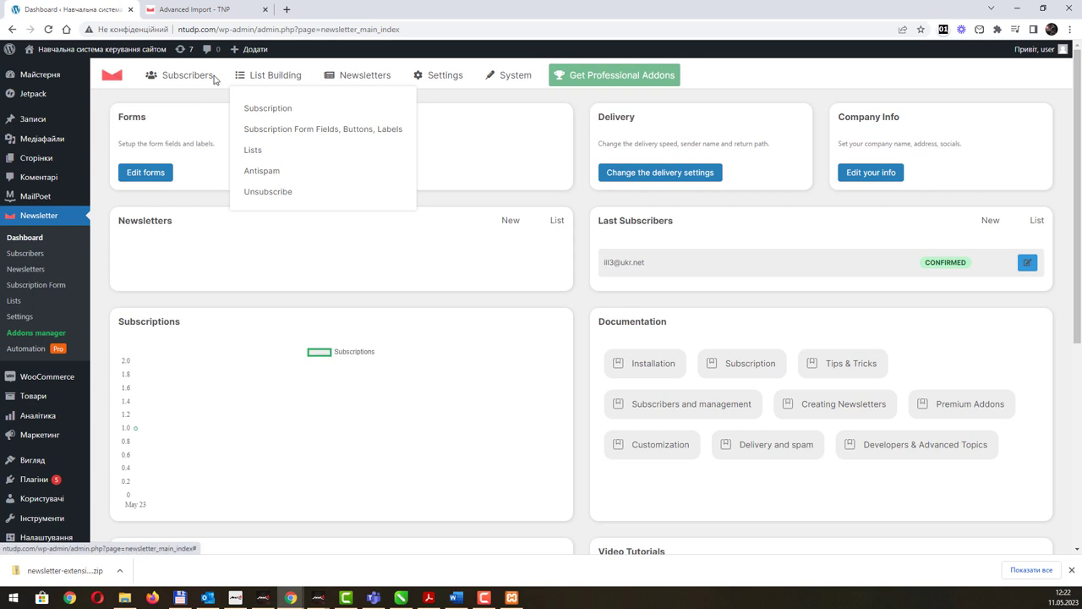
{"action": "mouse_move", "coordinate": [188, 75]}
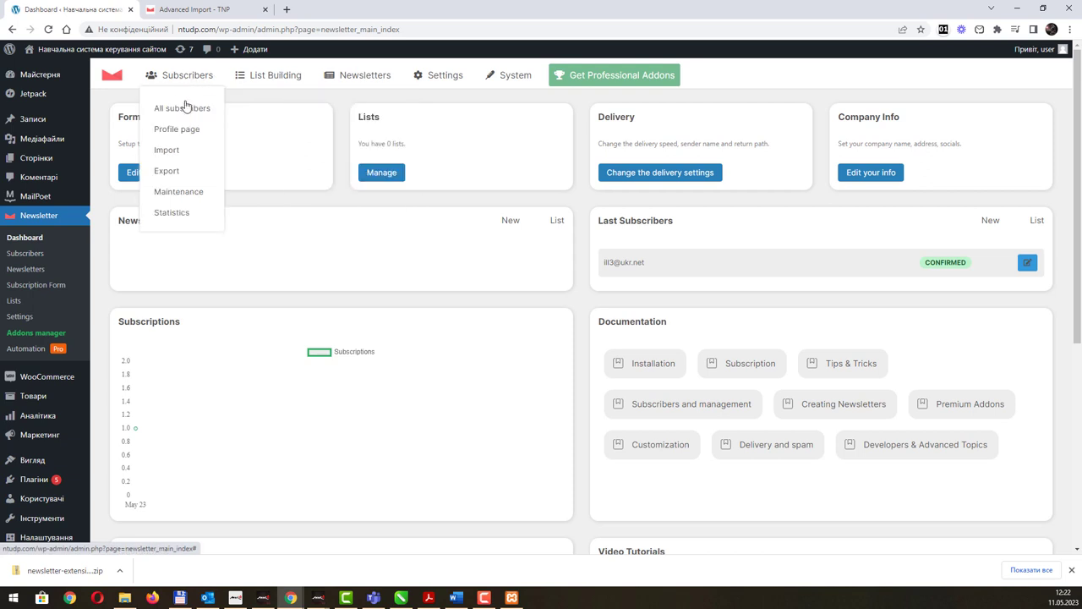
{"action": "left_click", "coordinate": [170, 156]}
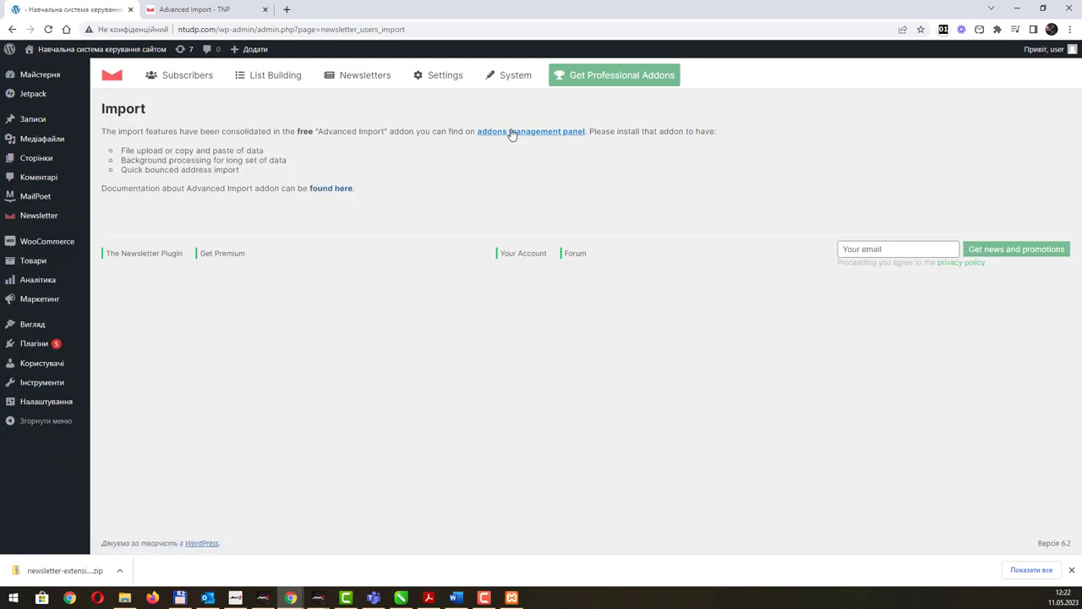
{"action": "left_click", "coordinate": [511, 132]}
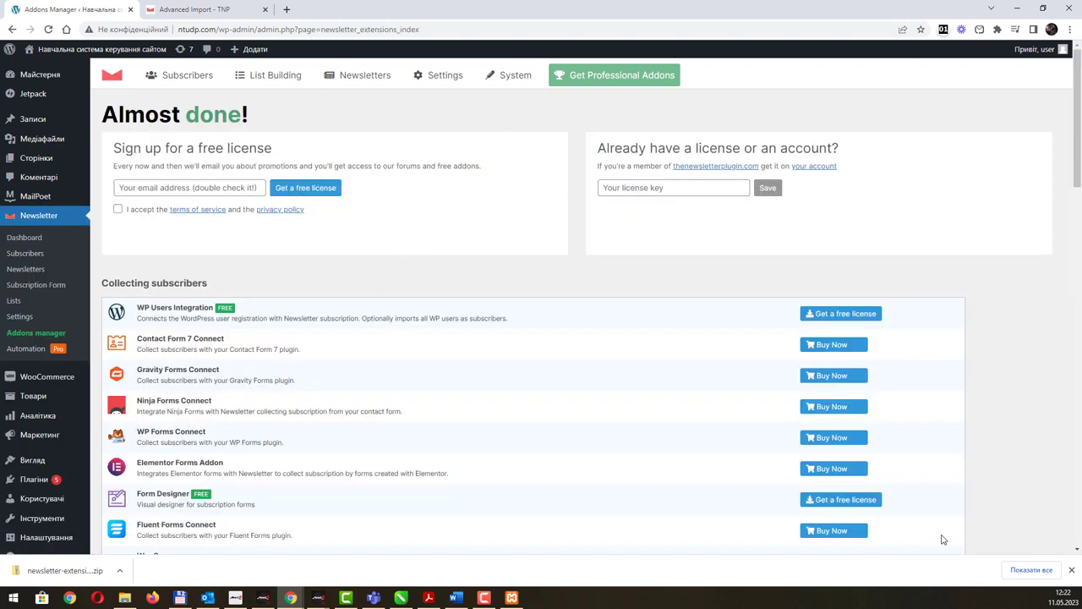
Open the Advanced Import docs from Tools, request a free license, then return to Addons Manager.
{"action": "scroll", "coordinate": [452, 404], "scroll_direction": "down", "scroll_amount": 4}
{"action": "scroll", "coordinate": [452, 404], "scroll_direction": "down", "scroll_amount": 3}
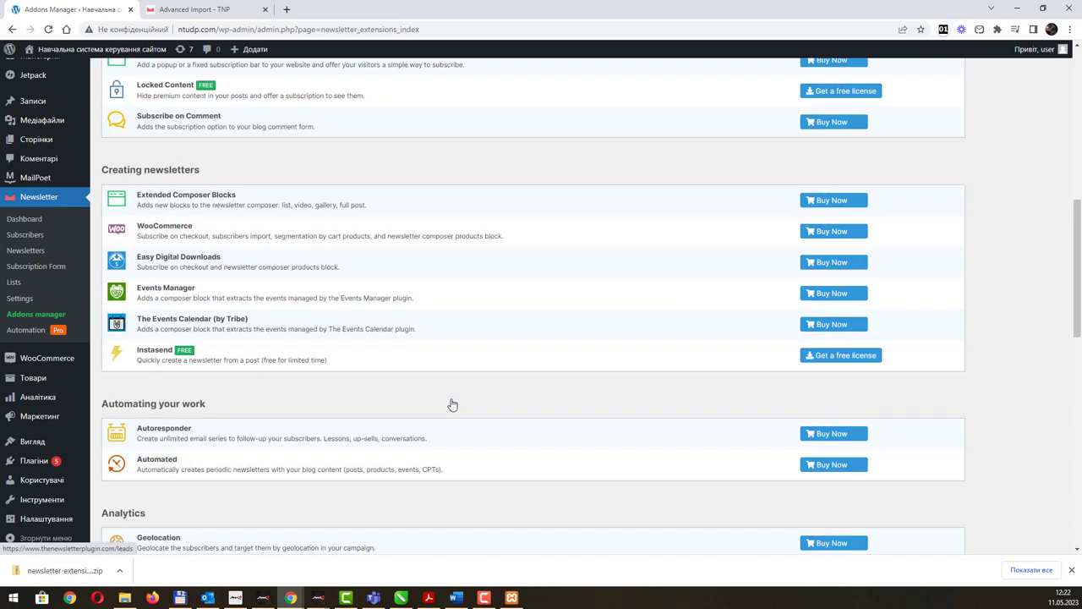
{"action": "scroll", "coordinate": [452, 404], "scroll_direction": "down", "scroll_amount": 4}
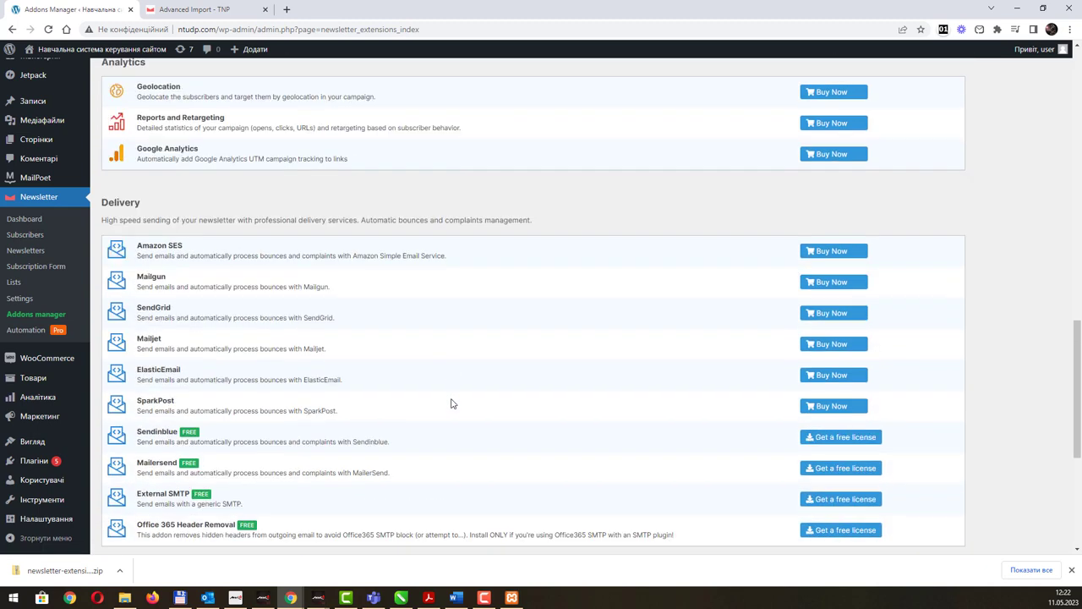
{"action": "scroll", "coordinate": [449, 403], "scroll_direction": "down", "scroll_amount": 4}
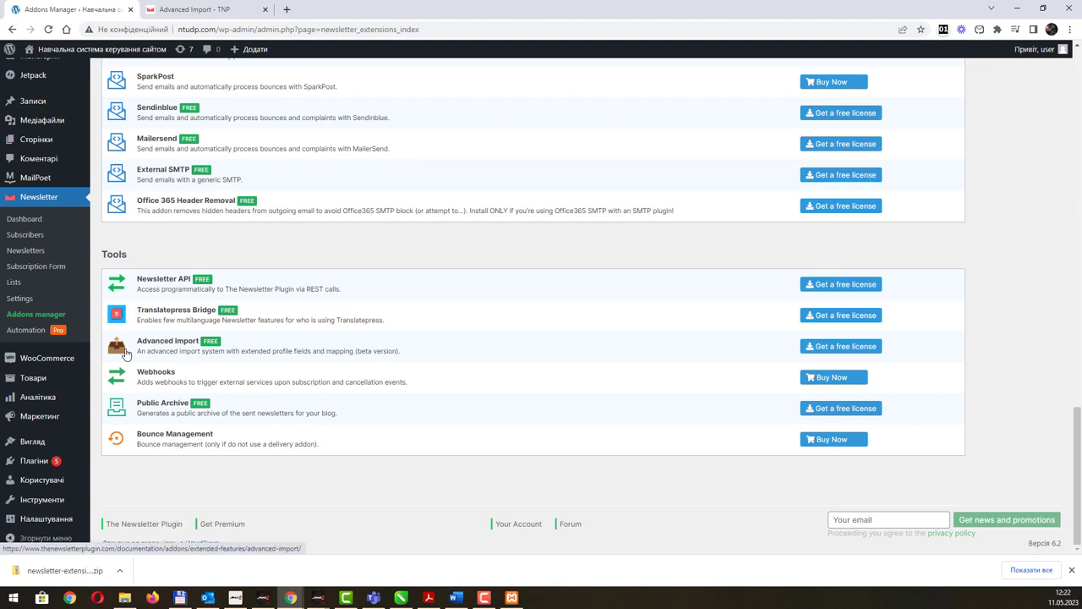
{"action": "left_click", "coordinate": [144, 345]}
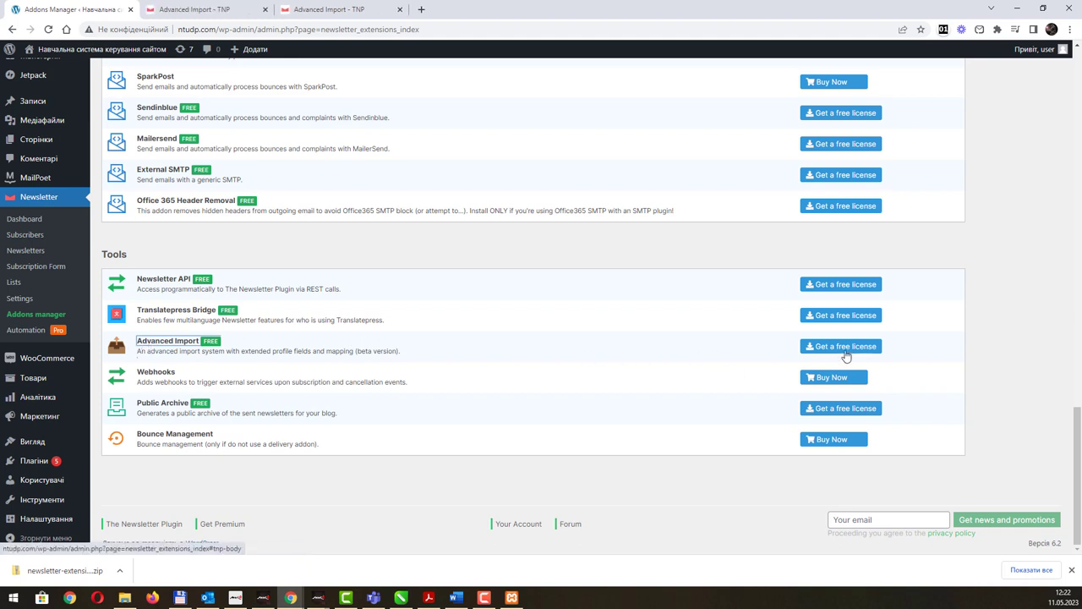
{"action": "left_click", "coordinate": [846, 348]}
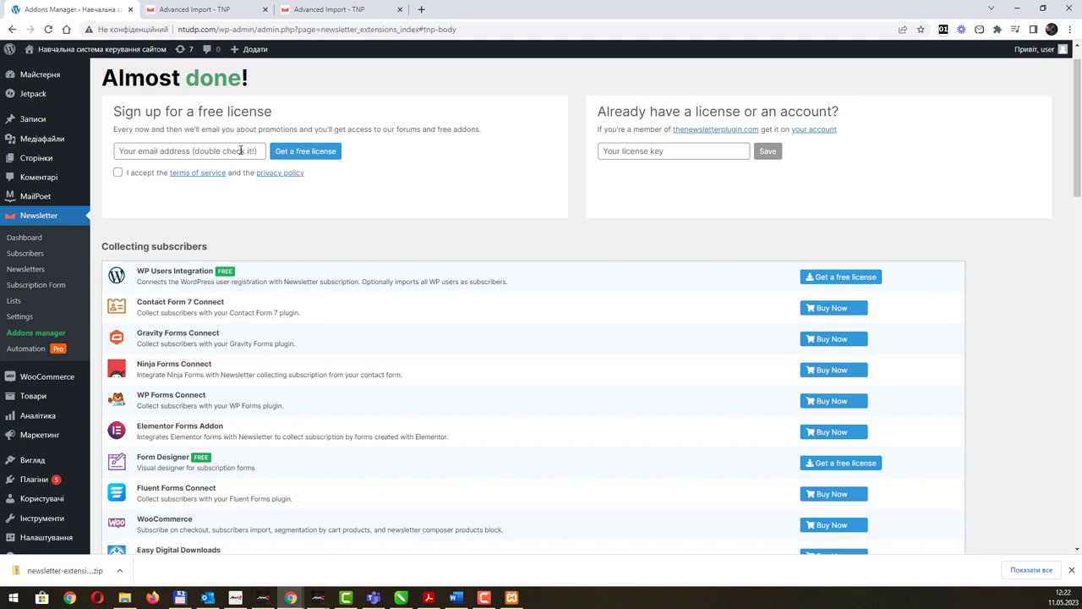
{"action": "left_click", "coordinate": [199, 10]}
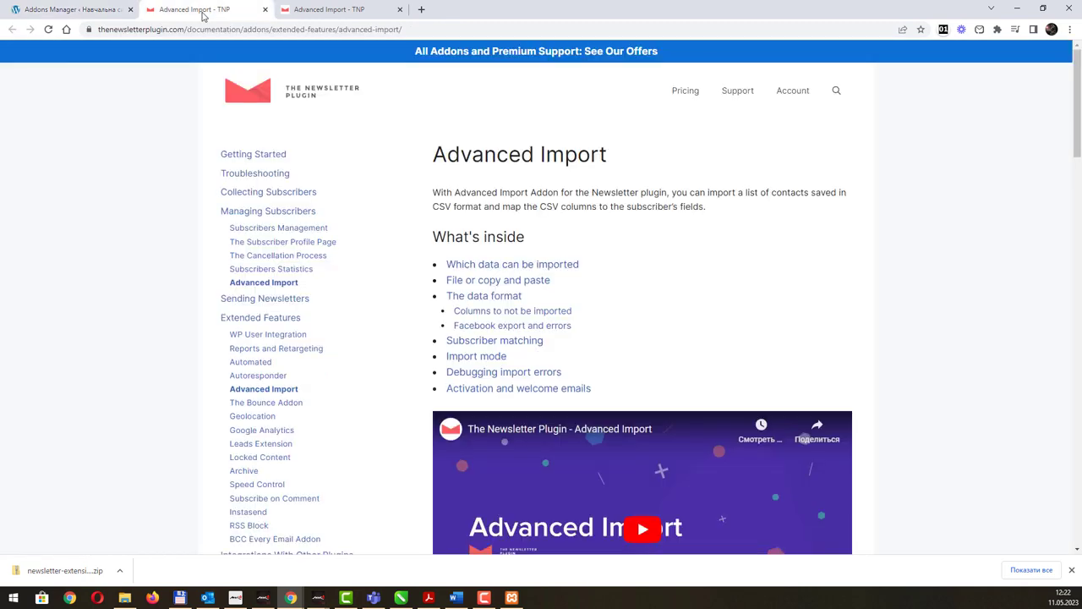
{"action": "left_click", "coordinate": [305, 10]}
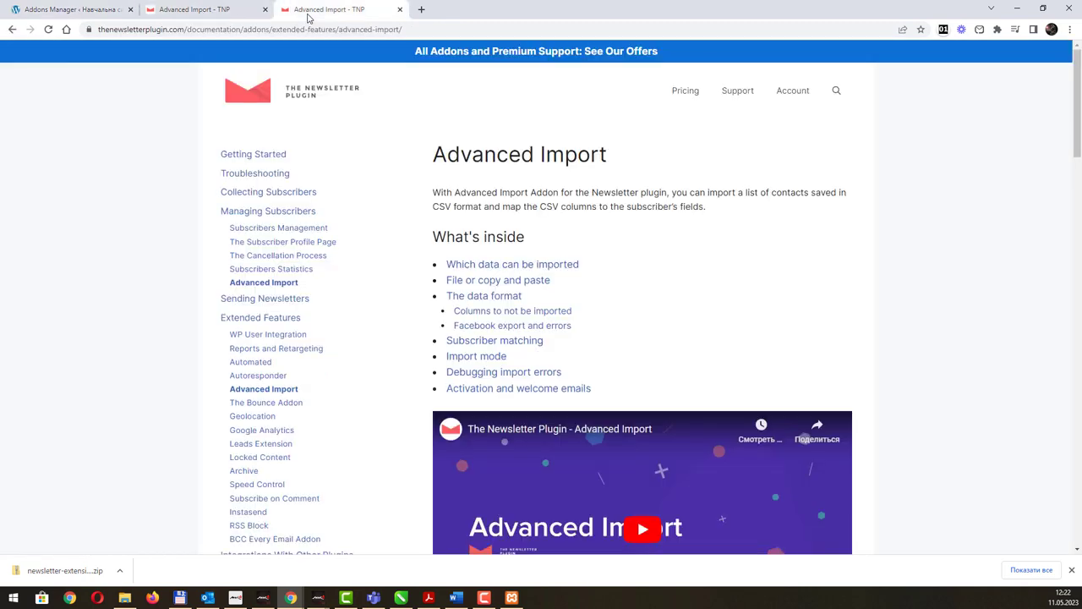
{"action": "left_click", "coordinate": [81, 10]}
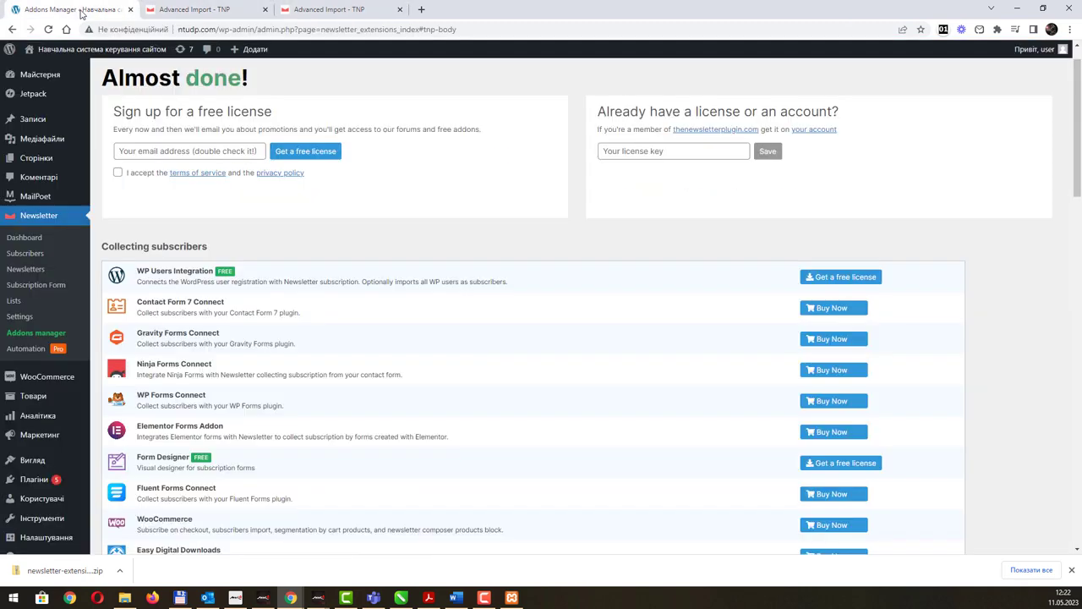
Register a free licence with the saved e-mail, accepting the terms of service and privacy policy.
{"action": "left_click", "coordinate": [193, 154]}
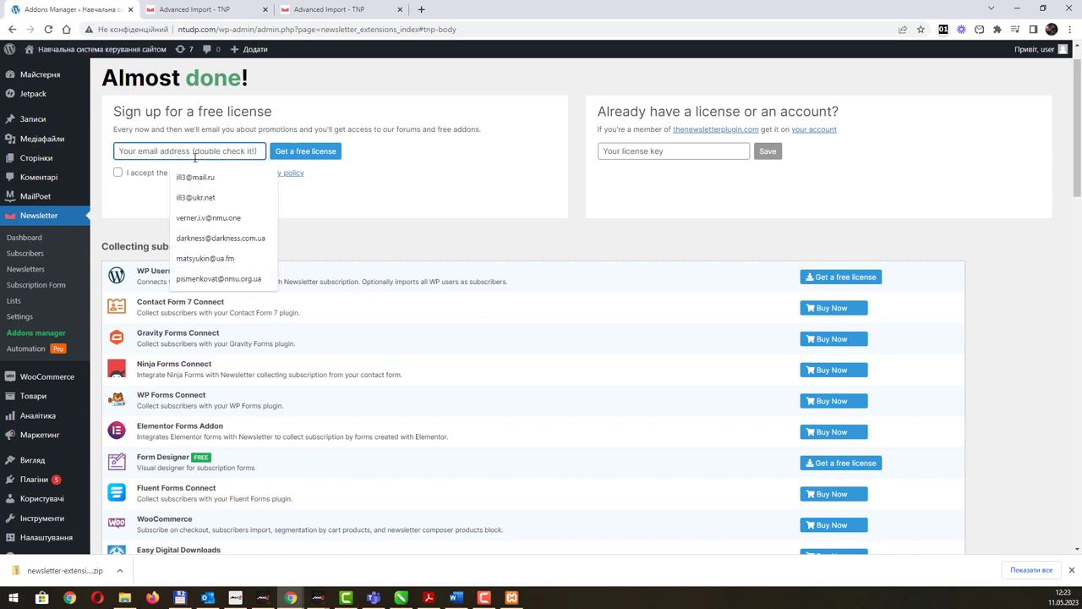
{"action": "left_click", "coordinate": [195, 197]}
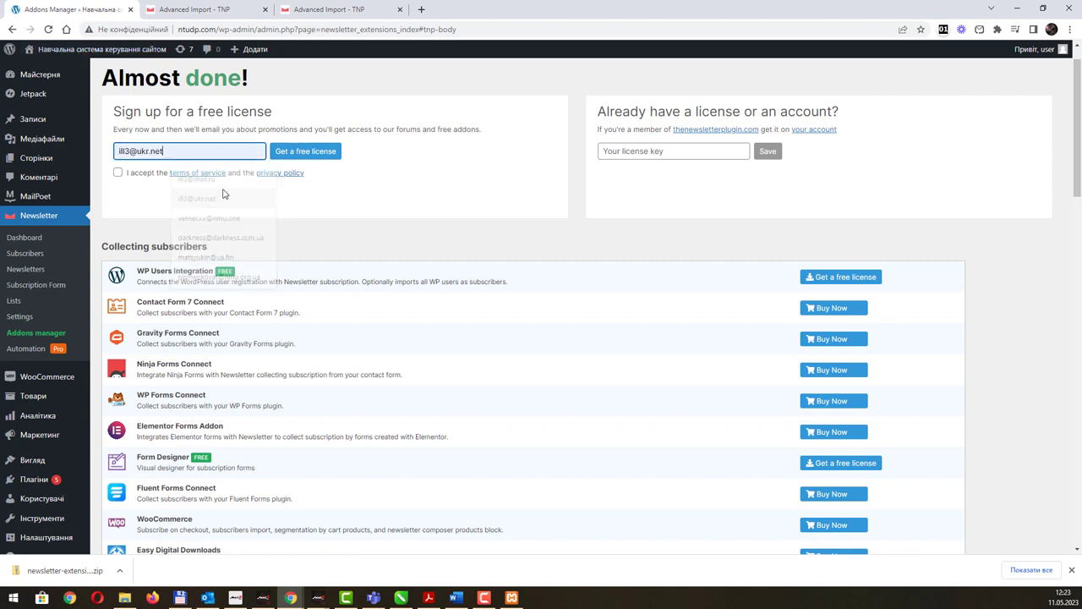
{"action": "left_click", "coordinate": [302, 156]}
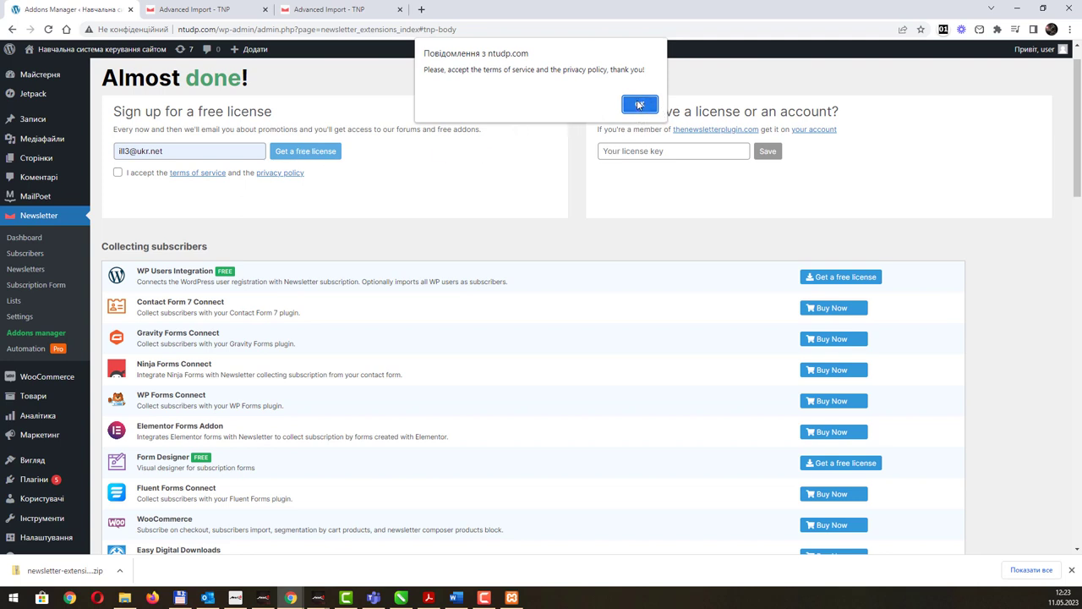
{"action": "left_click", "coordinate": [639, 103]}
{"action": "left_click", "coordinate": [117, 173]}
{"action": "left_click", "coordinate": [309, 155]}
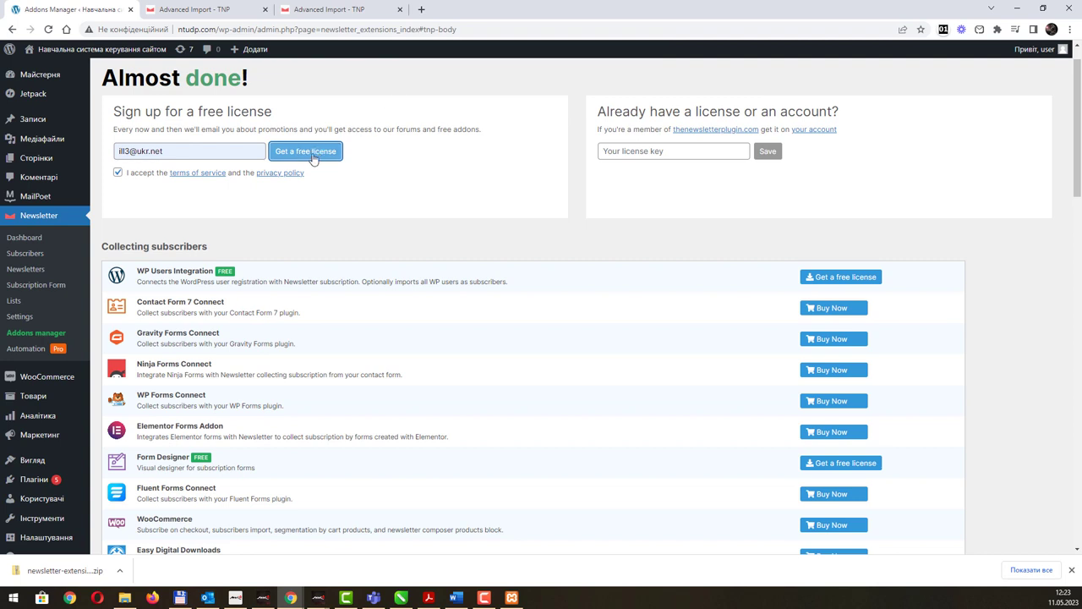
{"action": "left_click", "coordinate": [313, 155]}
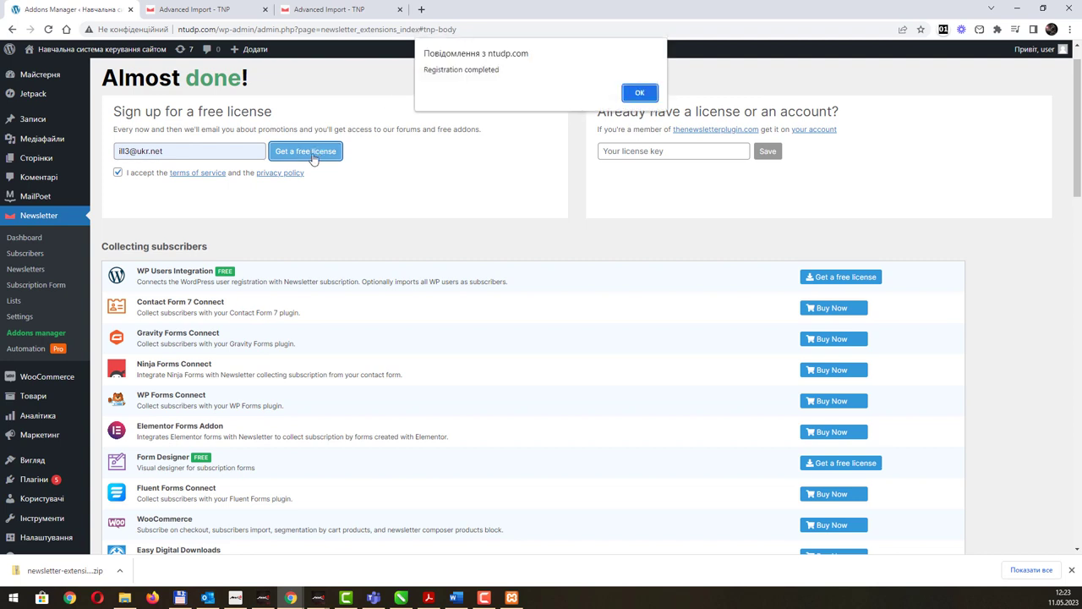
{"action": "left_click", "coordinate": [640, 94]}
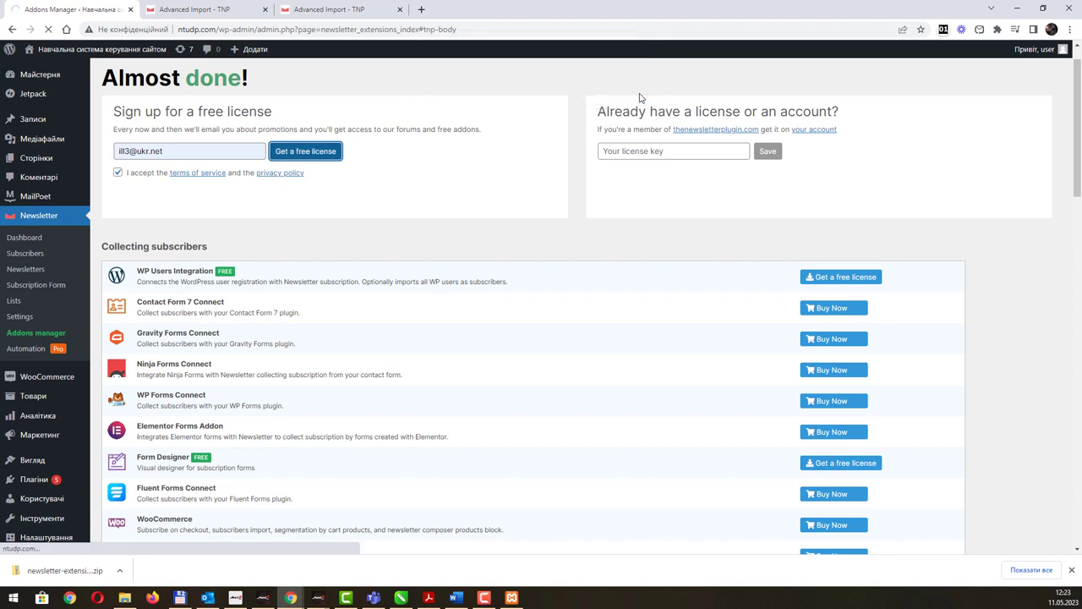
{"action": "scroll", "coordinate": [523, 227], "scroll_direction": "up", "scroll_amount": 1}
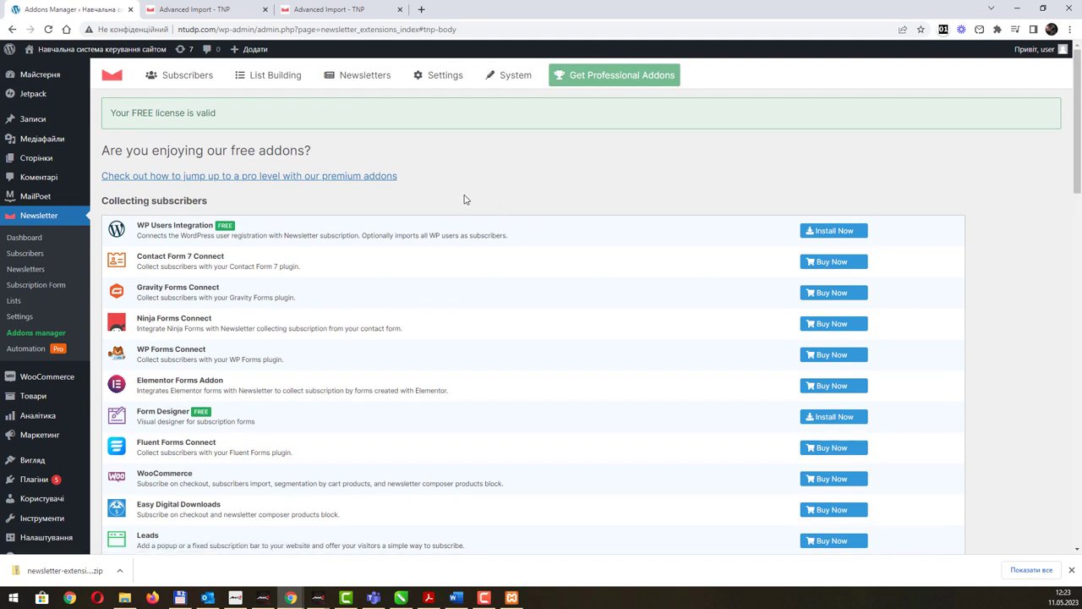
Note the valid licence message, scroll to Tools, and install the Advanced Import addon.
{"action": "left_click_drag", "start_coordinate": [116, 114], "coordinate": [225, 114]}
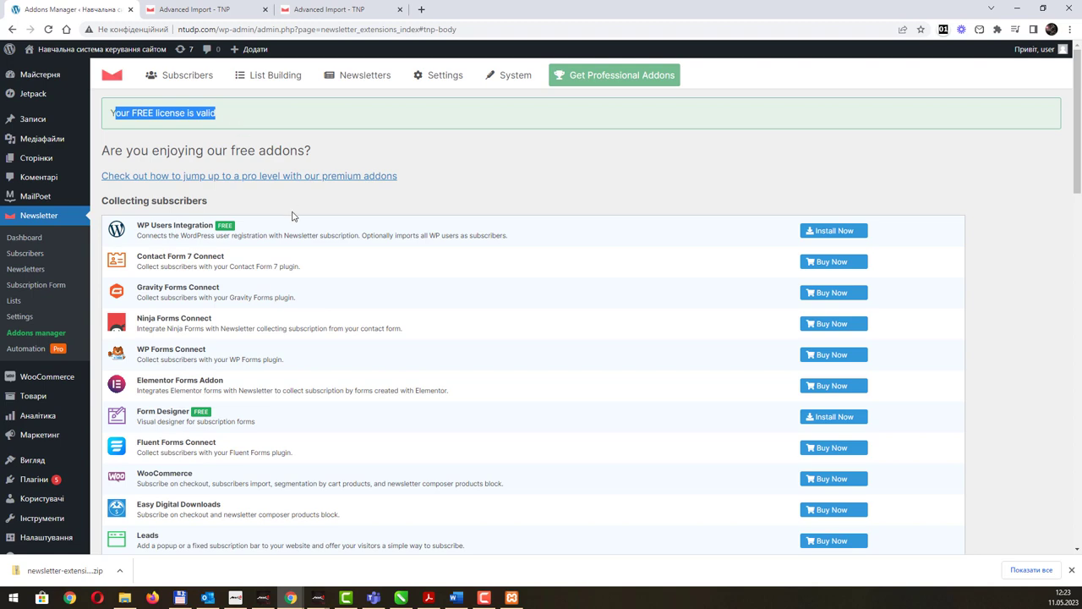
{"action": "scroll", "coordinate": [302, 270], "scroll_direction": "down", "scroll_amount": 4}
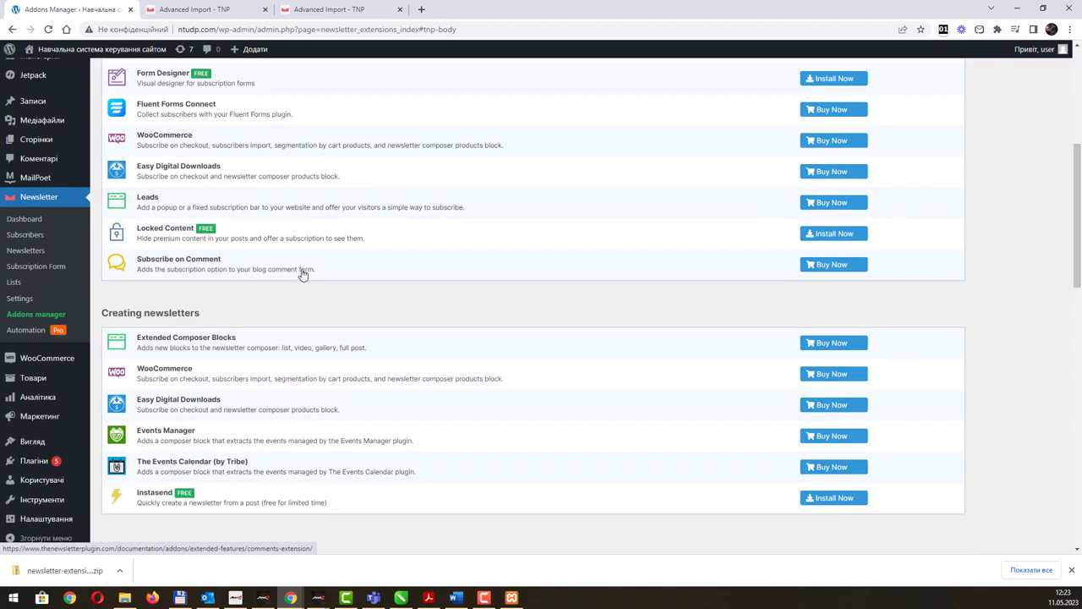
{"action": "scroll", "coordinate": [299, 292], "scroll_direction": "down", "scroll_amount": 10}
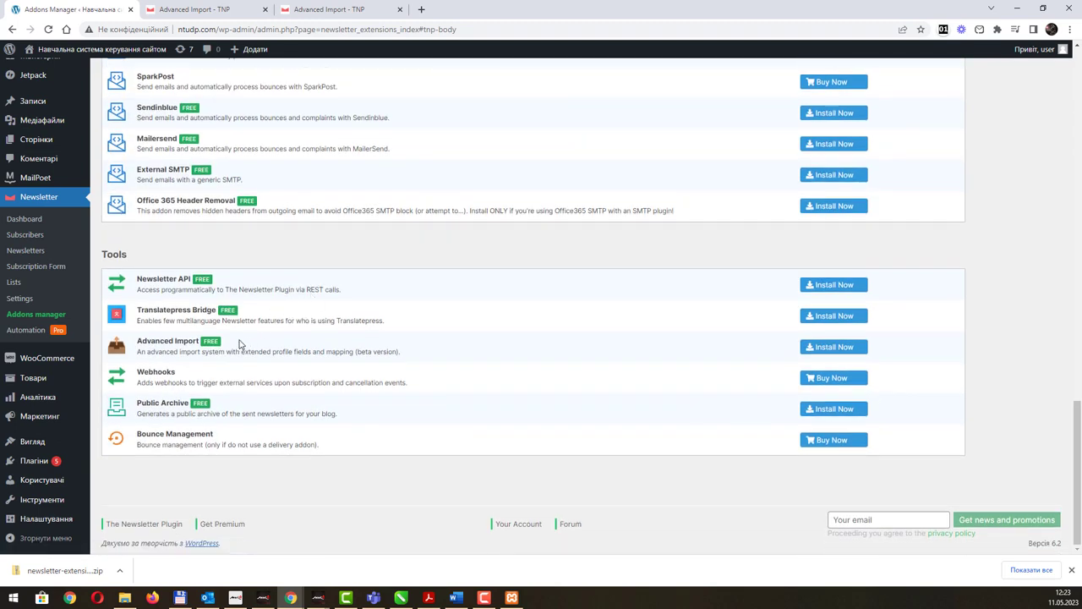
{"action": "left_click", "coordinate": [812, 348]}
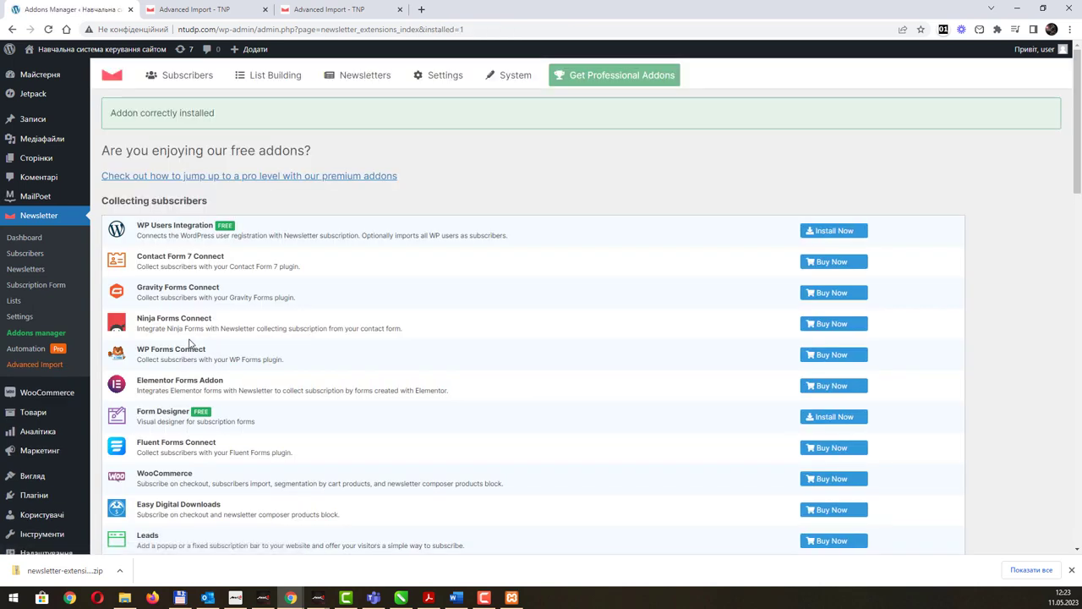
Open Newsletter > Advanced Import after the install confirmation, briefly switching to File Explorer.
{"action": "left_click_drag", "start_coordinate": [116, 113], "coordinate": [176, 113]}
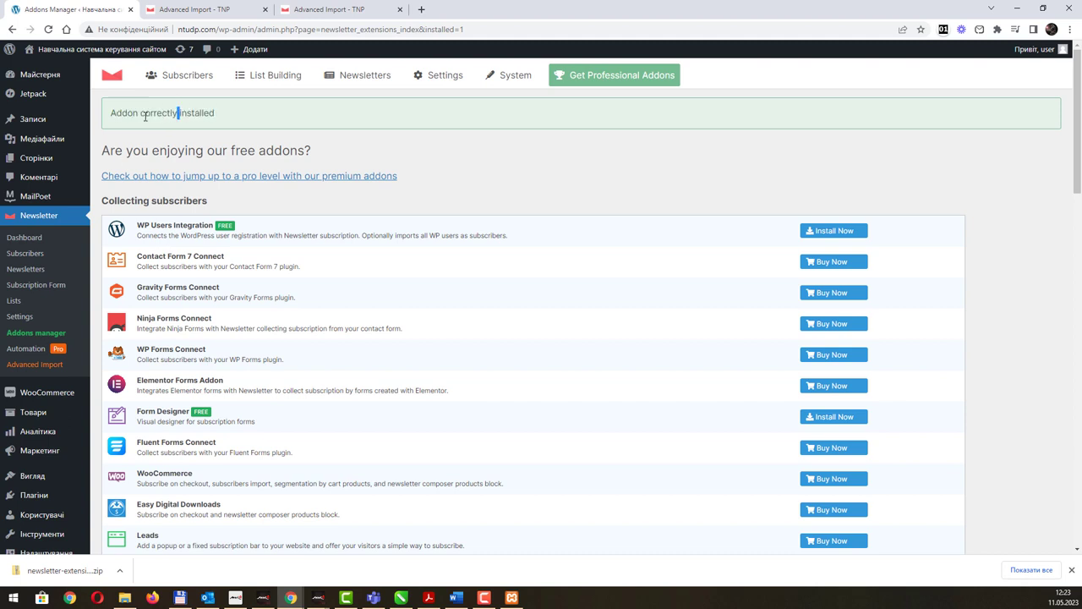
{"action": "left_click", "coordinate": [58, 366]}
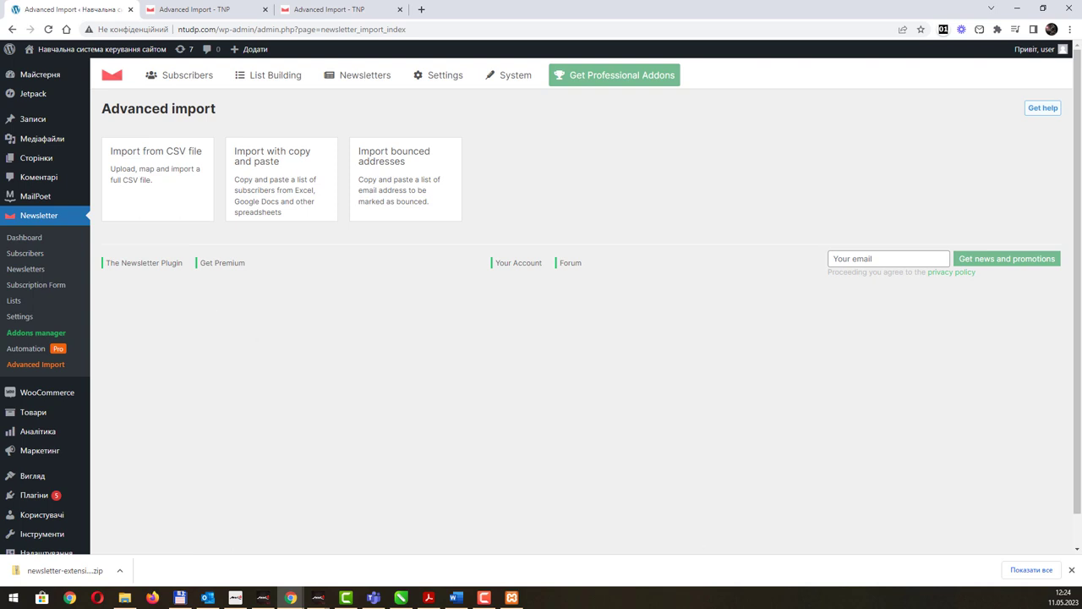
{"action": "key", "text": "alt+Tab"}
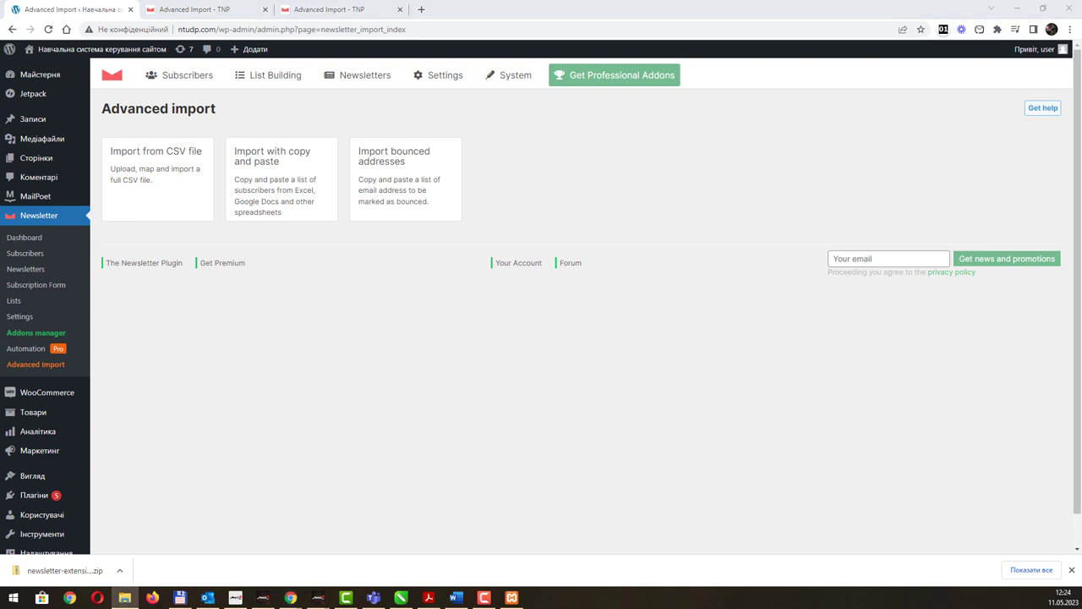
{"action": "key", "text": "alt+Tab"}
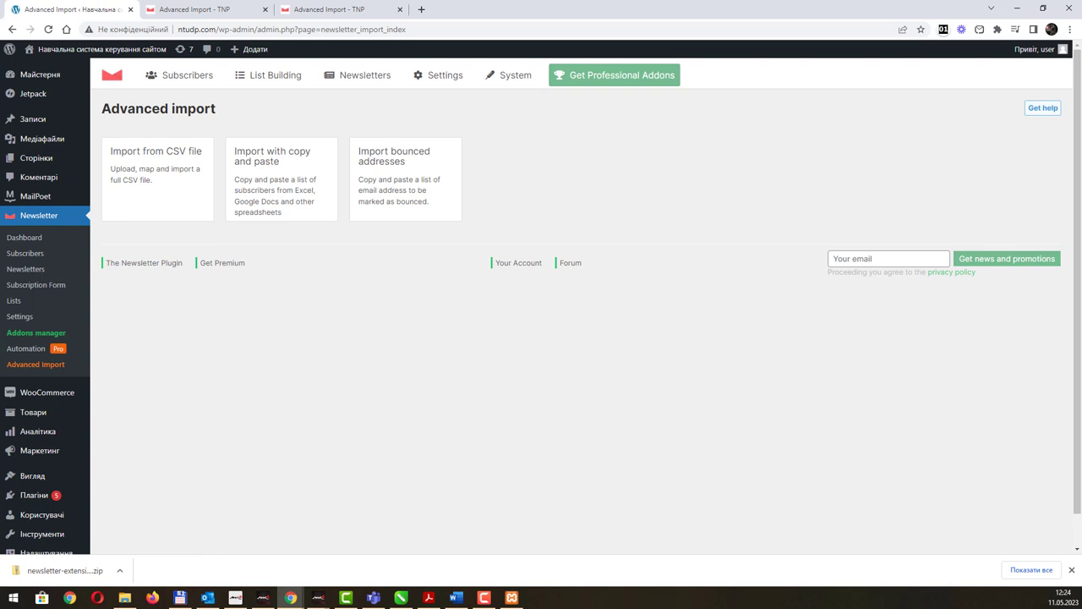
{"action": "key", "text": "alt+Tab"}
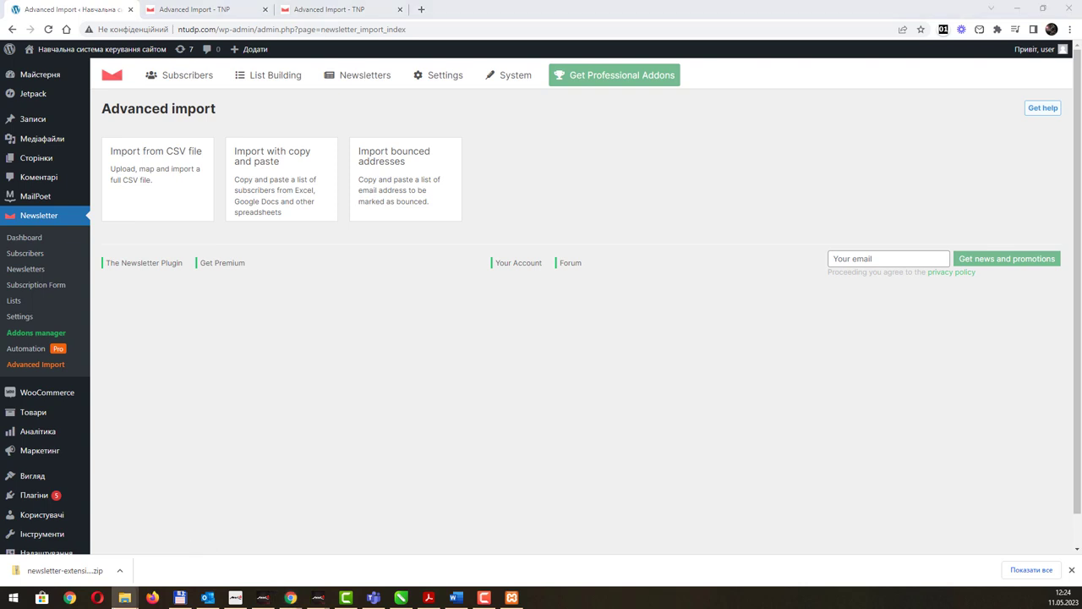
Open folder 1 and its subfolder 1 in File Explorer.
{"action": "left_click", "coordinate": [546, 201]}
{"action": "double_click", "coordinate": [547, 201]}
{"action": "double_click", "coordinate": [550, 207]}
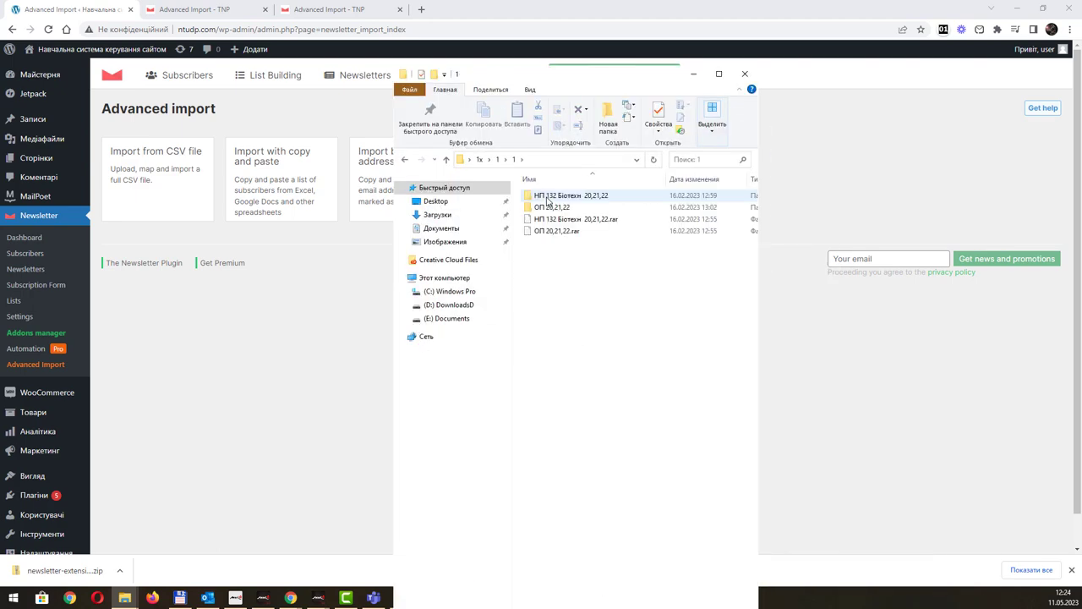
Create a new text document named Users.txt there and open it in Notepad.
{"action": "right_click", "coordinate": [557, 259]}
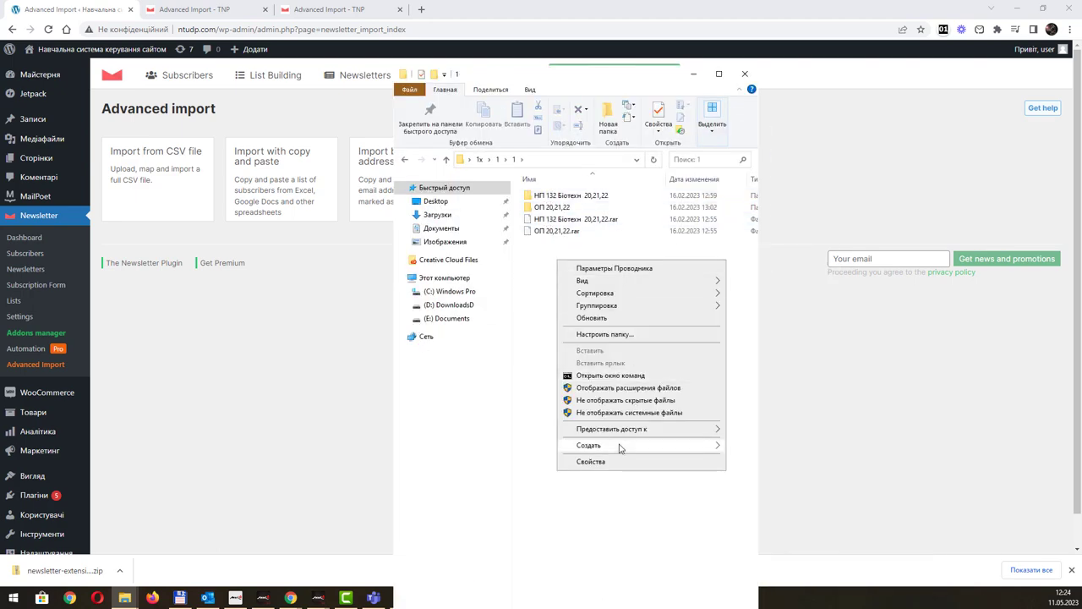
{"action": "mouse_move", "coordinate": [620, 445]}
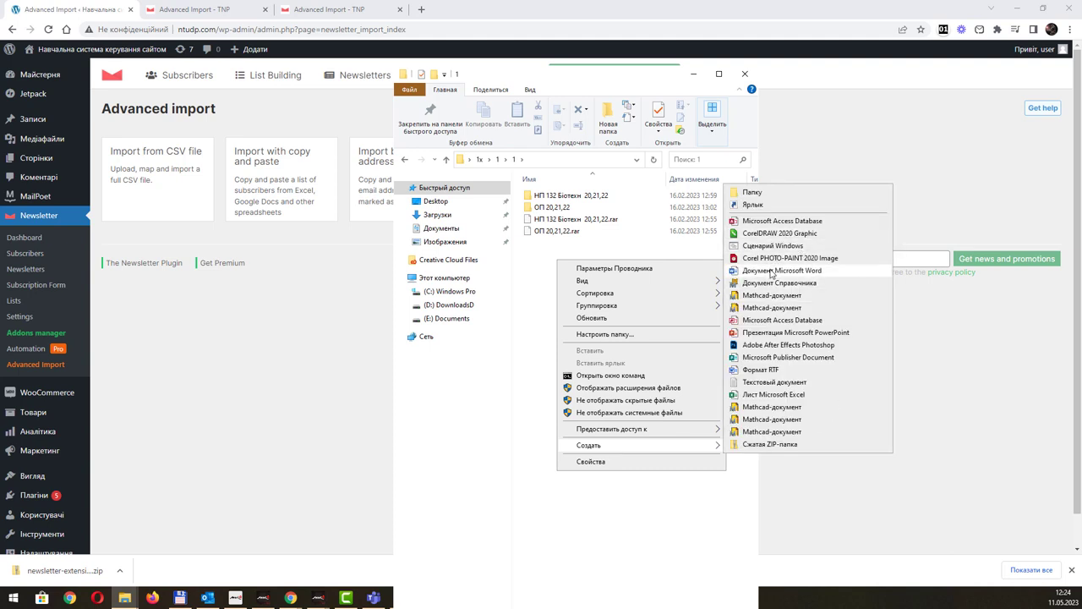
{"action": "left_click", "coordinate": [779, 385]}
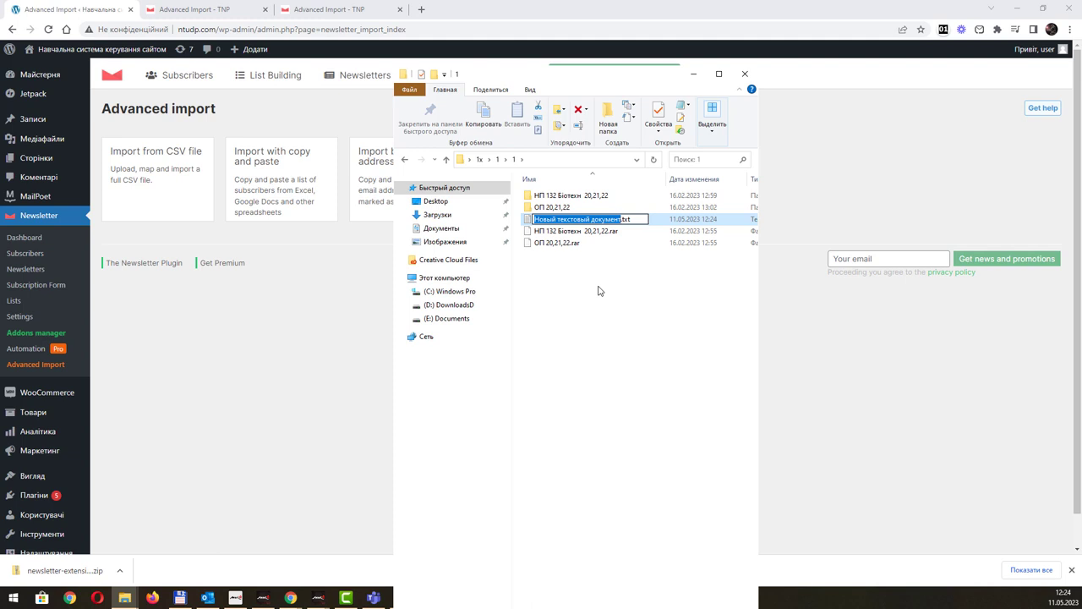
{"action": "type", "text": "User"}
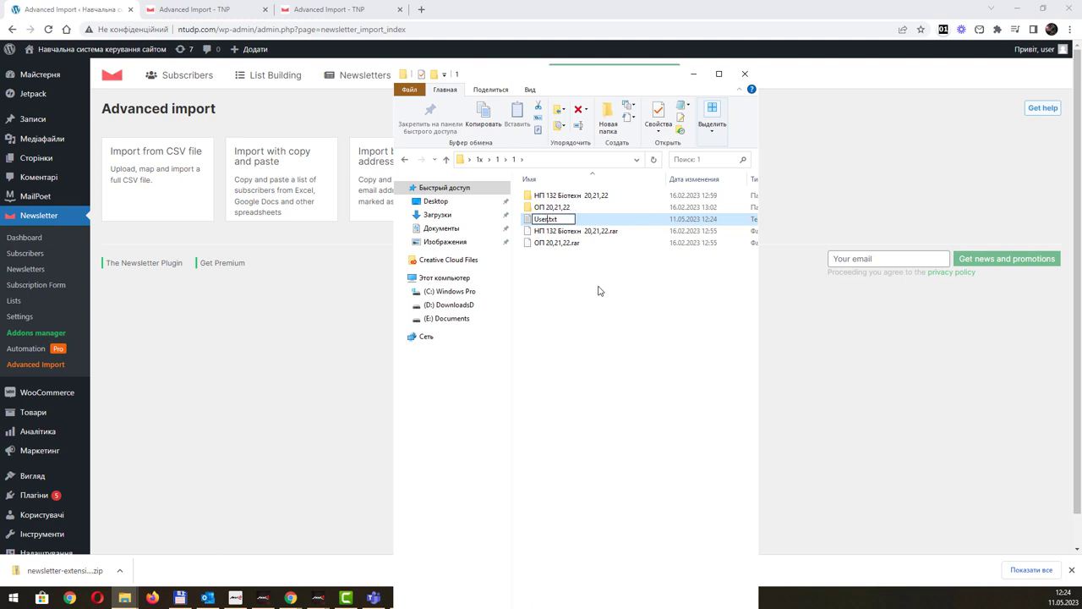
{"action": "type", "text": "s"}
{"action": "key", "text": "Return"}
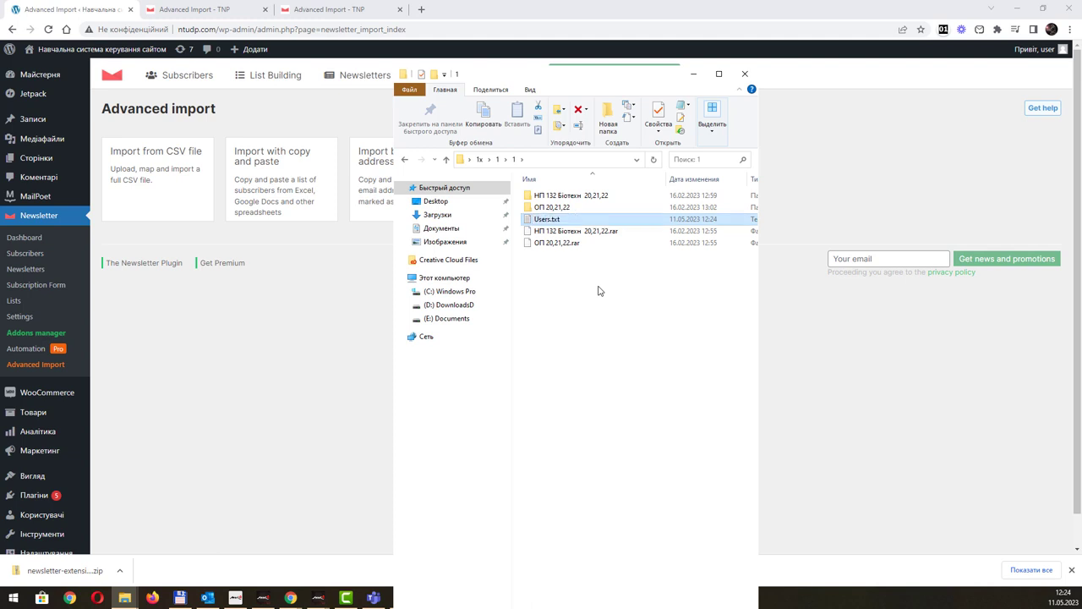
{"action": "key", "text": "Return"}
{"action": "left_click_drag", "start_coordinate": [422, 66], "coordinate": [532, 117]}
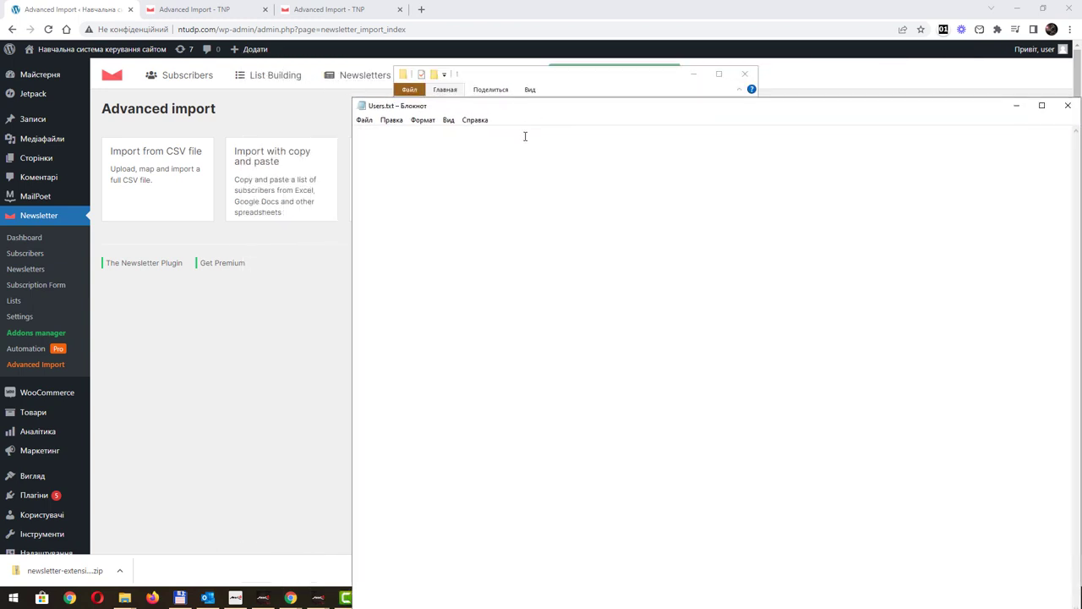
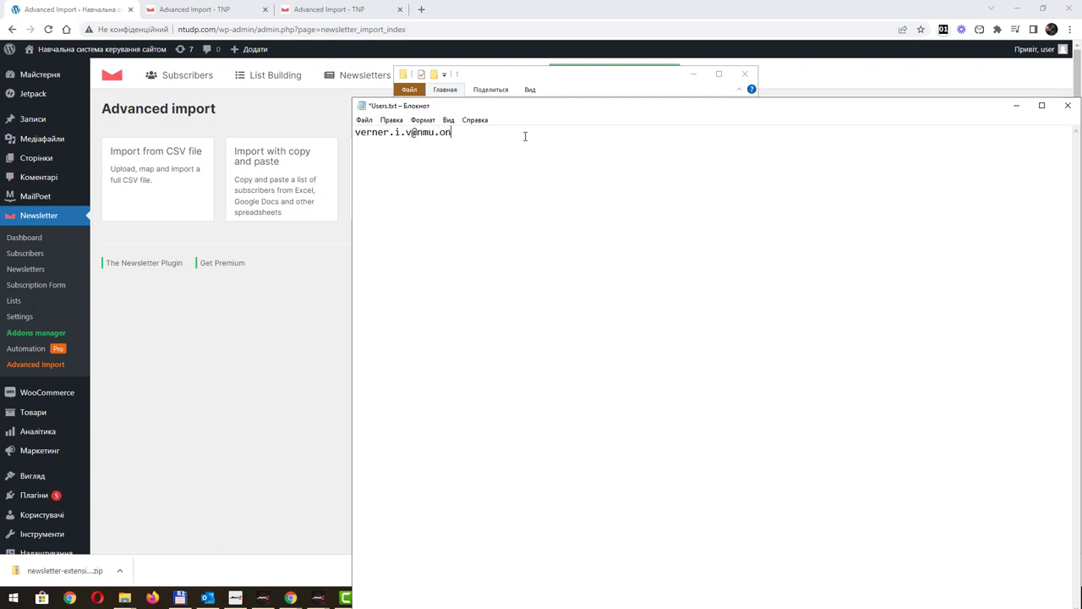
Type two subscriber e-mail addresses and paste copies of the second onto more lines.
{"action": "key", "text": "Return"}
{"action": "key", "text": "Return"}
{"action": "key", "text": "shift+Home"}
{"action": "key", "text": "ctrl+c"}
{"action": "key", "text": "End"}
{"action": "key", "text": "Return"}
{"action": "key", "text": "ctrl+v"}
{"action": "key", "text": "Return"}
{"action": "key", "text": "ctrl+v"}
{"action": "key", "text": "Return"}
{"action": "key", "text": "ctrl+v"}
{"action": "key", "text": "Return"}
{"action": "key", "text": "ctrl+v"}
Make the copied addresses unique by prefixing them with sd, hg, jk, k and k.
{"action": "key", "text": "Home"}
{"action": "key", "text": "Up"}
{"action": "key", "text": "Up"}
{"action": "key", "text": "Up"}
{"action": "key", "text": "Up"}
{"action": "type", "text": "sd"}
{"action": "key", "text": "Down"}
{"action": "key", "text": "Home"}
{"action": "type", "text": "hg"}
{"action": "key", "text": "Down"}
{"action": "key", "text": "Home"}
{"action": "type", "text": "jk"}
{"action": "key", "text": "Down"}
{"action": "key", "text": "Home"}
{"action": "type", "text": "k"}
{"action": "key", "text": "Down"}
{"action": "key", "text": "Home"}
{"action": "type", "text": "k"}
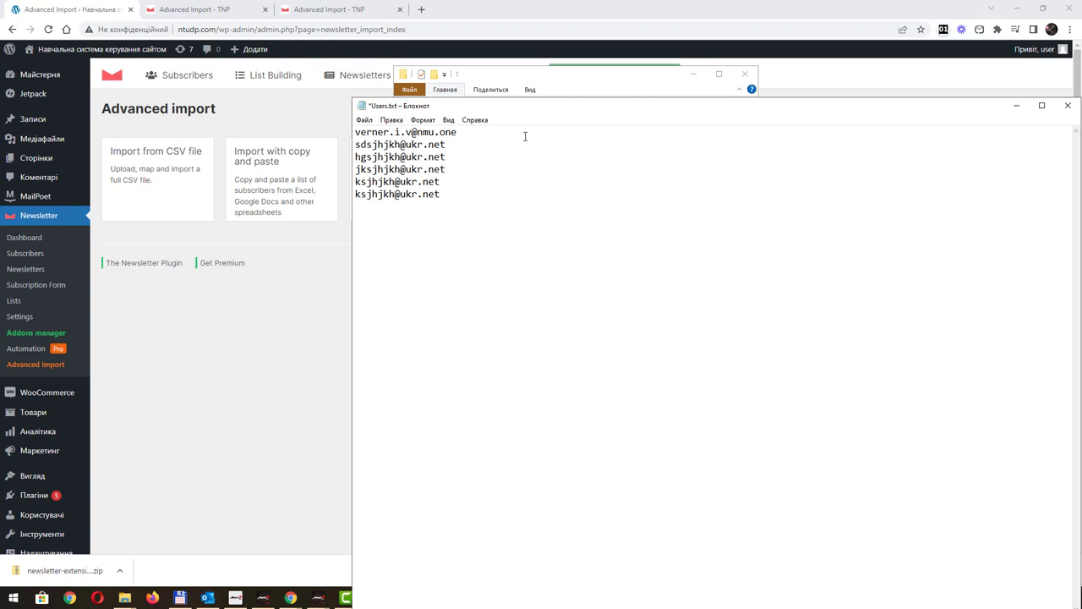
Save Users.txt and close Notepad.
{"action": "key", "text": "ctrl+s"}
{"action": "left_click_drag", "start_coordinate": [612, 106], "coordinate": [505, 87]}
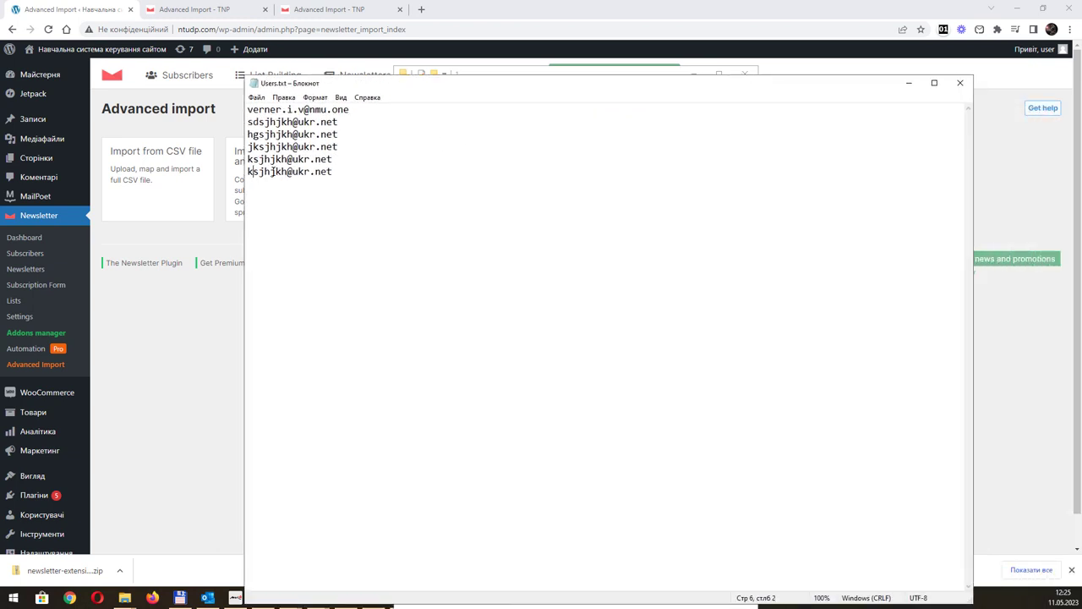
{"action": "left_click", "coordinate": [966, 85]}
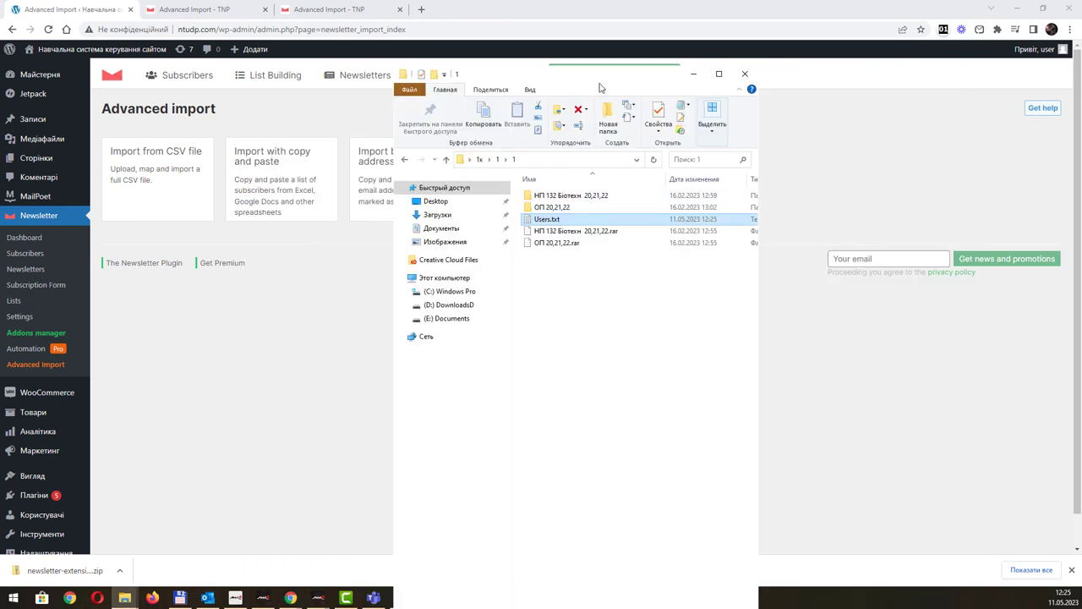
Upload Users.txt from the 1x > 1 > 1 folder as the CSV import file and proceed to mapping.
{"action": "left_click_drag", "start_coordinate": [610, 87], "coordinate": [508, 416]}
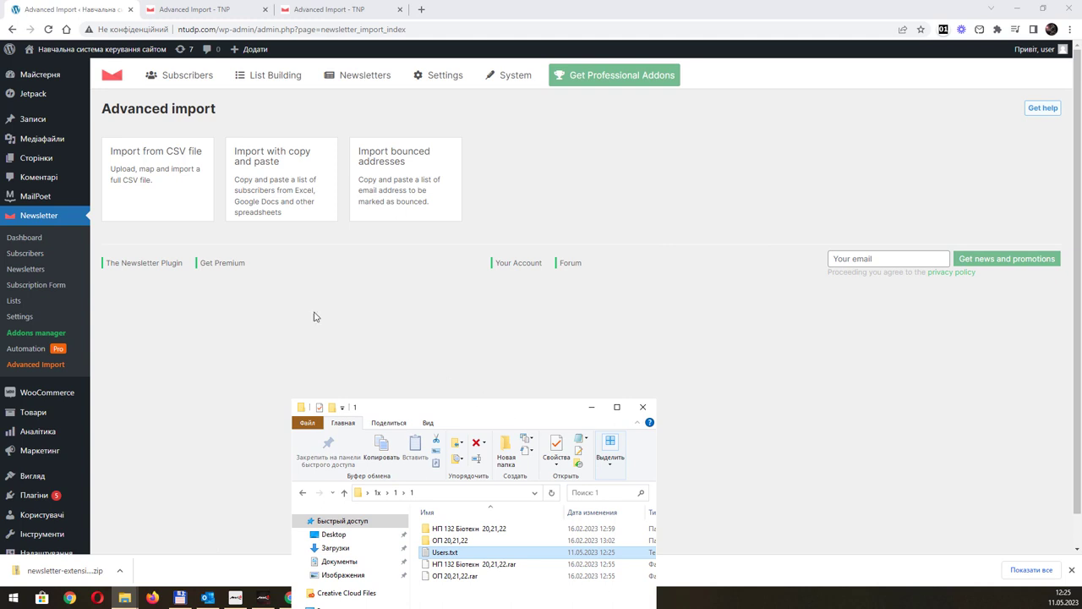
{"action": "left_click", "coordinate": [163, 182]}
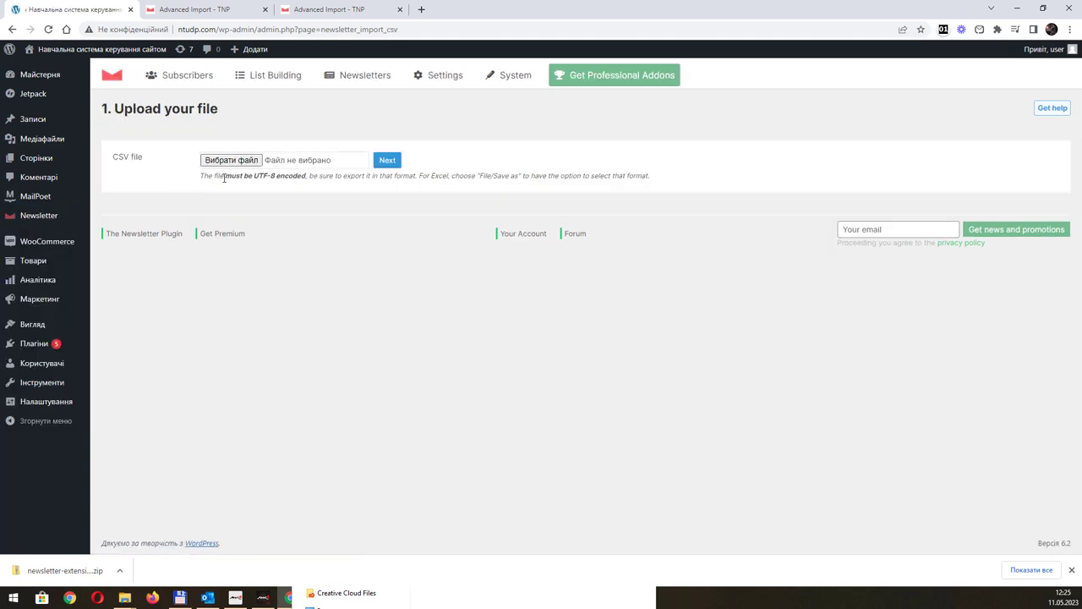
{"action": "left_click", "coordinate": [230, 160]}
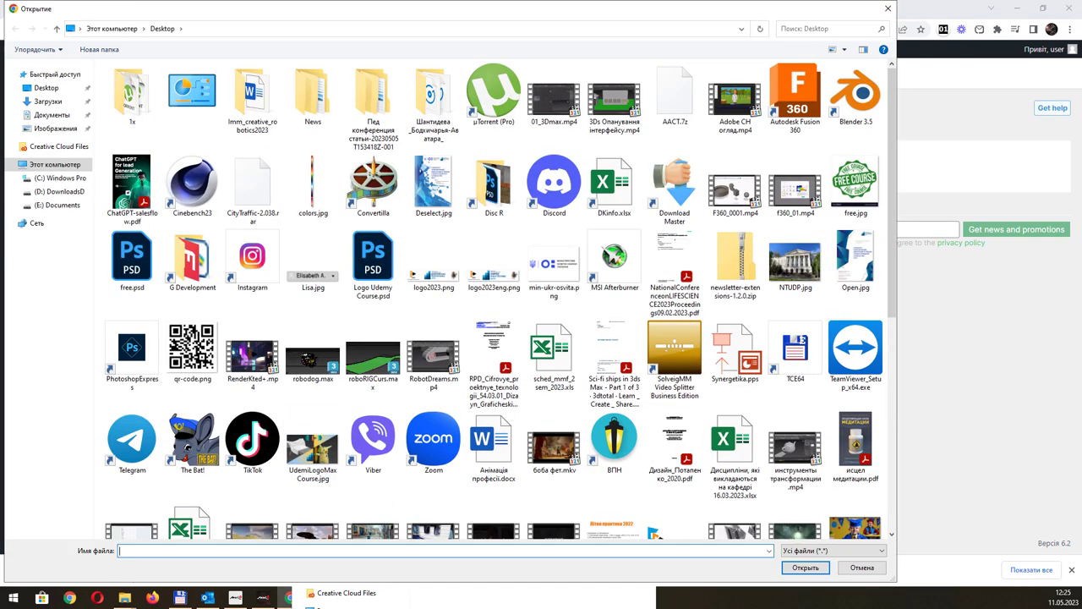
{"action": "double_click", "coordinate": [121, 83]}
{"action": "double_click", "coordinate": [132, 89]}
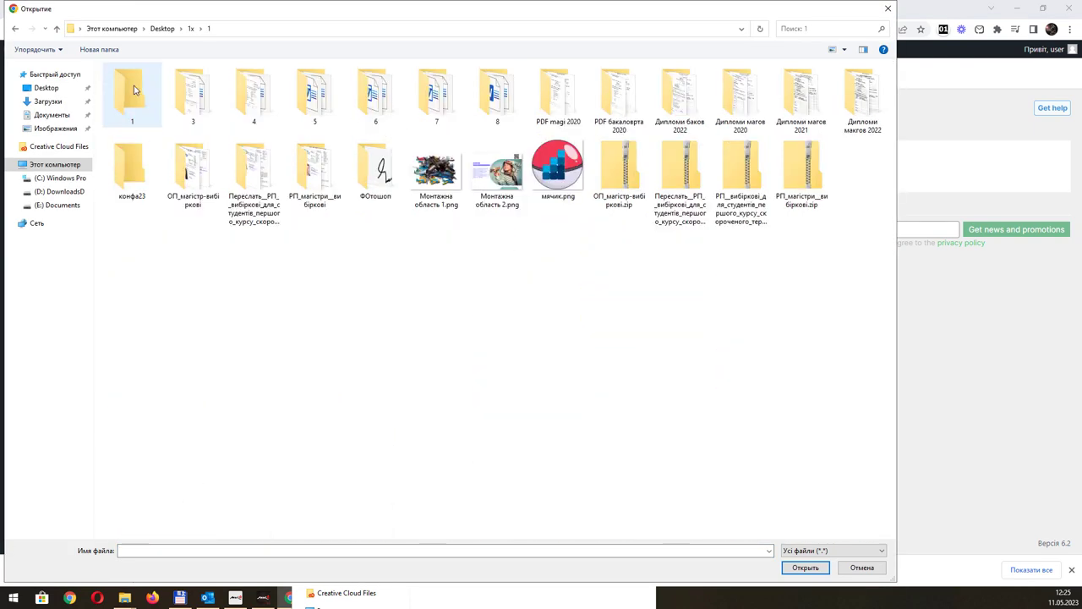
{"action": "double_click", "coordinate": [132, 88]}
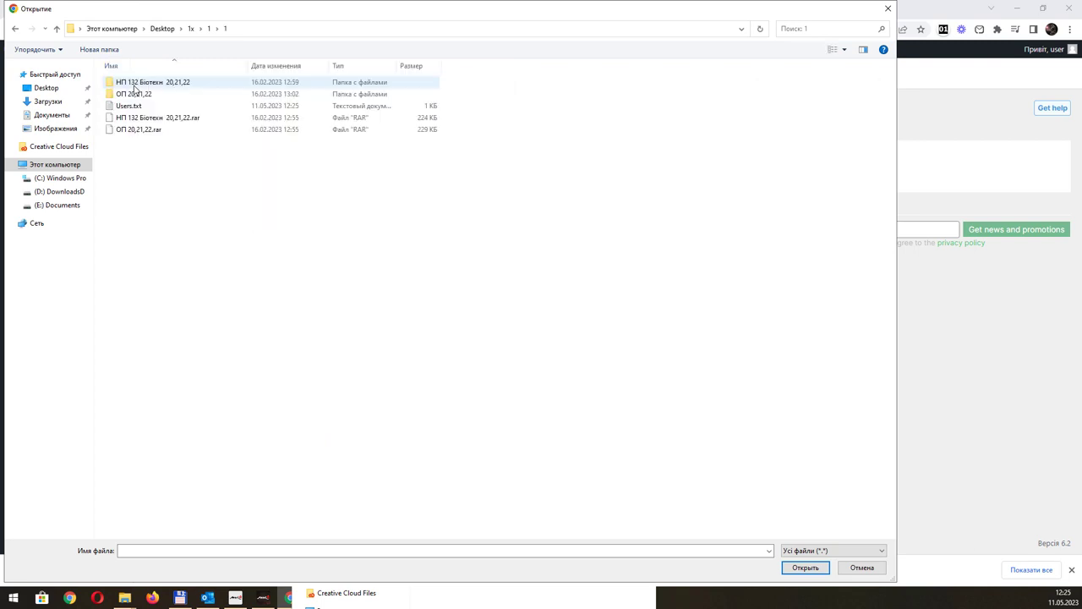
{"action": "double_click", "coordinate": [158, 107]}
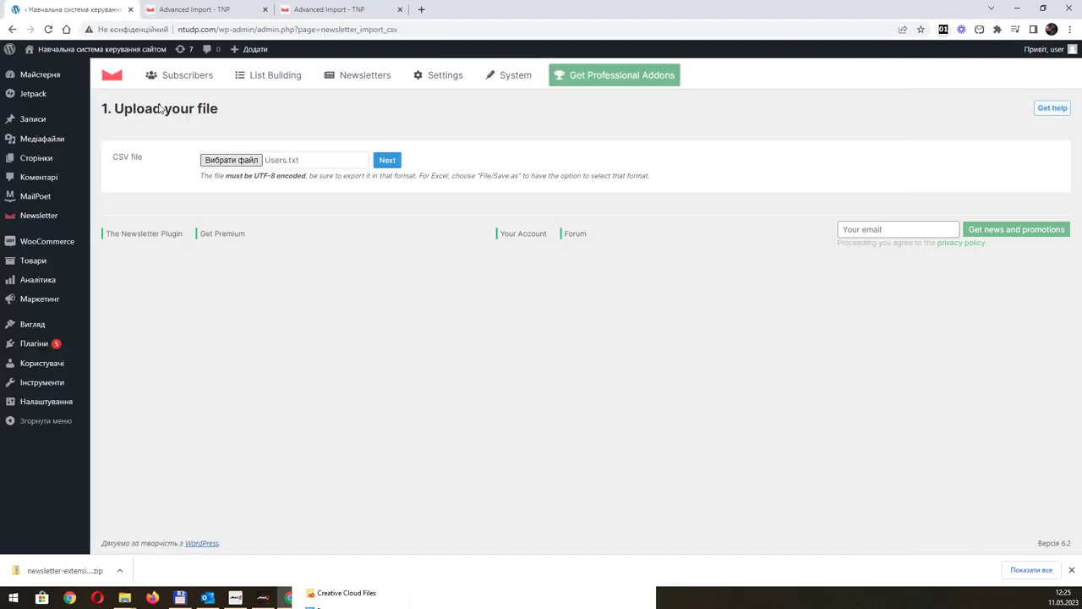
{"action": "left_click", "coordinate": [385, 162]}
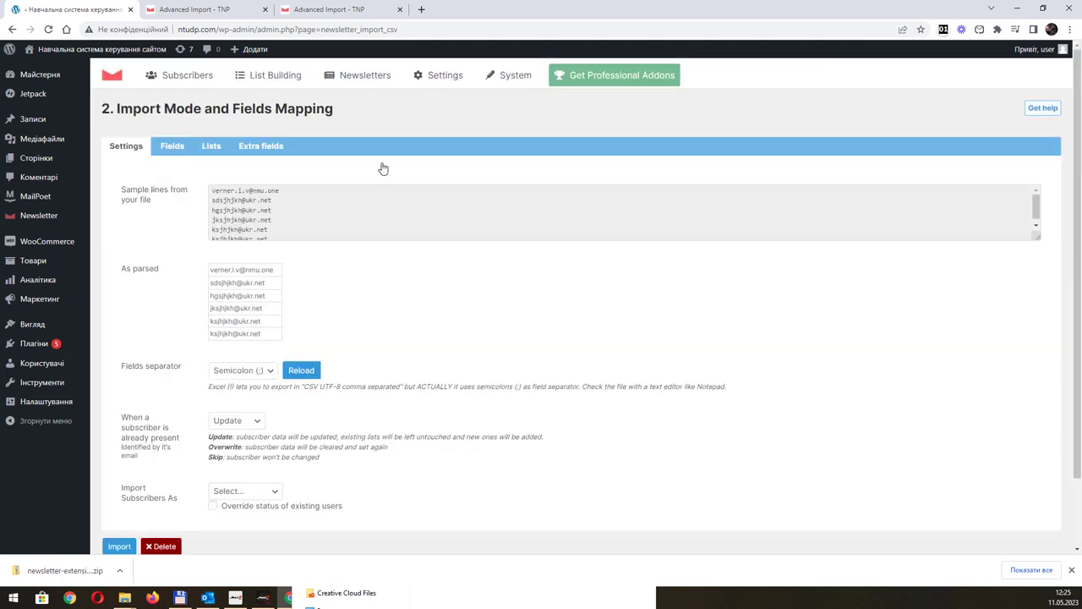
Keep Semicolon separator and Update existing subscribers, set status to Confirmed, and run the import.
{"action": "scroll", "coordinate": [216, 199], "scroll_direction": "down", "scroll_amount": 1}
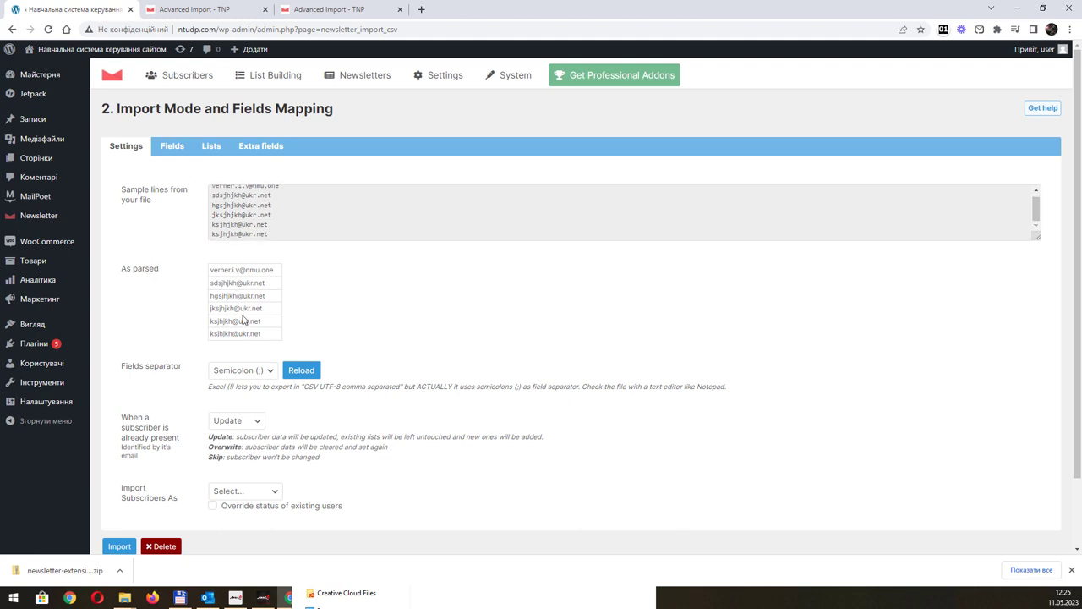
{"action": "scroll", "coordinate": [254, 311], "scroll_direction": "down", "scroll_amount": 2}
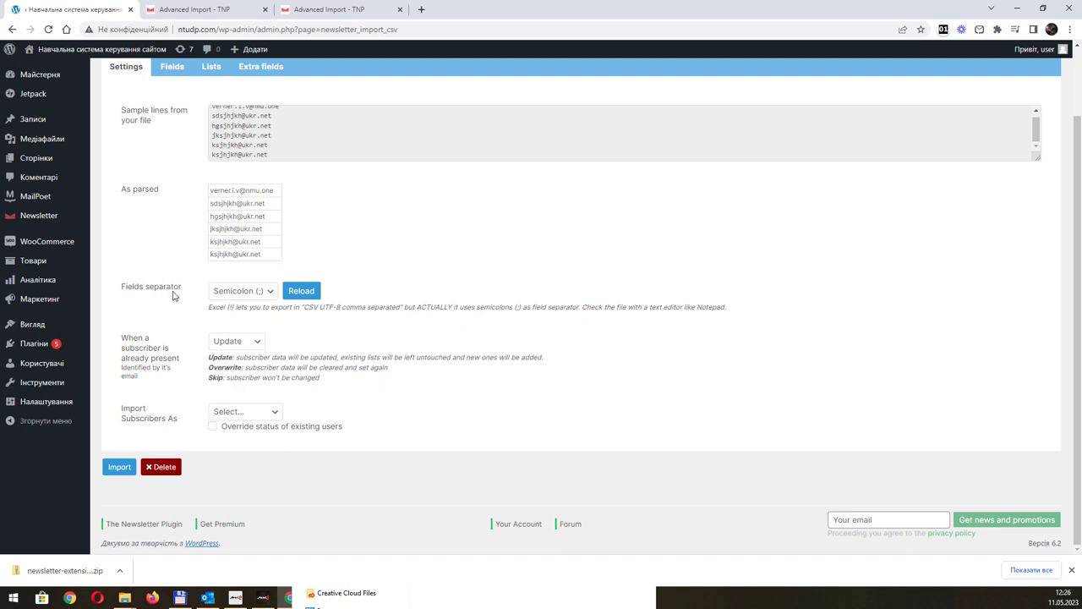
{"action": "left_click", "coordinate": [256, 293]}
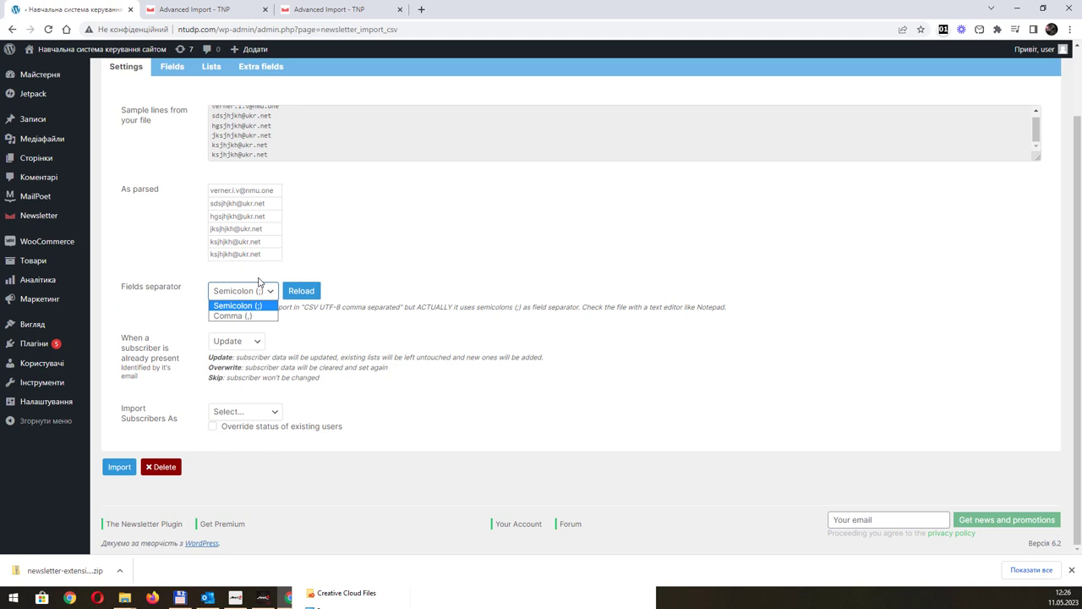
{"action": "left_click", "coordinate": [270, 292]}
{"action": "left_click", "coordinate": [259, 345]}
{"action": "left_click", "coordinate": [258, 347]}
{"action": "left_click", "coordinate": [272, 411]}
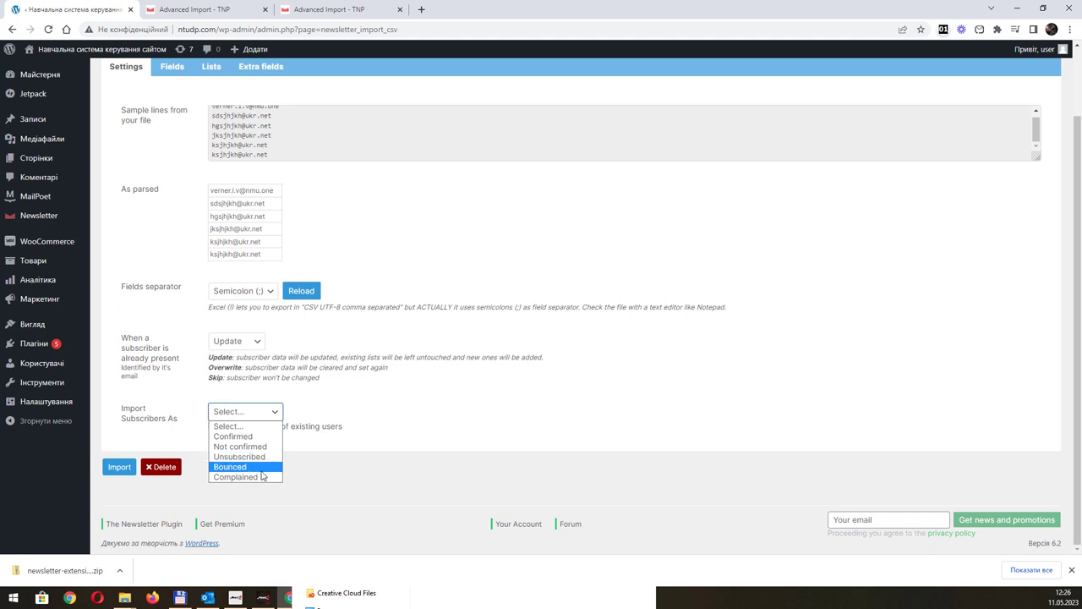
{"action": "left_click", "coordinate": [263, 438]}
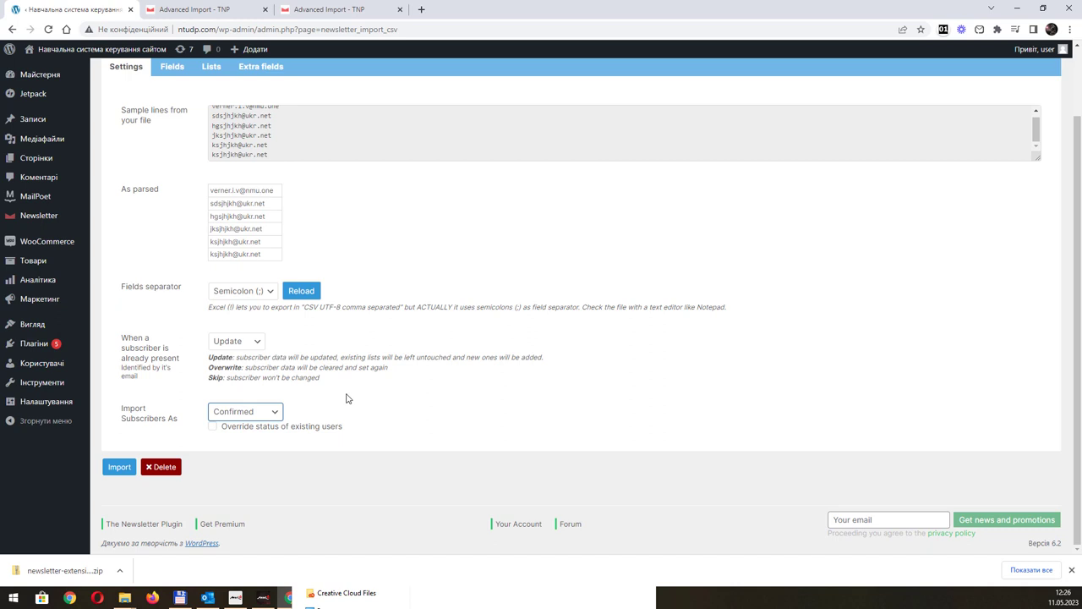
{"action": "left_click", "coordinate": [118, 467]}
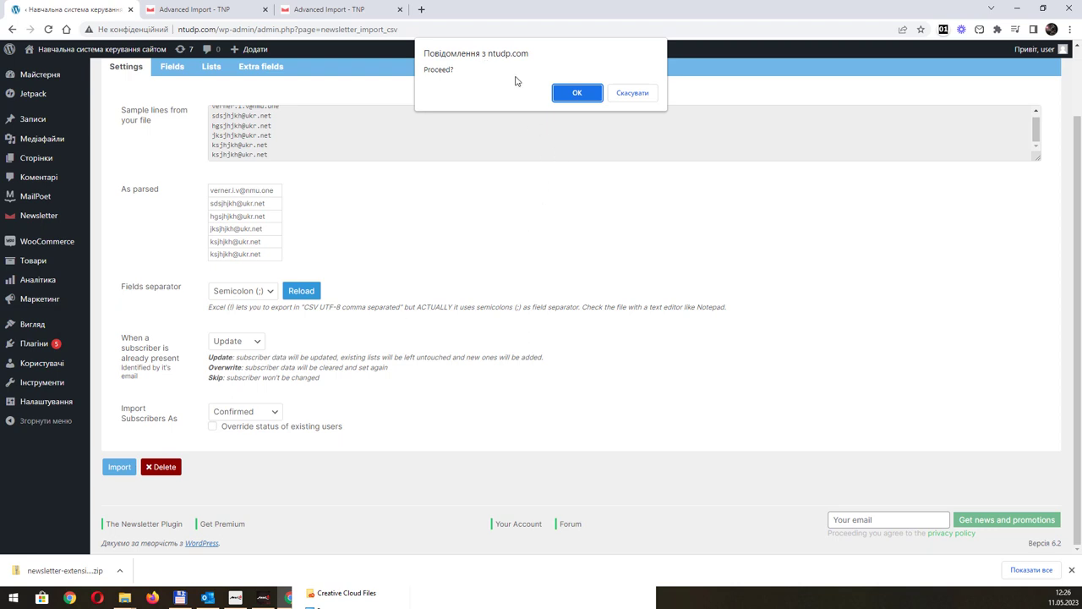
{"action": "left_click", "coordinate": [571, 95]}
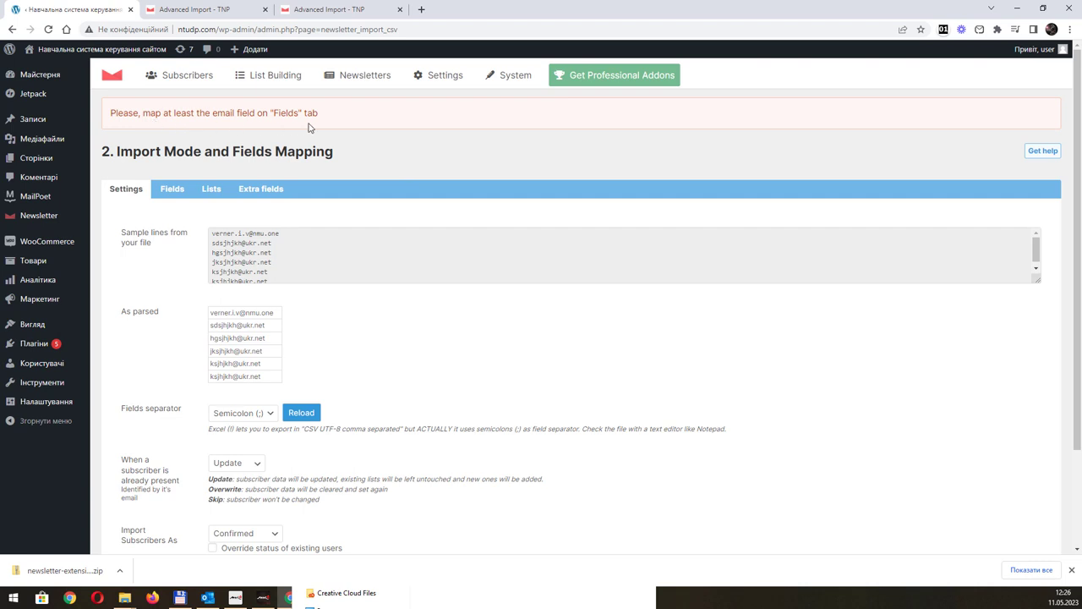
On the Fields tab, map Email to the file's email column, leaving First name, Last name and Language unmapped.
{"action": "scroll", "coordinate": [311, 234], "scroll_direction": "down", "scroll_amount": 1}
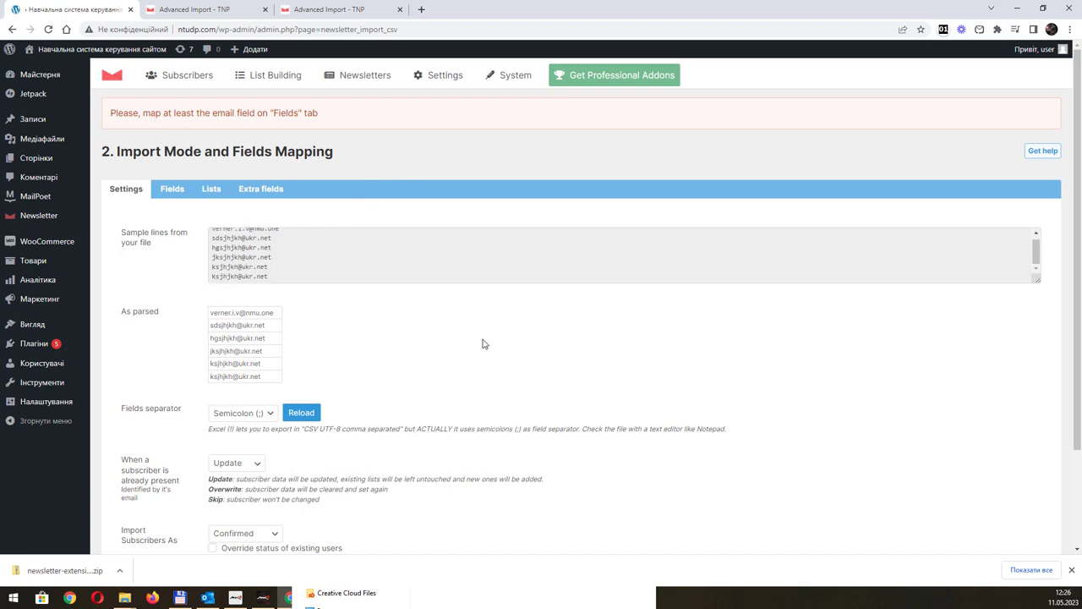
{"action": "scroll", "coordinate": [484, 344], "scroll_direction": "down", "scroll_amount": 3}
{"action": "scroll", "coordinate": [394, 317], "scroll_direction": "up", "scroll_amount": 3}
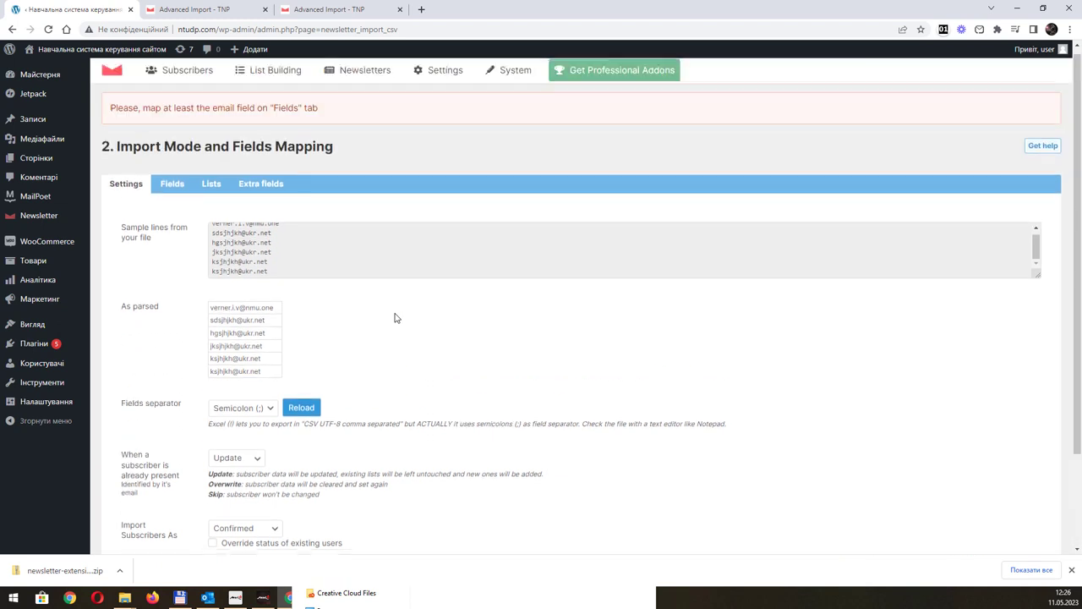
{"action": "left_click", "coordinate": [171, 188]}
{"action": "scroll", "coordinate": [383, 249], "scroll_direction": "down", "scroll_amount": 2}
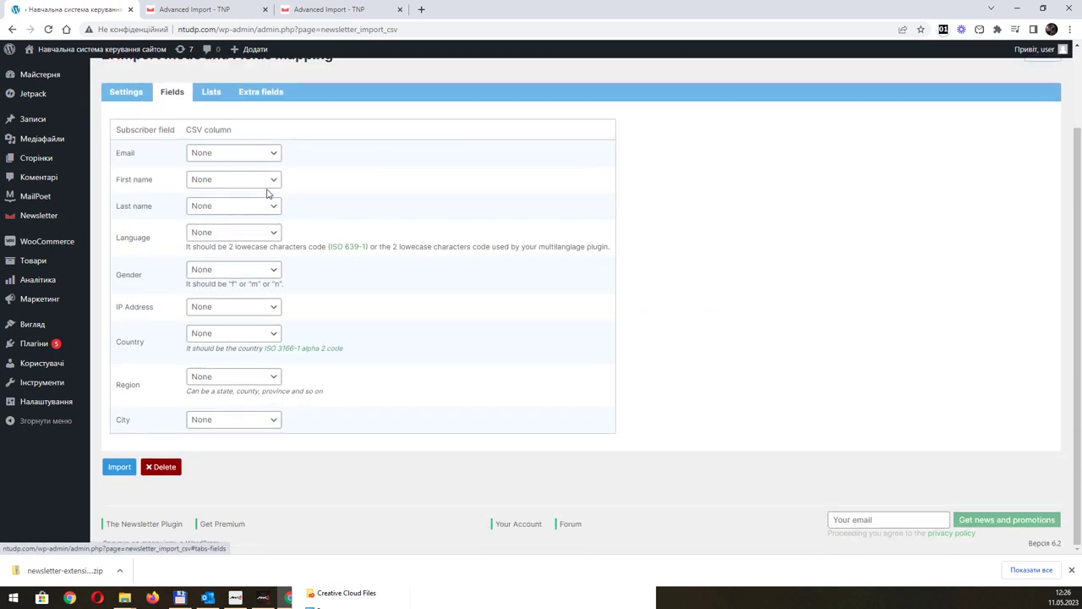
{"action": "left_click", "coordinate": [267, 154]}
{"action": "left_click", "coordinate": [237, 177]}
{"action": "left_click", "coordinate": [275, 182]}
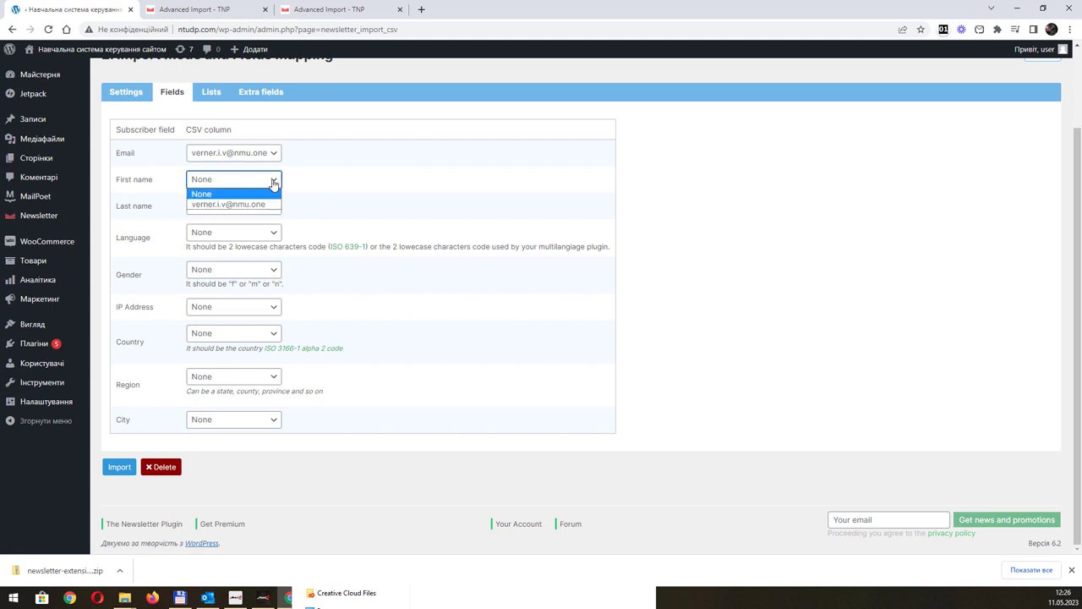
{"action": "left_click", "coordinate": [273, 183]}
{"action": "left_click", "coordinate": [267, 206]}
{"action": "left_click", "coordinate": [266, 206]}
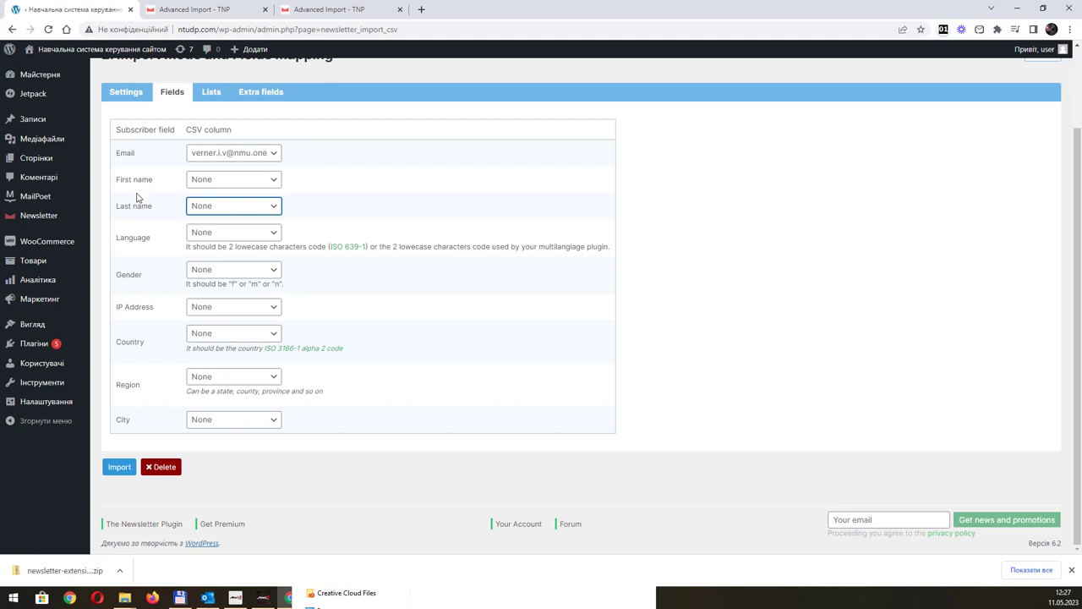
{"action": "left_click", "coordinate": [201, 234]}
{"action": "left_click", "coordinate": [201, 236]}
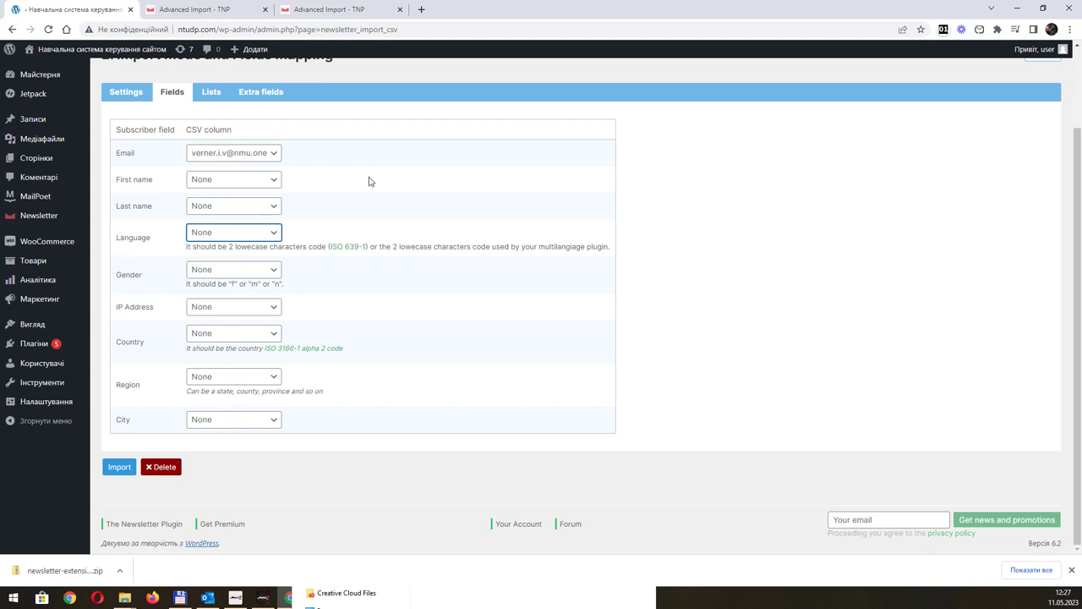
Review the Lists and Extra fields tabs, then start the import again from Settings.
{"action": "scroll", "coordinate": [228, 199], "scroll_direction": "up", "scroll_amount": 2}
{"action": "left_click", "coordinate": [218, 194]}
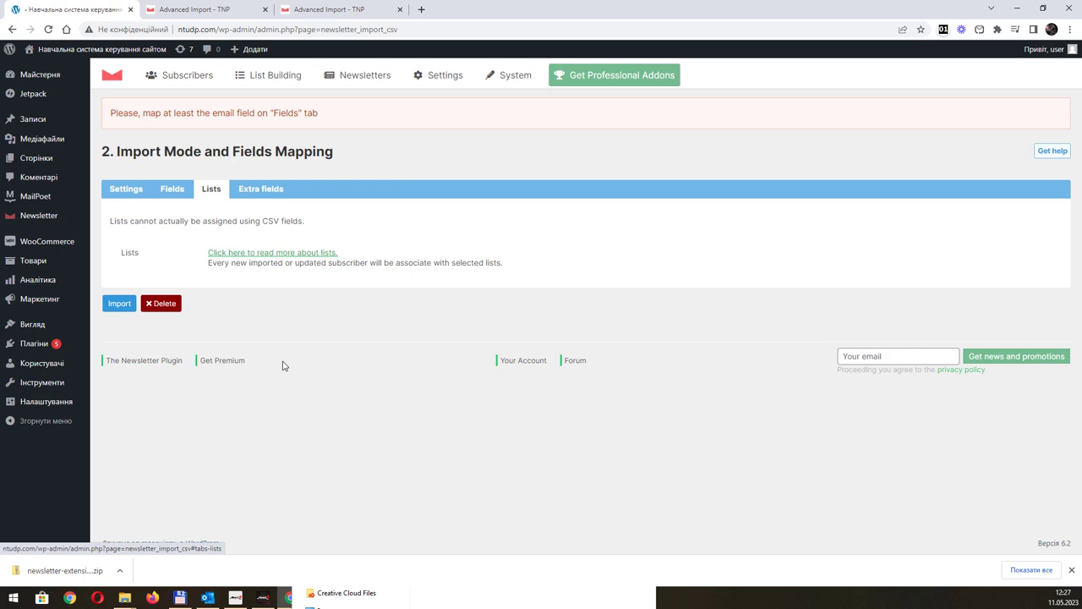
{"action": "left_click", "coordinate": [261, 190]}
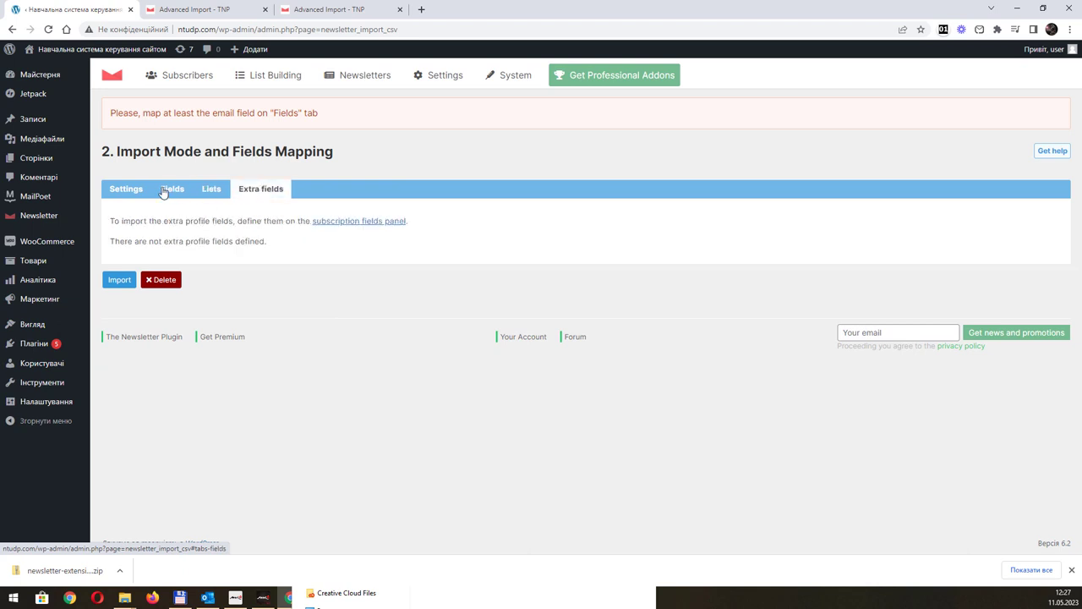
{"action": "left_click", "coordinate": [126, 189]}
{"action": "scroll", "coordinate": [397, 347], "scroll_direction": "down", "scroll_amount": 3}
{"action": "left_click", "coordinate": [118, 467]}
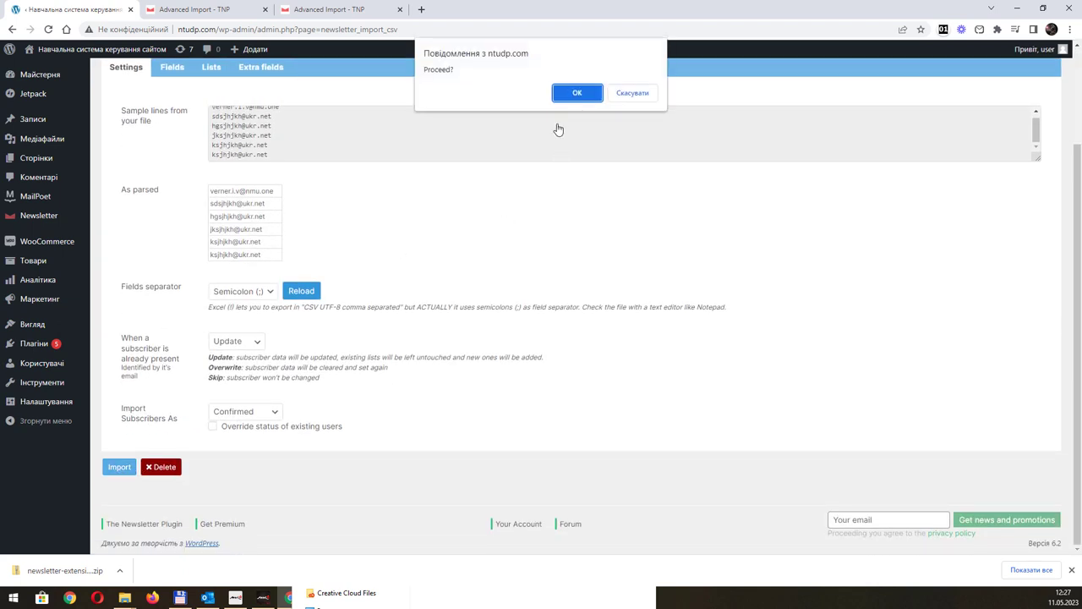
Confirm the import and check the statistics: 4 new subscribers and 1 updated.
{"action": "left_click", "coordinate": [575, 93]}
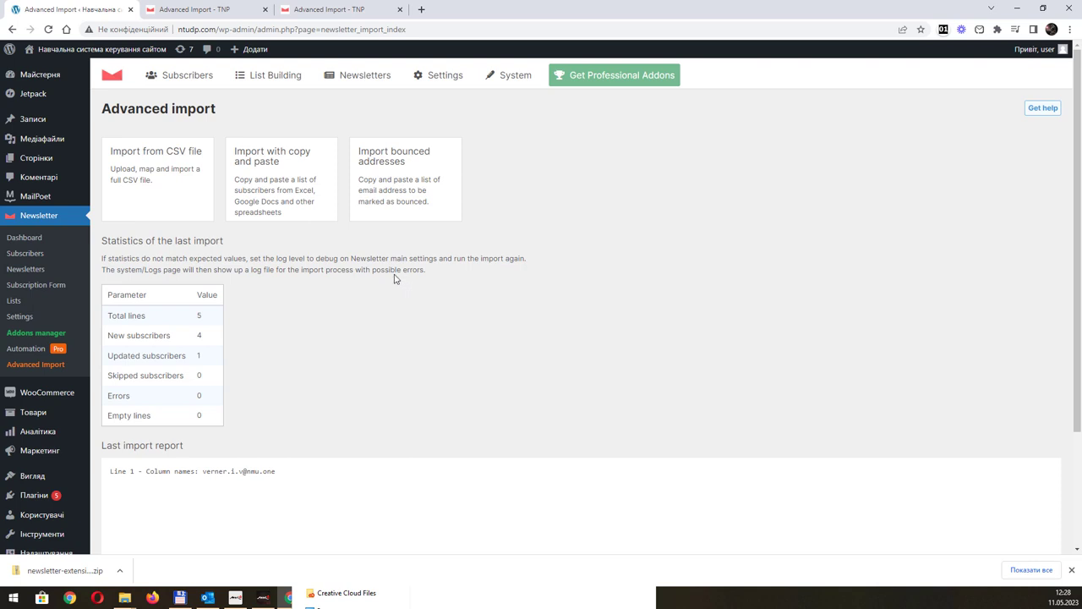
{"action": "scroll", "coordinate": [394, 279], "scroll_direction": "down", "scroll_amount": 1}
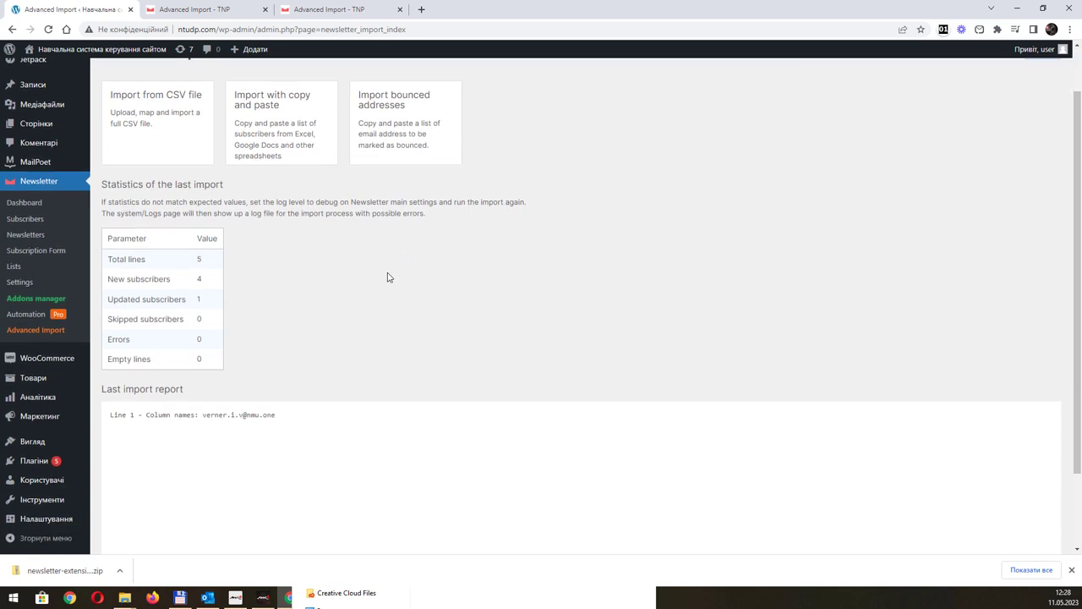
{"action": "double_click", "coordinate": [200, 279]}
{"action": "double_click", "coordinate": [199, 299]}
{"action": "left_click_drag", "start_coordinate": [216, 413], "coordinate": [277, 415]}
{"action": "scroll", "coordinate": [396, 314], "scroll_direction": "down", "scroll_amount": 3}
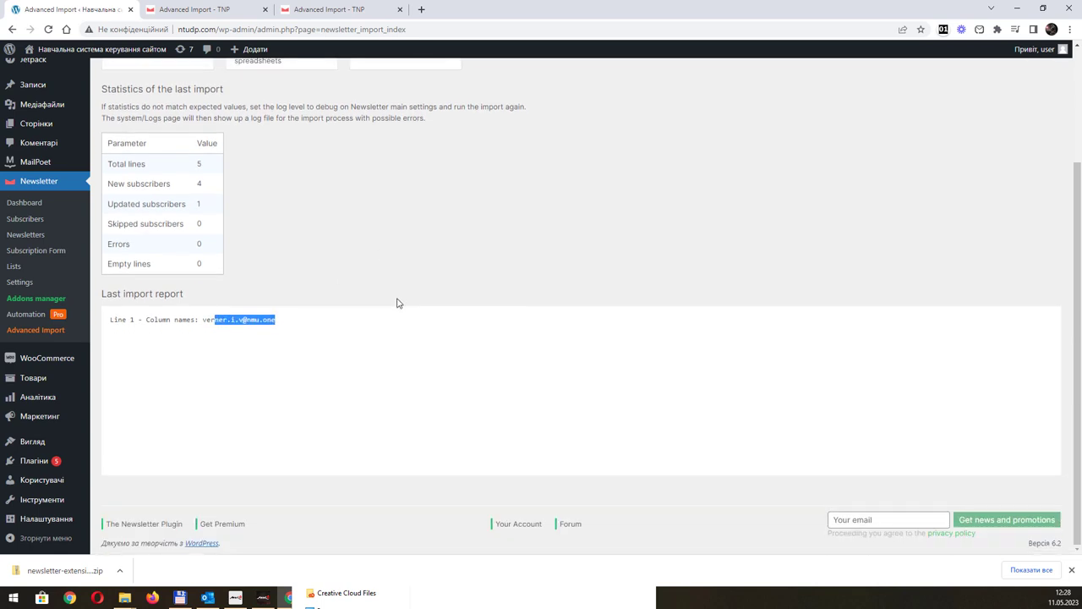
{"action": "scroll", "coordinate": [398, 303], "scroll_direction": "up", "scroll_amount": 5}
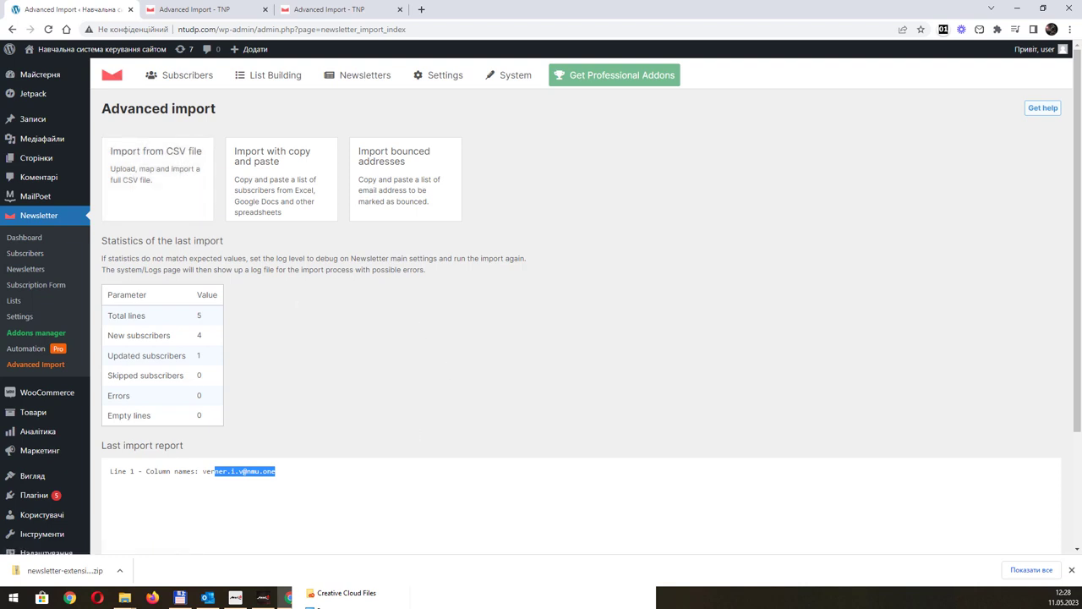
Reopen Users.txt, select its e-mail lines, and try pasting into cell A1, then undo.
{"action": "left_click", "coordinate": [445, 552]}
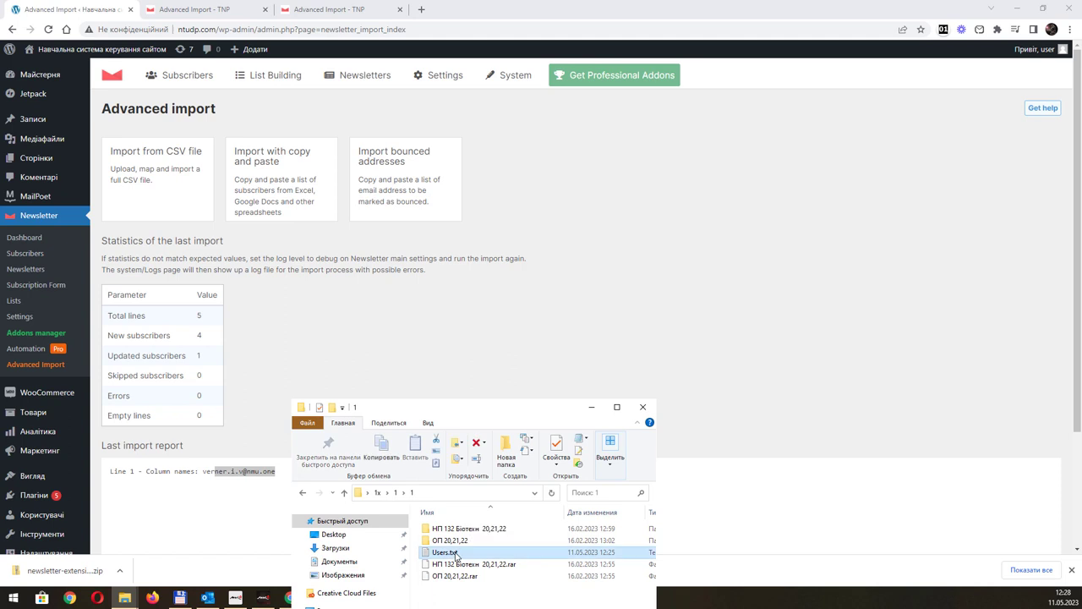
{"action": "double_click", "coordinate": [445, 552]}
{"action": "left_click_drag", "start_coordinate": [339, 169], "coordinate": [233, 108]}
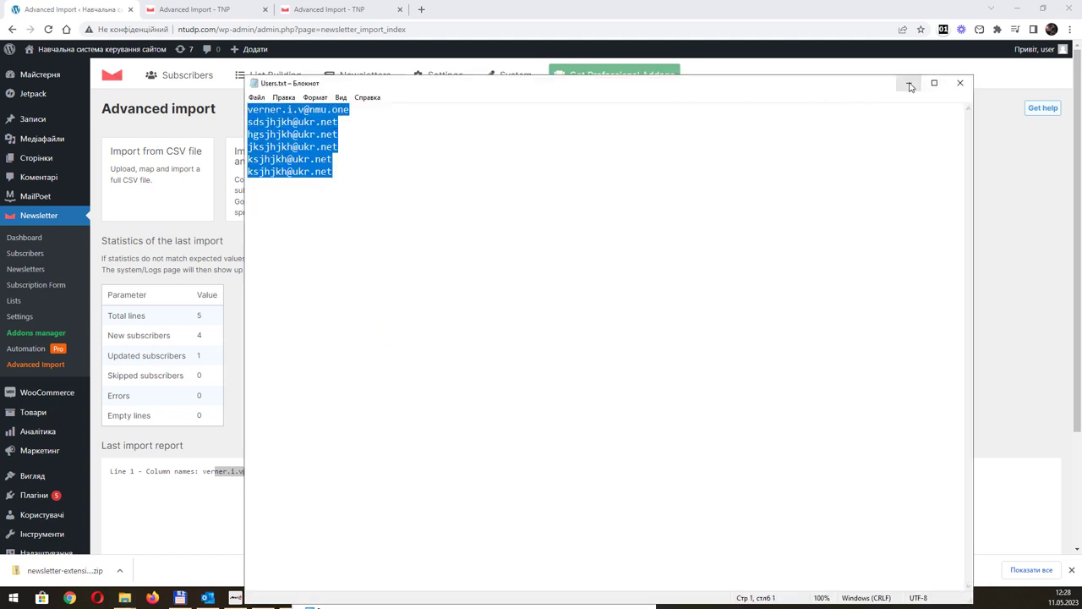
{"action": "left_click", "coordinate": [907, 83]}
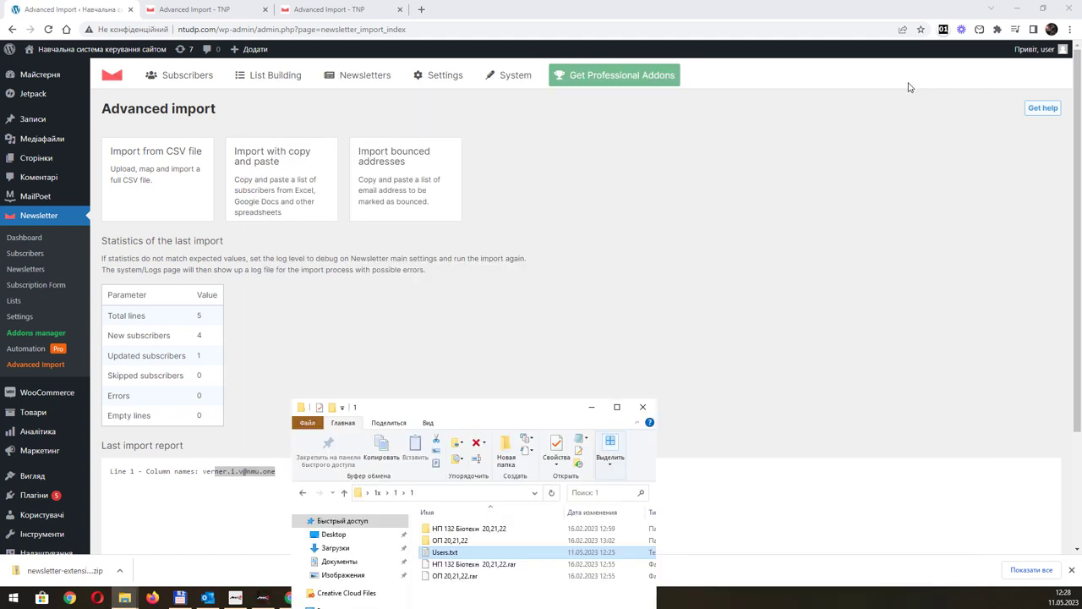
{"action": "left_click", "coordinate": [592, 407]}
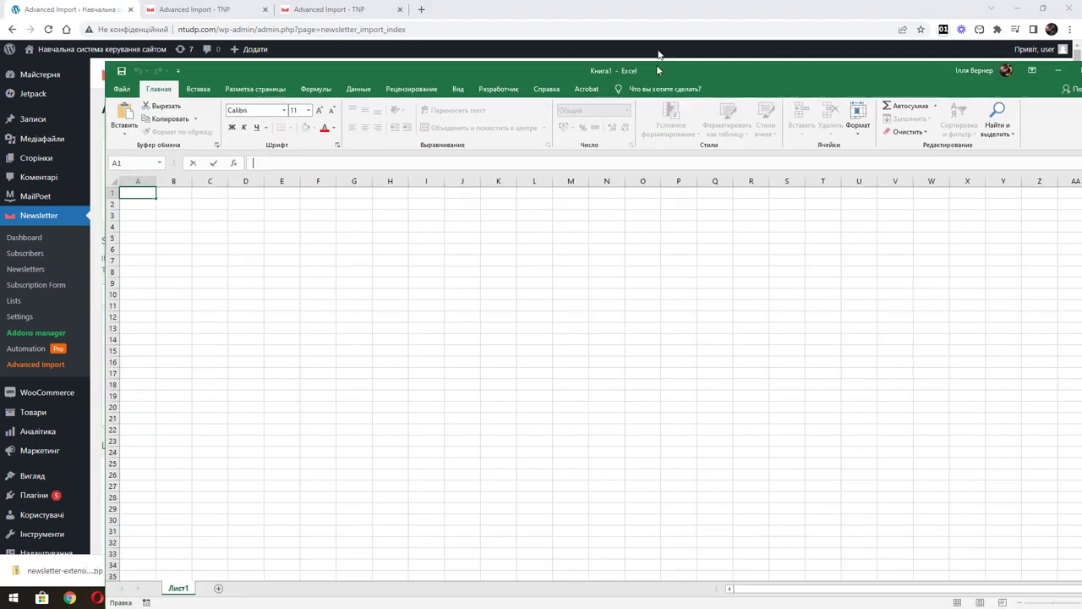
{"action": "key", "text": "ctrl+v"}
{"action": "key", "text": "ctrl+z"}
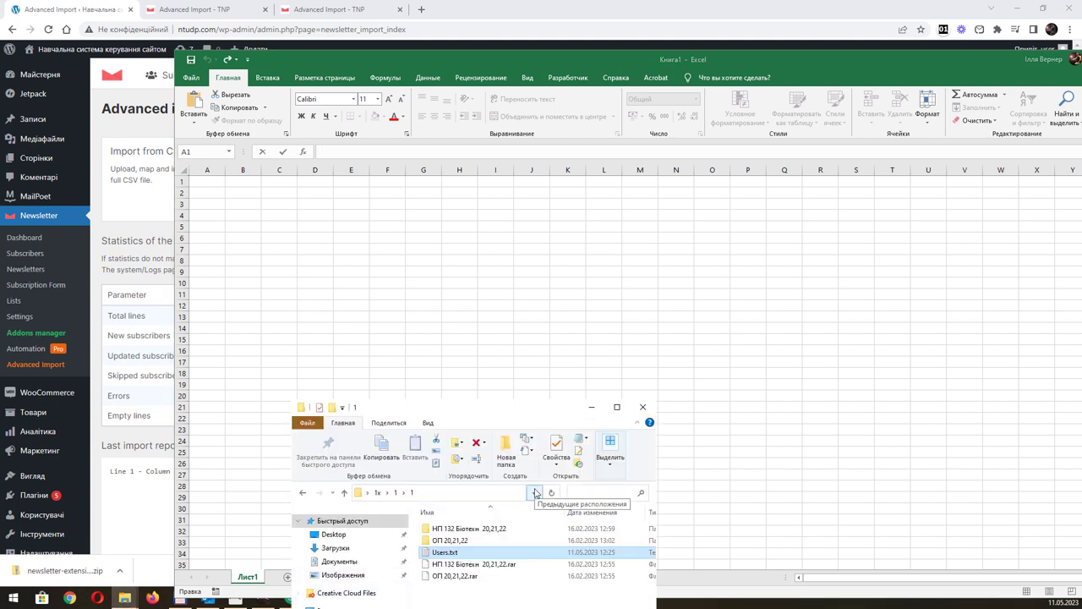
Copy all lines of Users.txt into cell A1 while editing, then undo the single-cell paste.
{"action": "key", "text": "Return"}
{"action": "key", "text": "ctrl+a"}
{"action": "key", "text": "ctrl+c"}
{"action": "double_click", "coordinate": [204, 178]}
{"action": "key", "text": "ctrl+v"}
{"action": "key", "text": "Return"}
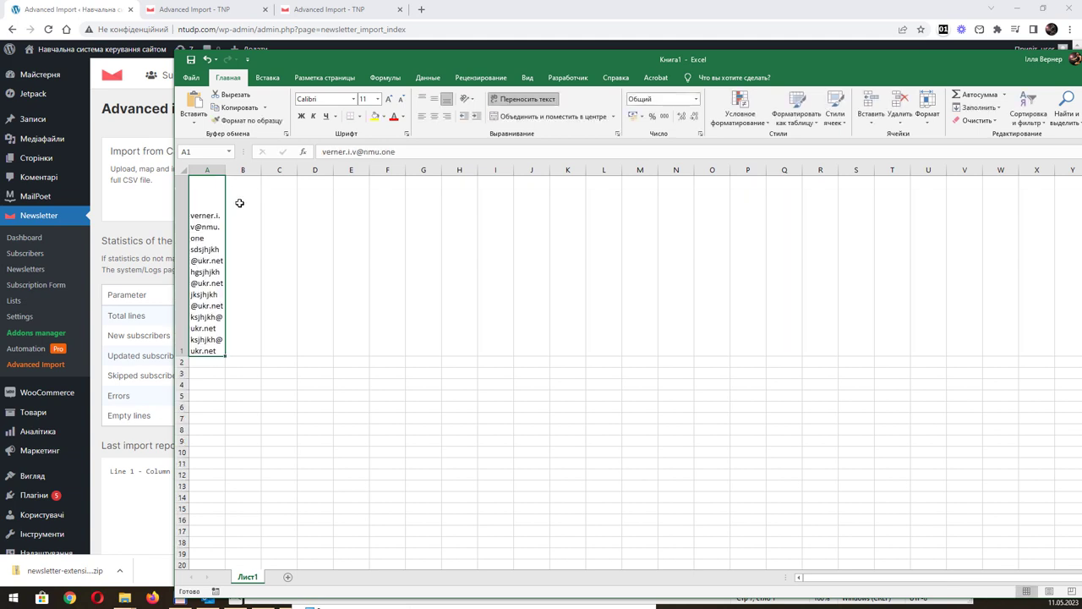
{"action": "key", "text": "ctrl+z"}
Paste the e-mail list down column A, accepting the paste size warning.
{"action": "left_click_drag", "start_coordinate": [218, 182], "coordinate": [203, 387]}
{"action": "key", "text": "ctrl+v"}
{"action": "left_click", "coordinate": [514, 329]}
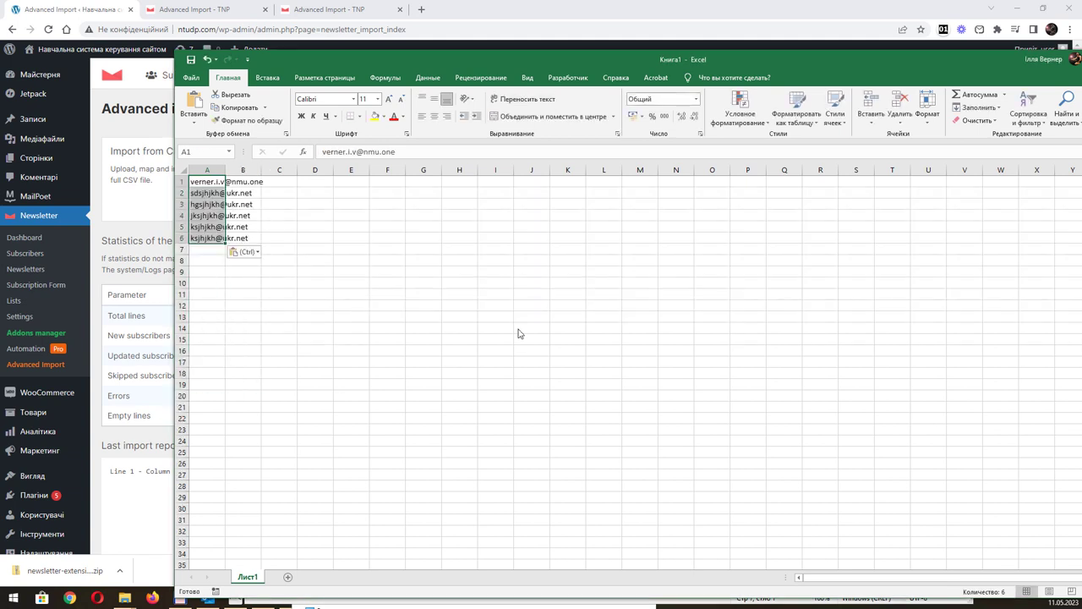
{"action": "left_click", "coordinate": [287, 229]}
Widen columns A and B to fit the e-mails and begin a header in B1.
{"action": "left_click_drag", "start_coordinate": [225, 170], "coordinate": [290, 180]}
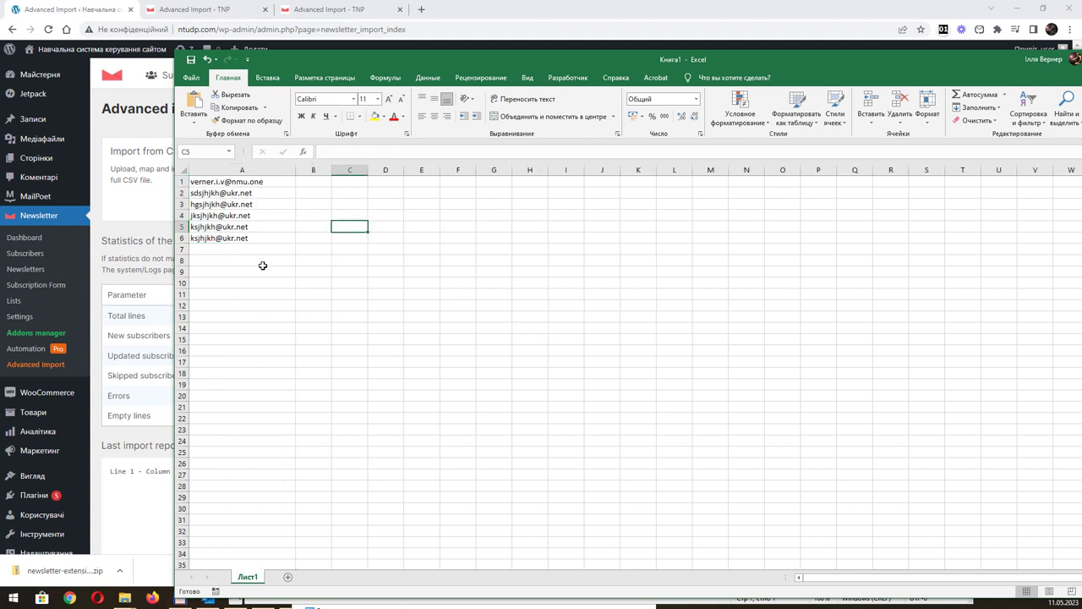
{"action": "left_click", "coordinate": [252, 182]}
{"action": "left_click", "coordinate": [254, 203]}
{"action": "left_click", "coordinate": [252, 217]}
{"action": "left_click", "coordinate": [249, 239]}
{"action": "left_click", "coordinate": [239, 216]}
{"action": "left_click", "coordinate": [236, 204]}
{"action": "left_click", "coordinate": [238, 183]}
{"action": "left_click", "coordinate": [239, 205]}
{"action": "left_click", "coordinate": [242, 226]}
{"action": "left_click", "coordinate": [245, 238]}
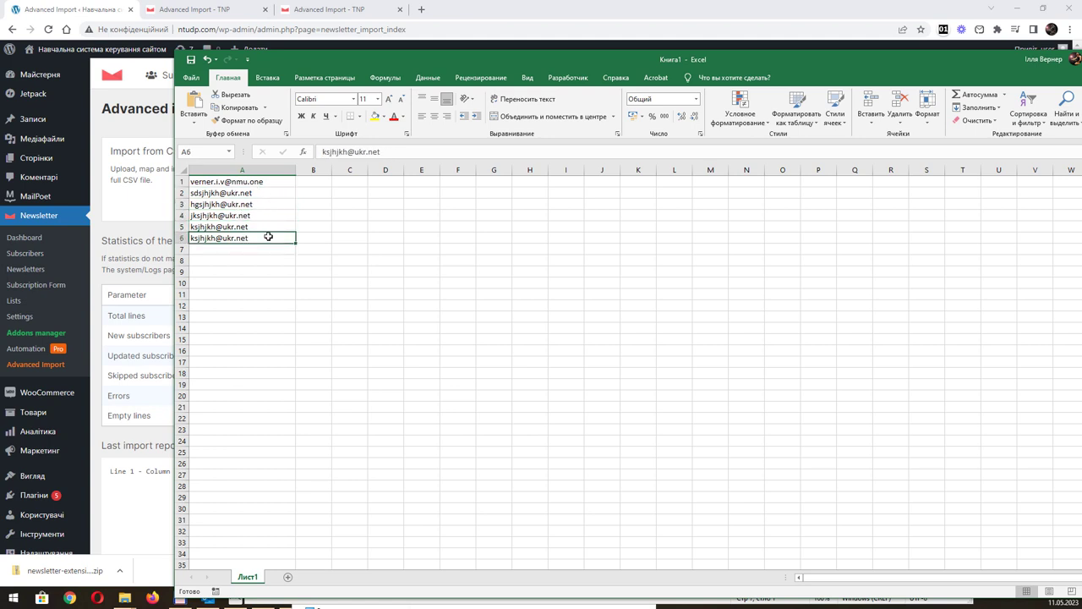
{"action": "left_click_drag", "start_coordinate": [329, 168], "coordinate": [375, 168]}
{"action": "double_click", "coordinate": [343, 180]}
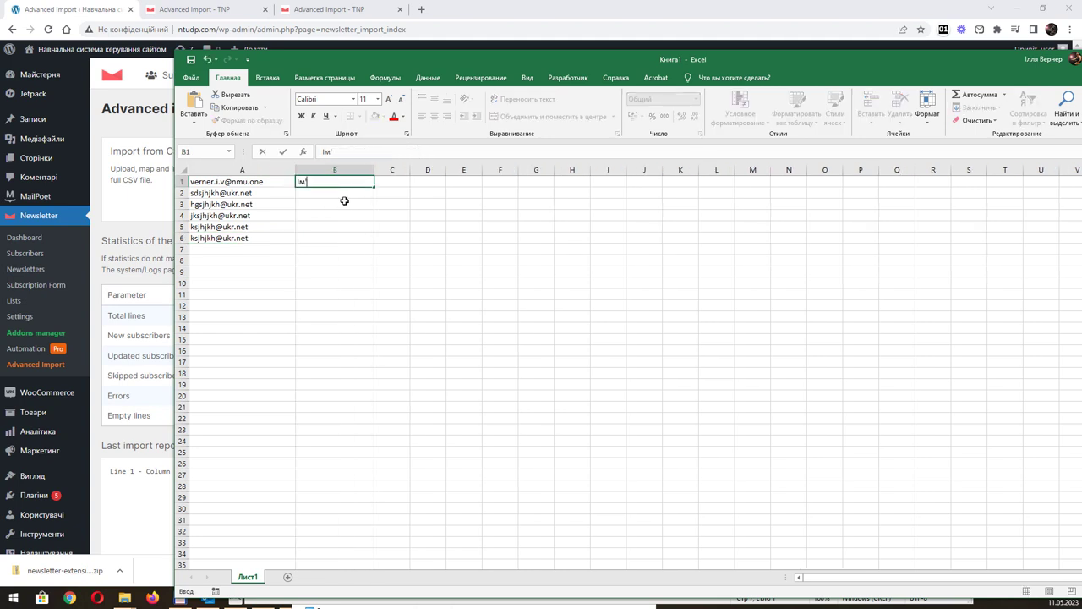
Enter Ім'я, Прізвище and телефон 1 in B1:D1 and fill them down to row 6.
{"action": "key", "text": "Tab"}
{"action": "type", "text": "Прізвищ"}
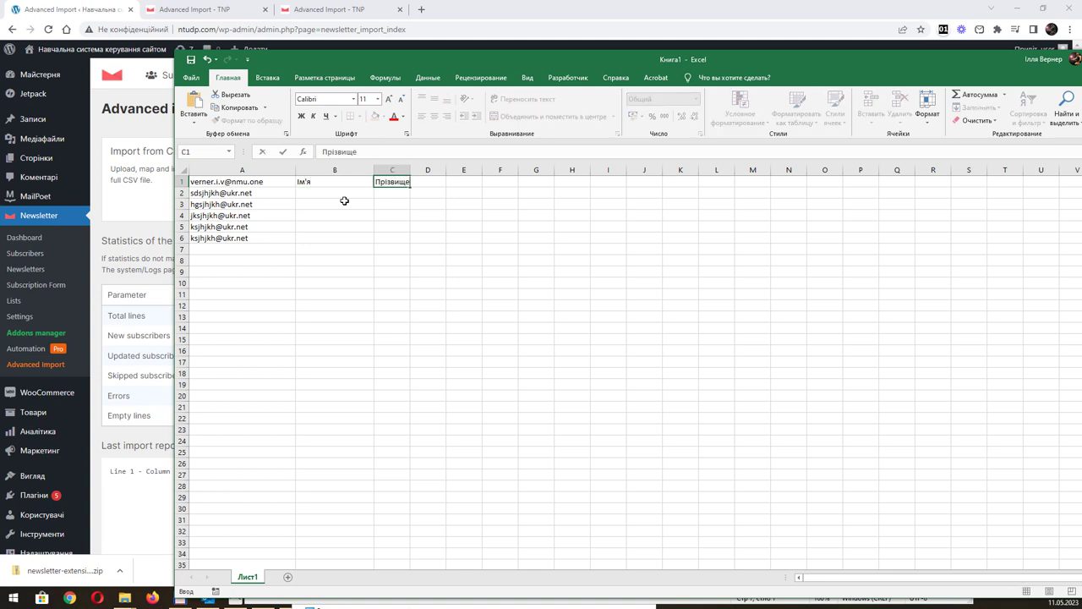
{"action": "key", "text": "Tab"}
{"action": "type", "text": "телефо"}
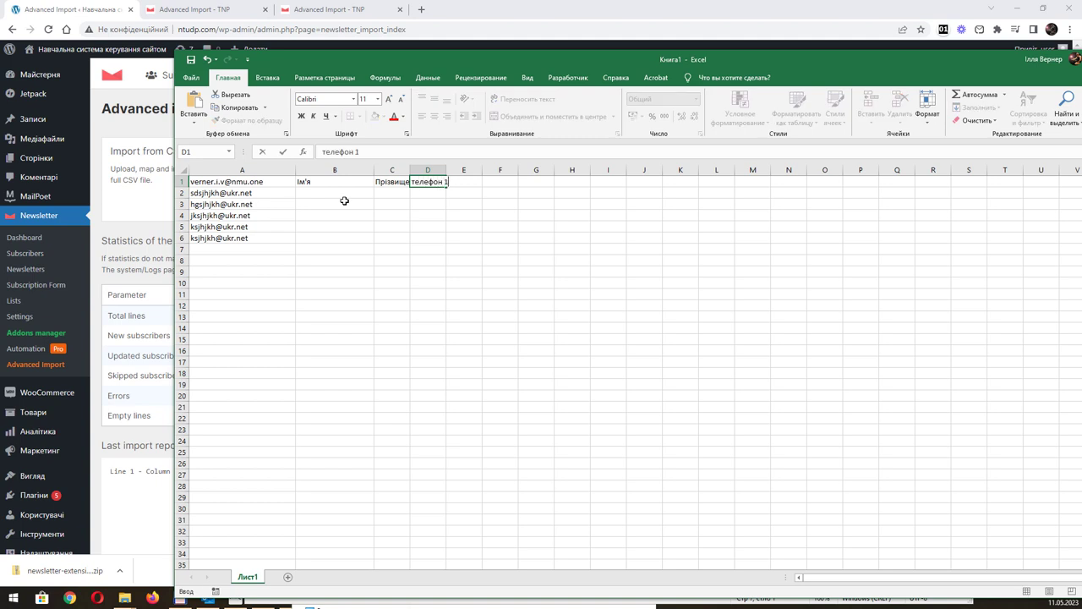
{"action": "left_click", "coordinate": [344, 200]}
{"action": "left_click_drag", "start_coordinate": [451, 169], "coordinate": [470, 170]}
{"action": "left_click", "coordinate": [347, 181]}
{"action": "left_click_drag", "start_coordinate": [380, 181], "coordinate": [463, 242]}
{"action": "left_click", "coordinate": [457, 262]}
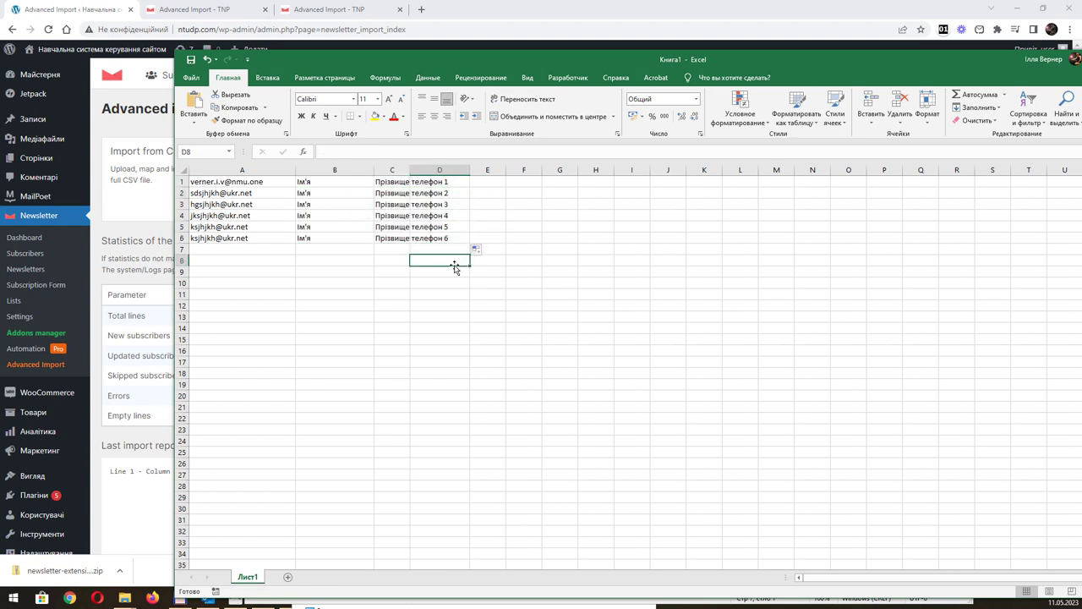
{"action": "left_click", "coordinate": [199, 81]}
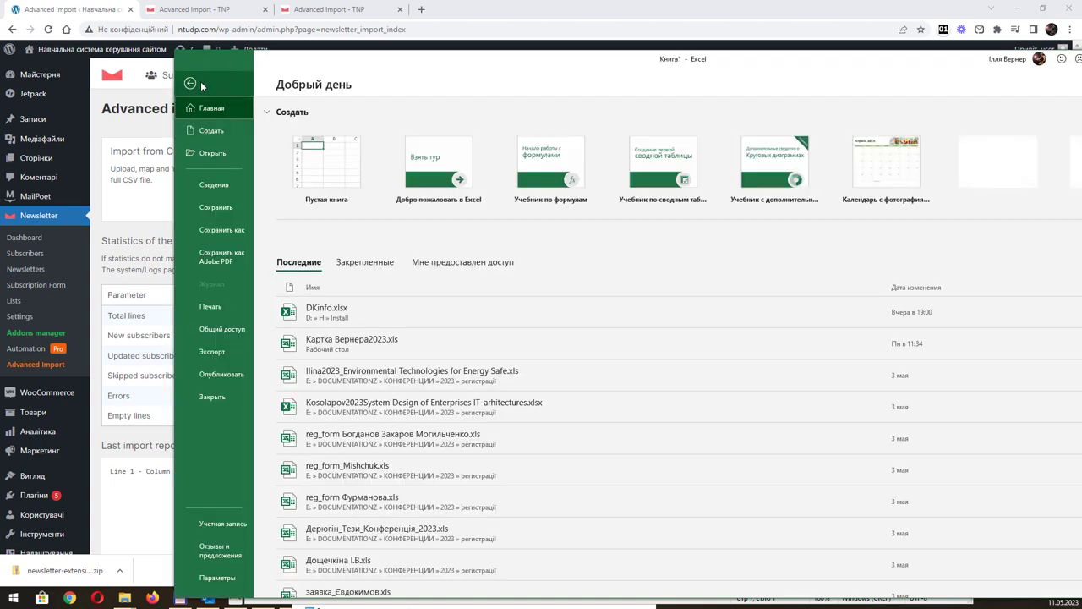
Save the workbook to the Desktop as Книга1.csv in CSV UTF-8 (*.csv) format.
{"action": "left_click", "coordinate": [221, 230]}
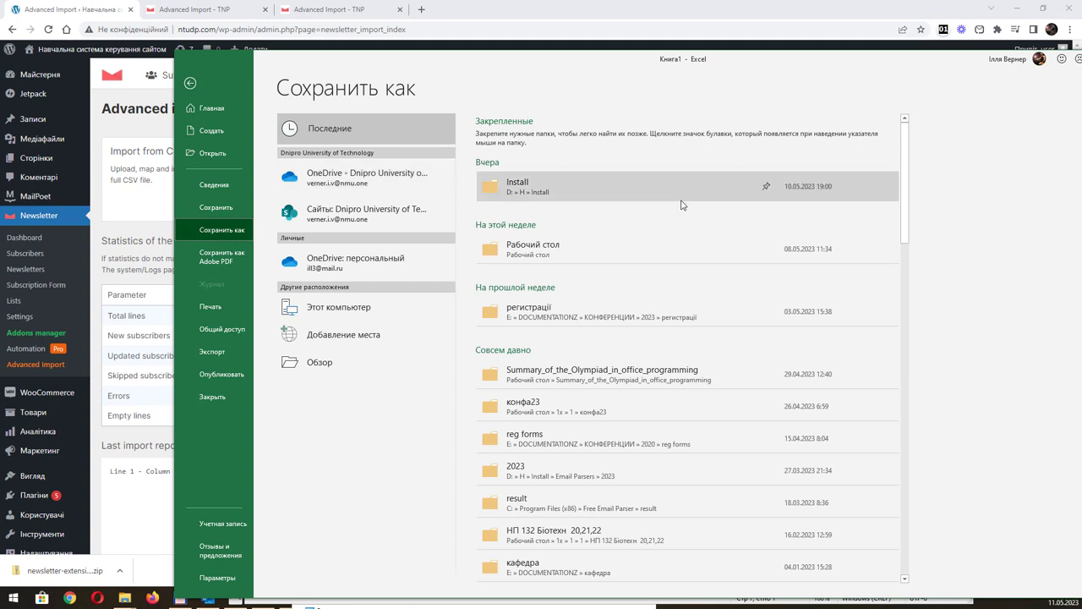
{"action": "left_click", "coordinate": [596, 249]}
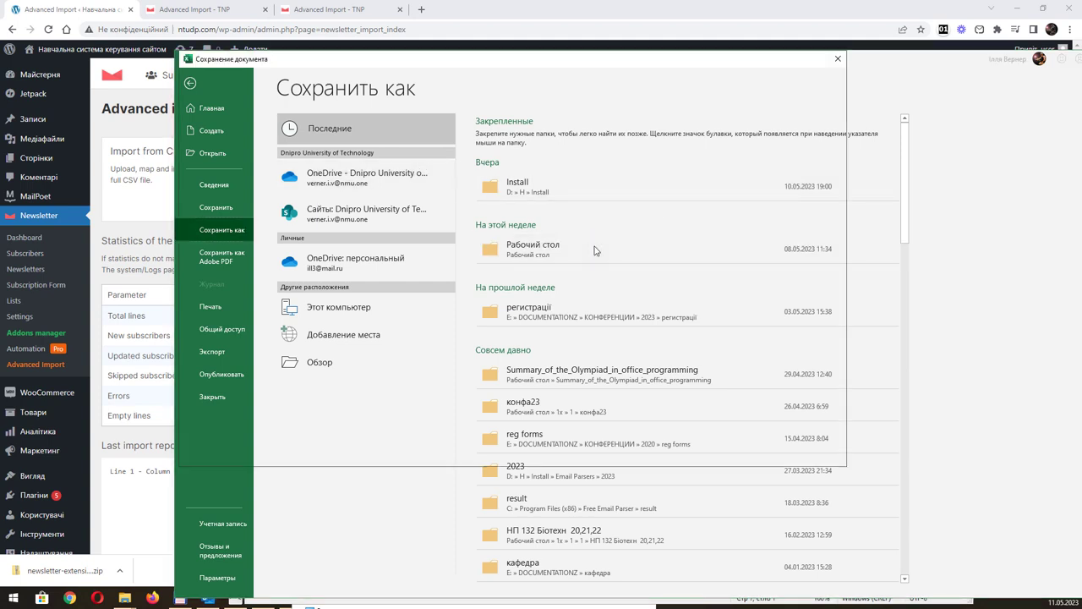
{"action": "left_click", "coordinate": [420, 394]}
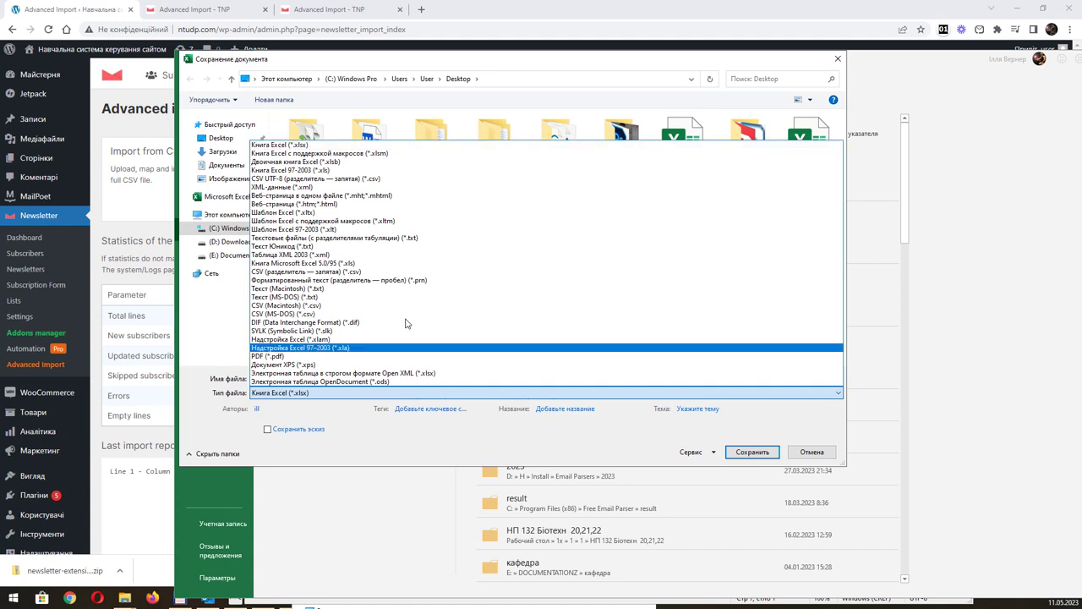
{"action": "left_click", "coordinate": [378, 179]}
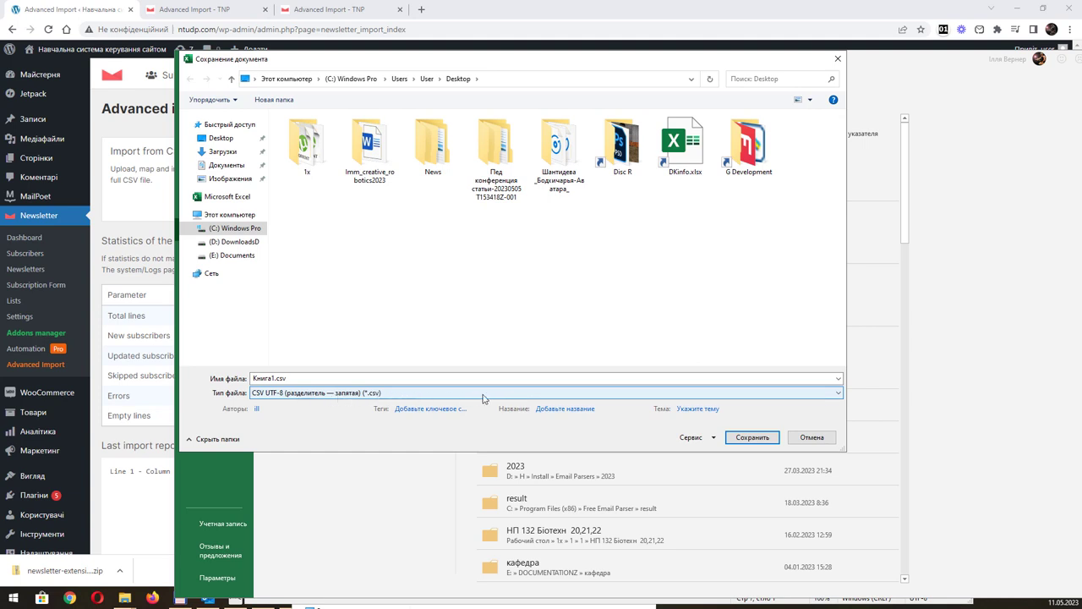
{"action": "left_click", "coordinate": [741, 438]}
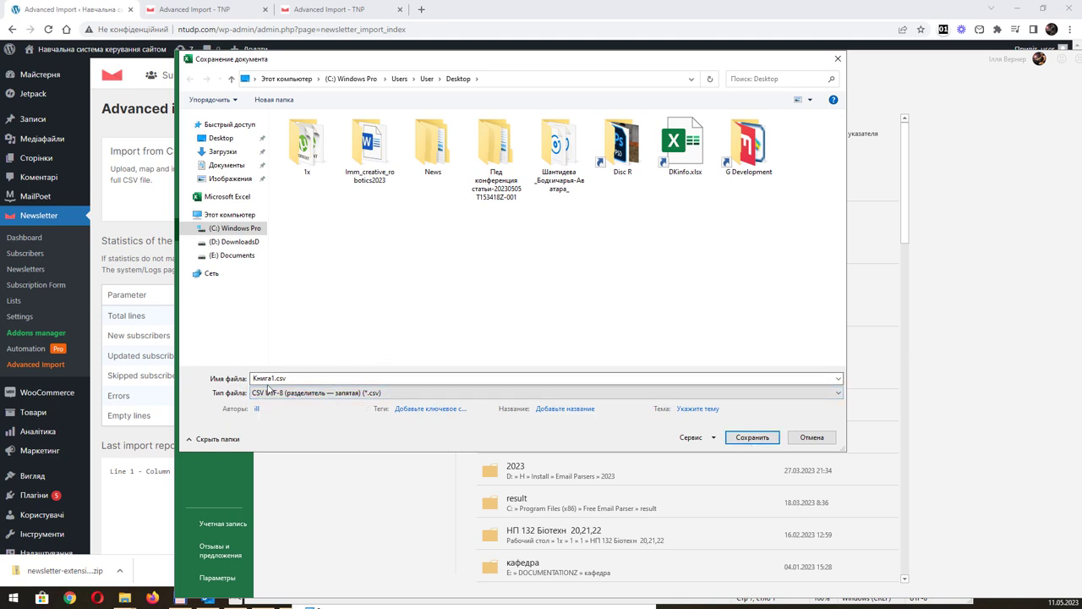
{"action": "left_click", "coordinate": [342, 392]}
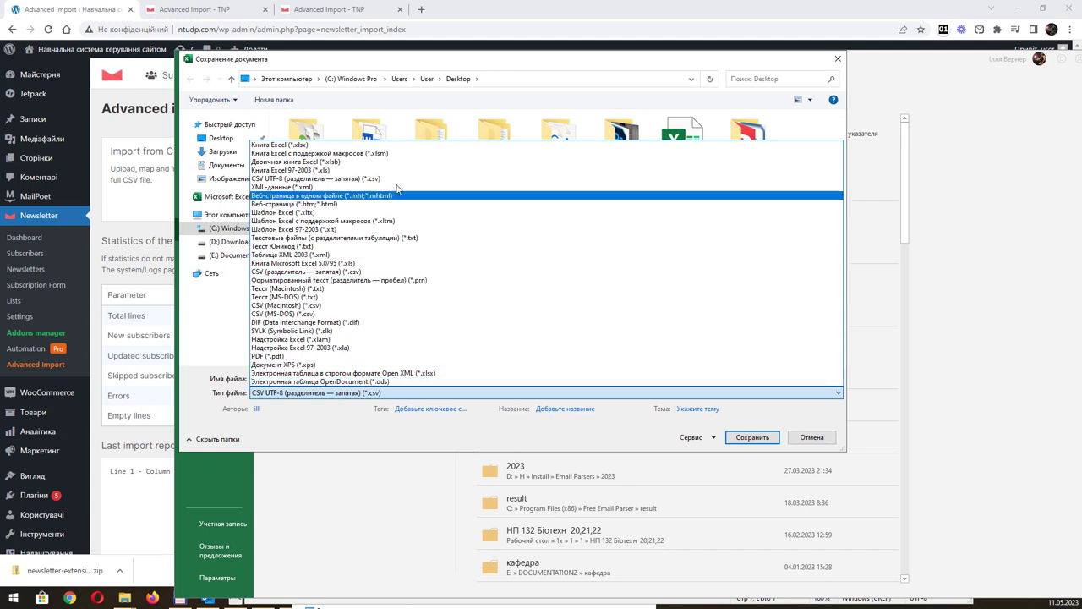
{"action": "left_click", "coordinate": [400, 180]}
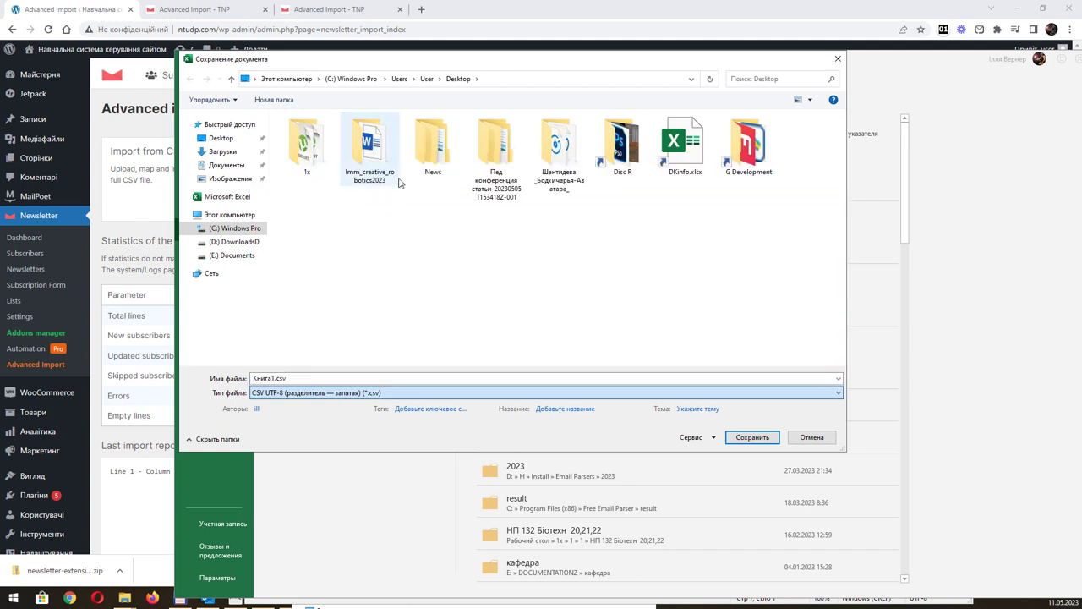
{"action": "left_click", "coordinate": [752, 437]}
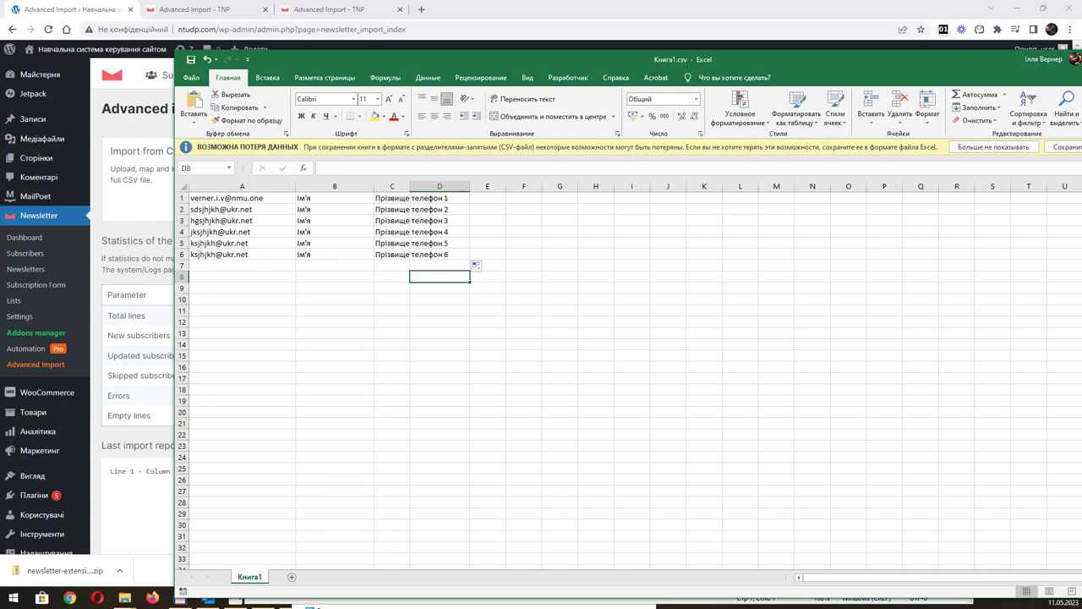
Move the saved Книга1.csv into folder 1 in File Explorer, clearing the file-in-use warning.
{"action": "left_click", "coordinate": [125, 598]}
{"action": "left_click_drag", "start_coordinate": [542, 416], "coordinate": [945, 441]}
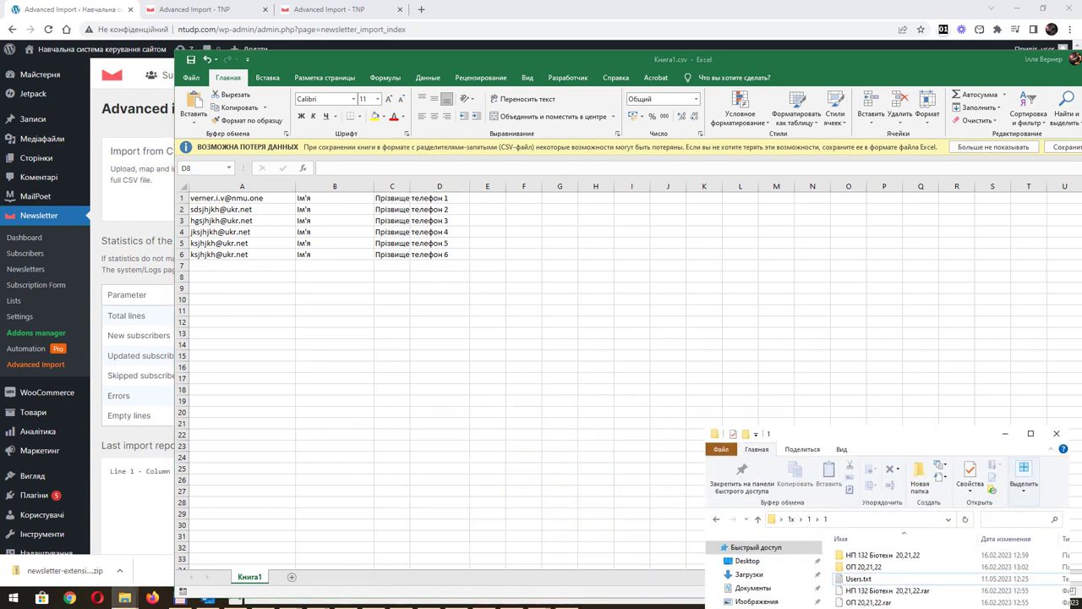
{"action": "left_click_drag", "start_coordinate": [823, 435], "coordinate": [659, 245]}
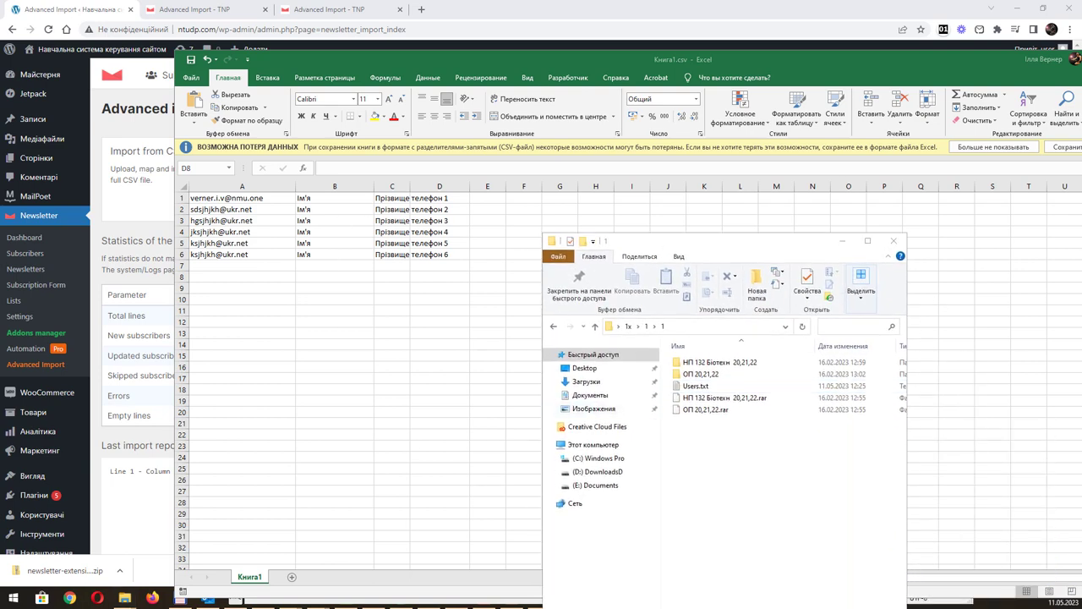
{"action": "left_click_drag", "start_coordinate": [756, 536], "coordinate": [712, 466]}
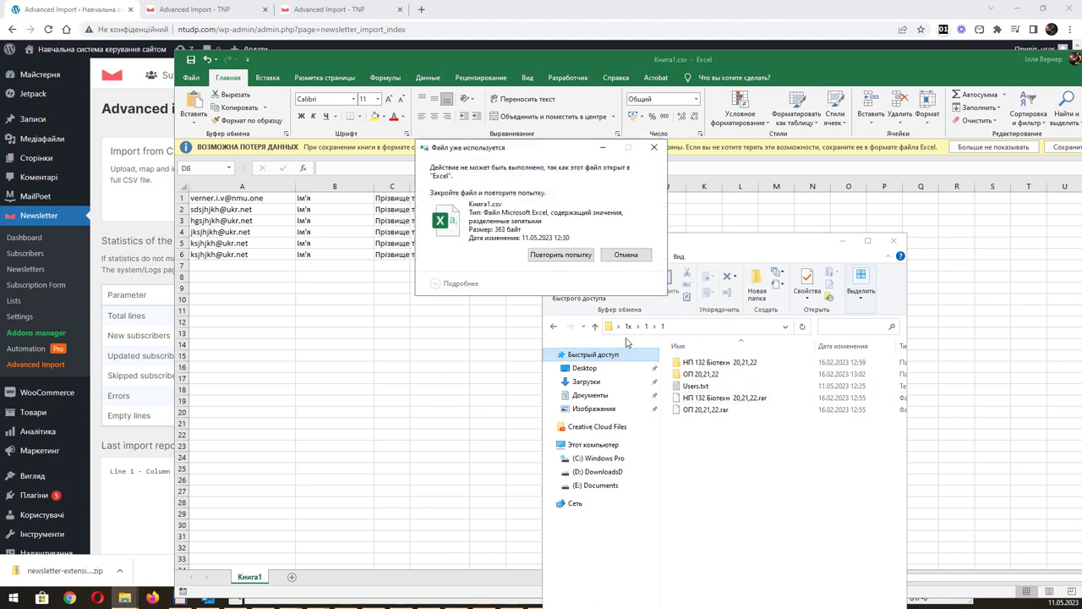
{"action": "left_click", "coordinate": [562, 256]}
{"action": "left_click", "coordinate": [625, 255]}
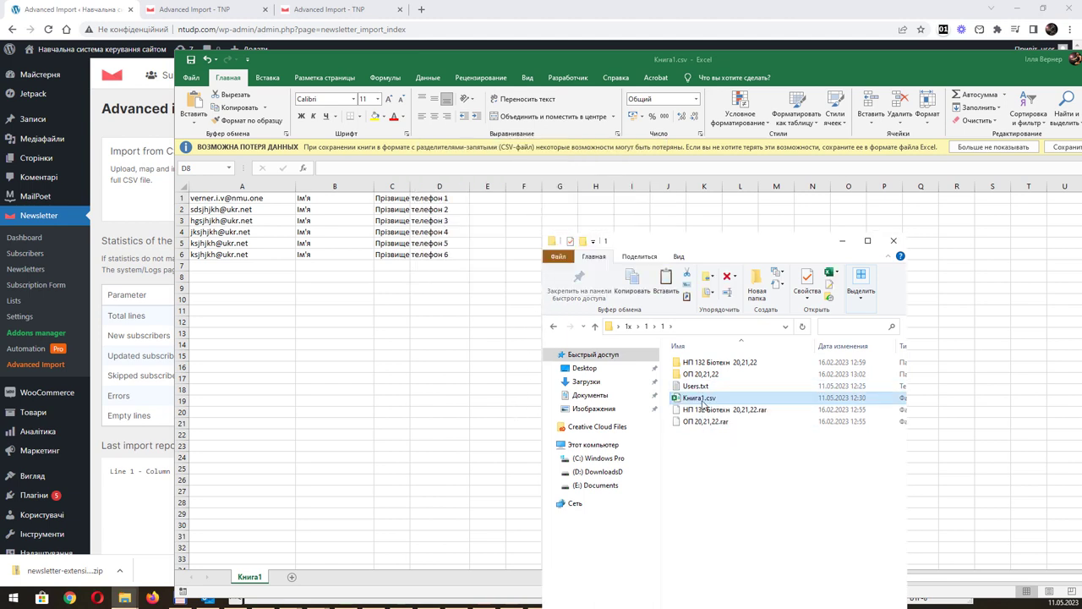
View Книга1.csv in Notepad to check its semicolon-separated rows, then close Notepad and Explorer.
{"action": "right_click", "coordinate": [704, 403]}
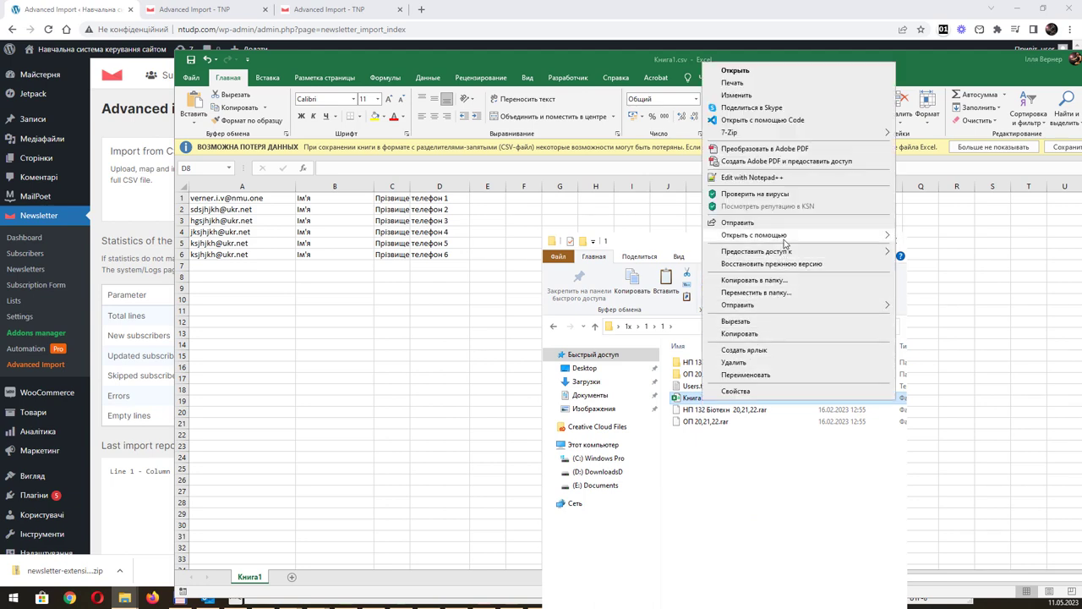
{"action": "mouse_move", "coordinate": [785, 241]}
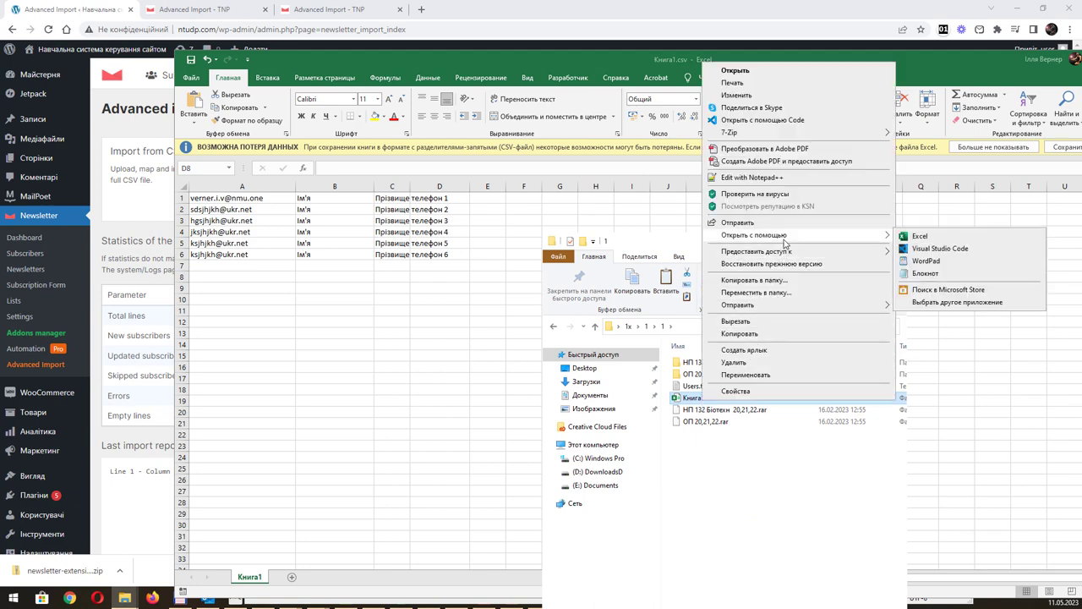
{"action": "left_click", "coordinate": [925, 273]}
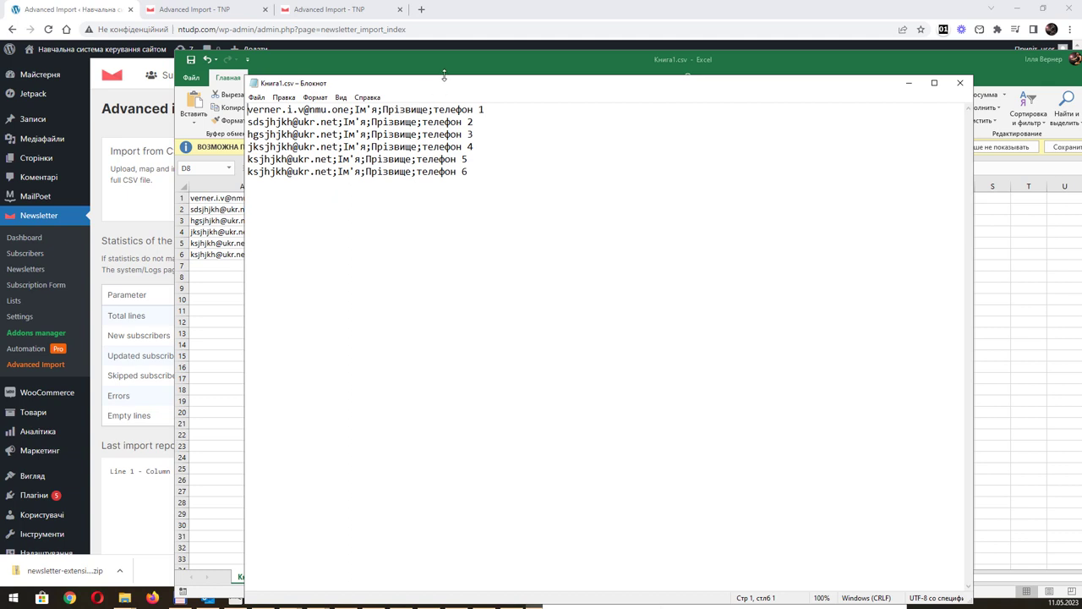
{"action": "left_click_drag", "start_coordinate": [444, 85], "coordinate": [475, 276]}
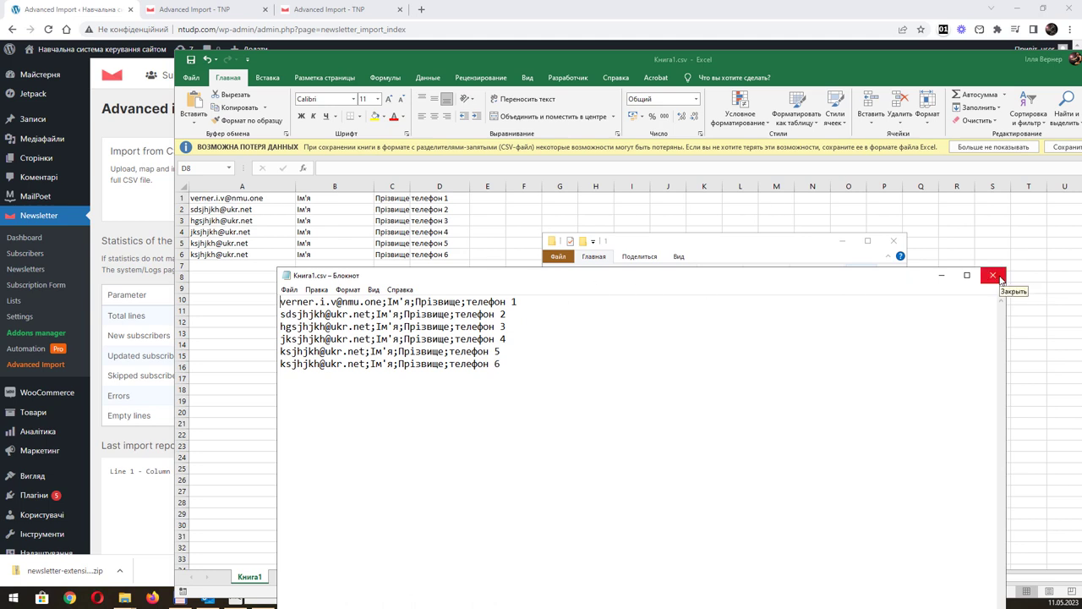
{"action": "left_click", "coordinate": [994, 276]}
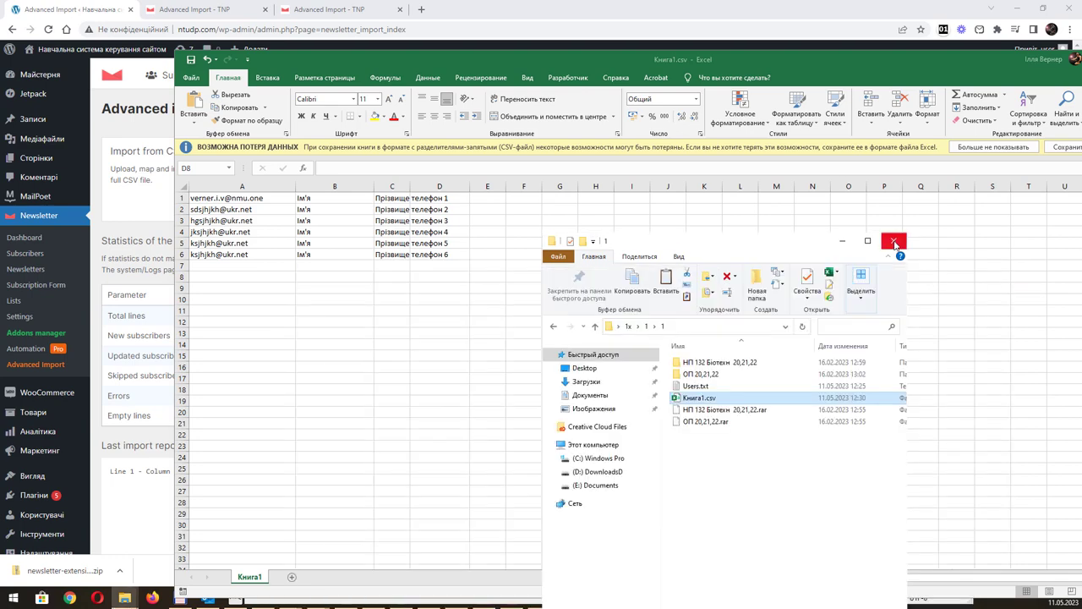
{"action": "left_click", "coordinate": [894, 243]}
{"action": "left_click_drag", "start_coordinate": [887, 56], "coordinate": [734, 77]}
Close Excel and the Users.txt Notepad window, then go to Newsletter > Subscribers > All subscribers.
{"action": "left_click", "coordinate": [1035, 84]}
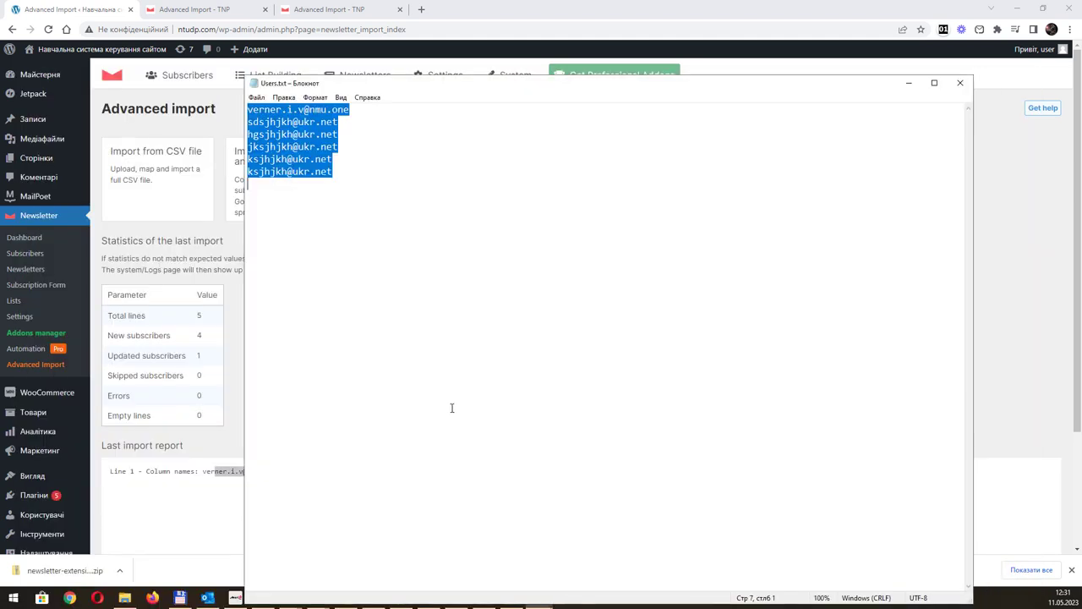
{"action": "left_click", "coordinate": [358, 132]}
{"action": "left_click", "coordinate": [961, 84]}
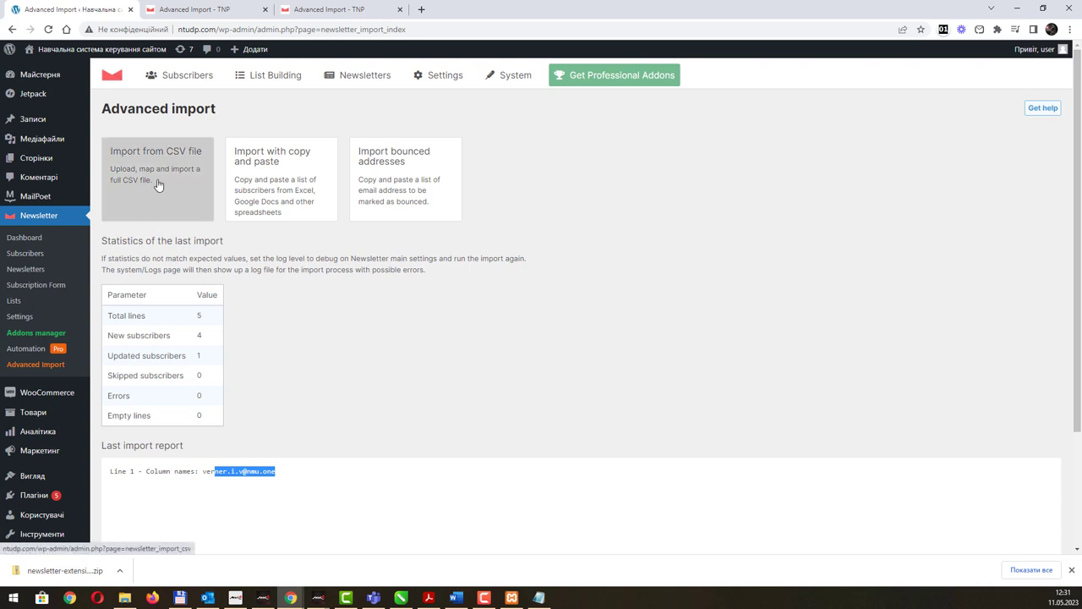
{"action": "mouse_move", "coordinate": [197, 89]}
{"action": "left_click", "coordinate": [185, 110]}
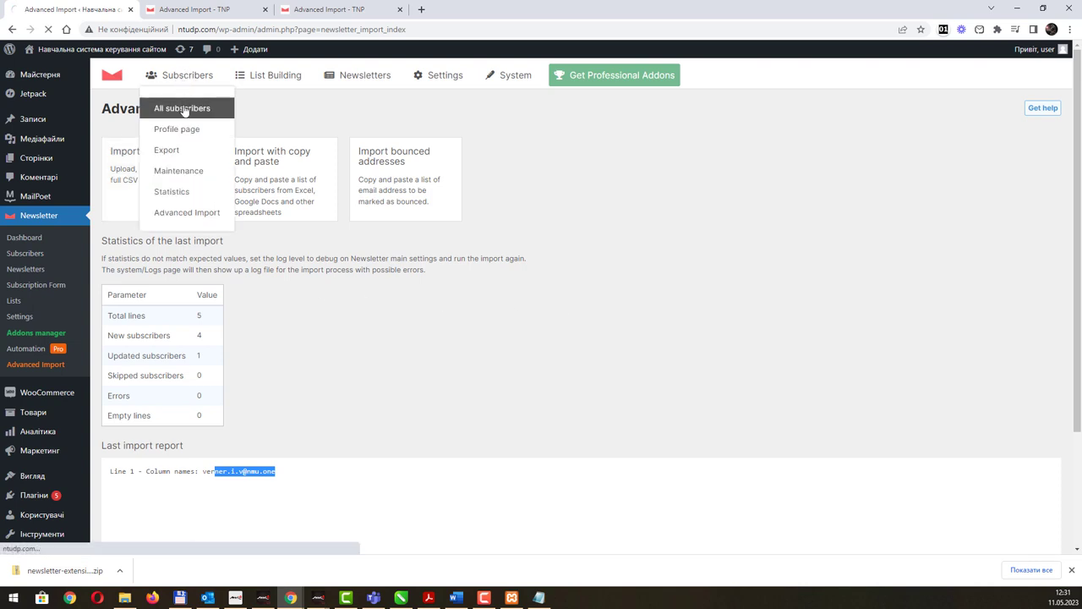
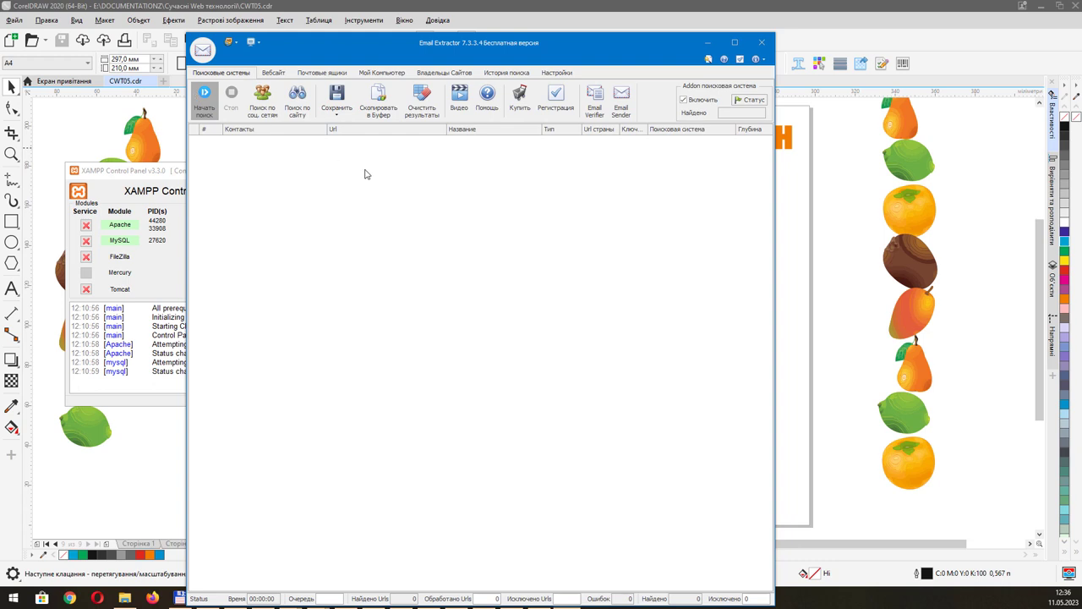
Review the Регион and Опции tabs of the Начало поиска dialog, then close it.
{"action": "left_click", "coordinate": [456, 189]}
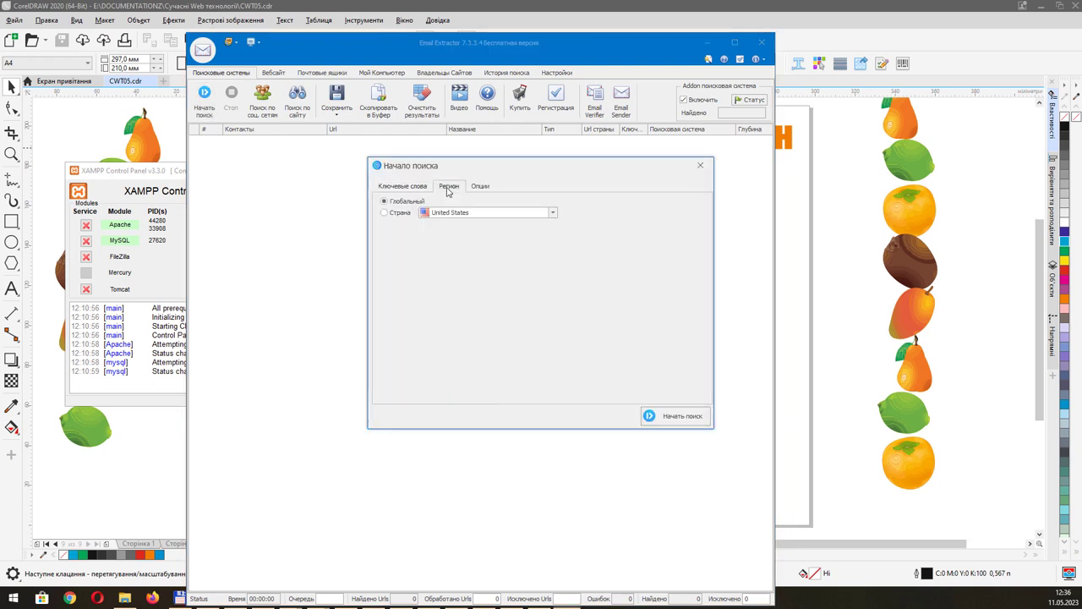
{"action": "left_click", "coordinate": [412, 188]}
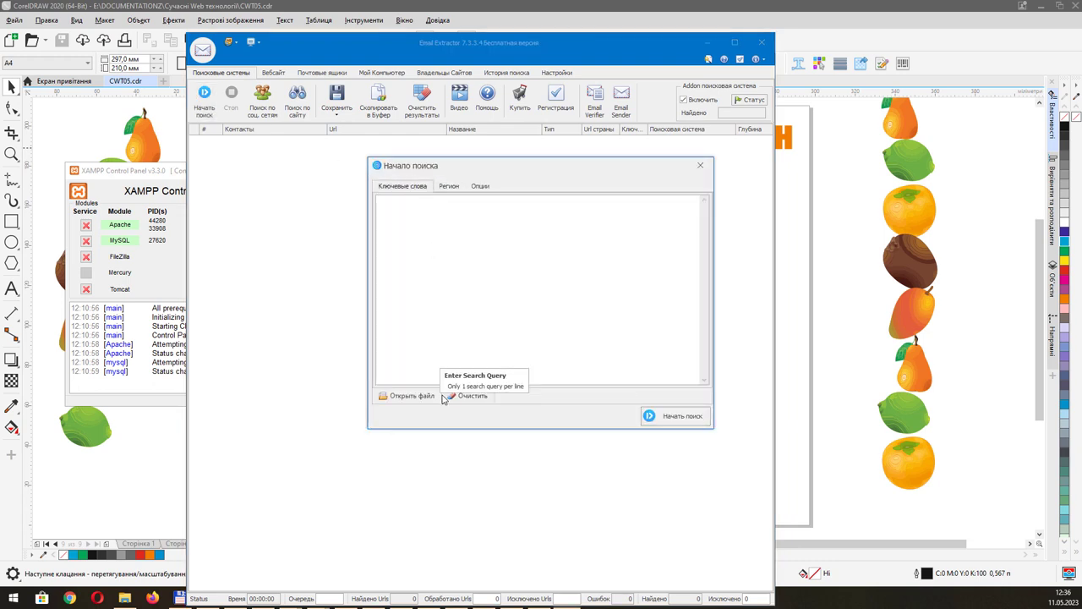
{"action": "left_click", "coordinate": [448, 186]}
{"action": "left_click", "coordinate": [481, 188]}
{"action": "left_click", "coordinate": [700, 167]}
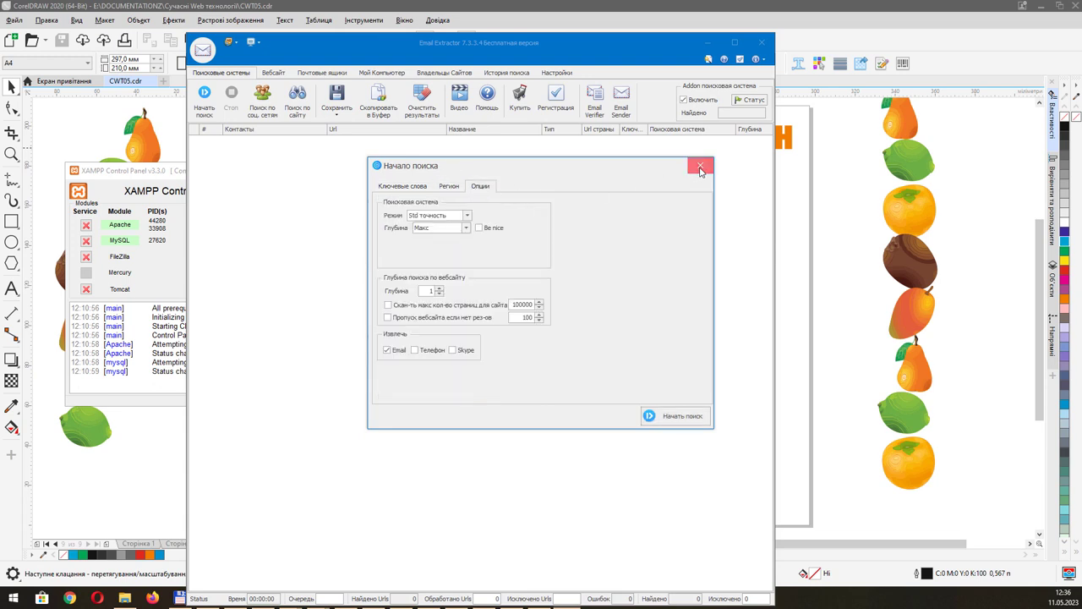
Switch to the Вебсайт results and scroll through the extracted Turkish university contacts.
{"action": "left_click", "coordinate": [274, 74]}
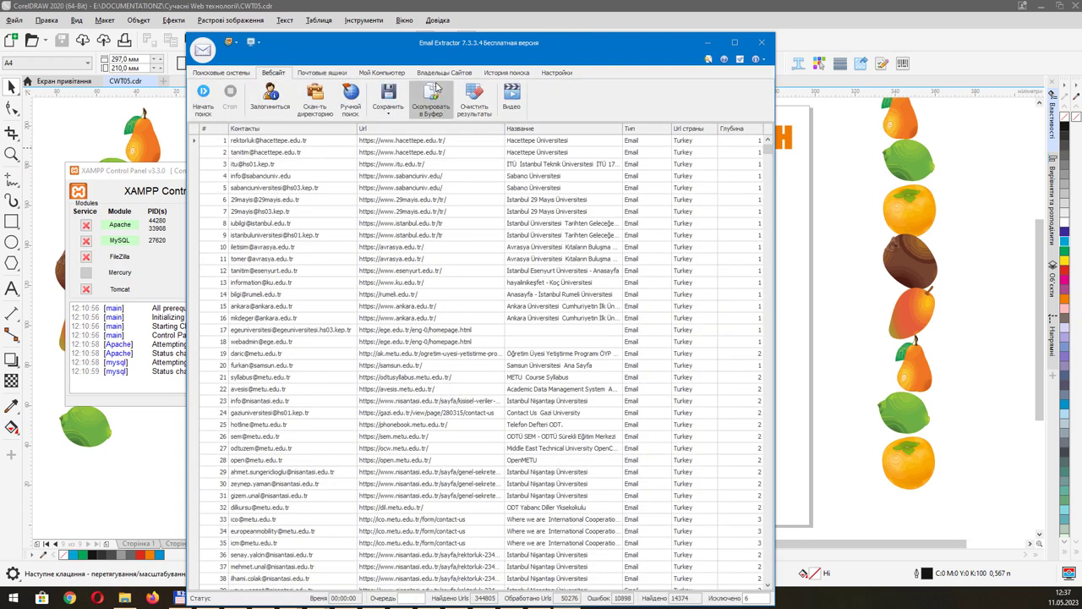
{"action": "left_click_drag", "start_coordinate": [584, 47], "coordinate": [547, 32]}
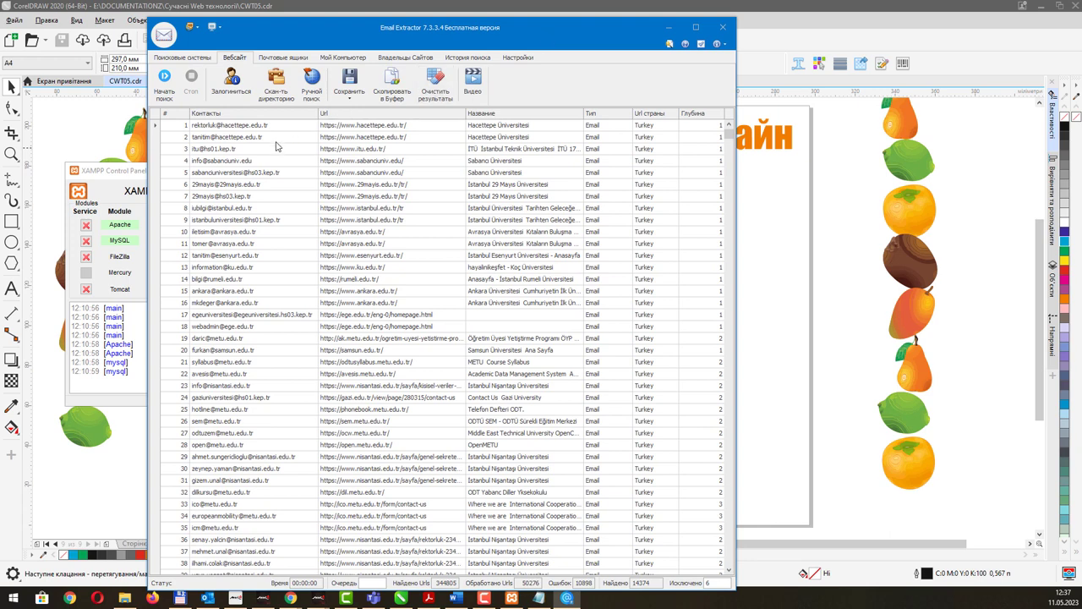
{"action": "left_click", "coordinate": [326, 187]}
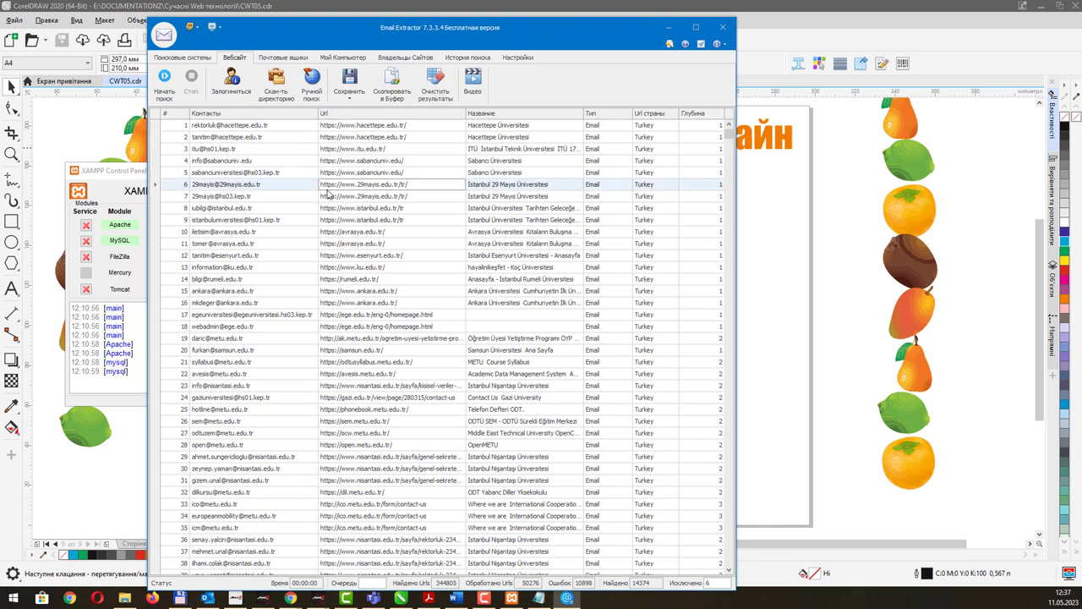
{"action": "scroll", "coordinate": [411, 249], "scroll_direction": "down", "scroll_amount": 20}
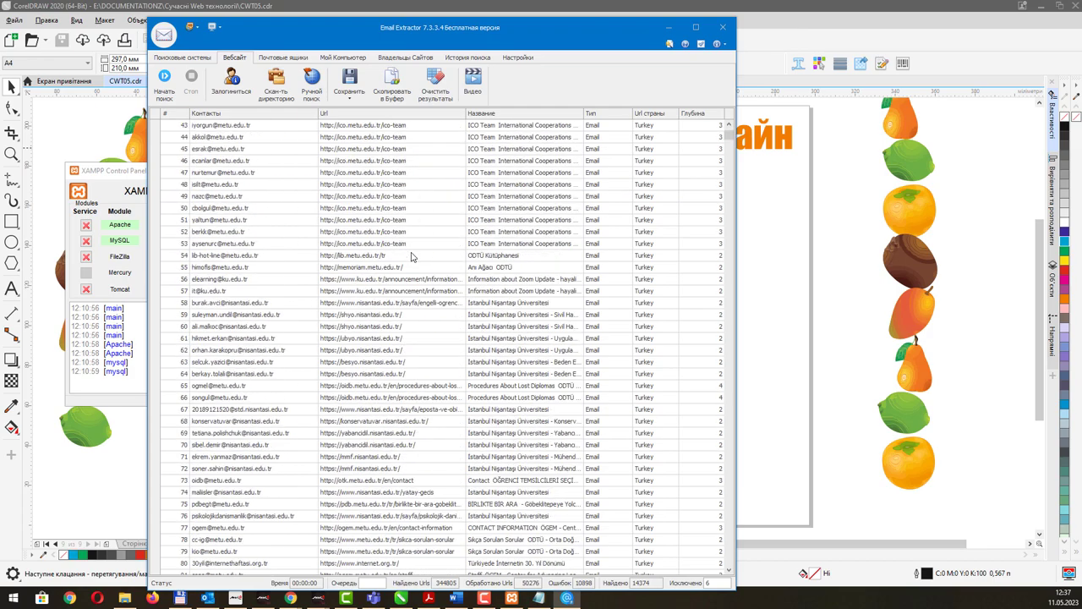
{"action": "scroll", "coordinate": [413, 260], "scroll_direction": "down", "scroll_amount": 20}
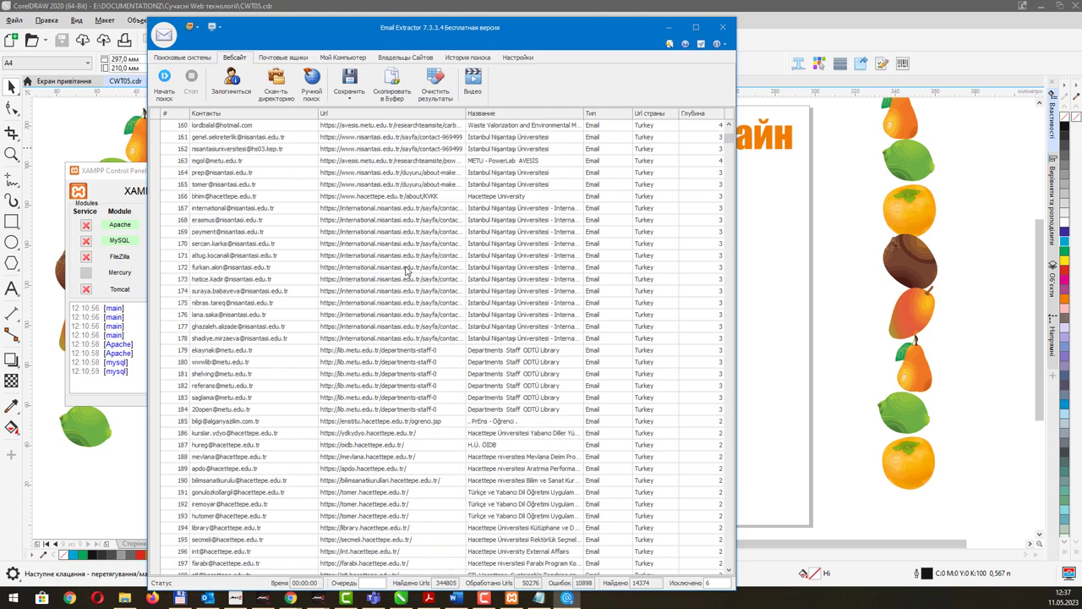
{"action": "scroll", "coordinate": [406, 270], "scroll_direction": "down", "scroll_amount": 20}
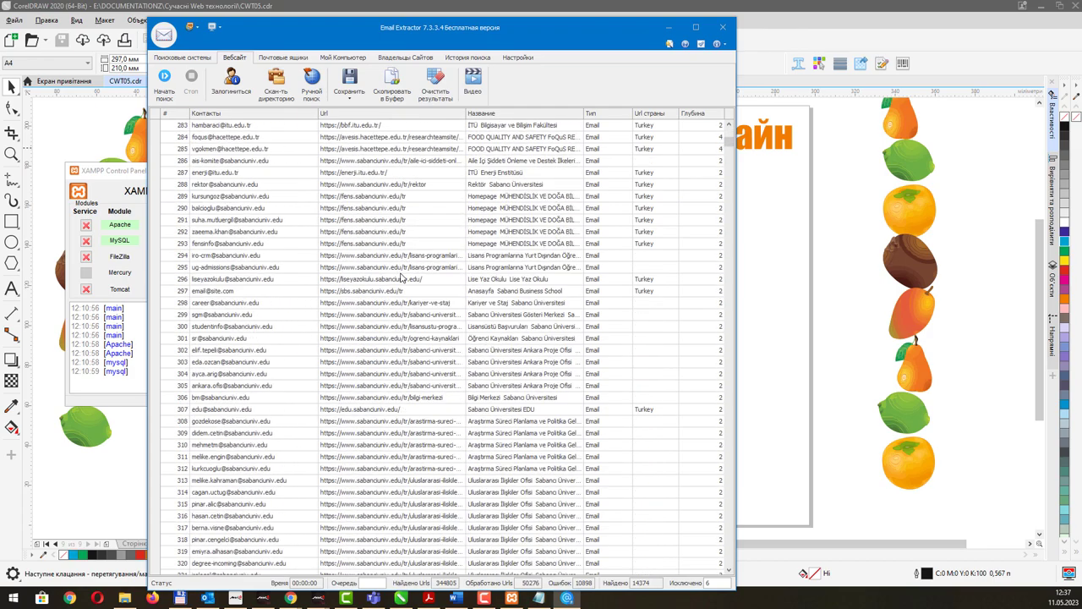
{"action": "scroll", "coordinate": [403, 272], "scroll_direction": "down", "scroll_amount": 20}
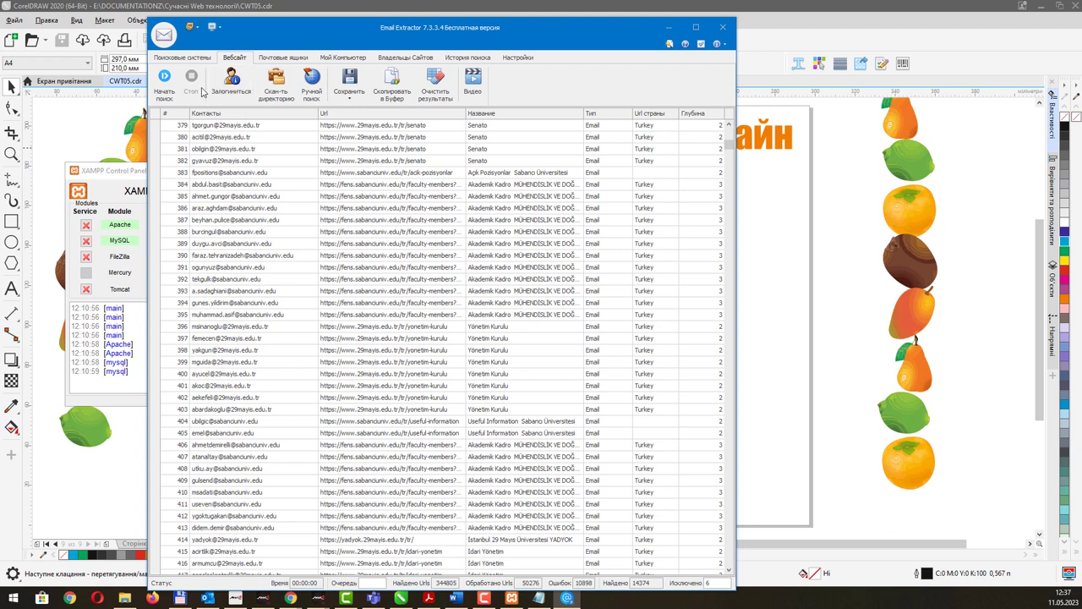
{"action": "left_click", "coordinate": [164, 81]}
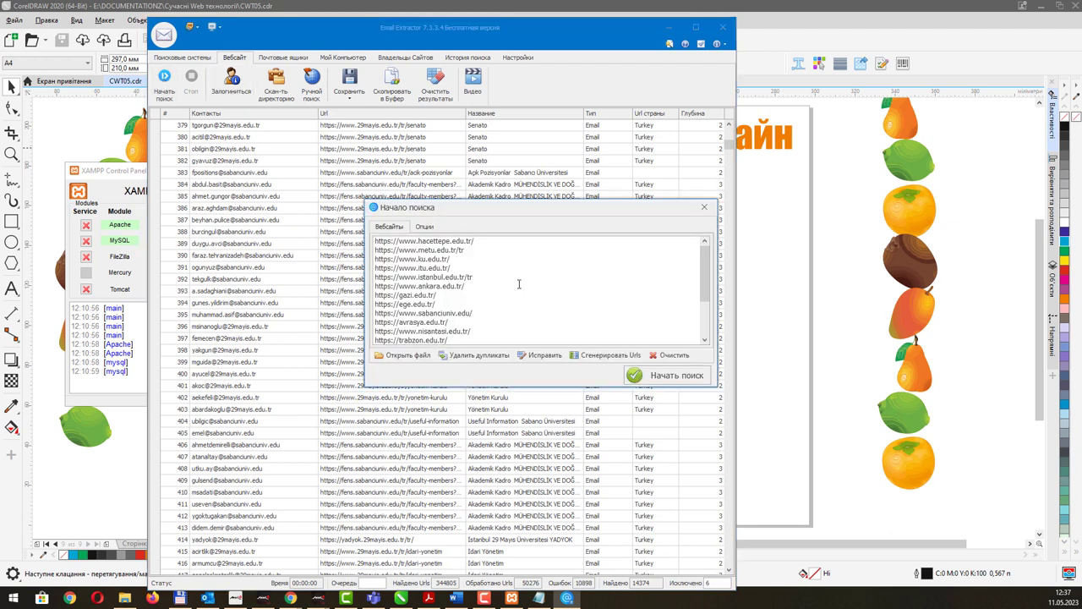
{"action": "key", "text": "ctrl+a"}
{"action": "type", "text": "https://okmm.nmu.org.ua/ua/"}
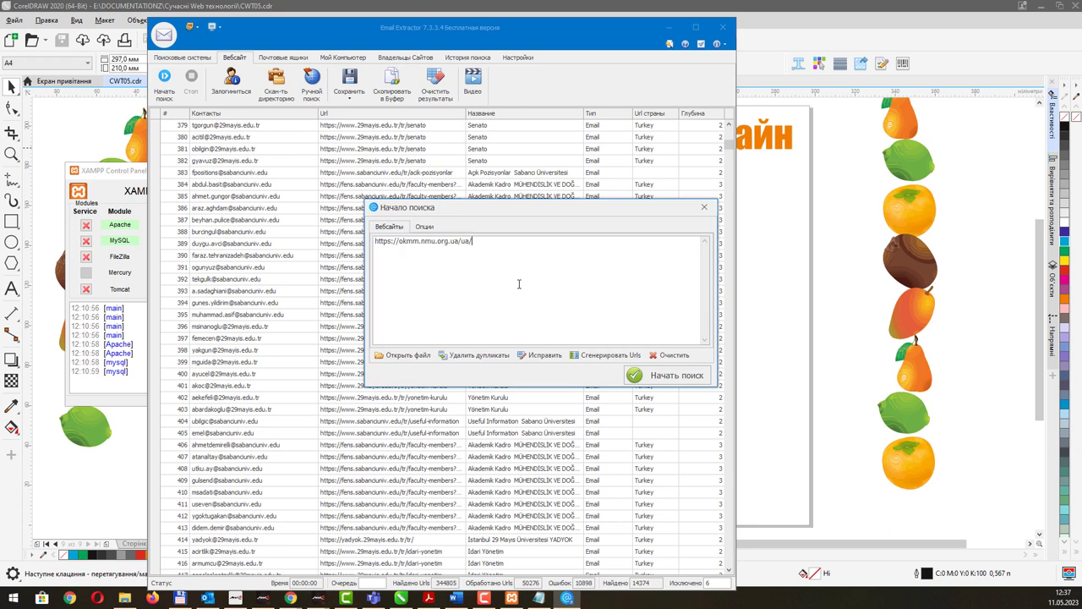
{"action": "left_click", "coordinate": [424, 227]}
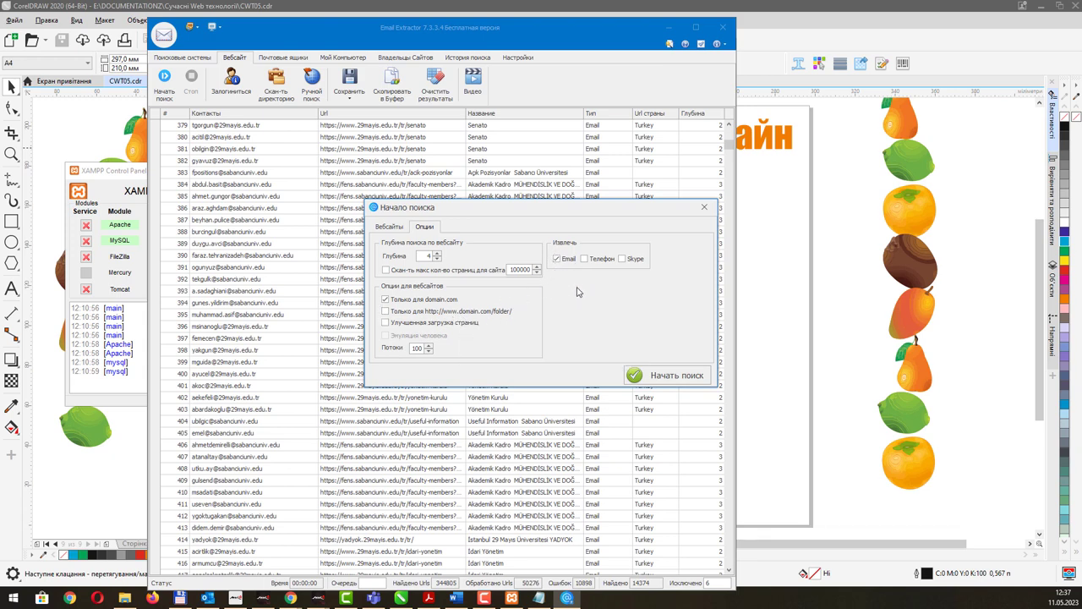
{"action": "left_click", "coordinate": [556, 258]}
{"action": "left_click", "coordinate": [401, 227]}
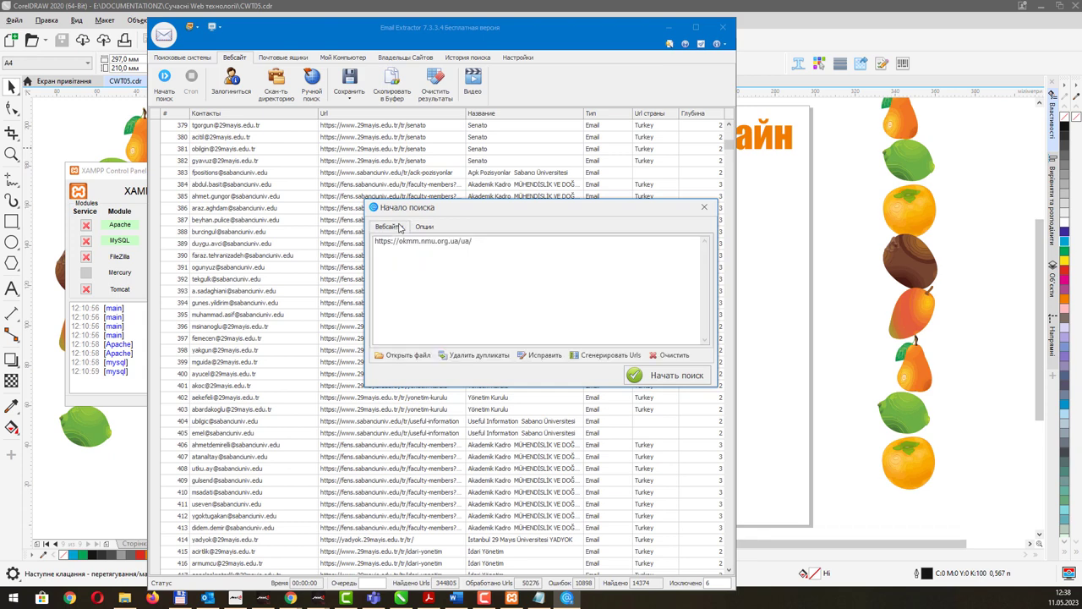
{"action": "left_click", "coordinate": [630, 377]}
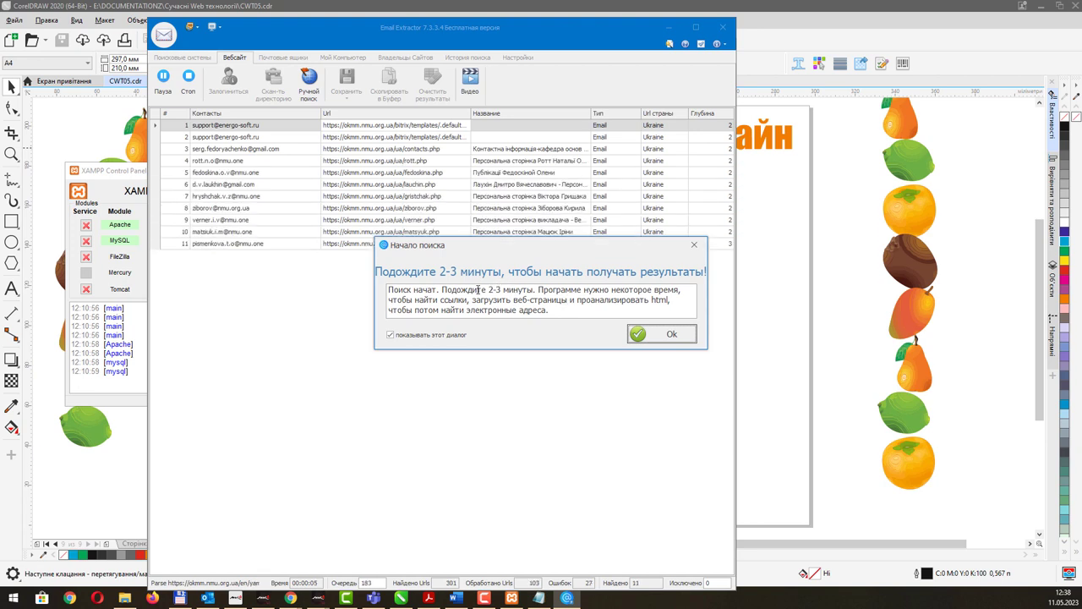
Dismiss the wait notice, look over the okmm results, and stop the search.
{"action": "left_click", "coordinate": [665, 338]}
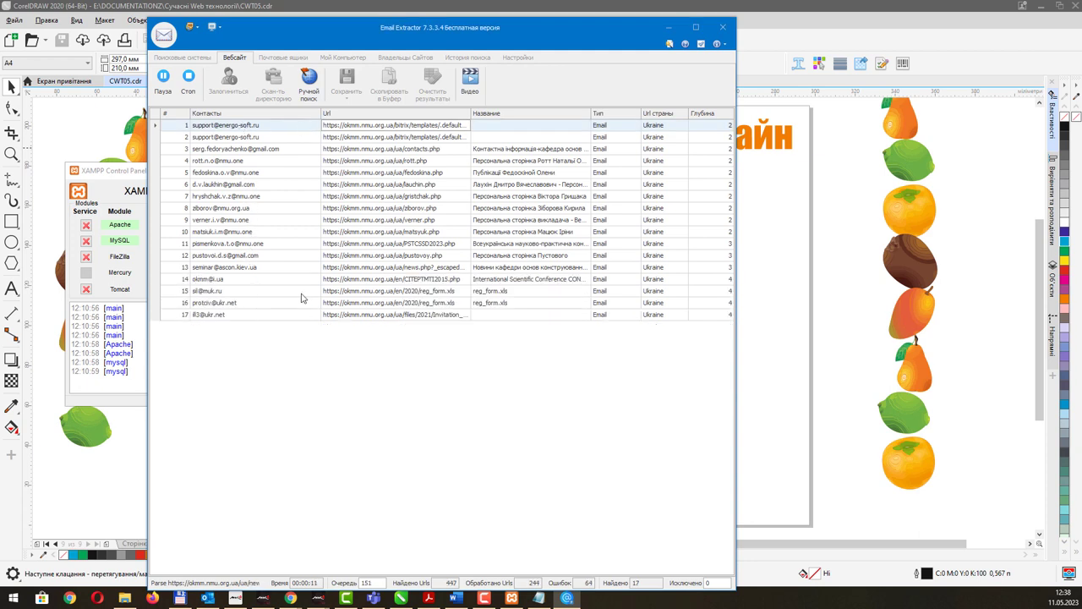
{"action": "left_click", "coordinate": [226, 221]}
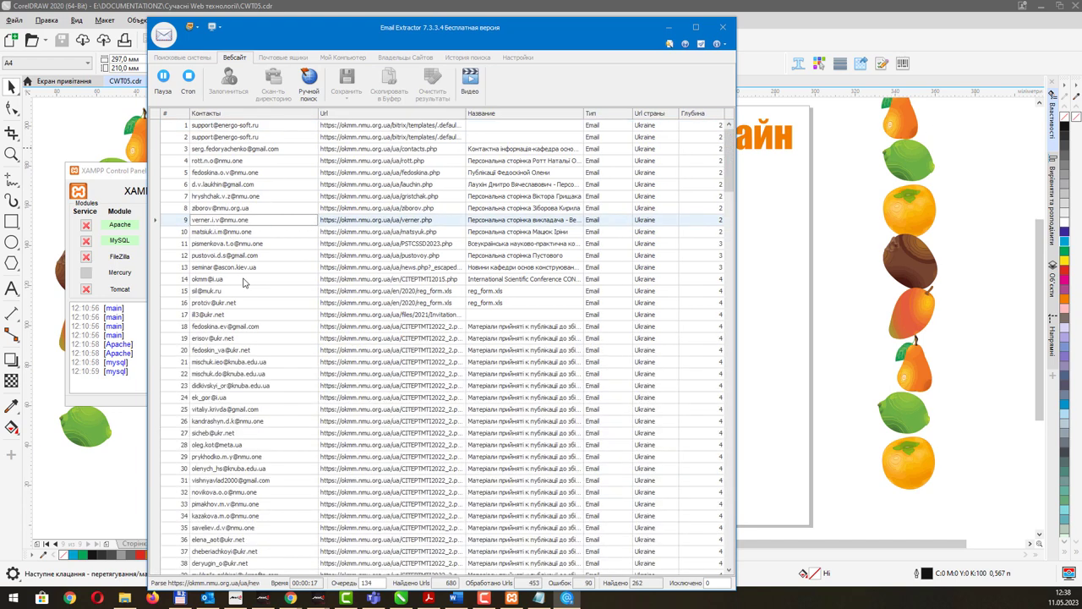
{"action": "scroll", "coordinate": [279, 291], "scroll_direction": "down", "scroll_amount": 7}
{"action": "scroll", "coordinate": [279, 291], "scroll_direction": "up", "scroll_amount": 4}
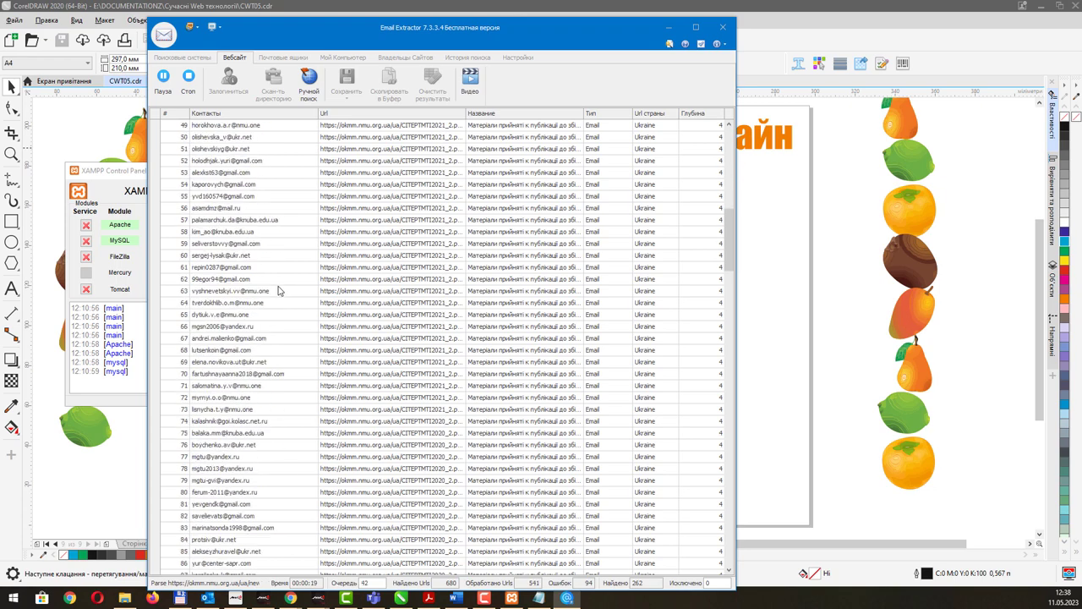
{"action": "scroll", "coordinate": [279, 291], "scroll_direction": "up", "scroll_amount": 3}
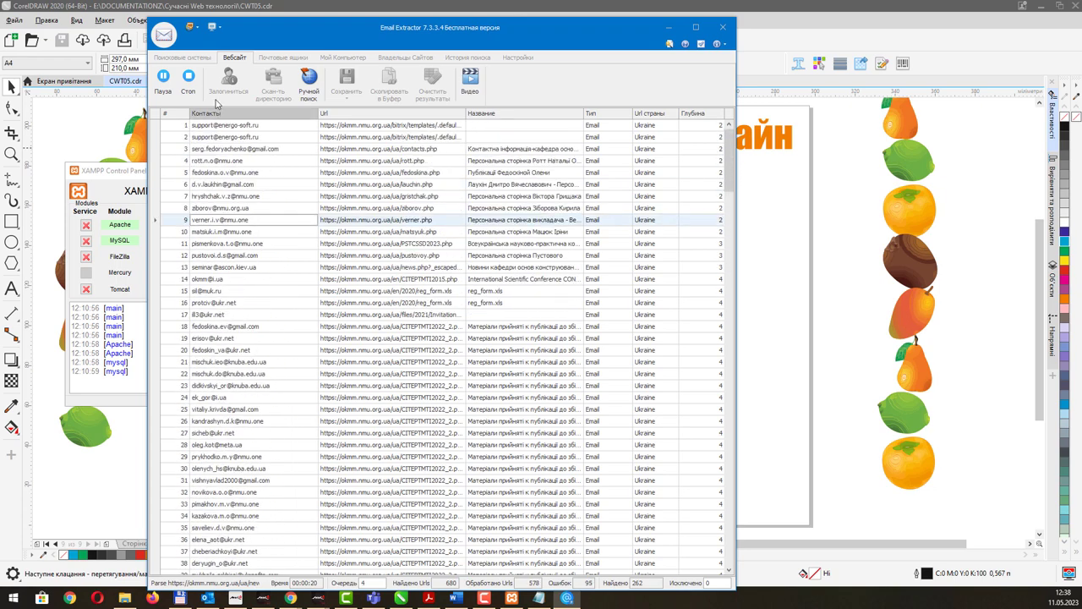
{"action": "left_click", "coordinate": [189, 84]}
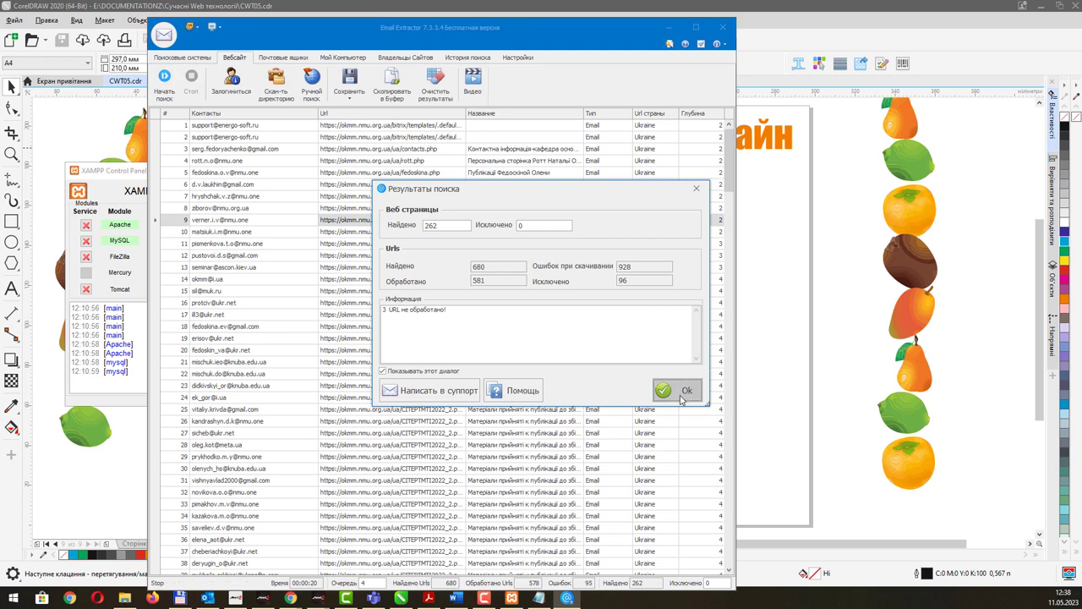
Close the results summary and browse the okmm.nmu.org.ua email results.
{"action": "left_click", "coordinate": [683, 390]}
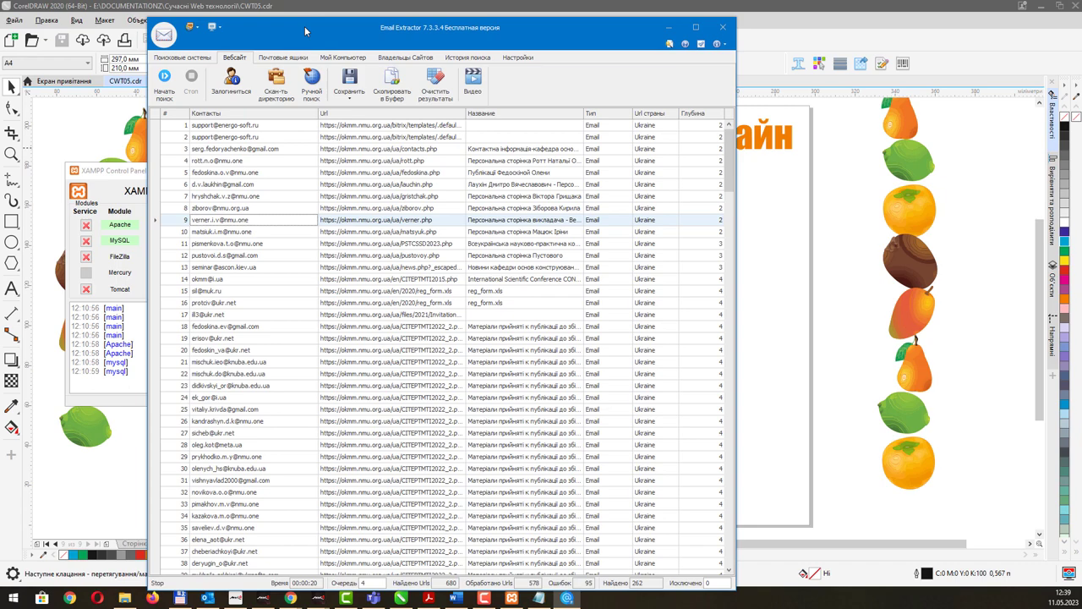
{"action": "left_click_drag", "start_coordinate": [305, 31], "coordinate": [254, 24]}
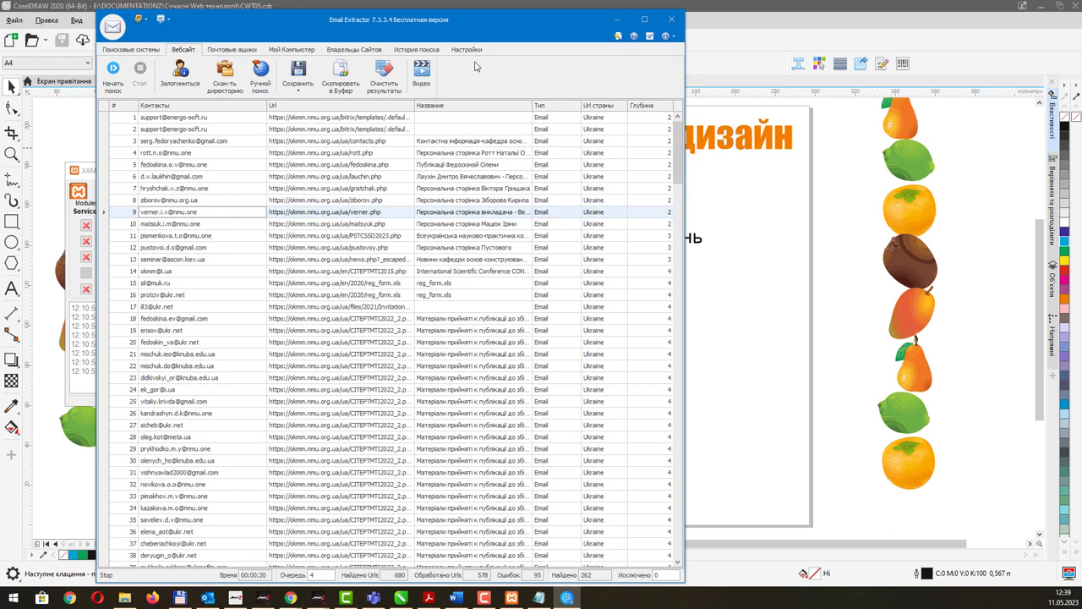
{"action": "left_click", "coordinate": [167, 141]}
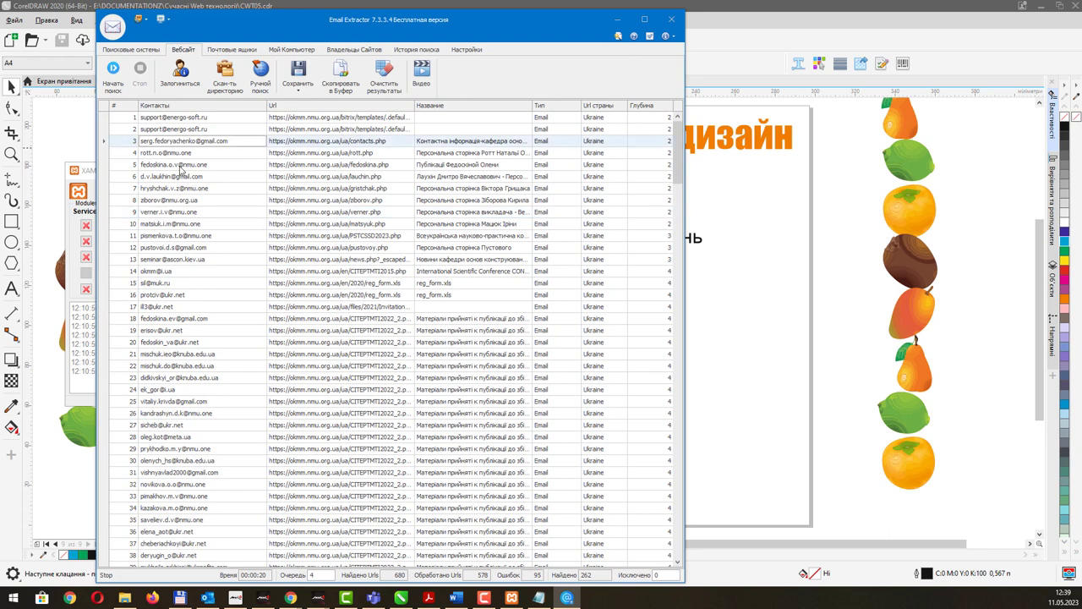
{"action": "left_click", "coordinate": [181, 175]}
{"action": "scroll", "coordinate": [205, 269], "scroll_direction": "down", "scroll_amount": 20}
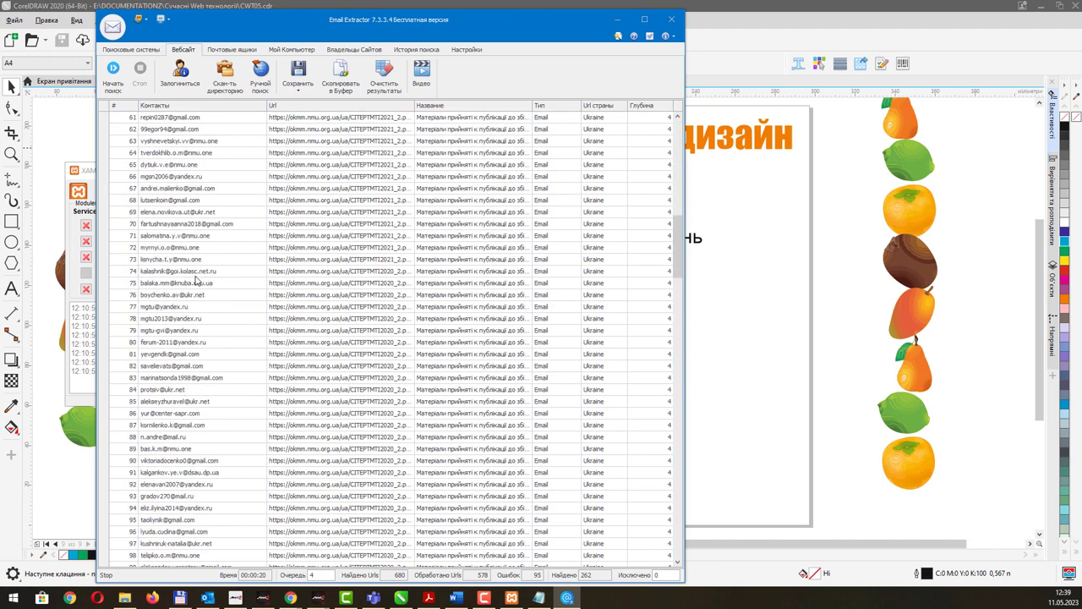
{"action": "scroll", "coordinate": [194, 273], "scroll_direction": "down", "scroll_amount": 20}
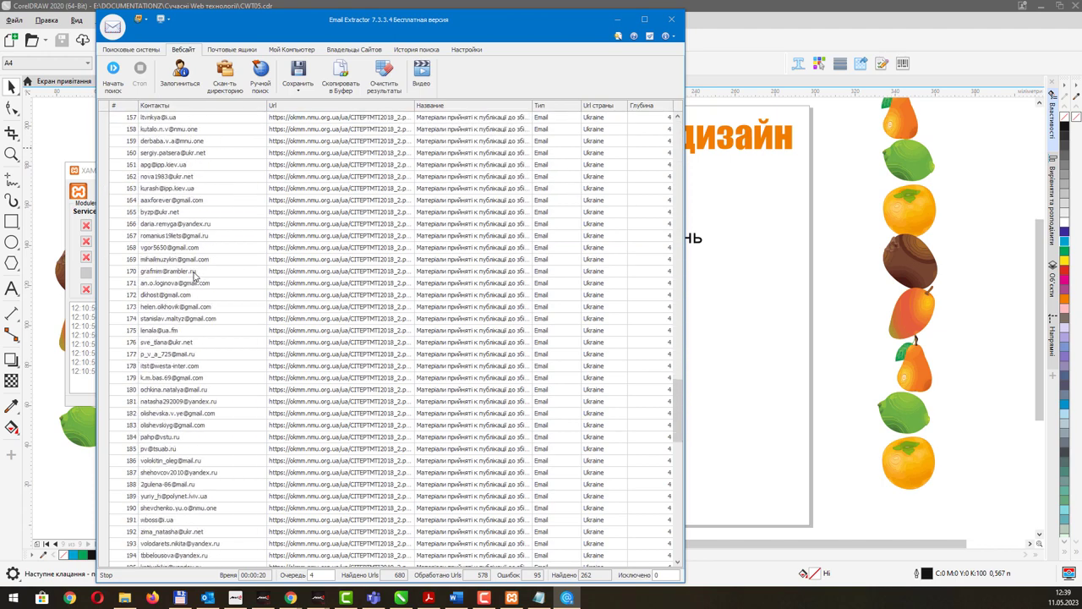
{"action": "left_click", "coordinate": [194, 271]}
{"action": "scroll", "coordinate": [220, 349], "scroll_direction": "down", "scroll_amount": 19}
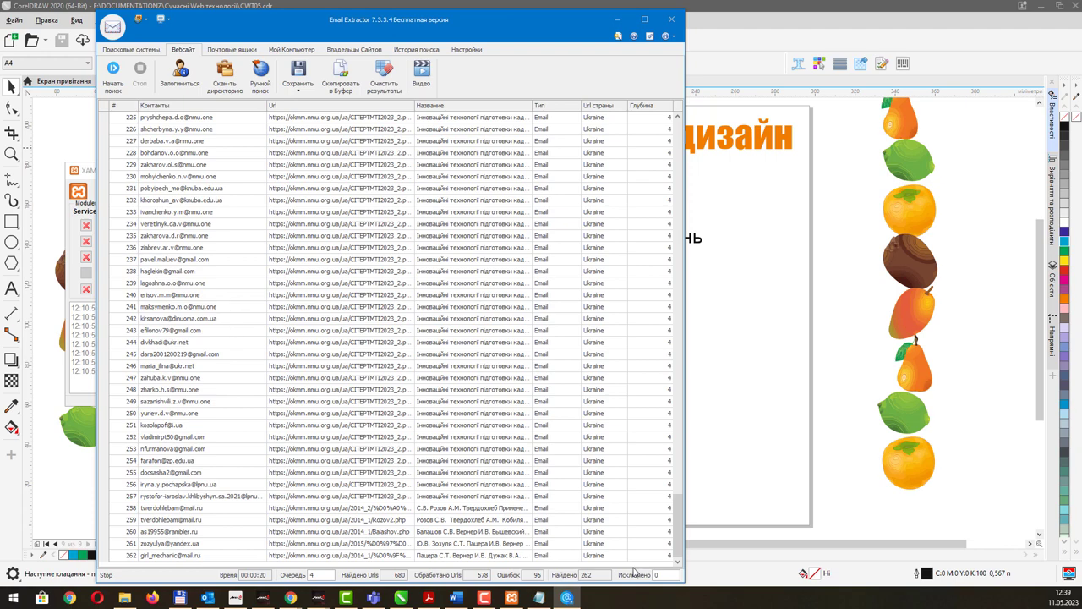
{"action": "scroll", "coordinate": [214, 396], "scroll_direction": "up", "scroll_amount": 20}
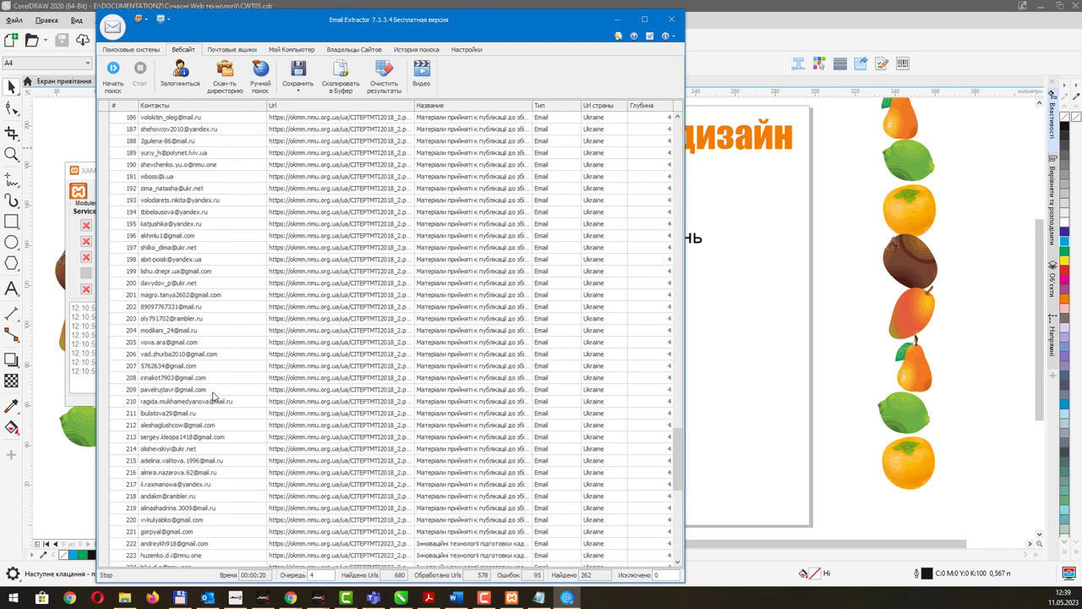
{"action": "scroll", "coordinate": [214, 396], "scroll_direction": "up", "scroll_amount": 20}
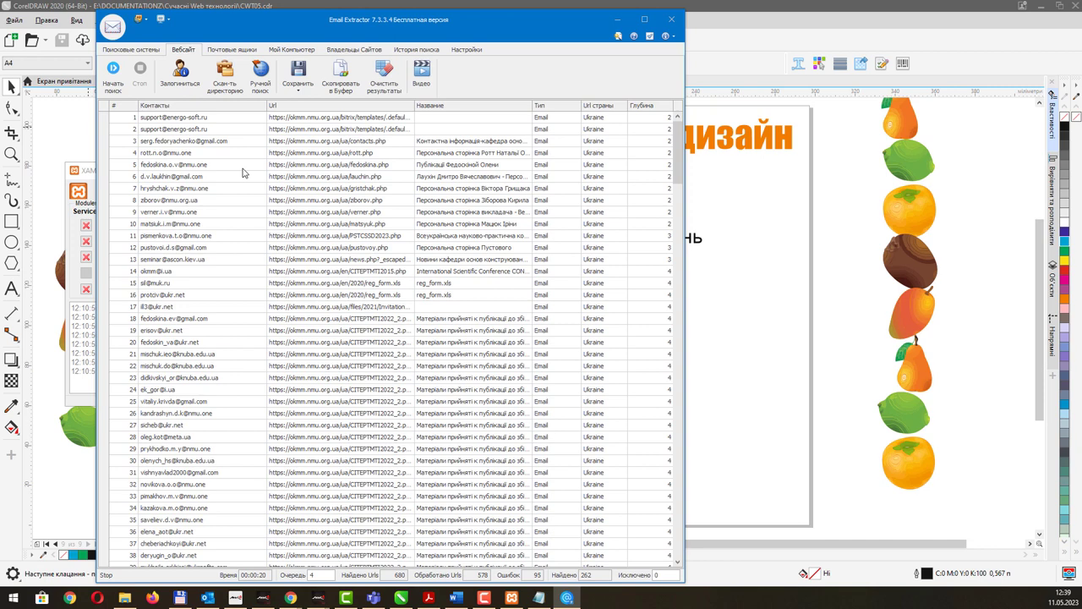
Scroll through the remaining results and exit Email Extractor.
{"action": "left_click", "coordinate": [203, 129]}
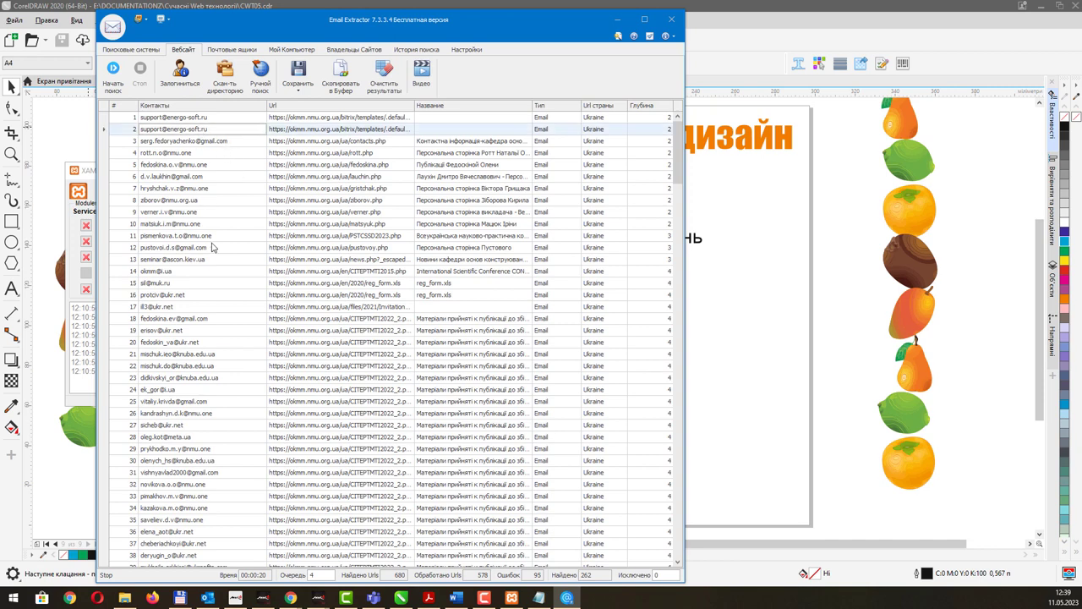
{"action": "scroll", "coordinate": [199, 382], "scroll_direction": "down", "scroll_amount": 1}
{"action": "scroll", "coordinate": [200, 372], "scroll_direction": "down", "scroll_amount": 20}
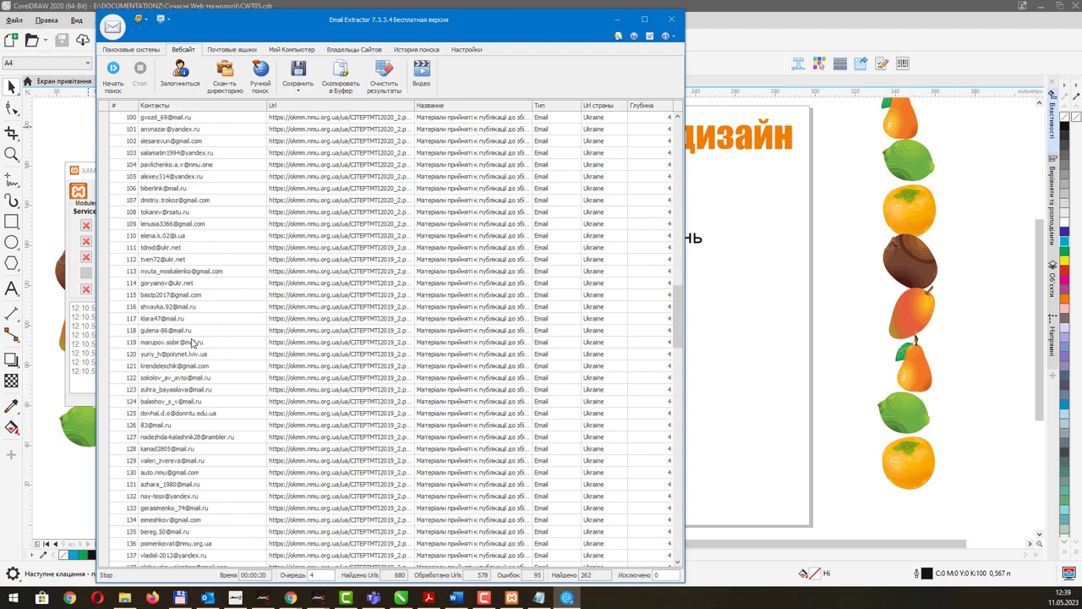
{"action": "scroll", "coordinate": [193, 341], "scroll_direction": "down", "scroll_amount": 20}
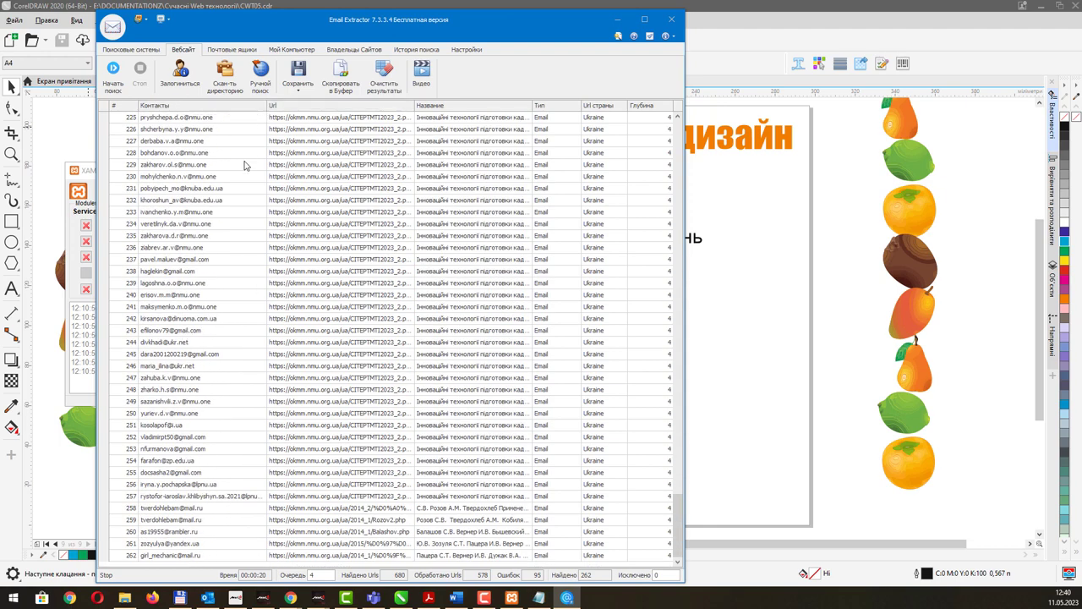
{"action": "left_click", "coordinate": [671, 19]}
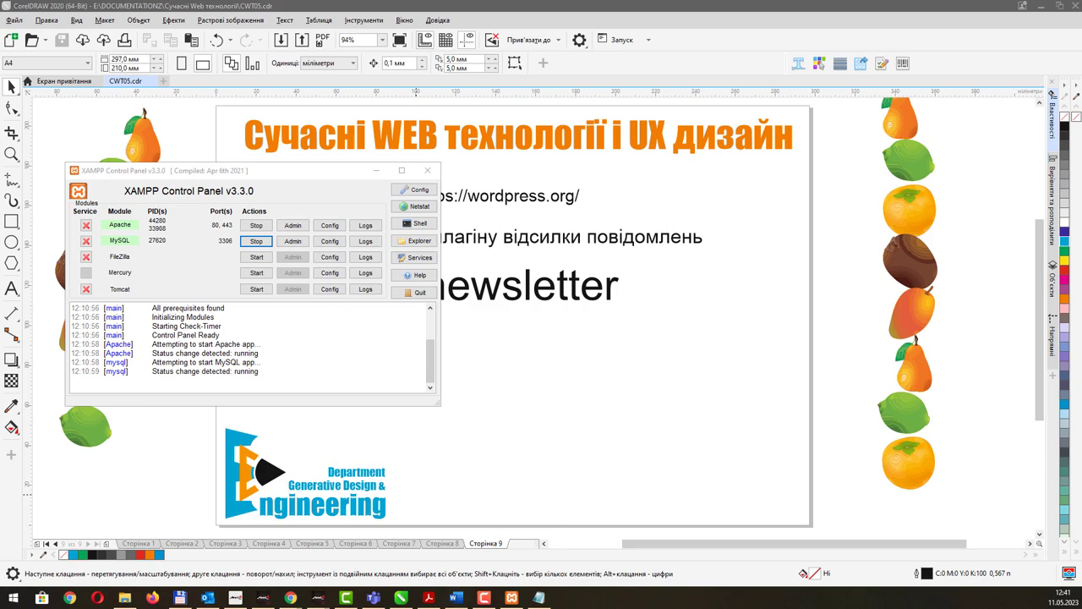
In Chrome, close the department tab and start a new newsletter under Newsletter > Newsletters.
{"action": "key", "text": "alt+Tab"}
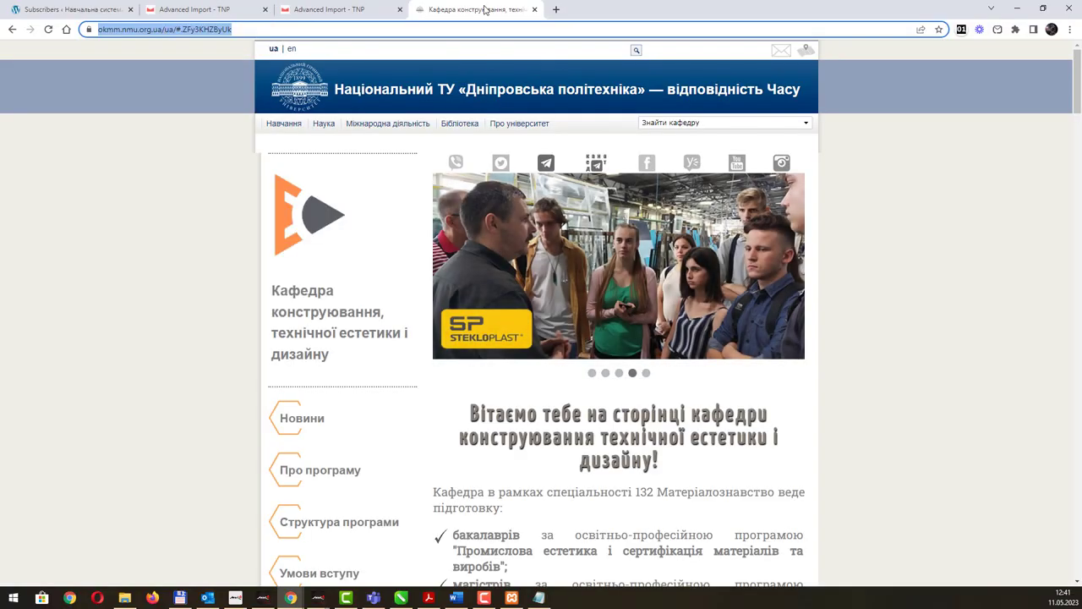
{"action": "middle_click", "coordinate": [485, 9]}
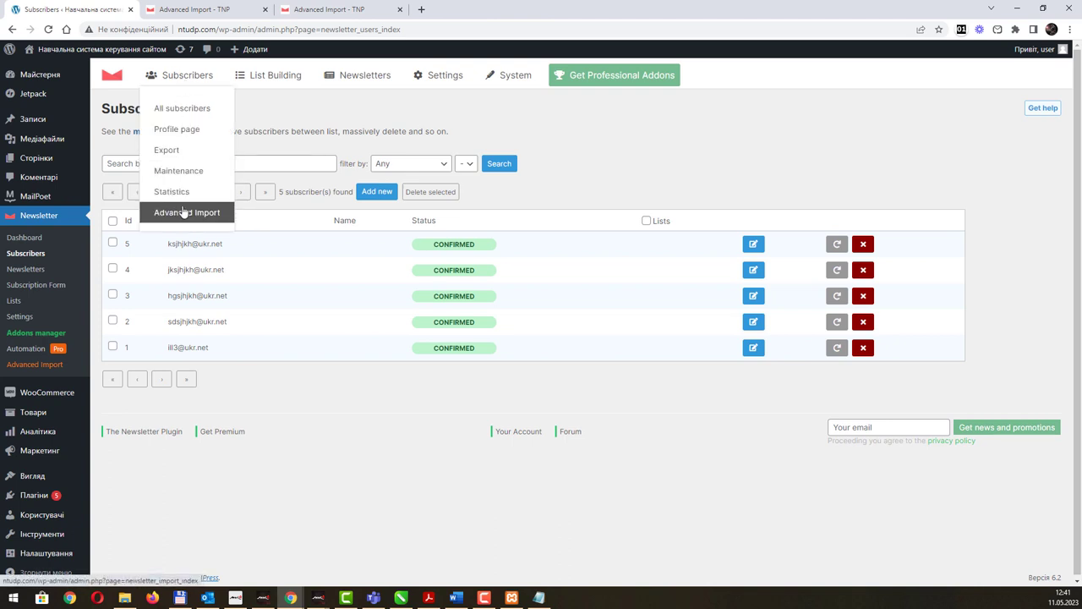
{"action": "mouse_move", "coordinate": [265, 82]}
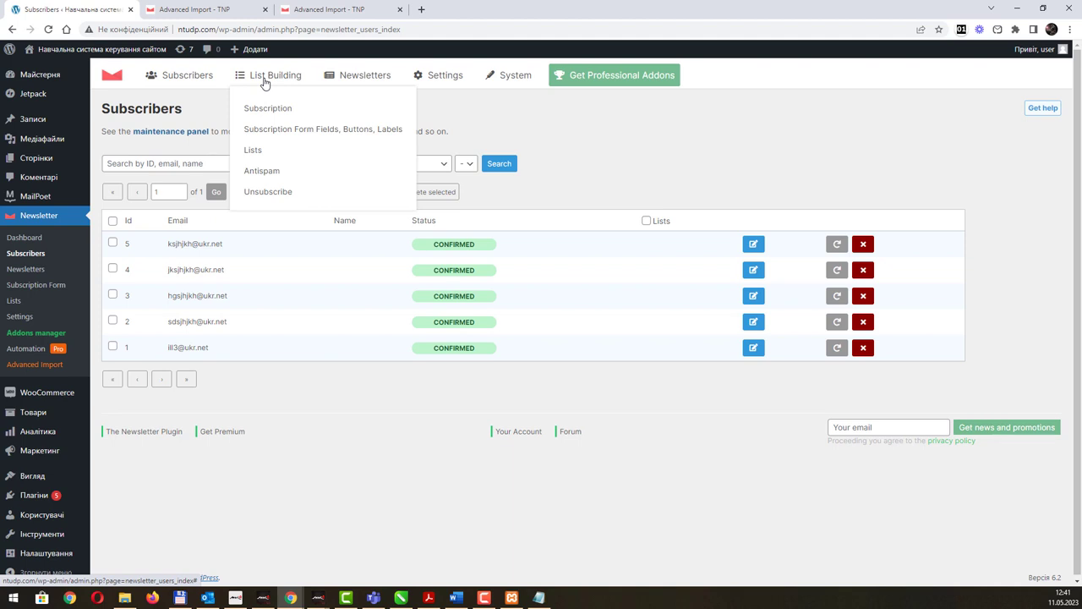
{"action": "left_click", "coordinate": [22, 272]}
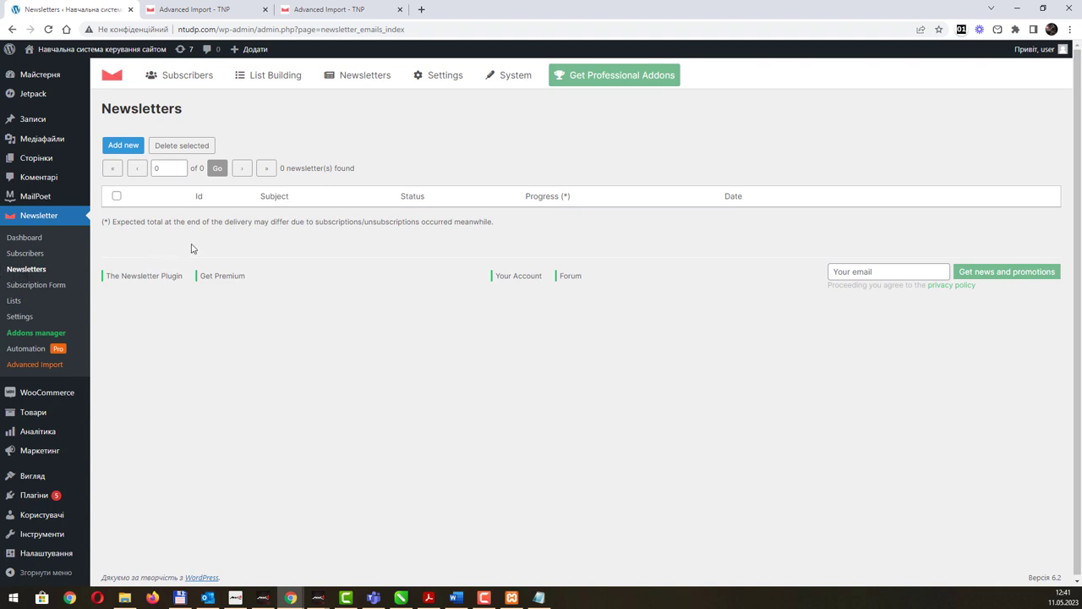
{"action": "left_click", "coordinate": [124, 145]}
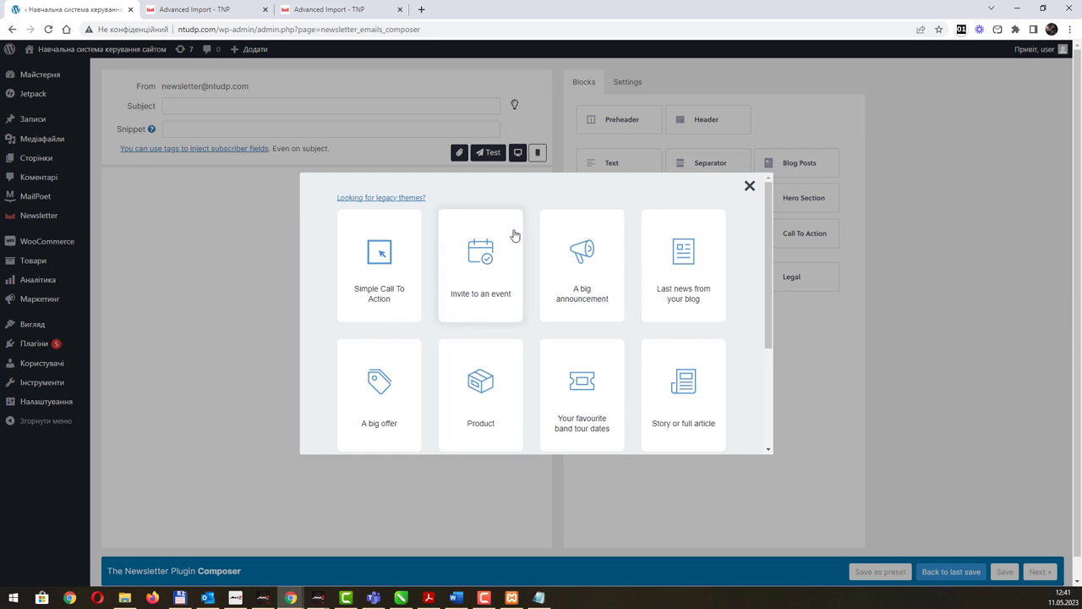
Pick the 'Invite to an event' template for the new newsletter.
{"action": "scroll", "coordinate": [487, 263], "scroll_direction": "down", "scroll_amount": 2}
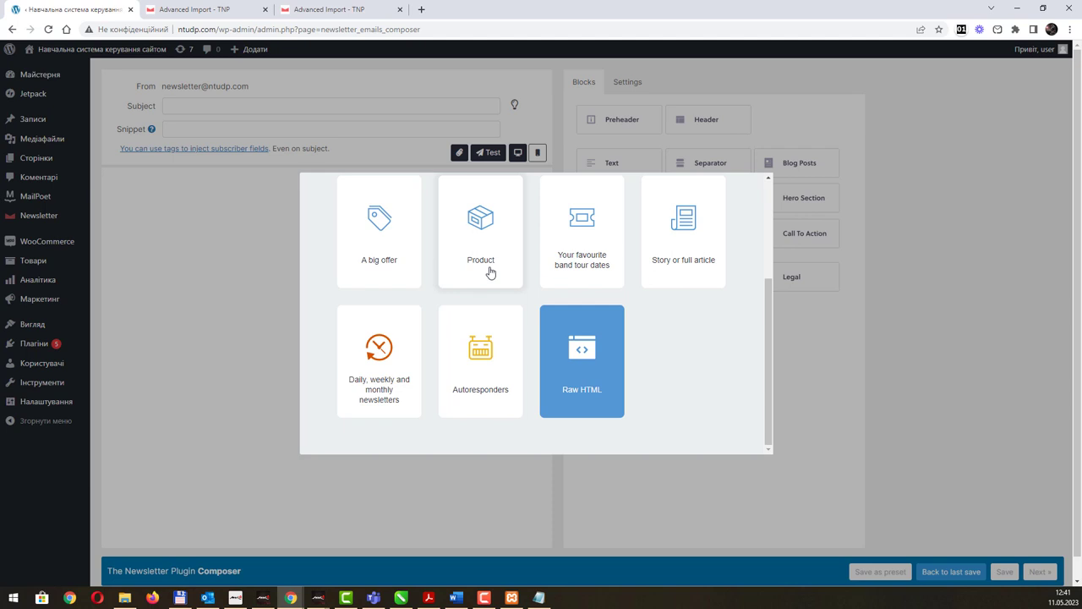
{"action": "scroll", "coordinate": [642, 313], "scroll_direction": "up", "scroll_amount": 3}
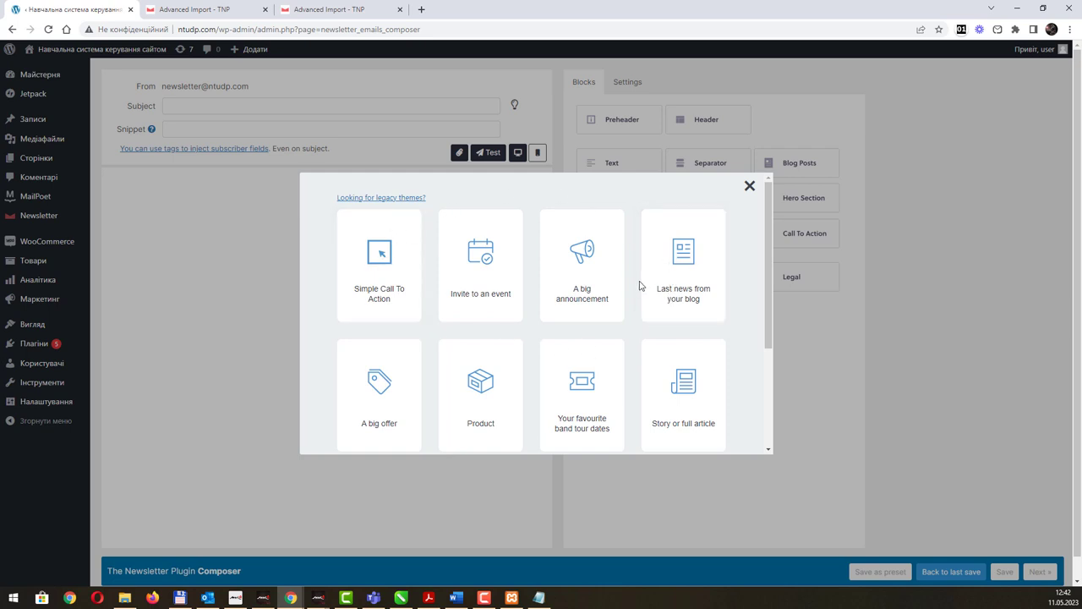
{"action": "scroll", "coordinate": [597, 272], "scroll_direction": "down", "scroll_amount": 3}
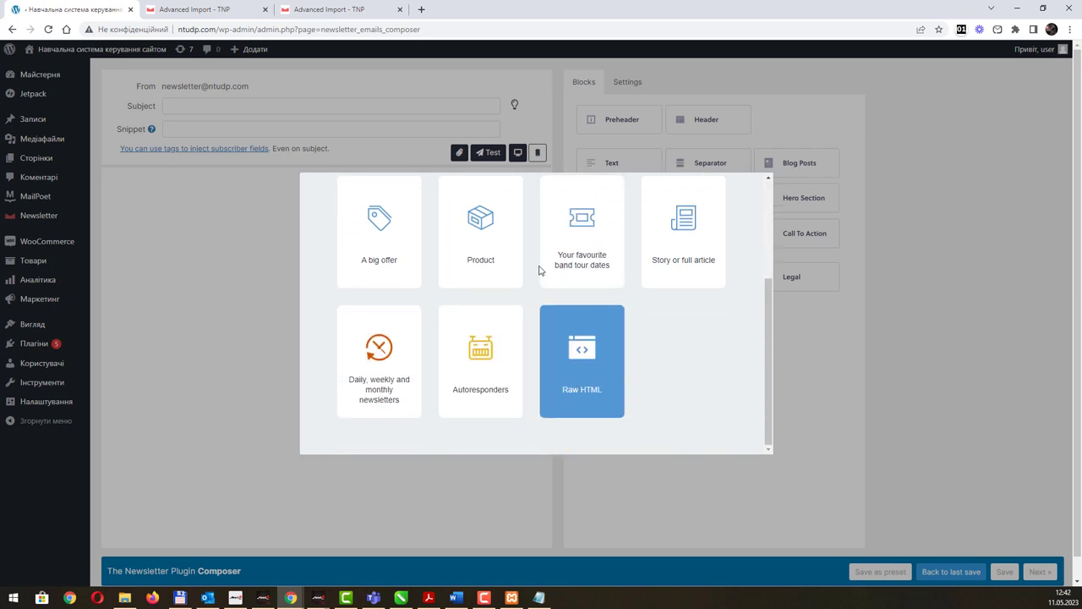
{"action": "scroll", "coordinate": [533, 305], "scroll_direction": "up", "scroll_amount": 3}
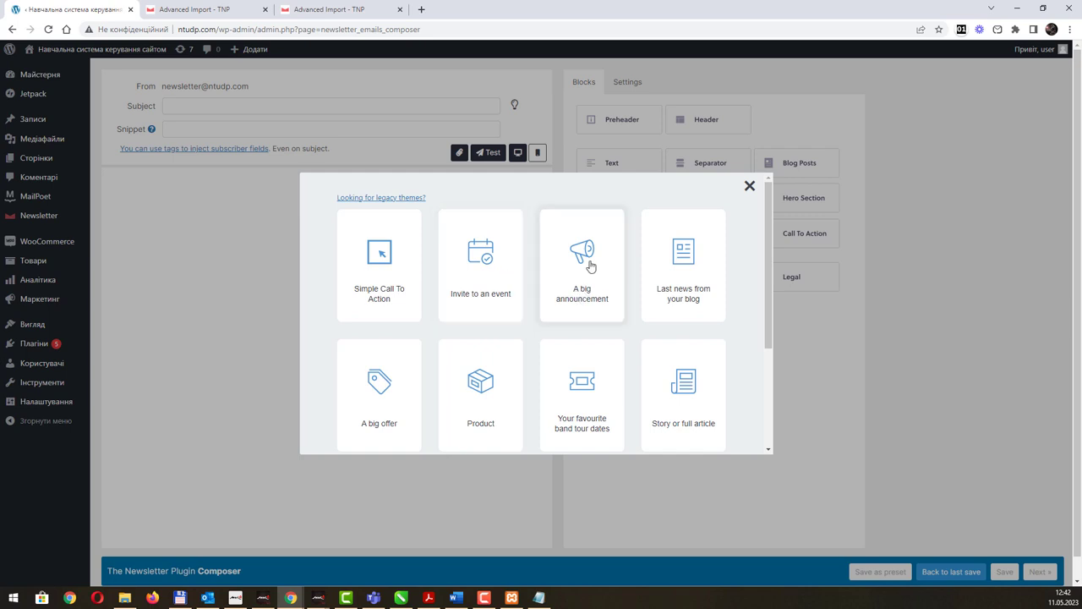
{"action": "scroll", "coordinate": [669, 363], "scroll_direction": "down", "scroll_amount": 1}
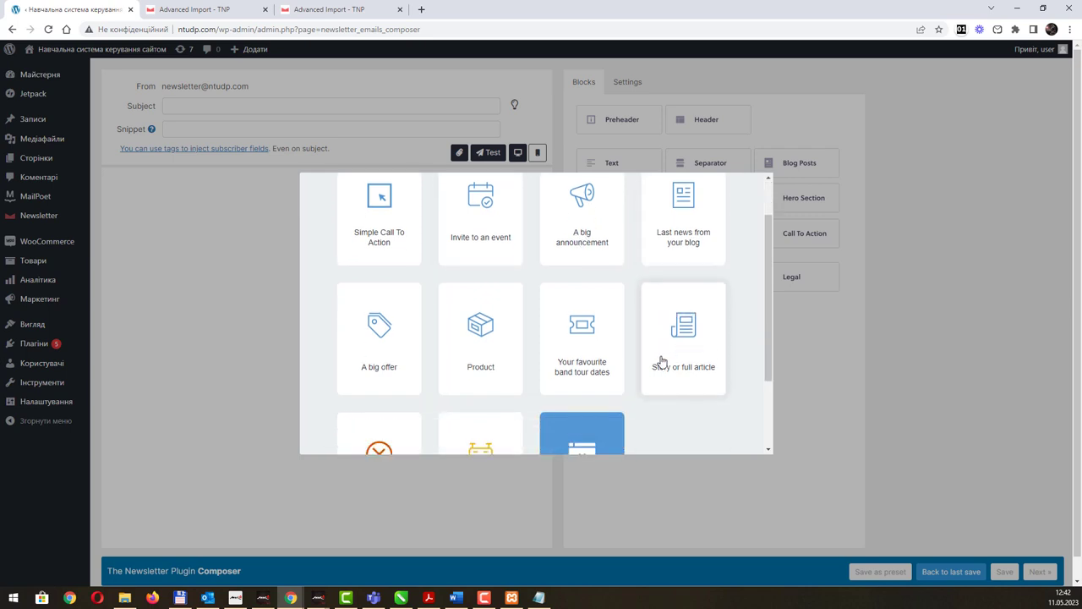
{"action": "scroll", "coordinate": [659, 363], "scroll_direction": "up", "scroll_amount": 1}
{"action": "left_click", "coordinate": [499, 270]}
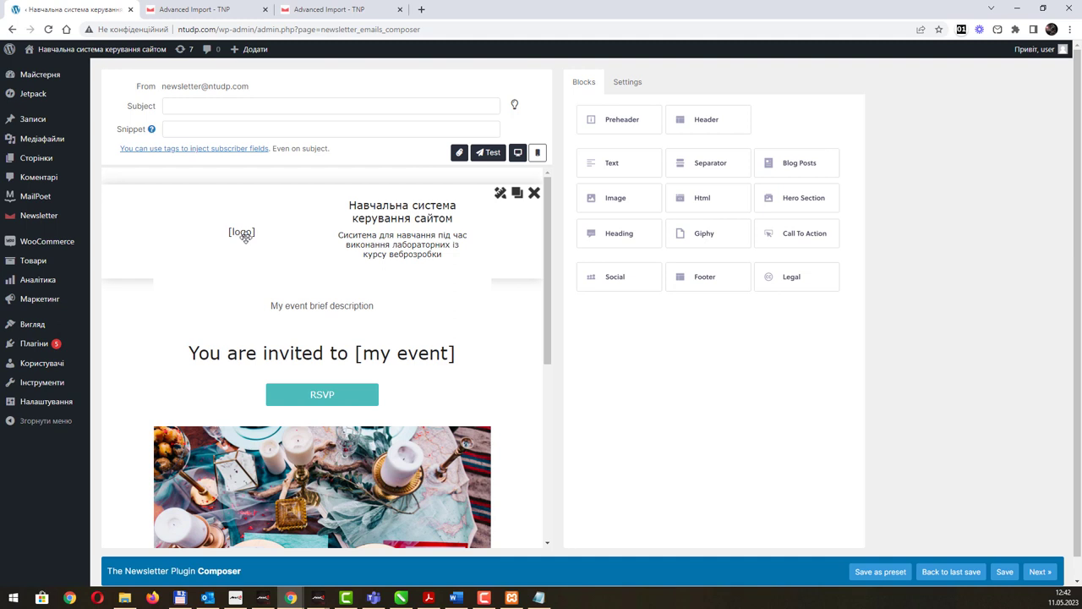
{"action": "scroll", "coordinate": [335, 259], "scroll_direction": "down", "scroll_amount": 2}
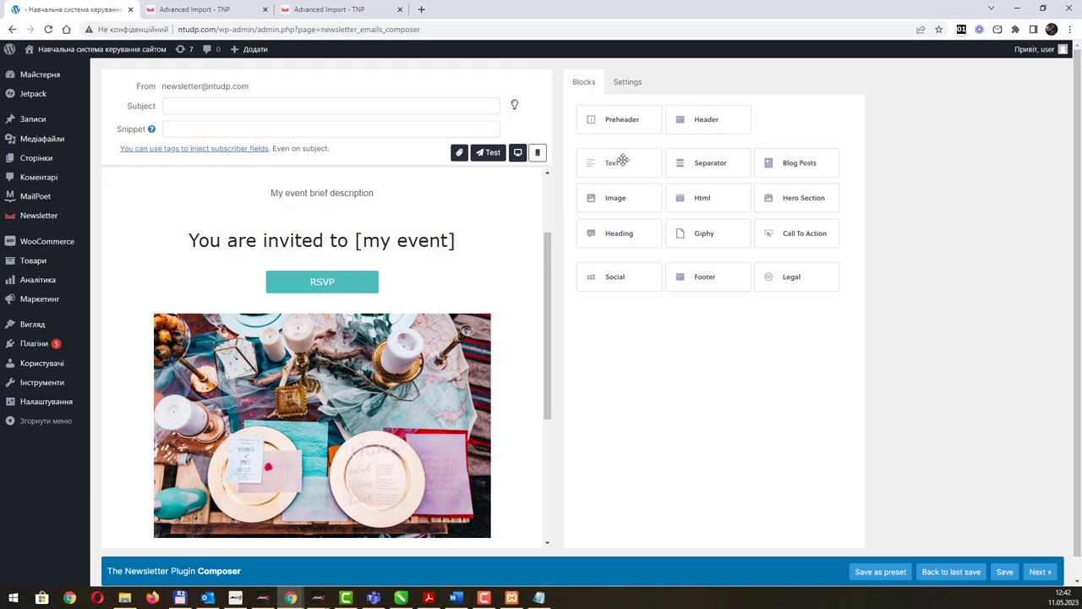
Add a Text block under the heading, replacing Lorem ipsum with the Ukrainian email-marketing paragraph.
{"action": "left_click_drag", "start_coordinate": [634, 164], "coordinate": [262, 295]}
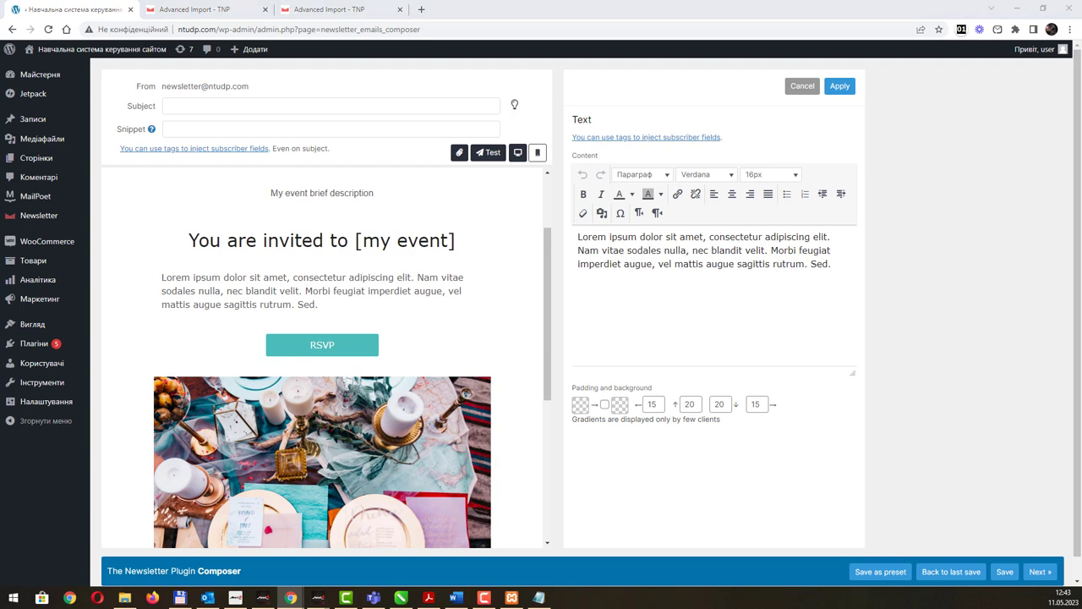
{"action": "left_click", "coordinate": [761, 292]}
{"action": "key", "text": "ctrl+a"}
{"action": "type", "text": "Метод просування товарів і послуг через розсилки електронною поштою, такі як плагіни для WordPress для розсилки новин, не можна однозначно вважати застарілим або неефективним. Цей метод маркетингу може мати свої переваги і використовується багатьма компаніями для досягнення своїх цілей."}
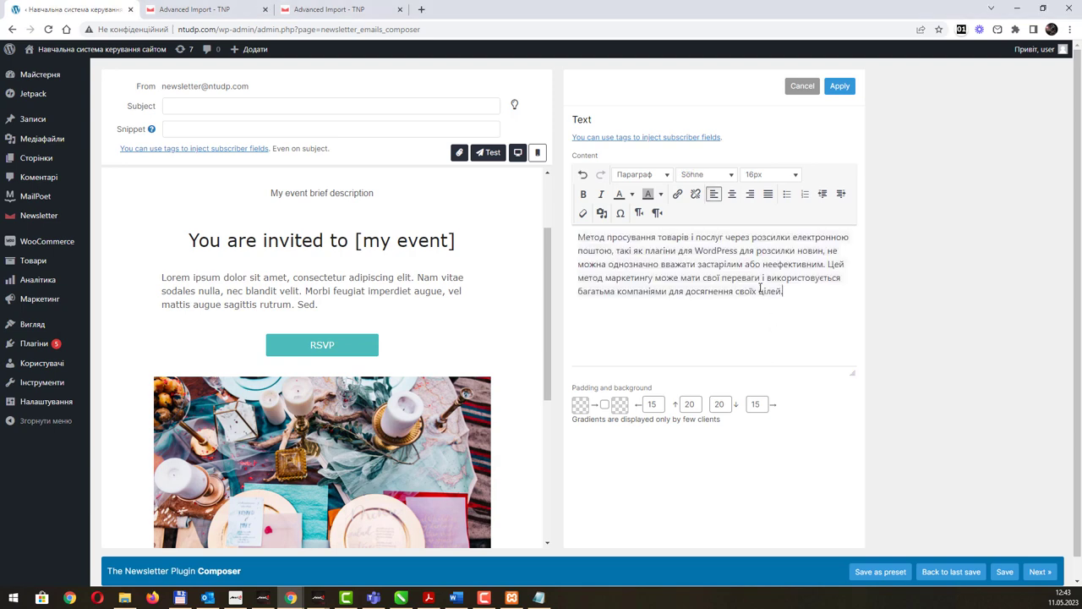
{"action": "left_click", "coordinate": [849, 88]}
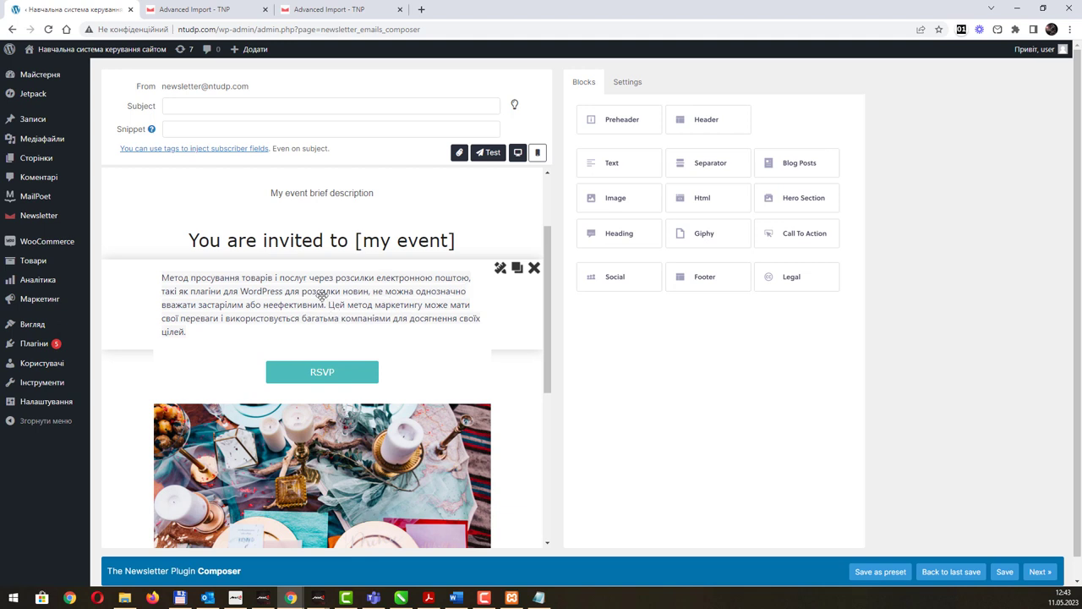
{"action": "scroll", "coordinate": [363, 292], "scroll_direction": "down", "scroll_amount": 3}
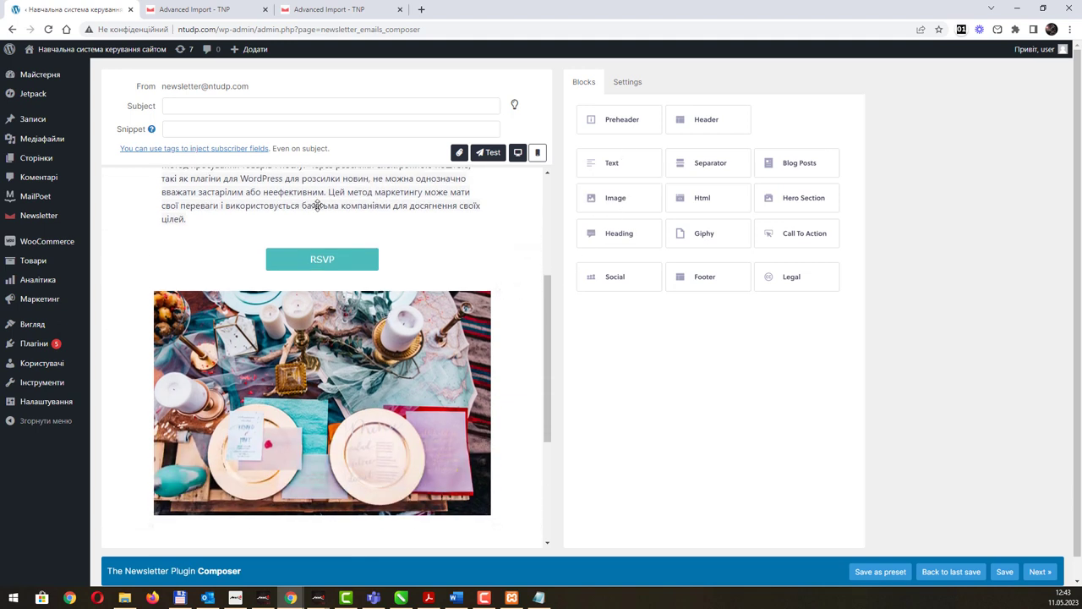
Add a separator above RSVP and a Social block below the photo, then open social configuration.
{"action": "left_click_drag", "start_coordinate": [700, 164], "coordinate": [338, 254]}
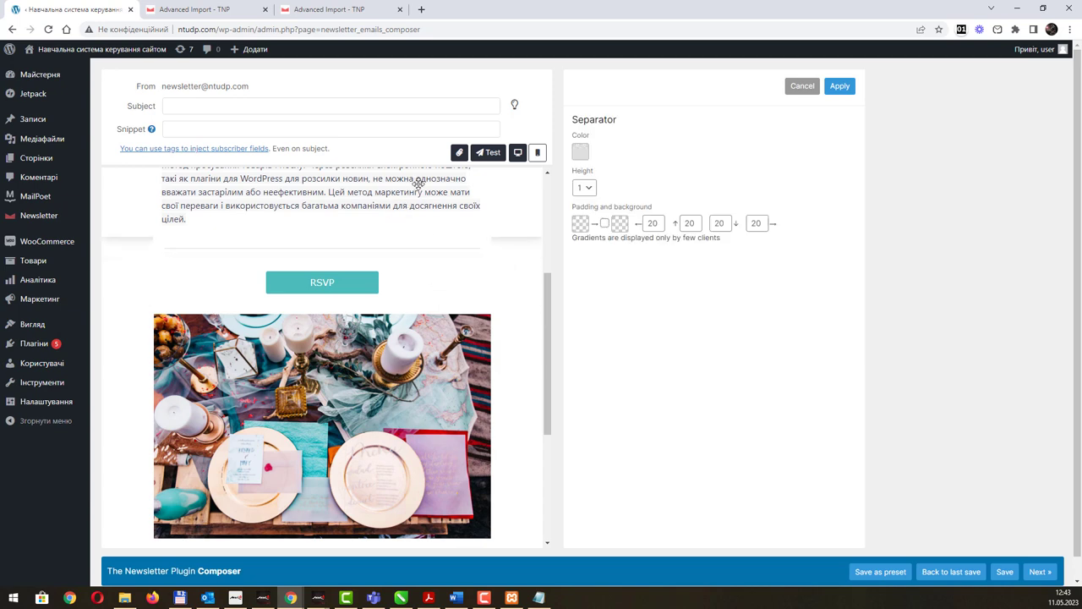
{"action": "left_click", "coordinate": [839, 85]}
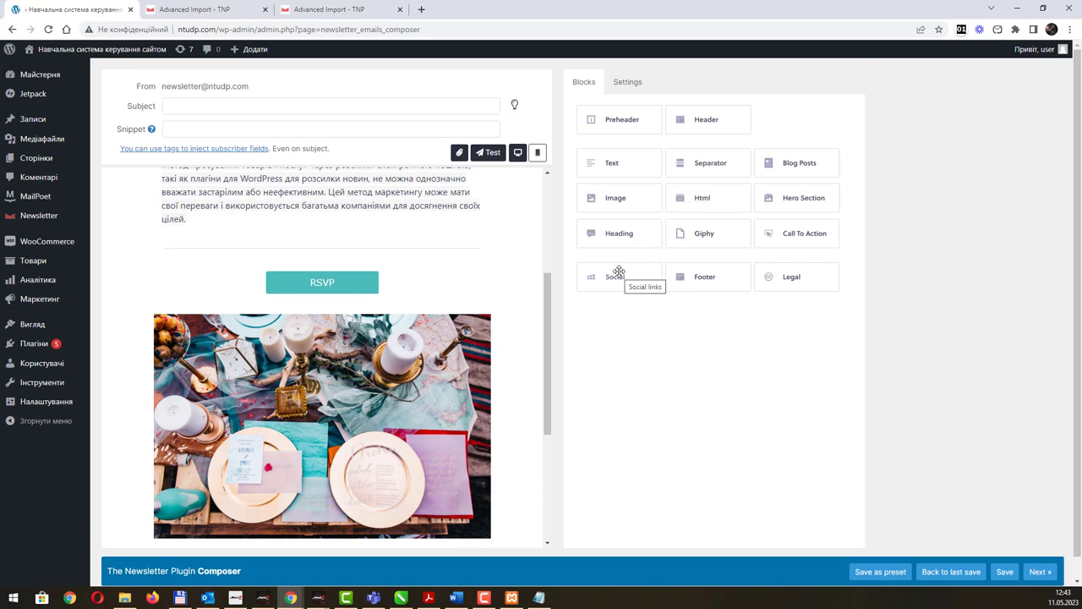
{"action": "scroll", "coordinate": [451, 310], "scroll_direction": "down", "scroll_amount": 3}
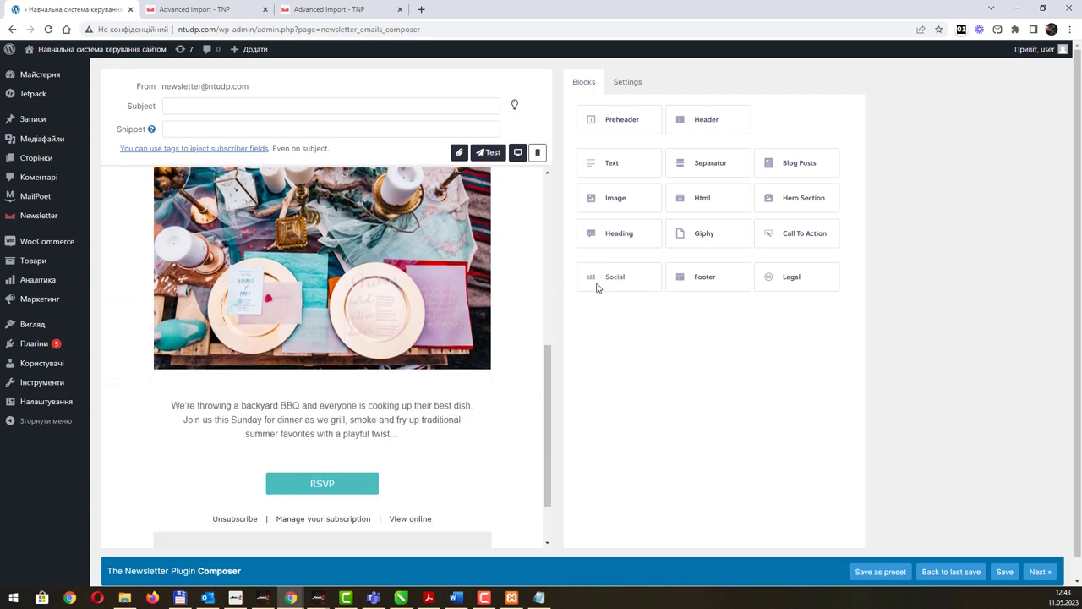
{"action": "left_click_drag", "start_coordinate": [599, 281], "coordinate": [345, 434]}
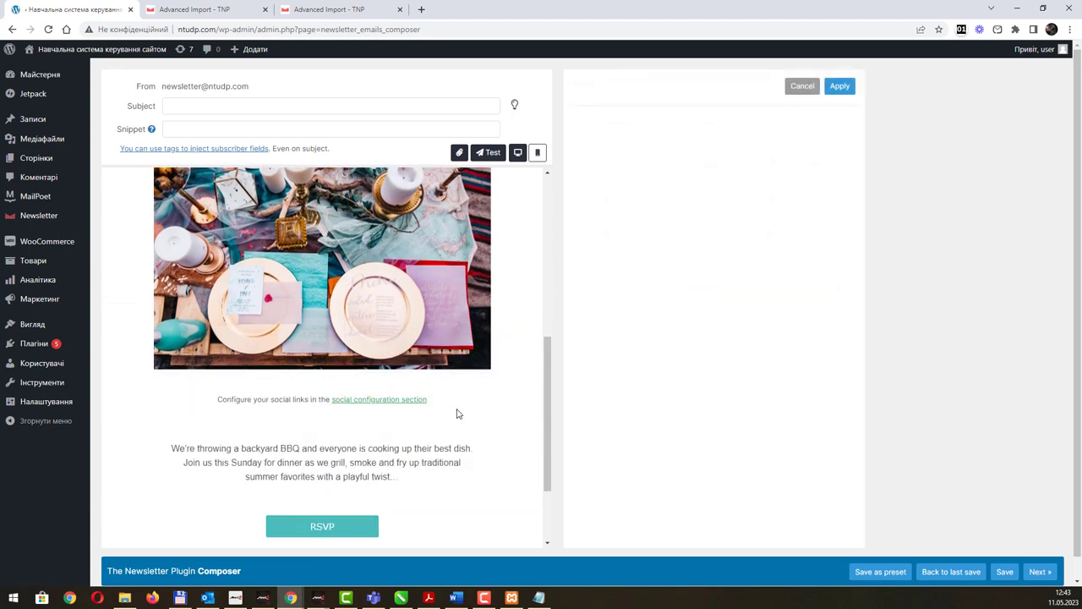
{"action": "left_click", "coordinate": [376, 401]}
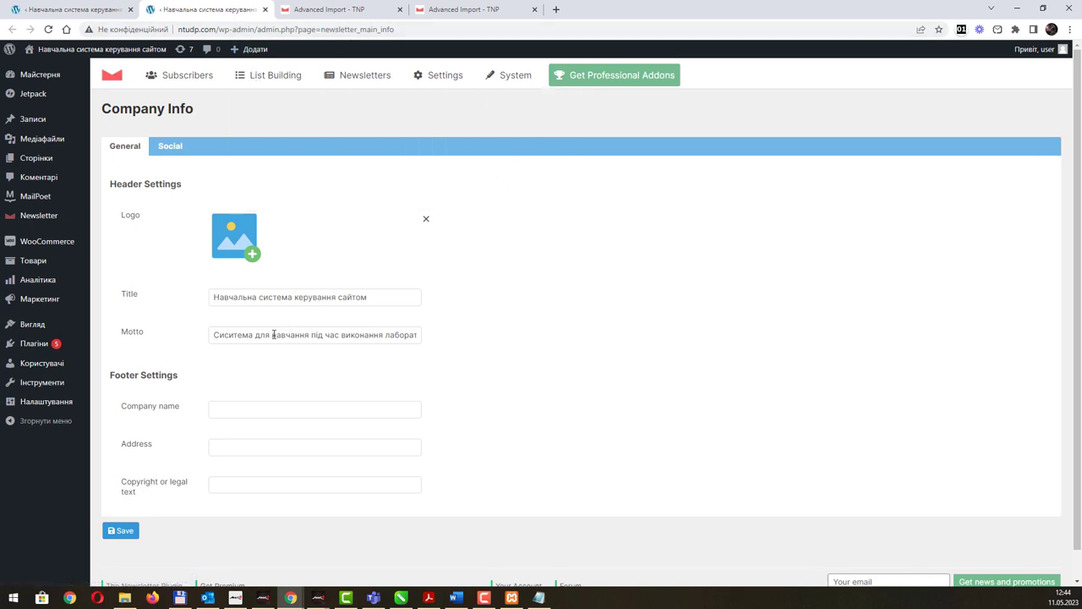
Fill Company Info with company name KKND, an address and copyright text, then view Social.
{"action": "left_click", "coordinate": [242, 411]}
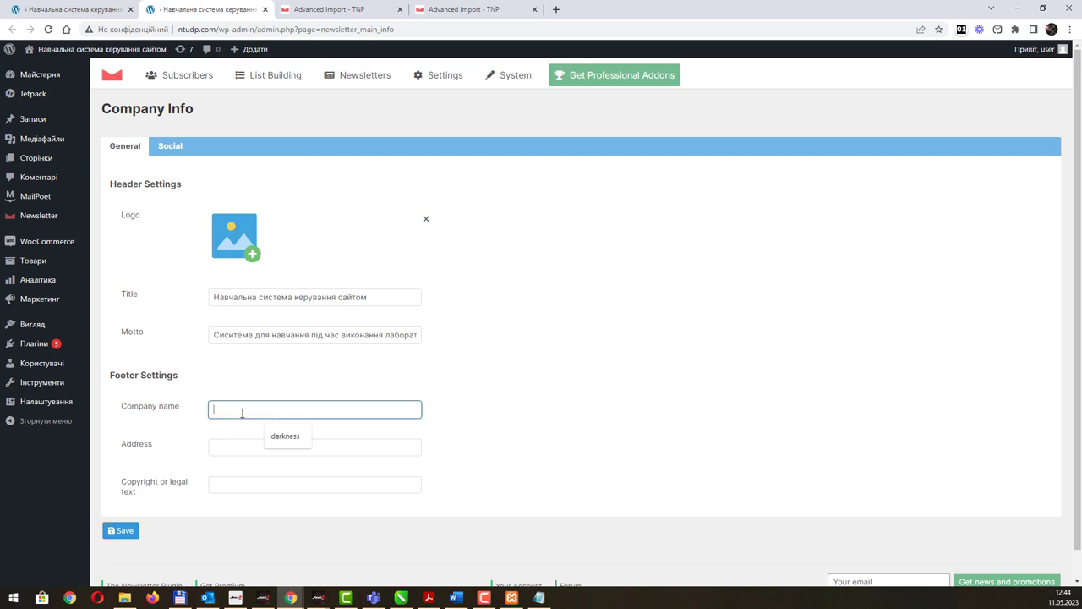
{"action": "type", "text": "KKND"}
{"action": "left_click", "coordinate": [237, 445]}
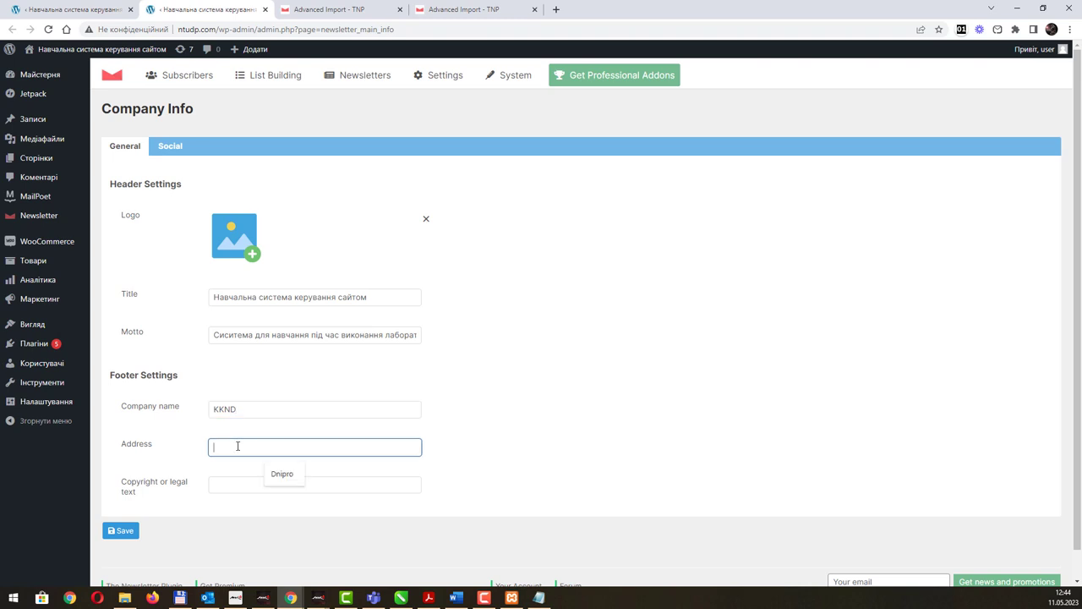
{"action": "left_click", "coordinate": [244, 483]}
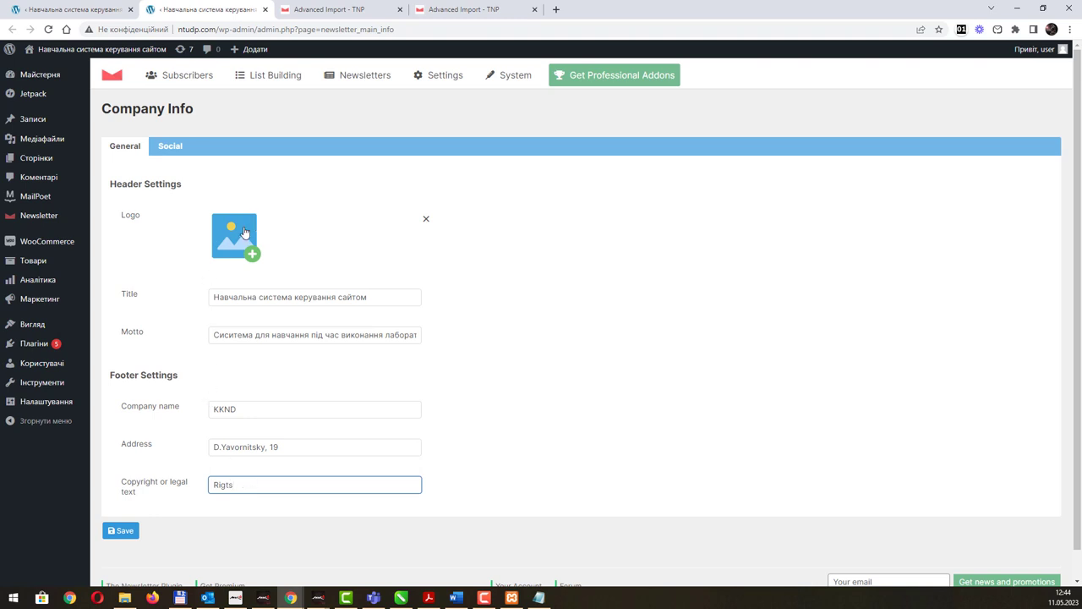
{"action": "left_click", "coordinate": [167, 147]}
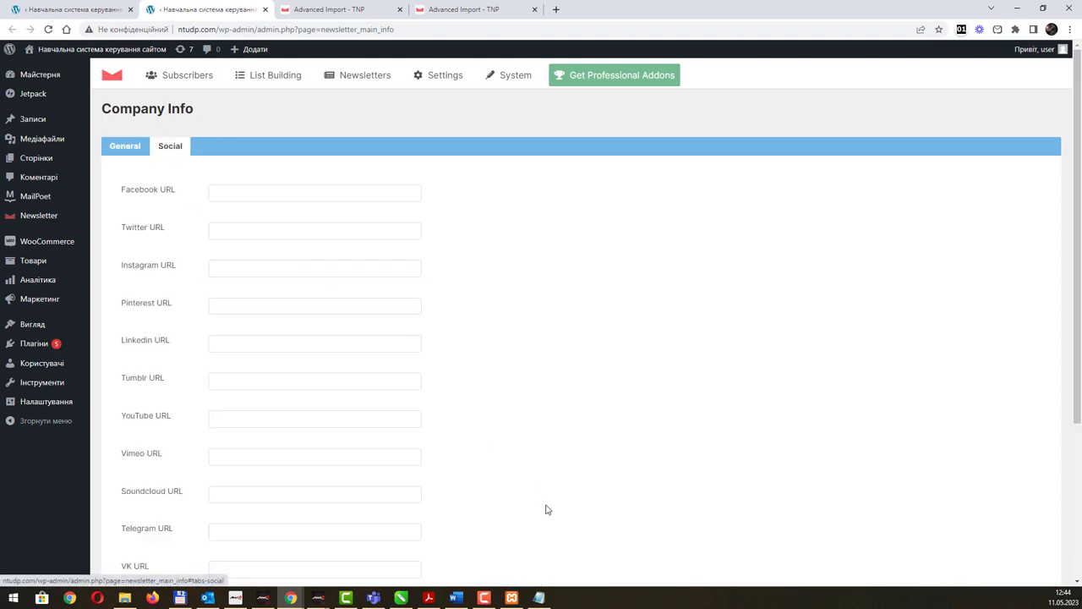
Load okmm.nmu.org.ua in a new Chrome tab and bring up the Facebook icon's context menu.
{"action": "left_click", "coordinate": [555, 10]}
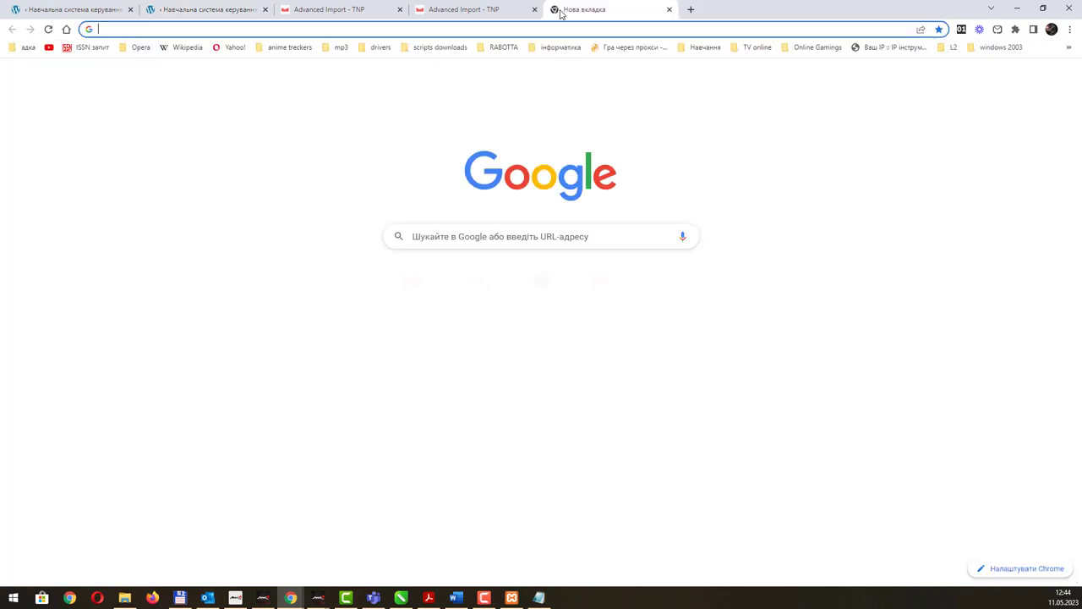
{"action": "type", "text": "okmm"}
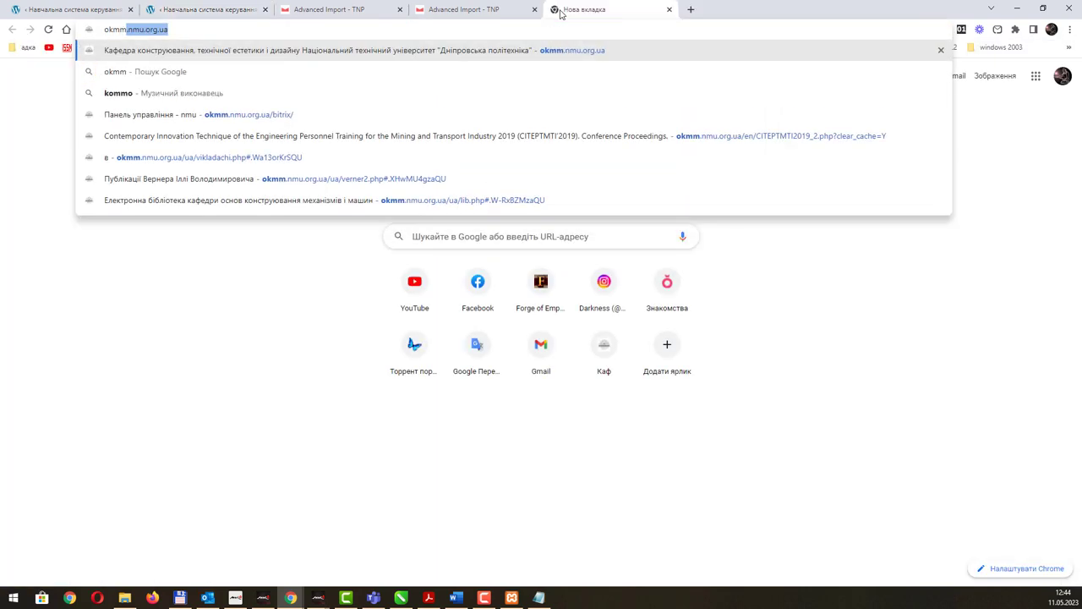
{"action": "key", "text": "Return"}
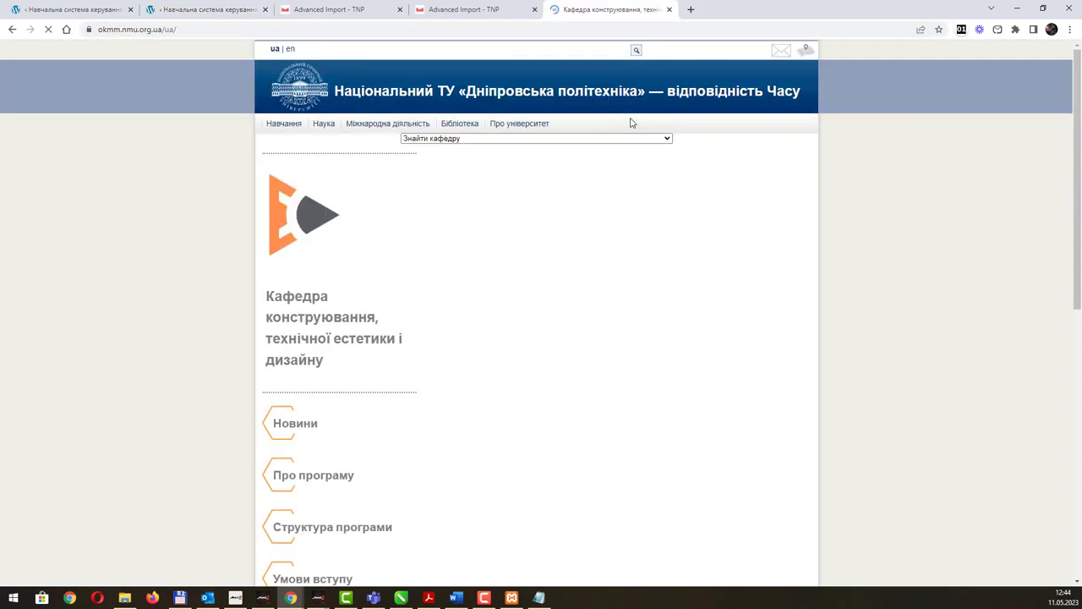
{"action": "right_click", "coordinate": [648, 162]}
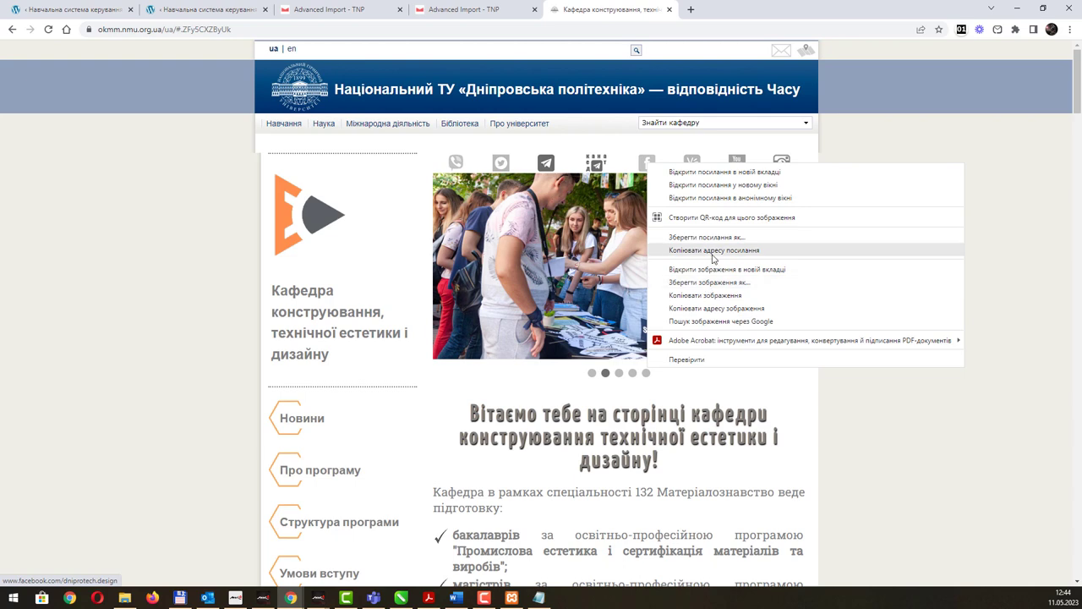
Copy the department's Facebook and Twitter links into the Company Info Facebook and Twitter URL fields.
{"action": "left_click", "coordinate": [475, 12]}
{"action": "left_click", "coordinate": [476, 12]}
{"action": "left_click", "coordinate": [330, 12]}
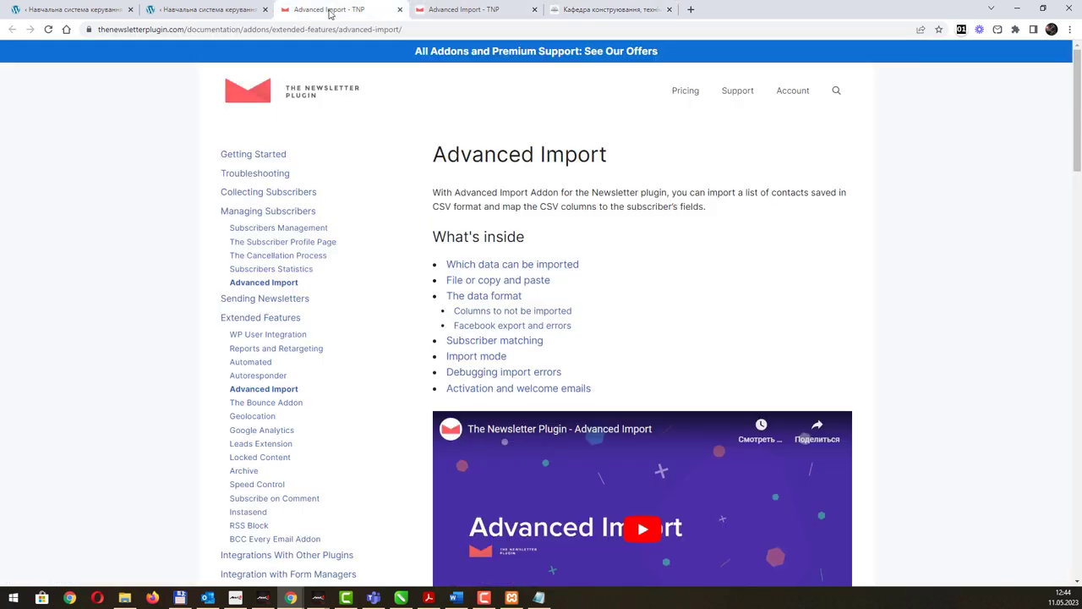
{"action": "left_click", "coordinate": [214, 10]}
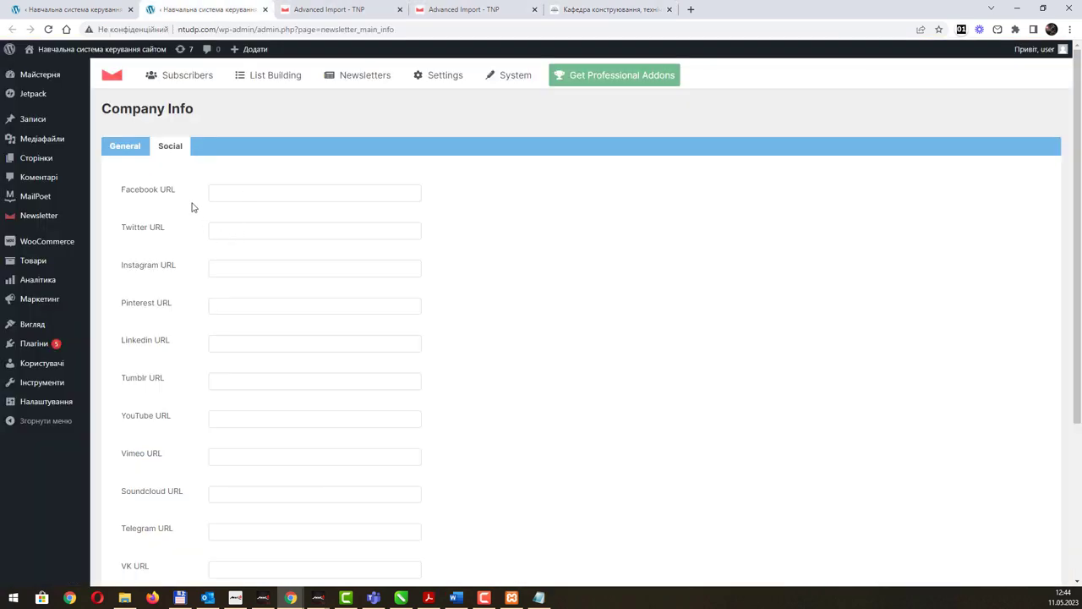
{"action": "left_click", "coordinate": [251, 190]}
{"action": "type", "text": "http://www.facebook.com/dniprotech.design"}
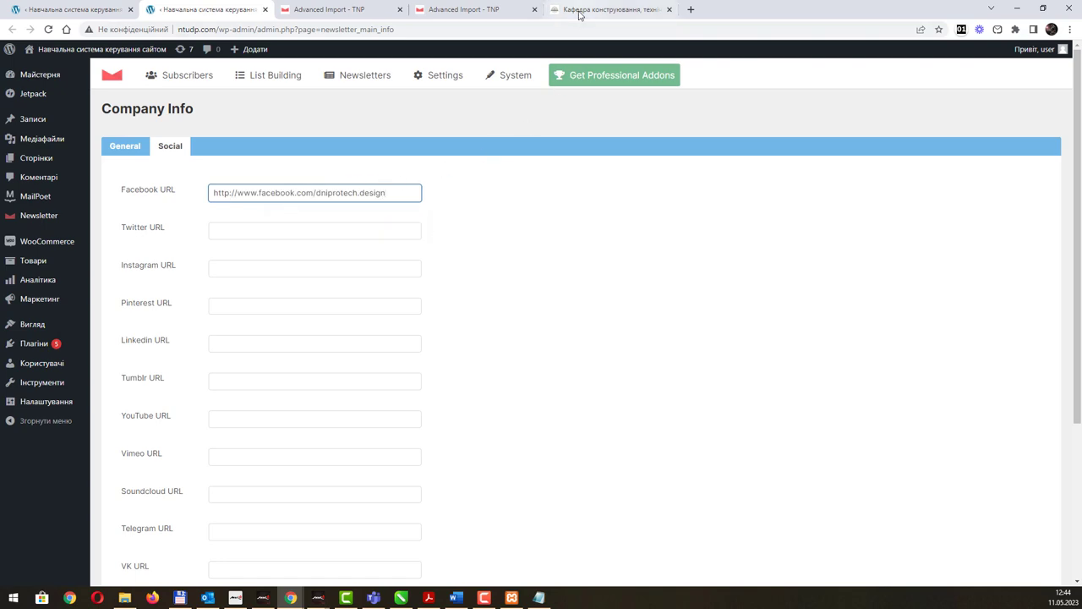
{"action": "left_click", "coordinate": [580, 10]}
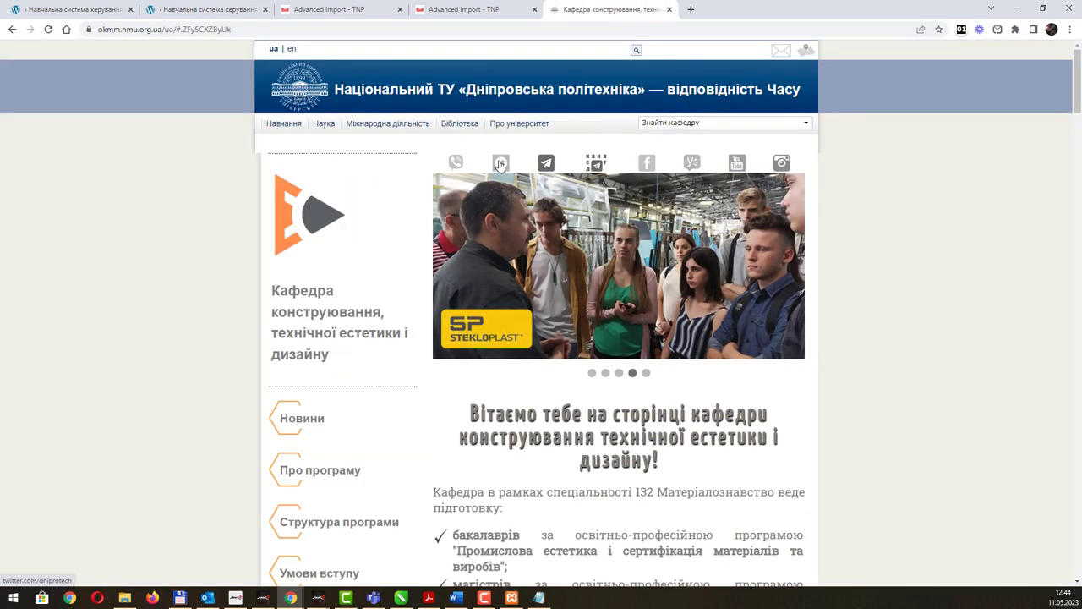
{"action": "right_click", "coordinate": [500, 164]}
{"action": "left_click", "coordinate": [560, 251]}
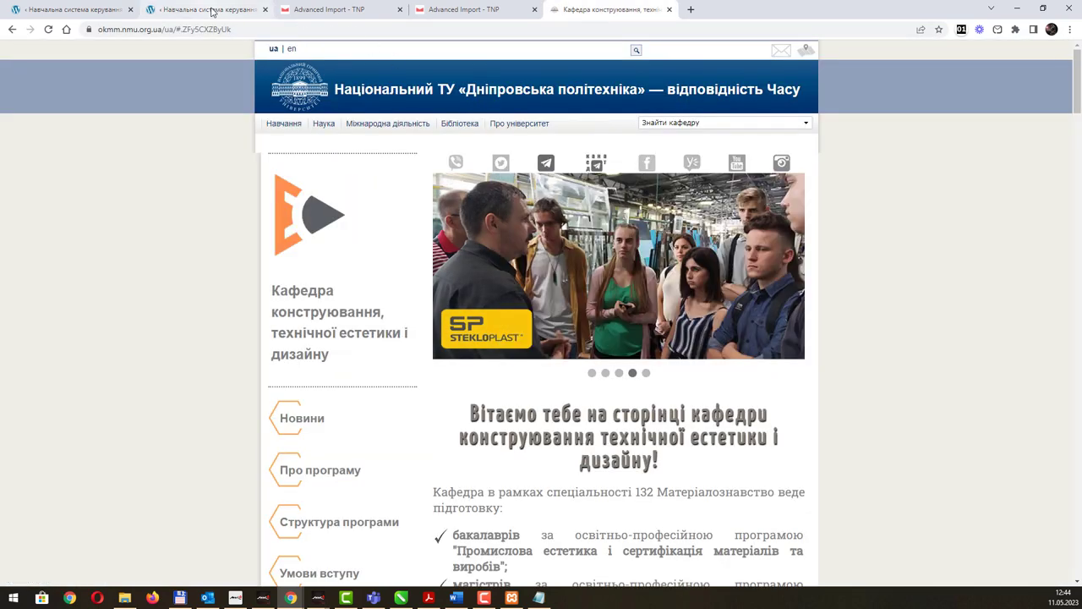
{"action": "left_click", "coordinate": [212, 11]}
{"action": "left_click", "coordinate": [252, 230]}
{"action": "key", "text": "ctrl+v"}
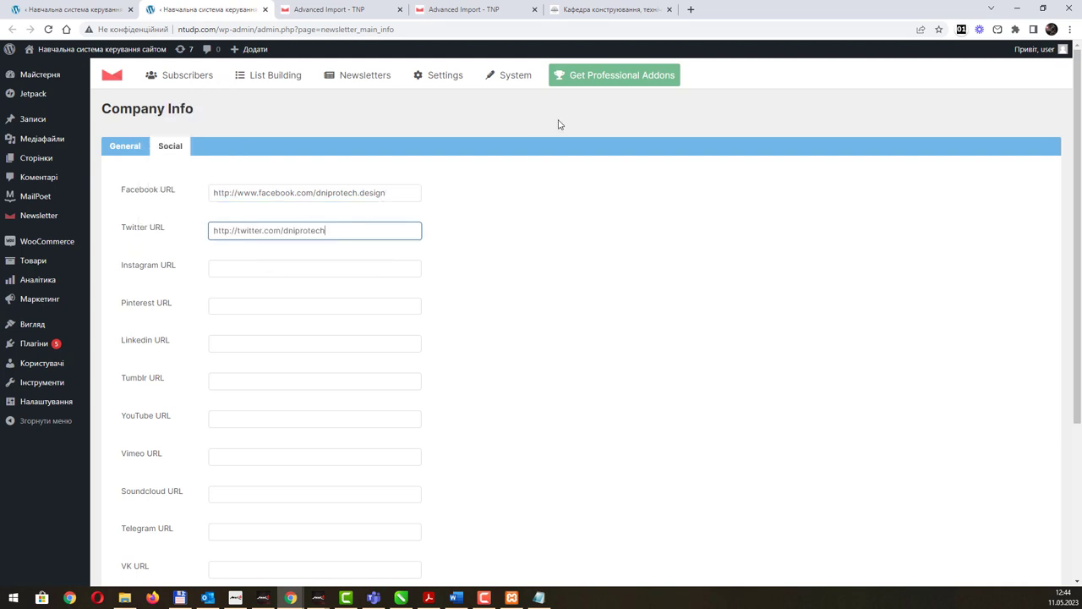
Copy the department's Instagram and YouTube links into their Company Info URL fields.
{"action": "left_click", "coordinate": [591, 10]}
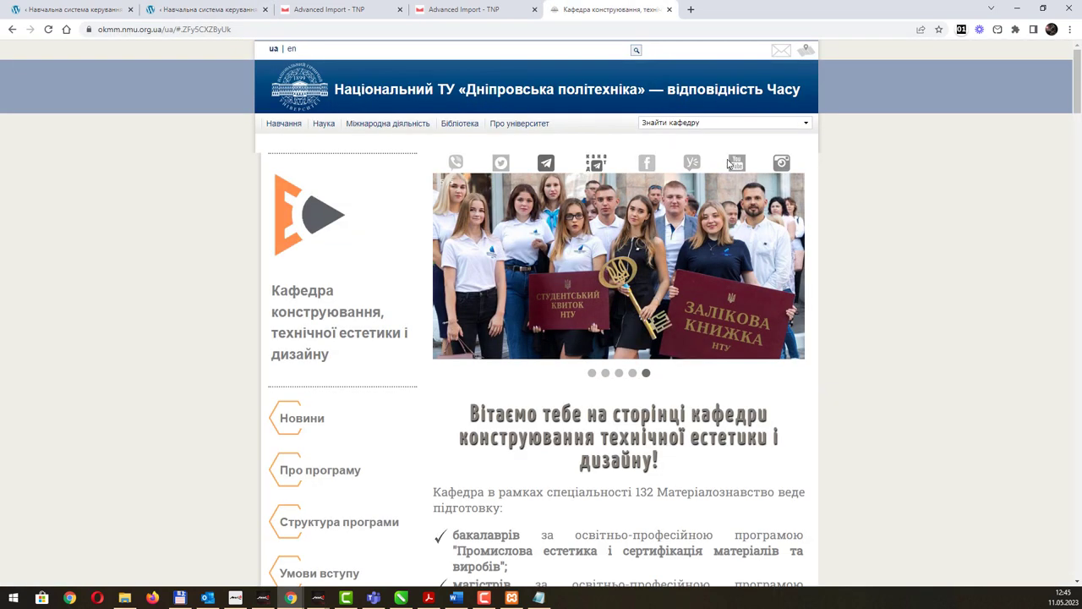
{"action": "right_click", "coordinate": [779, 165]}
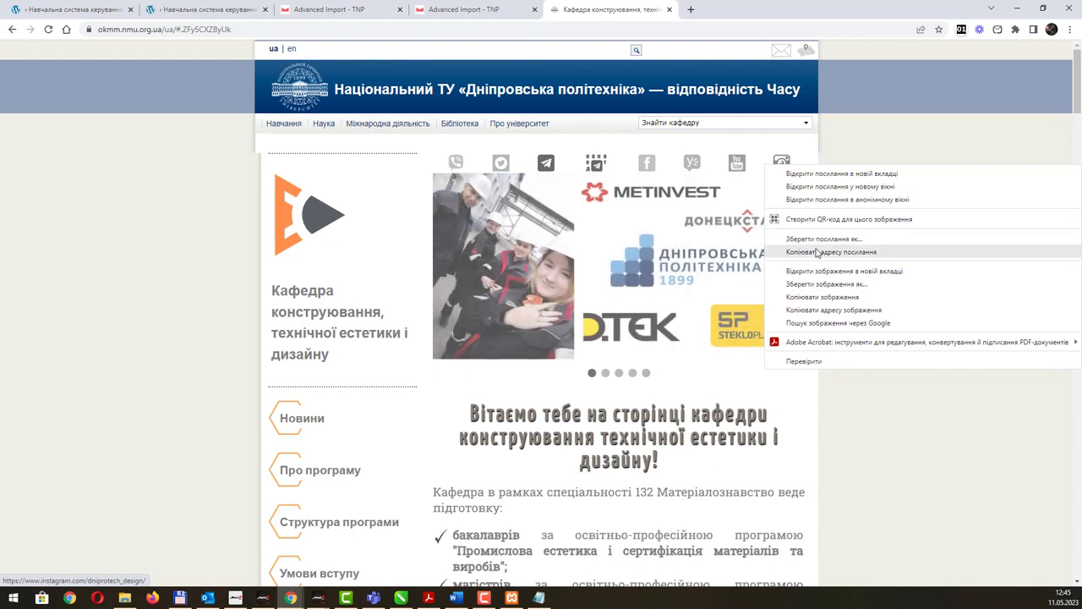
{"action": "left_click", "coordinate": [817, 252]}
{"action": "left_click", "coordinate": [211, 10]}
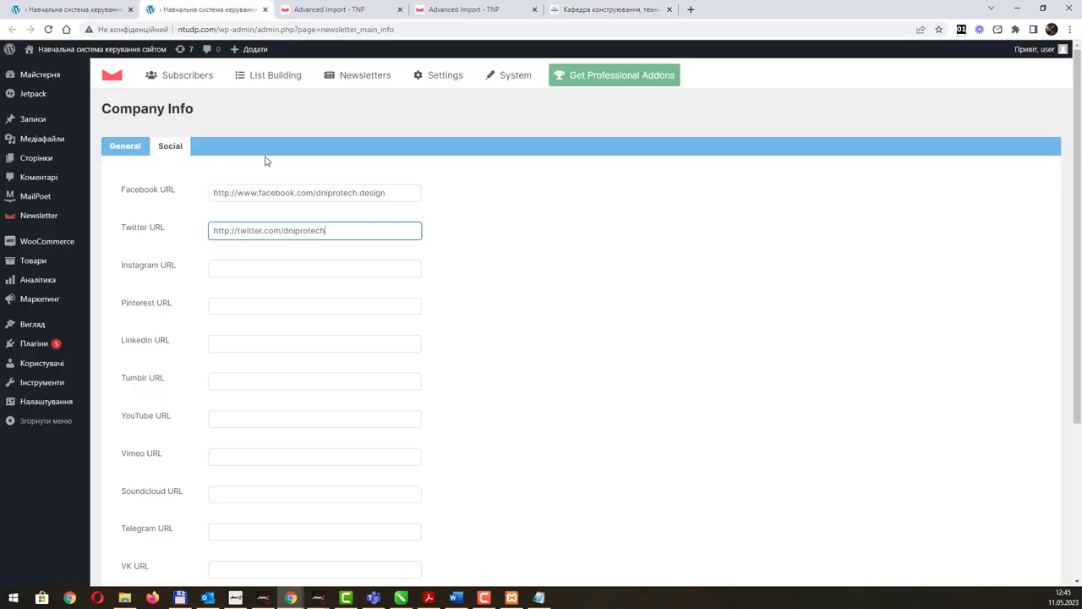
{"action": "left_click", "coordinate": [245, 269]}
{"action": "key", "text": "ctrl+v"}
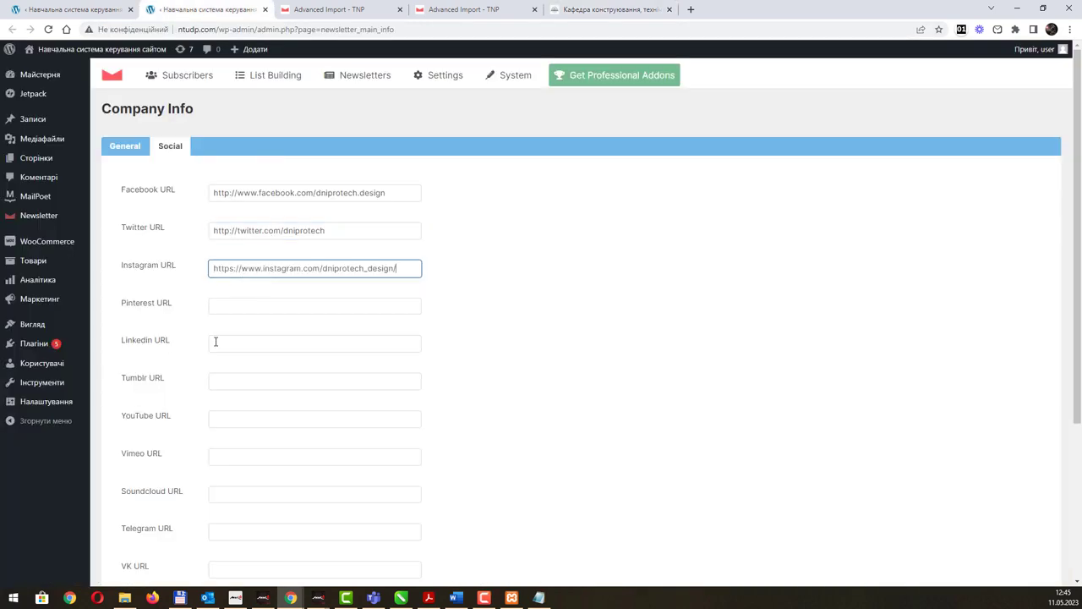
{"action": "left_click", "coordinate": [610, 9]}
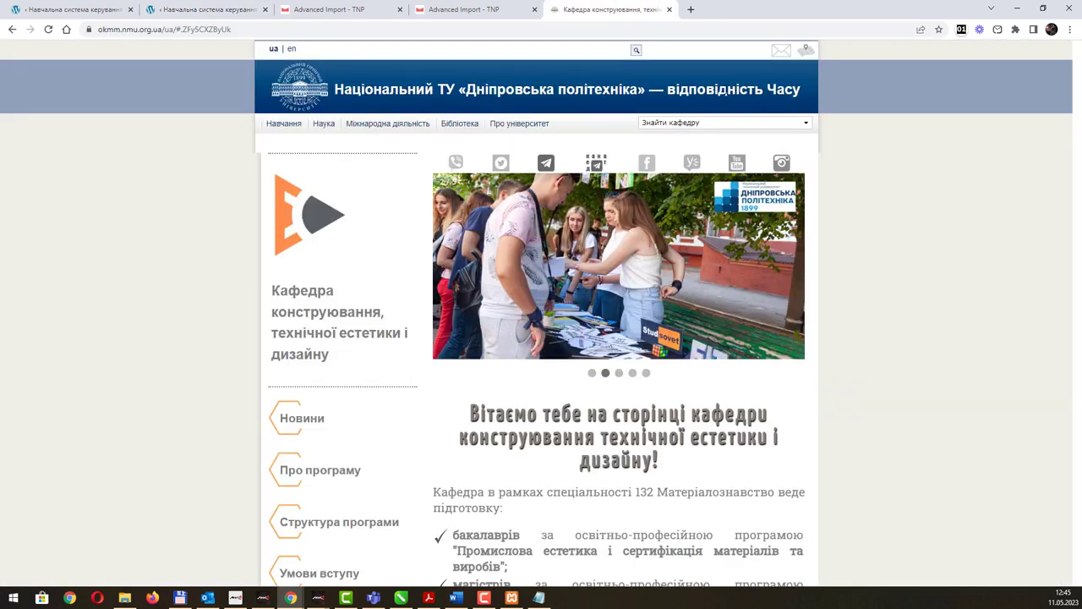
{"action": "right_click", "coordinate": [738, 166]}
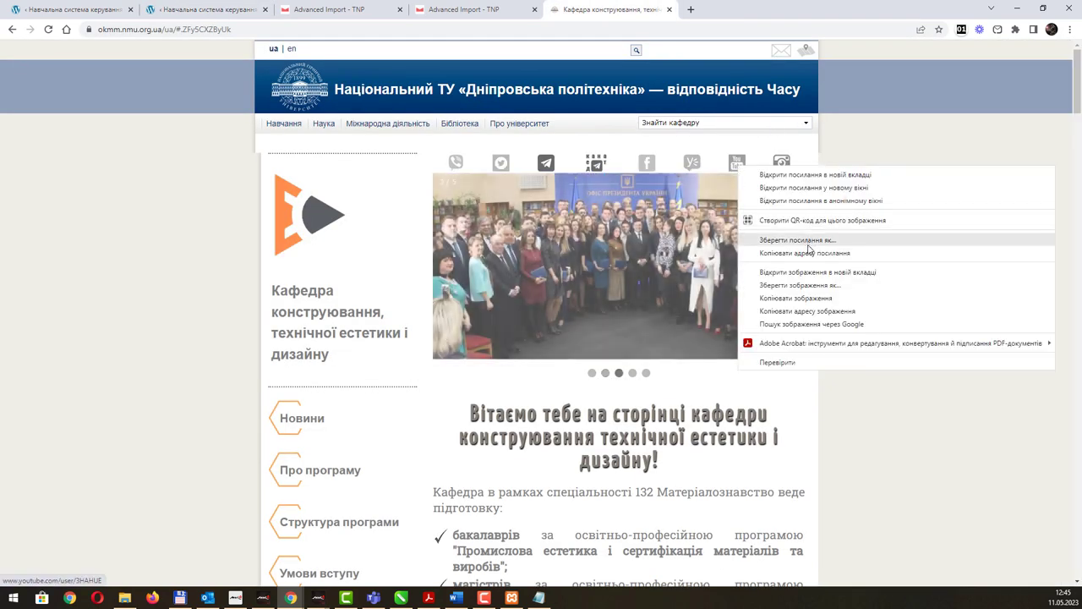
{"action": "left_click", "coordinate": [811, 251]}
{"action": "left_click", "coordinate": [164, 7]}
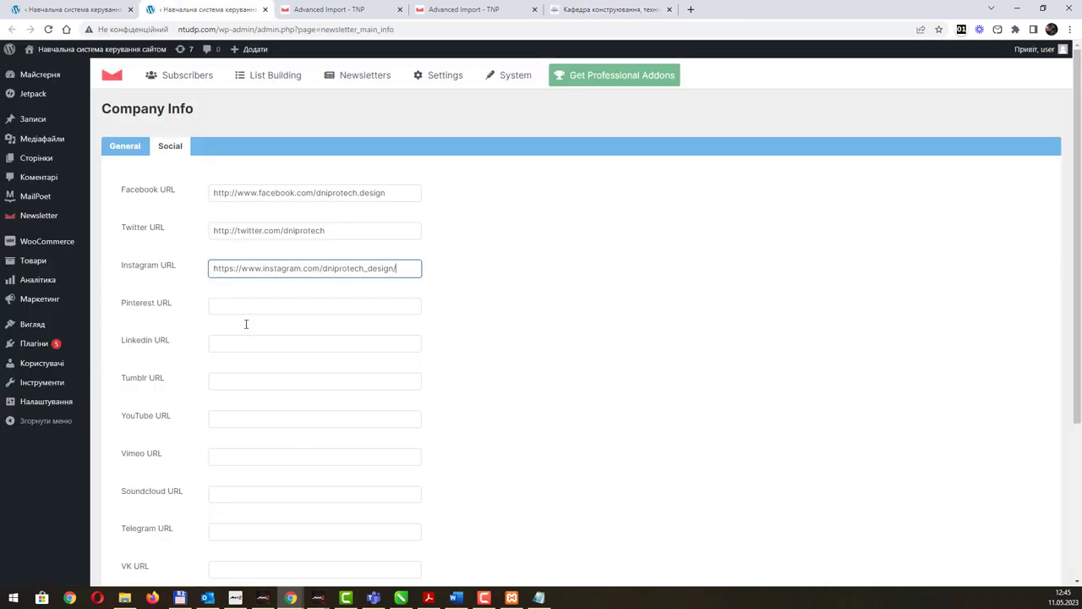
{"action": "left_click", "coordinate": [224, 421]}
{"action": "key", "text": "ctrl+v"}
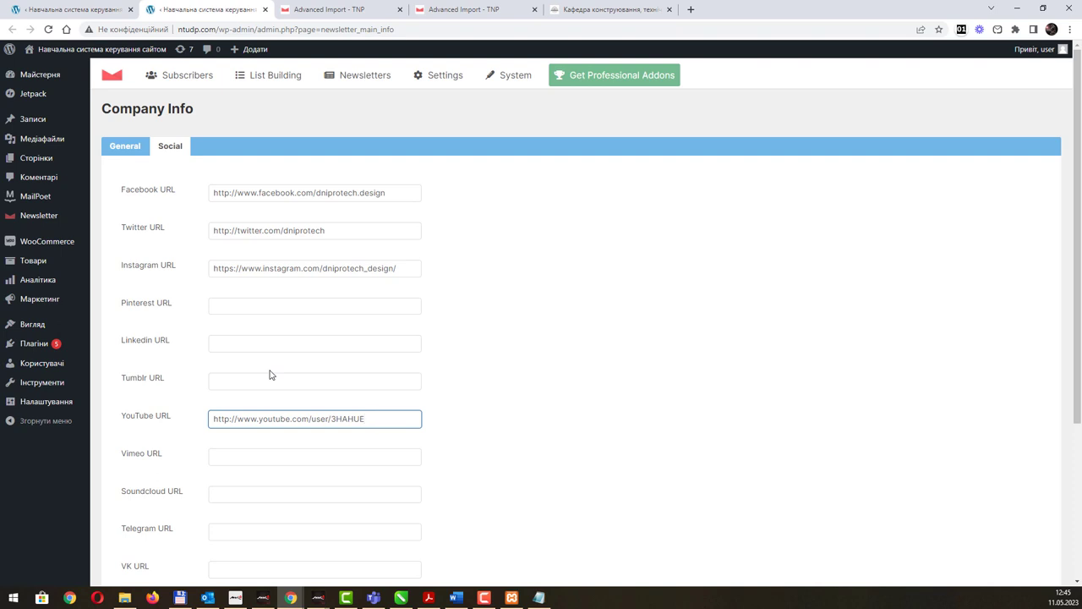
Save the Company Info social profile links.
{"action": "scroll", "coordinate": [271, 375], "scroll_direction": "down", "scroll_amount": 3}
{"action": "left_click", "coordinate": [124, 501]}
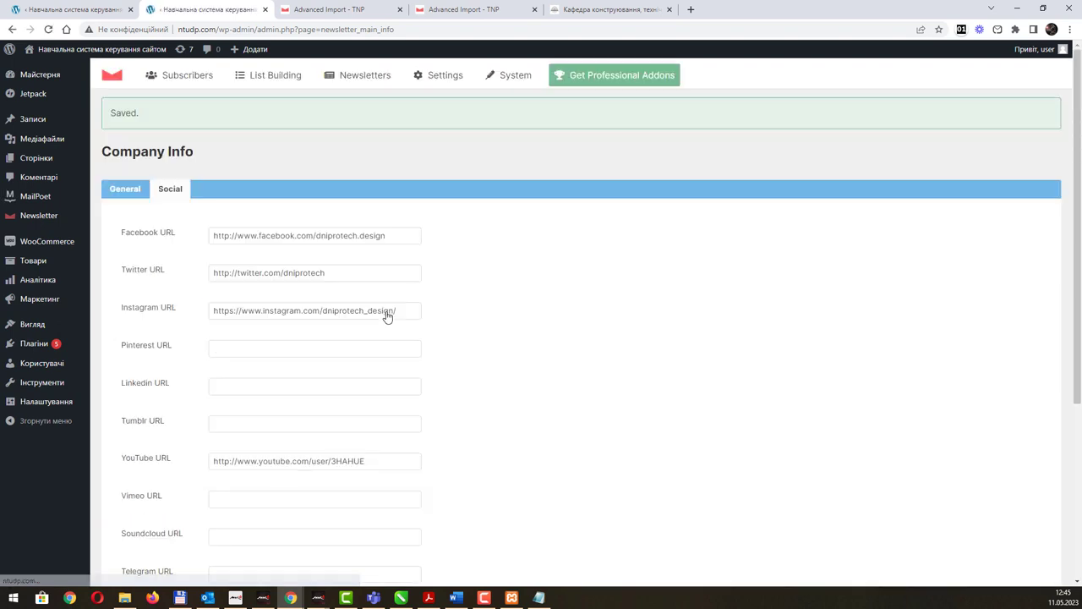
{"action": "left_click", "coordinate": [88, 14]}
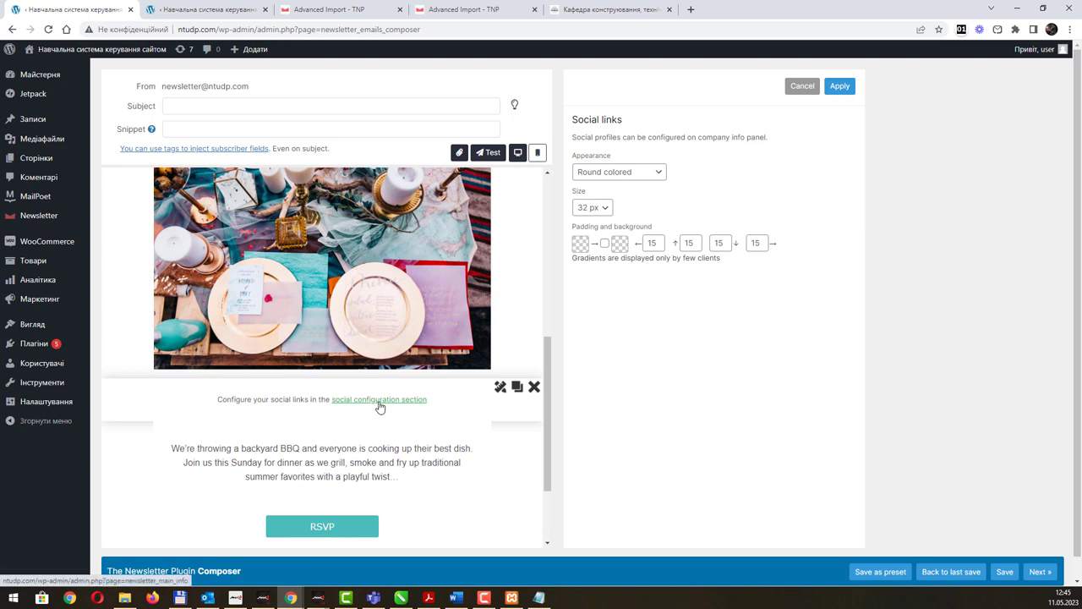
Apply the Social links block, then duplicate it and delete the copy to refresh it.
{"action": "left_click", "coordinate": [840, 91]}
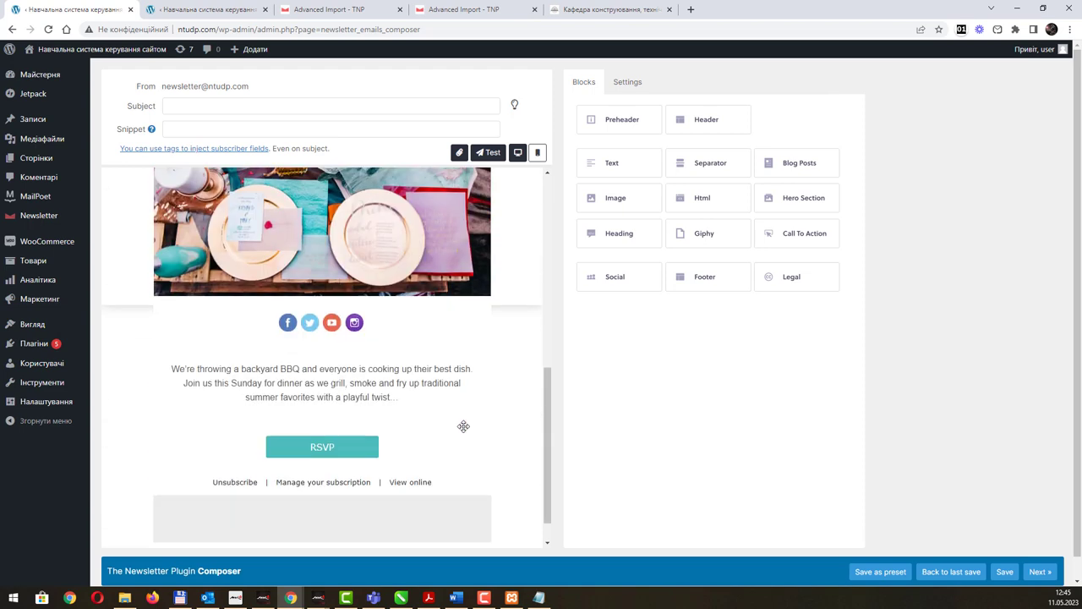
{"action": "scroll", "coordinate": [464, 426], "scroll_direction": "down", "scroll_amount": 1}
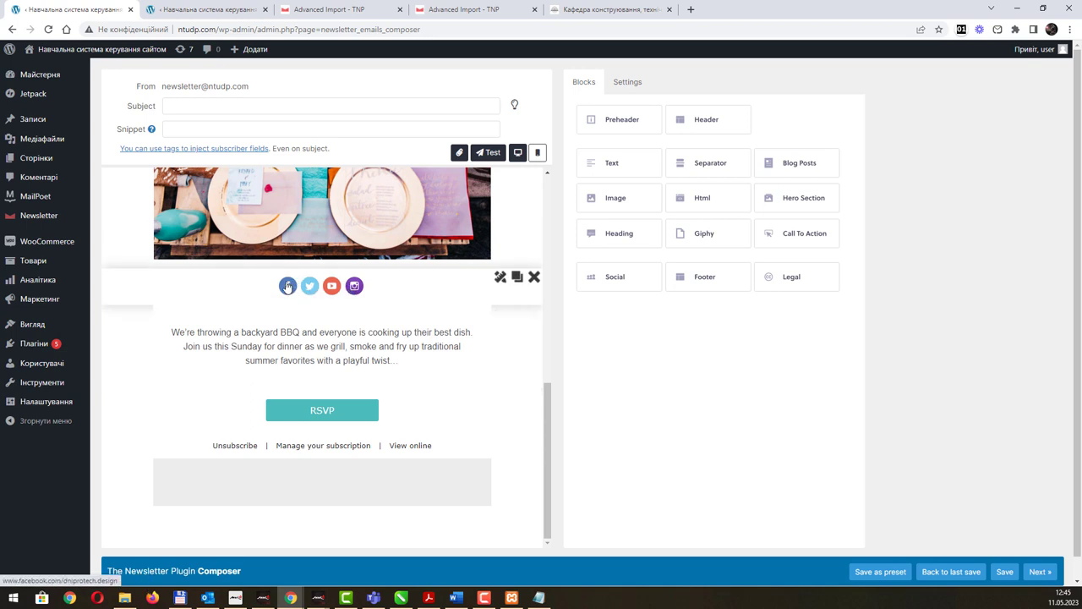
{"action": "left_click", "coordinate": [516, 279]}
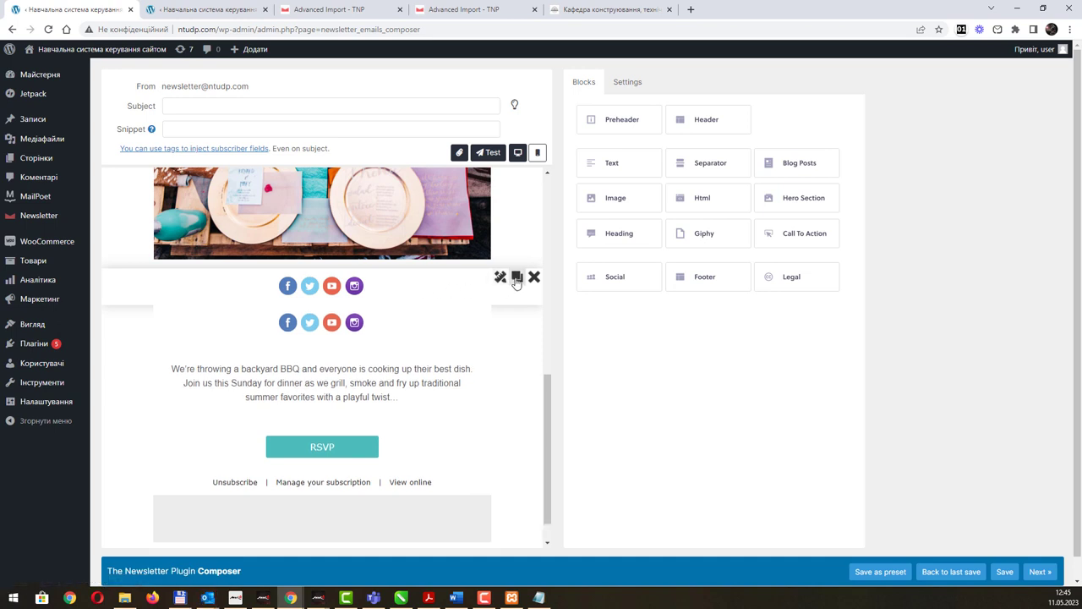
{"action": "mouse_move", "coordinate": [423, 313]}
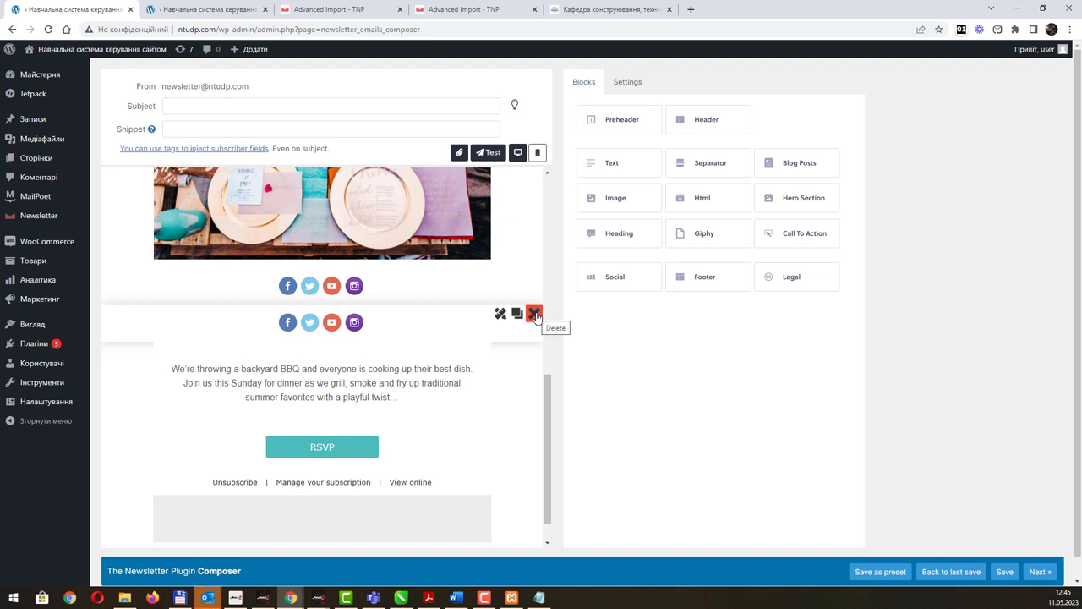
{"action": "left_click", "coordinate": [535, 315]}
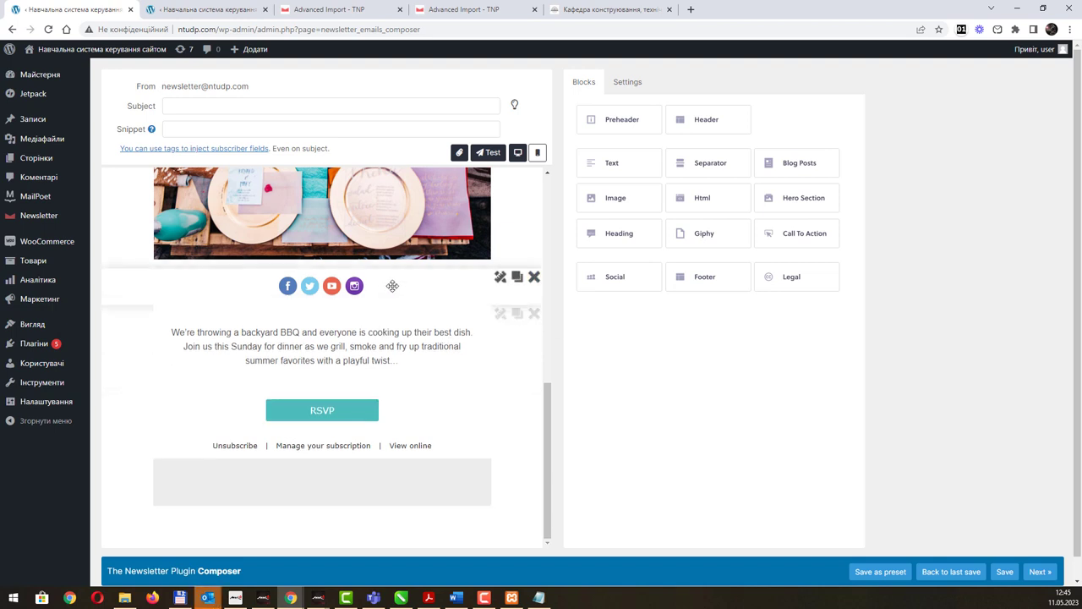
Keep the social block's icon style as Round colored and apply the settings.
{"action": "left_click", "coordinate": [500, 277]}
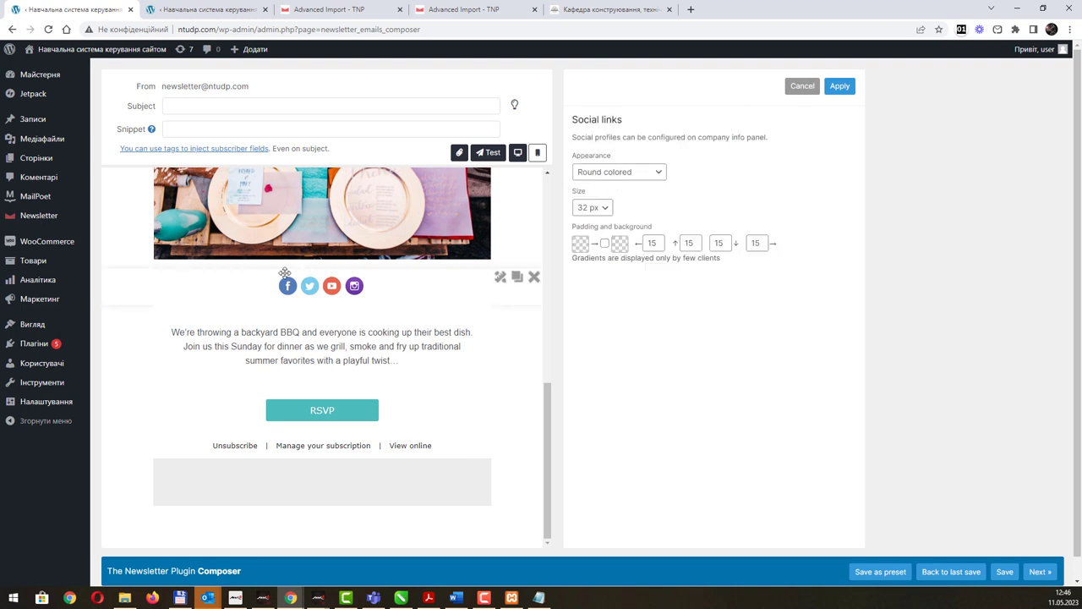
{"action": "left_click", "coordinate": [655, 174]}
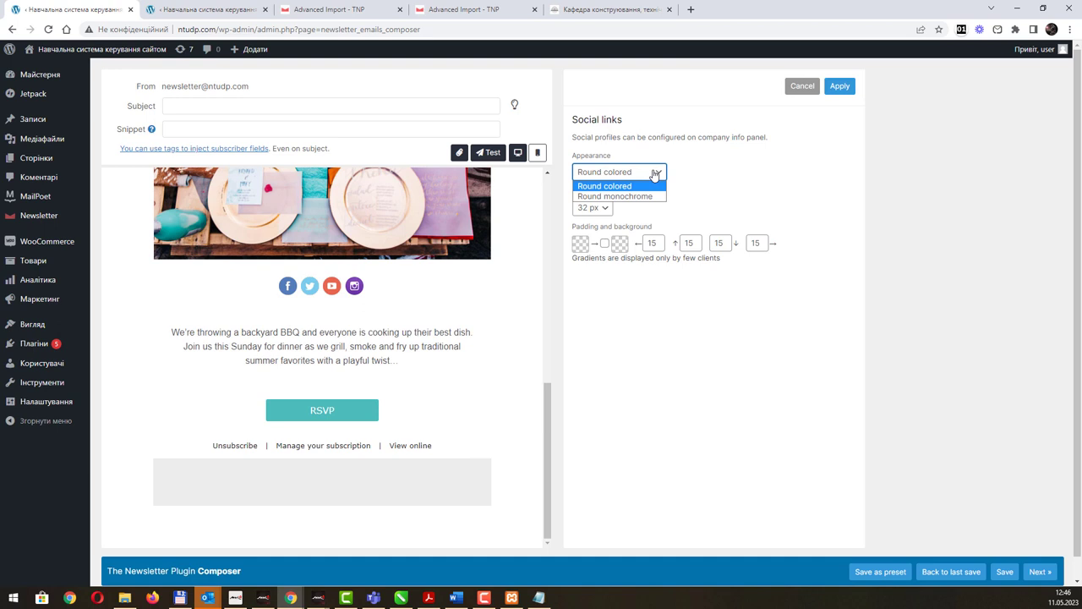
{"action": "left_click", "coordinate": [655, 173]}
{"action": "left_click", "coordinate": [655, 174]}
{"action": "left_click", "coordinate": [655, 173]}
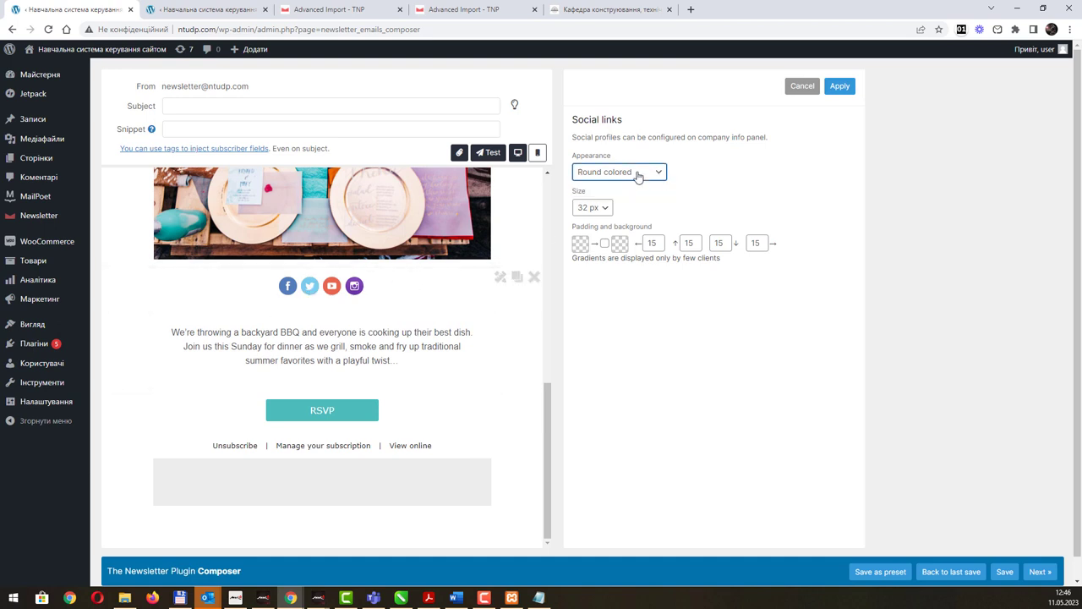
{"action": "left_click", "coordinate": [638, 175]}
{"action": "left_click", "coordinate": [639, 175]}
{"action": "left_click", "coordinate": [839, 87]}
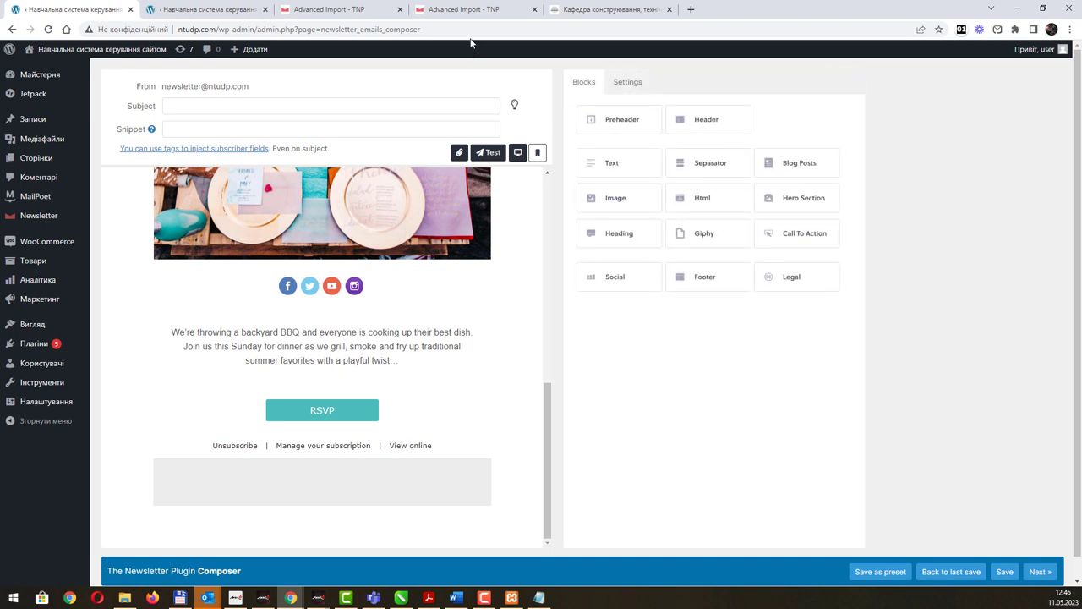
Review Company Info's social fields, then bring up the Telegram link's menu on the department website.
{"action": "left_click", "coordinate": [461, 11]}
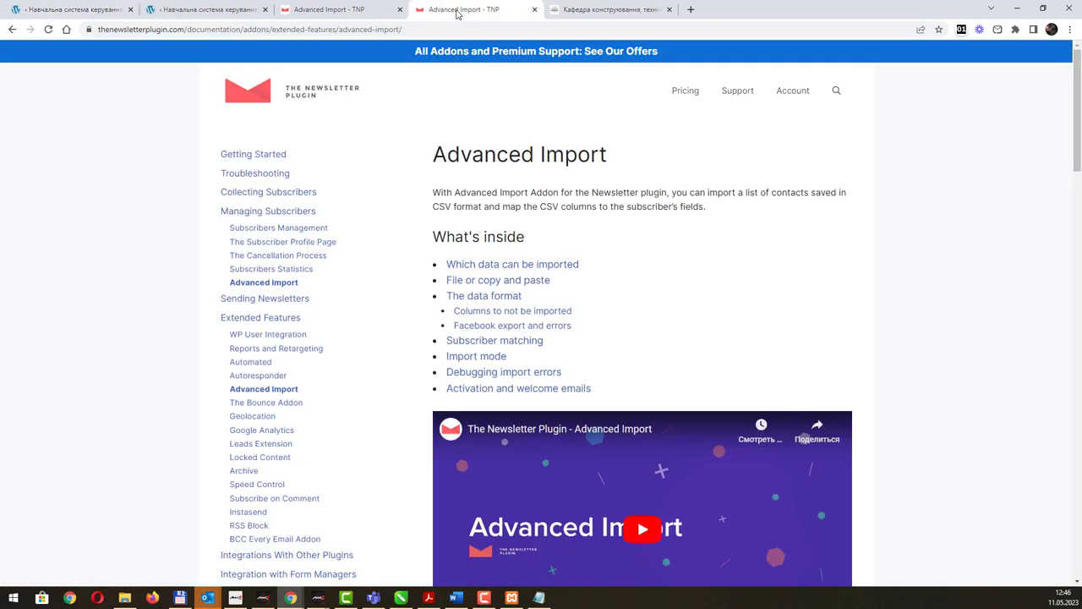
{"action": "key", "text": "ctrl+Tab"}
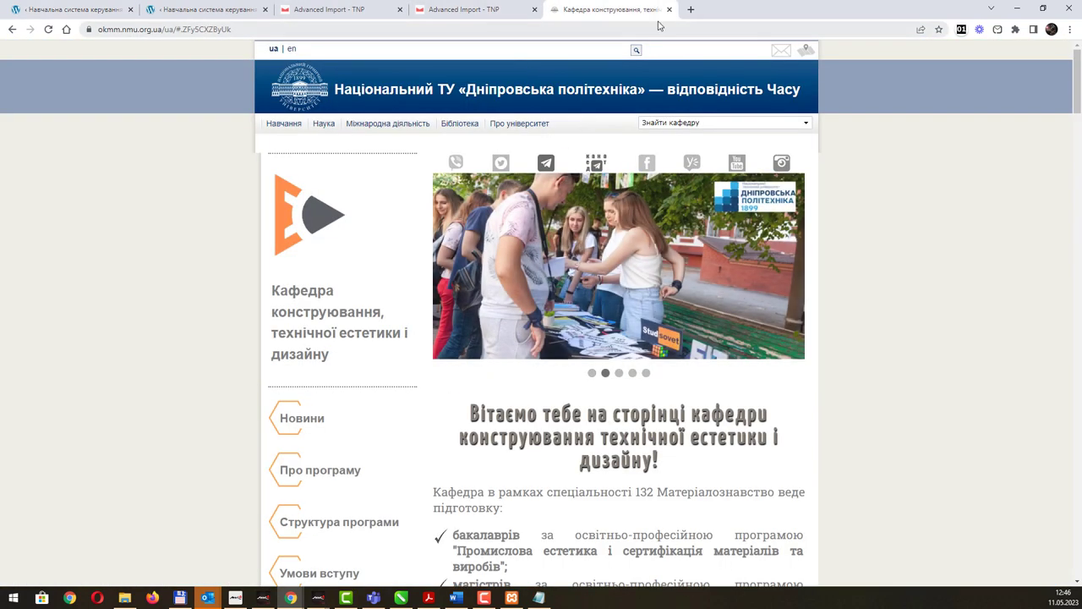
{"action": "left_click", "coordinate": [320, 11]}
{"action": "left_click", "coordinate": [207, 11]}
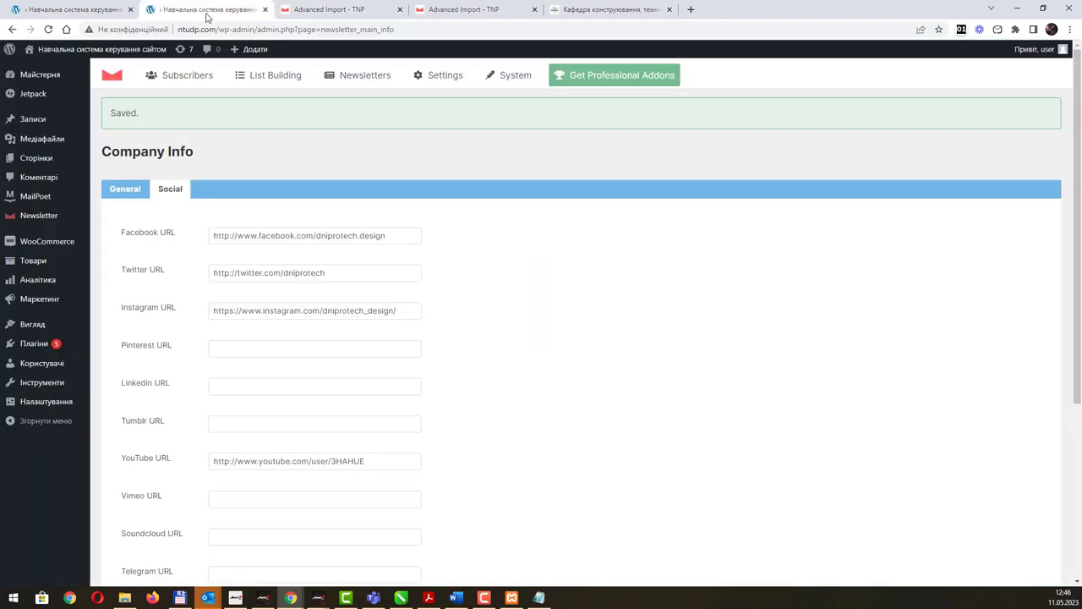
{"action": "scroll", "coordinate": [302, 415], "scroll_direction": "down", "scroll_amount": 2}
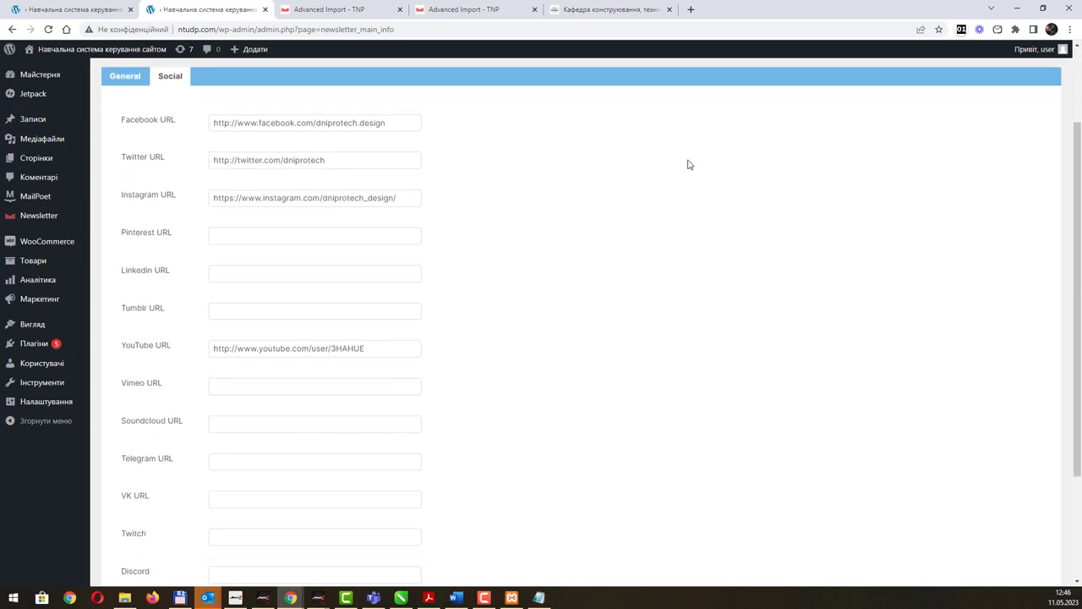
{"action": "left_click", "coordinate": [596, 11]}
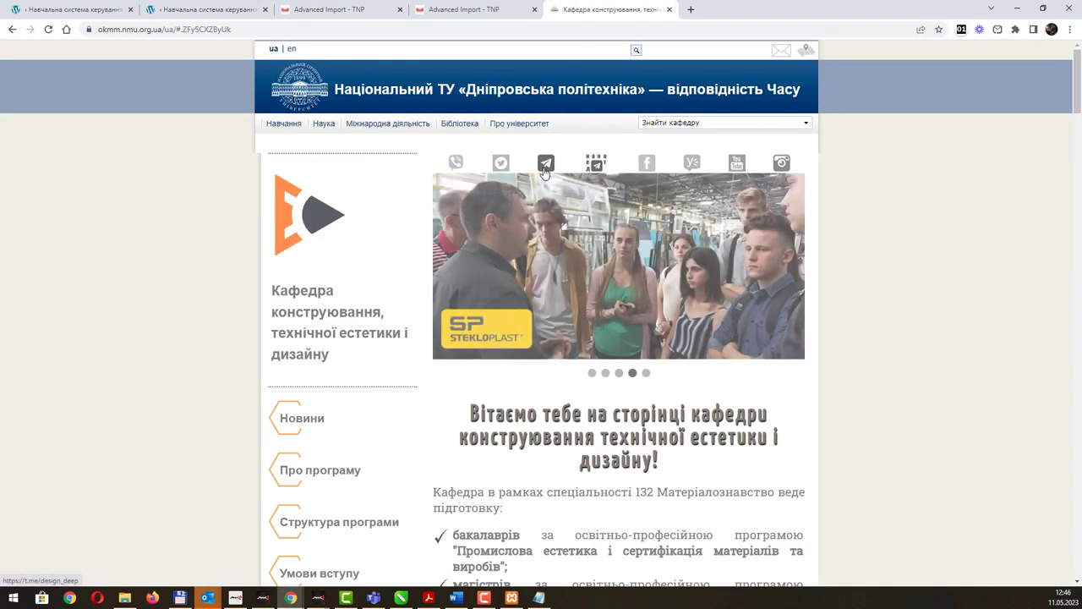
{"action": "right_click", "coordinate": [546, 159]}
{"action": "left_click", "coordinate": [272, 56]}
{"action": "left_click", "coordinate": [209, 10]}
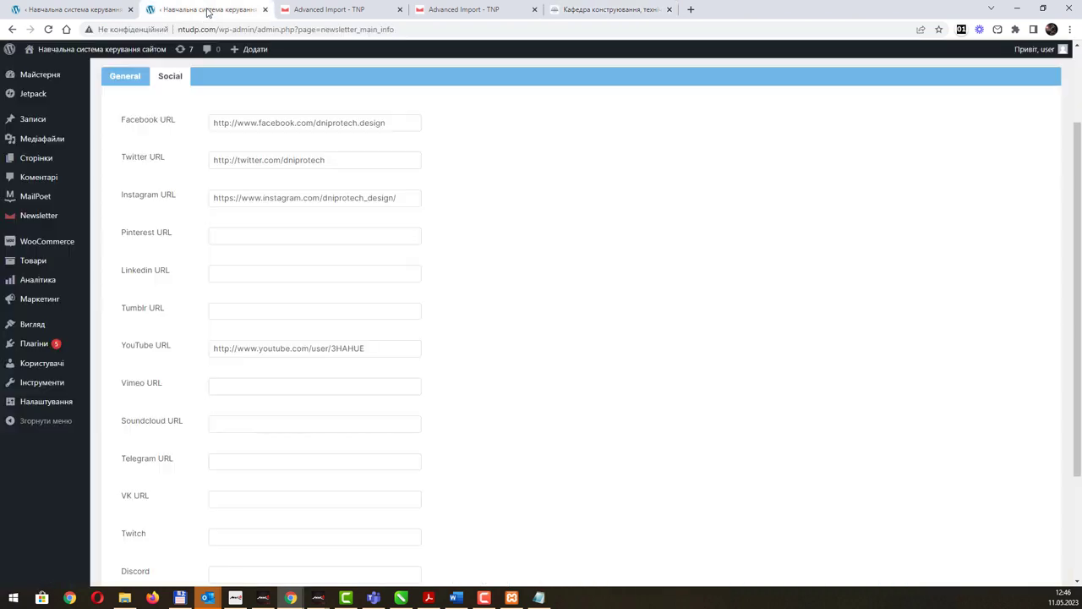
{"action": "left_click", "coordinate": [231, 461]}
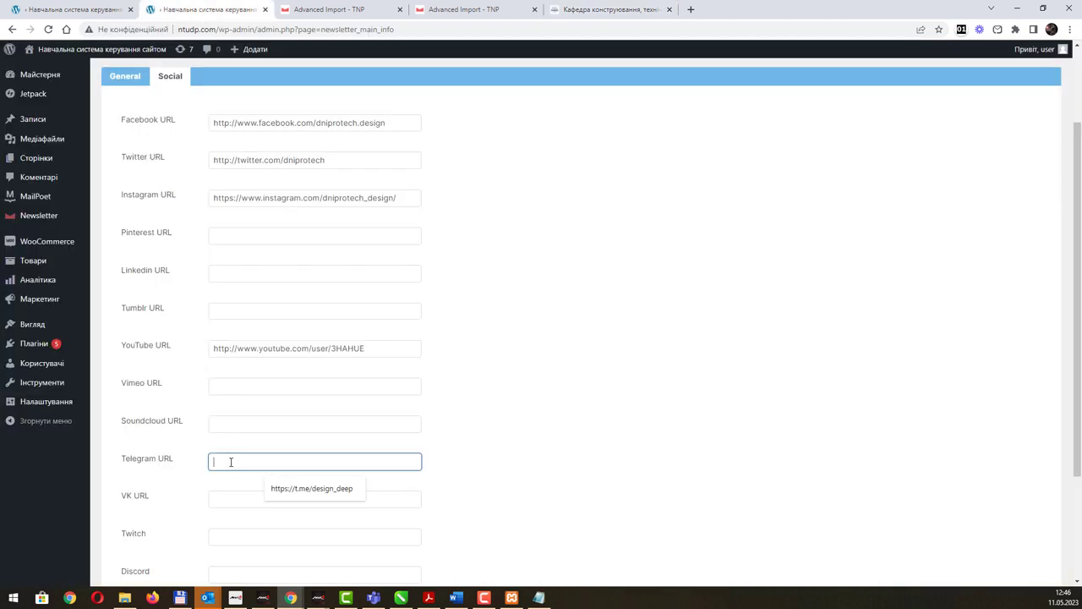
{"action": "type", "text": "https://t.me/design_deep"}
{"action": "scroll", "coordinate": [525, 417], "scroll_direction": "down", "scroll_amount": 2}
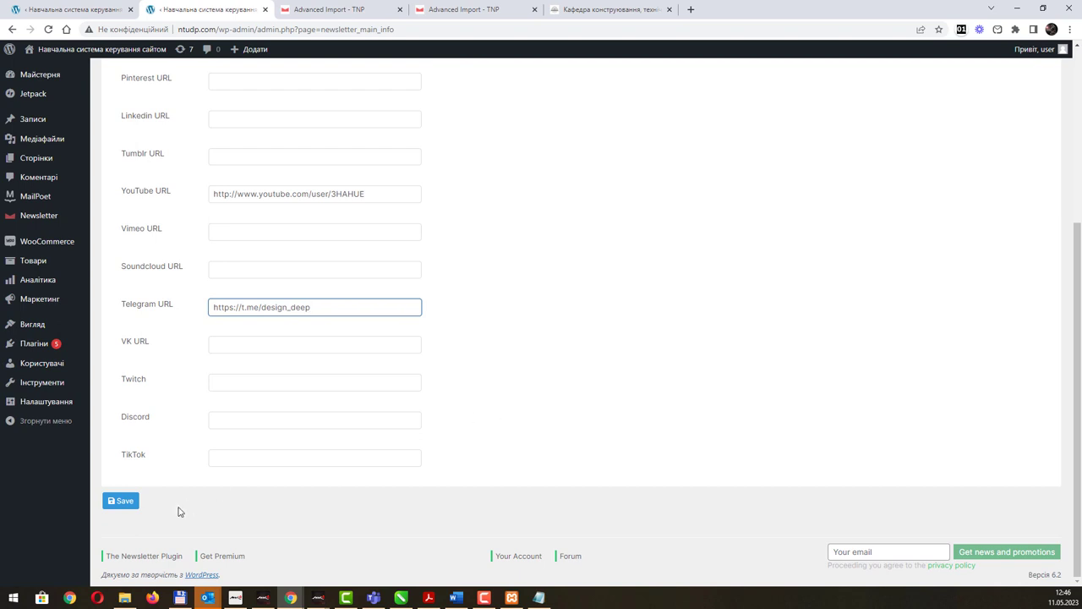
{"action": "left_click", "coordinate": [585, 10]}
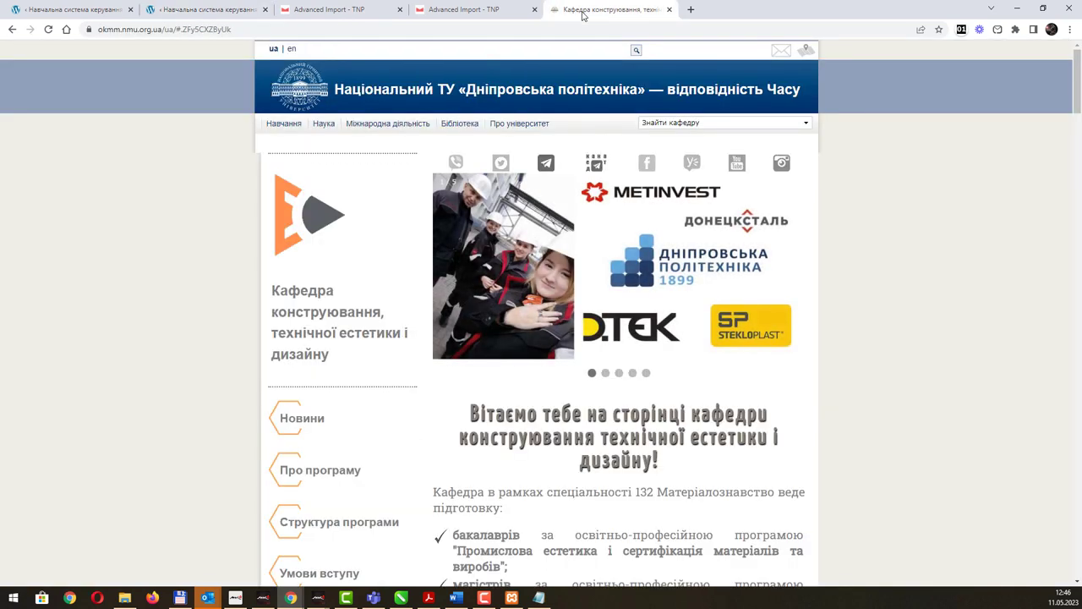
{"action": "left_click", "coordinate": [209, 10]}
{"action": "left_click", "coordinate": [120, 501]}
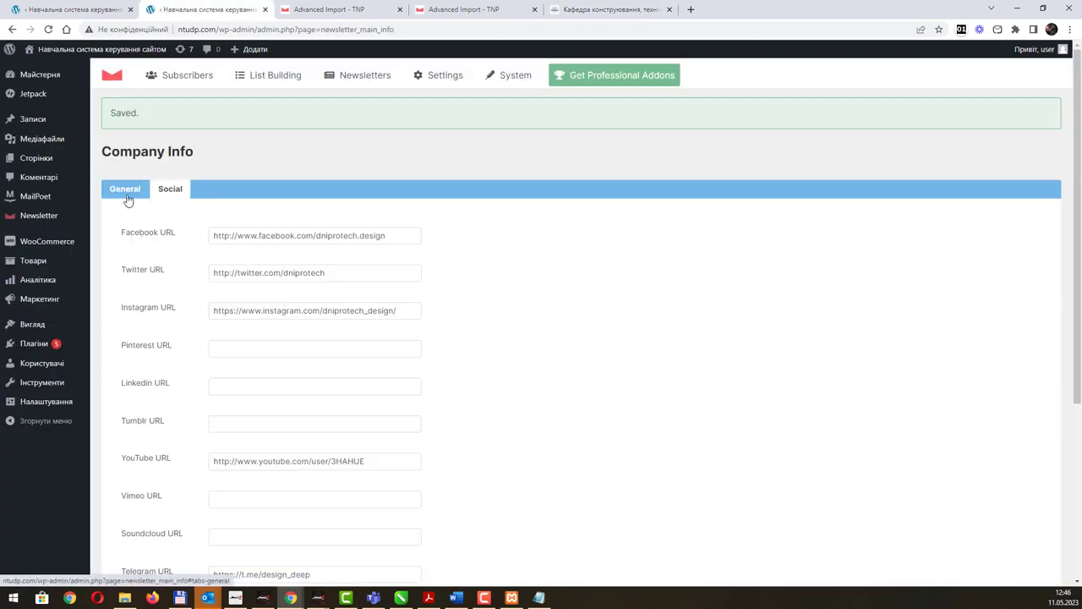
{"action": "left_click", "coordinate": [127, 199]}
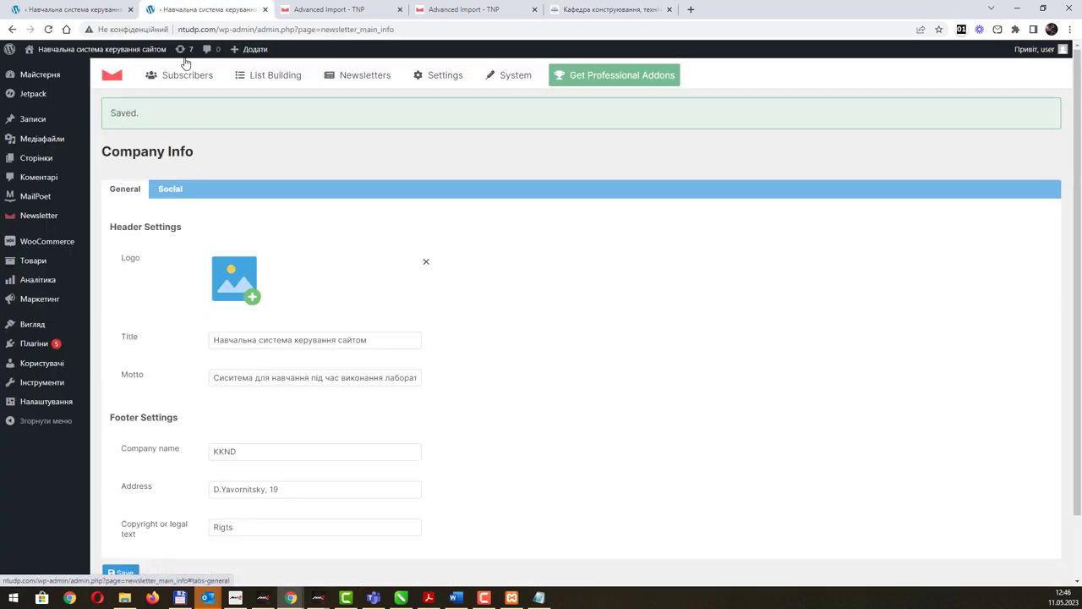
{"action": "left_click", "coordinate": [99, 9]}
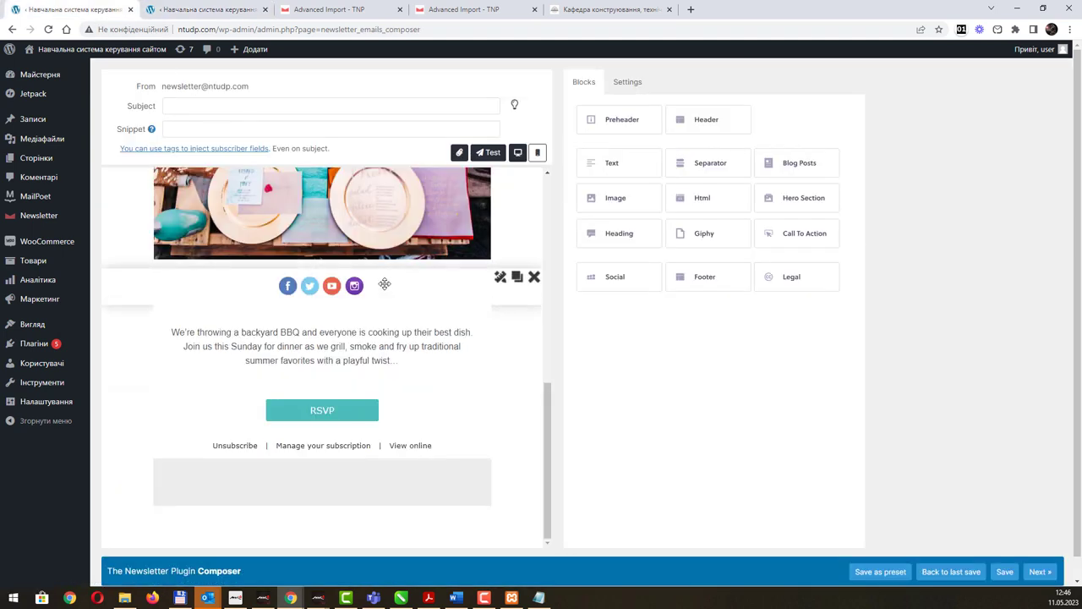
Duplicate and delete the social block, then reapply its settings so the Telegram icon appears.
{"action": "left_click", "coordinate": [517, 276]}
{"action": "left_click", "coordinate": [534, 313]}
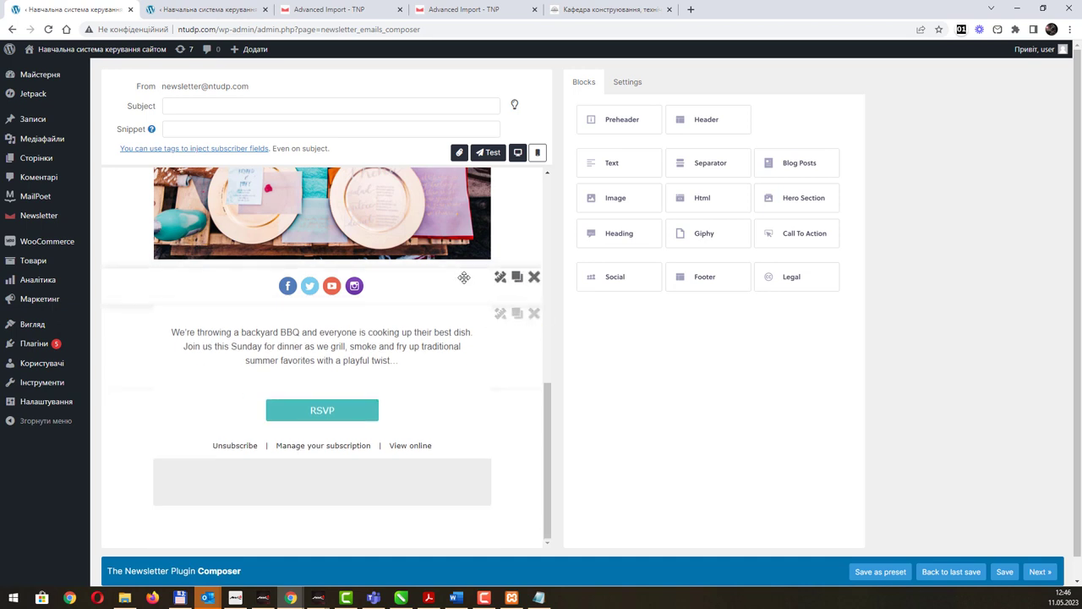
{"action": "left_click", "coordinate": [497, 282]}
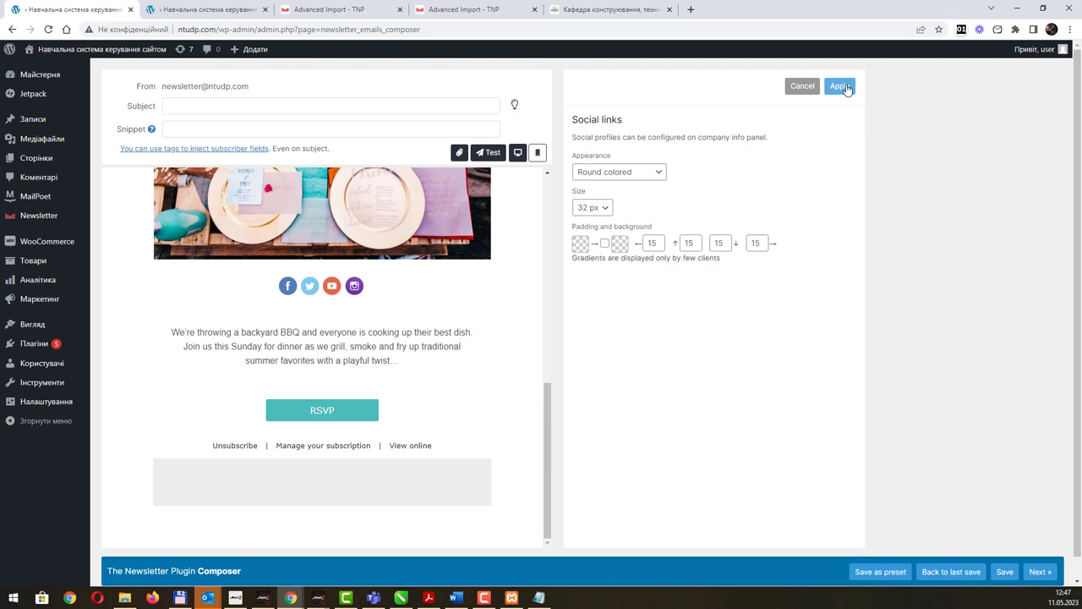
{"action": "left_click", "coordinate": [846, 90]}
{"action": "scroll", "coordinate": [419, 346], "scroll_direction": "up", "scroll_amount": 1}
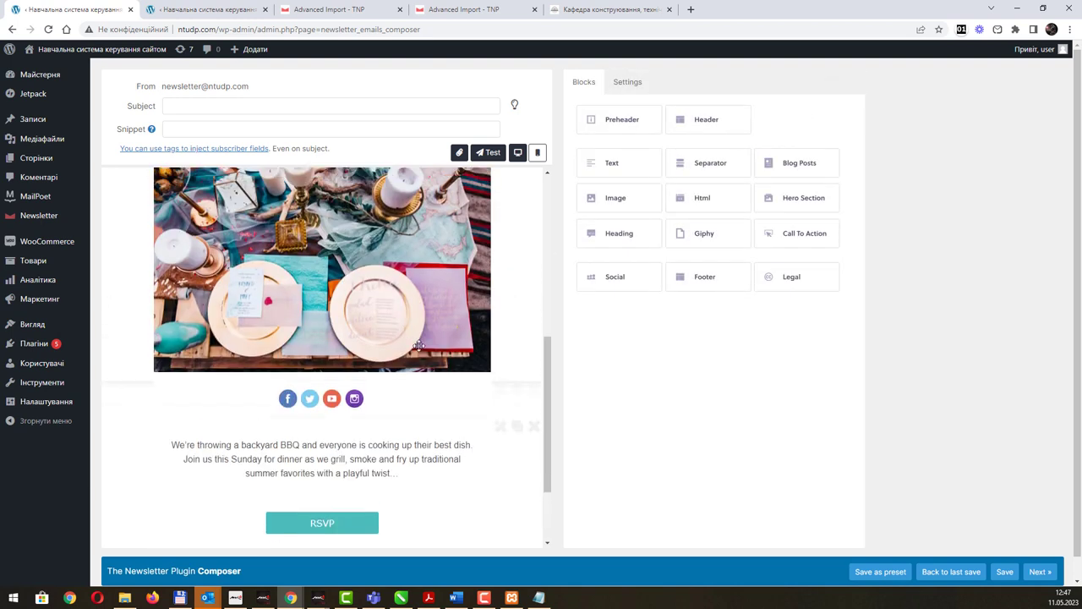
{"action": "scroll", "coordinate": [419, 347], "scroll_direction": "down", "scroll_amount": 3}
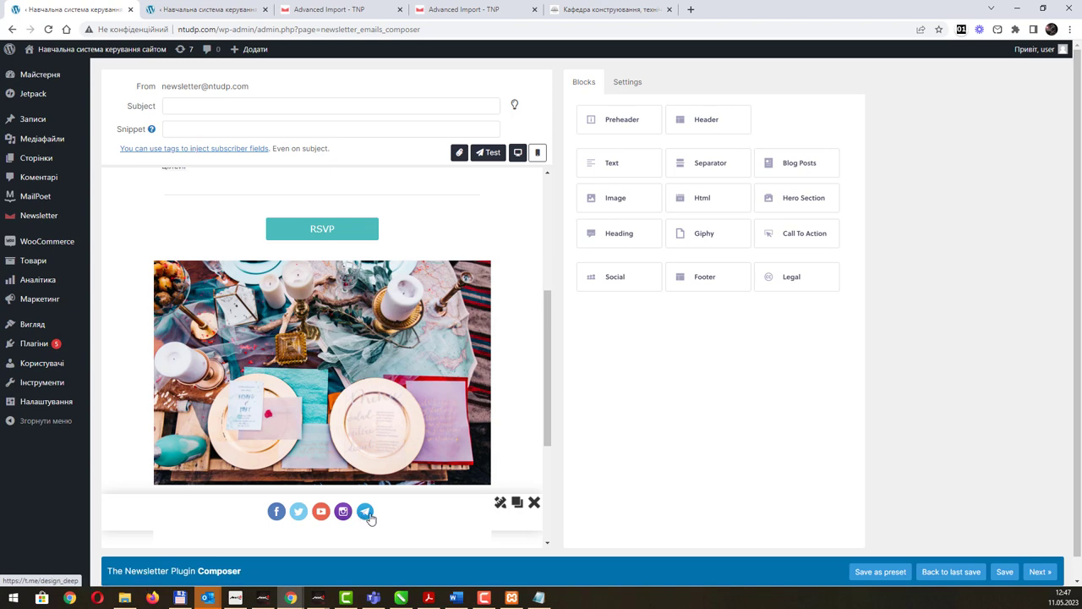
{"action": "scroll", "coordinate": [321, 356], "scroll_direction": "down", "scroll_amount": 1}
{"action": "scroll", "coordinate": [251, 180], "scroll_direction": "up", "scroll_amount": 4}
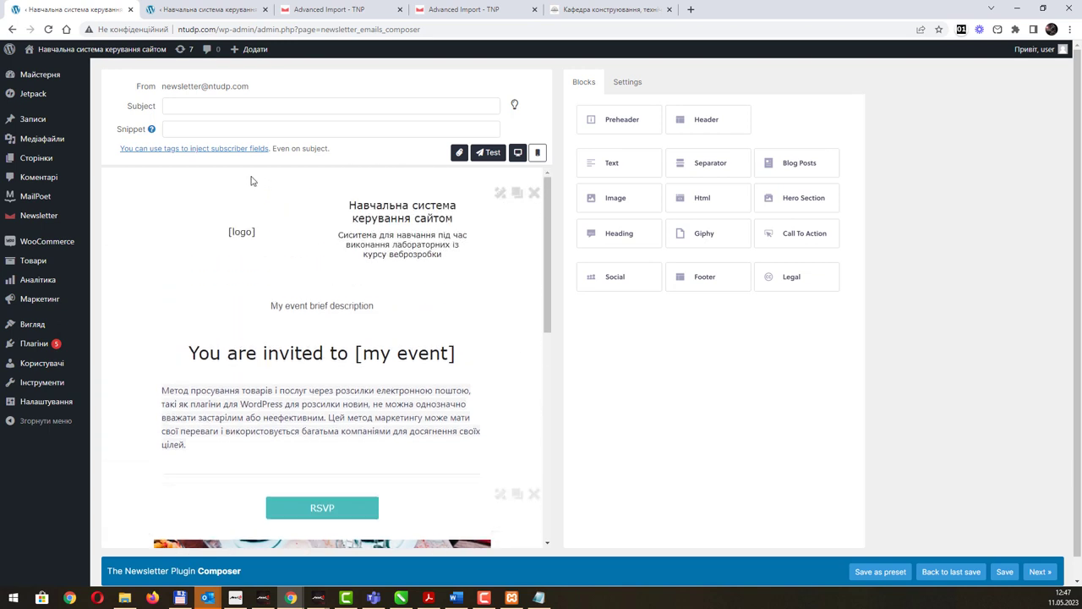
Enter 'Запрошення на івент' as the newsletter subject and look over the draft.
{"action": "left_click", "coordinate": [197, 108]}
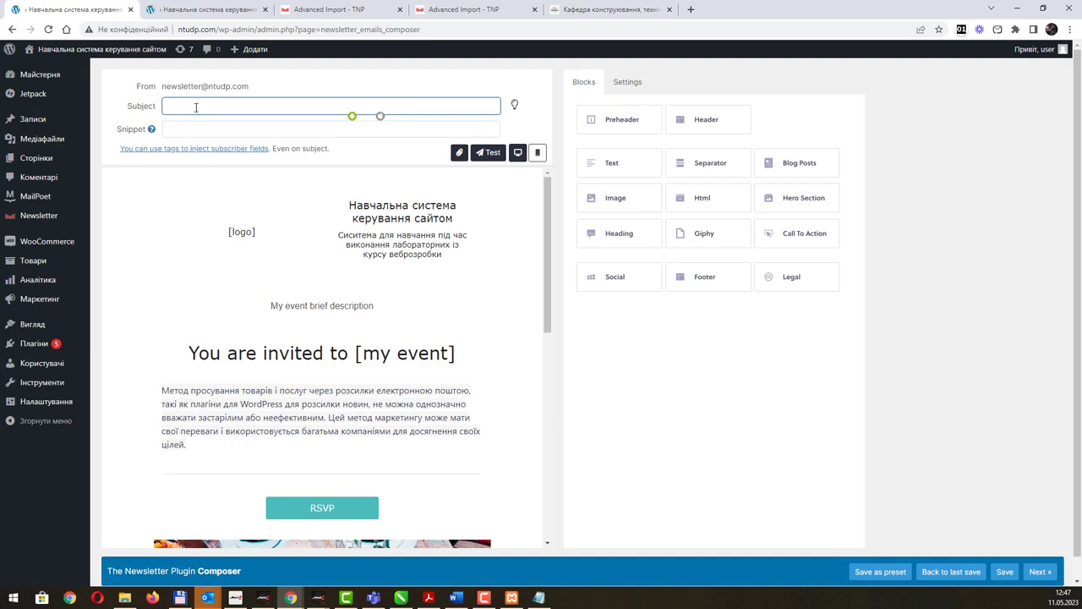
{"action": "type", "text": "Запрошення на івент"}
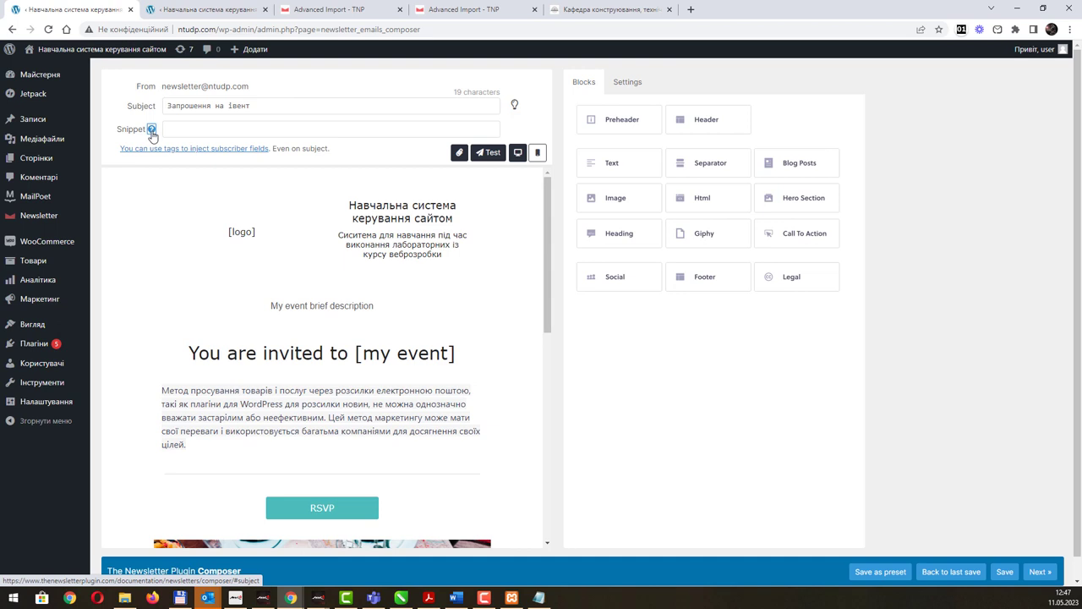
{"action": "left_click", "coordinate": [181, 131]}
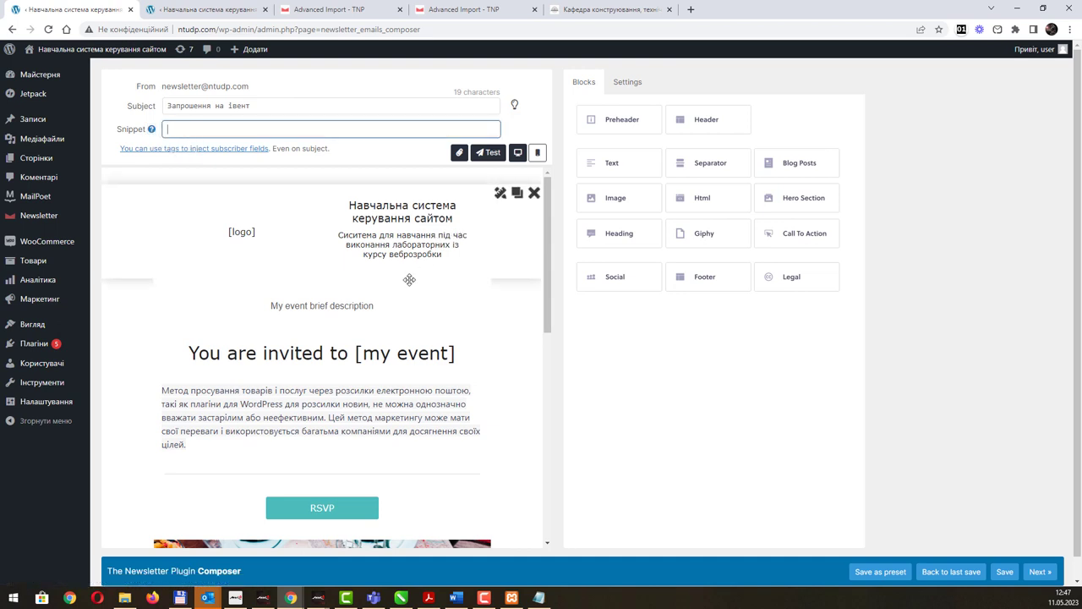
{"action": "scroll", "coordinate": [411, 278], "scroll_direction": "down", "scroll_amount": 2}
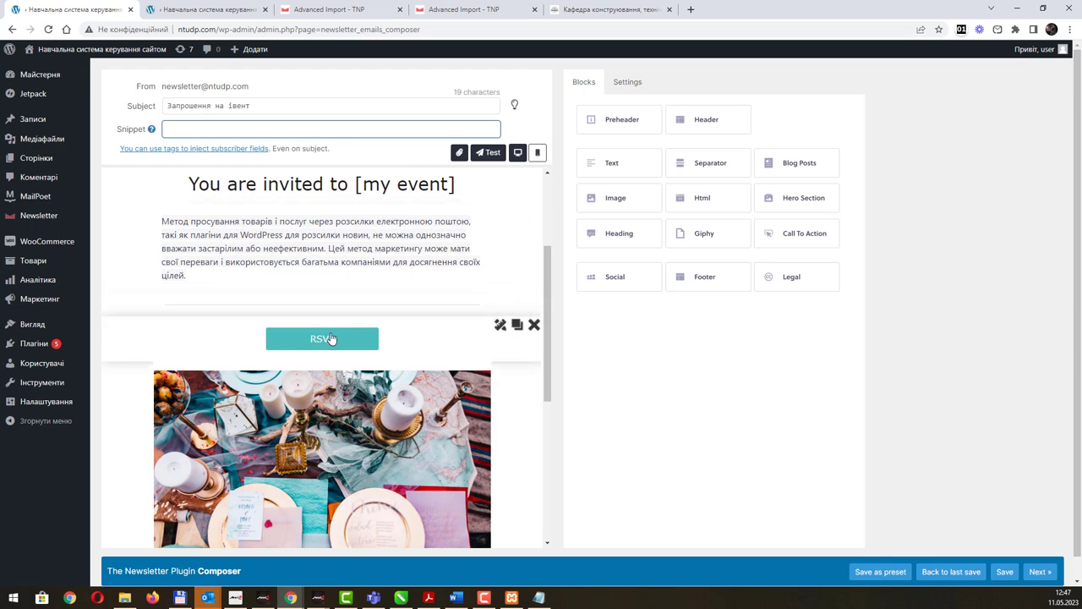
{"action": "scroll", "coordinate": [353, 358], "scroll_direction": "down", "scroll_amount": 3}
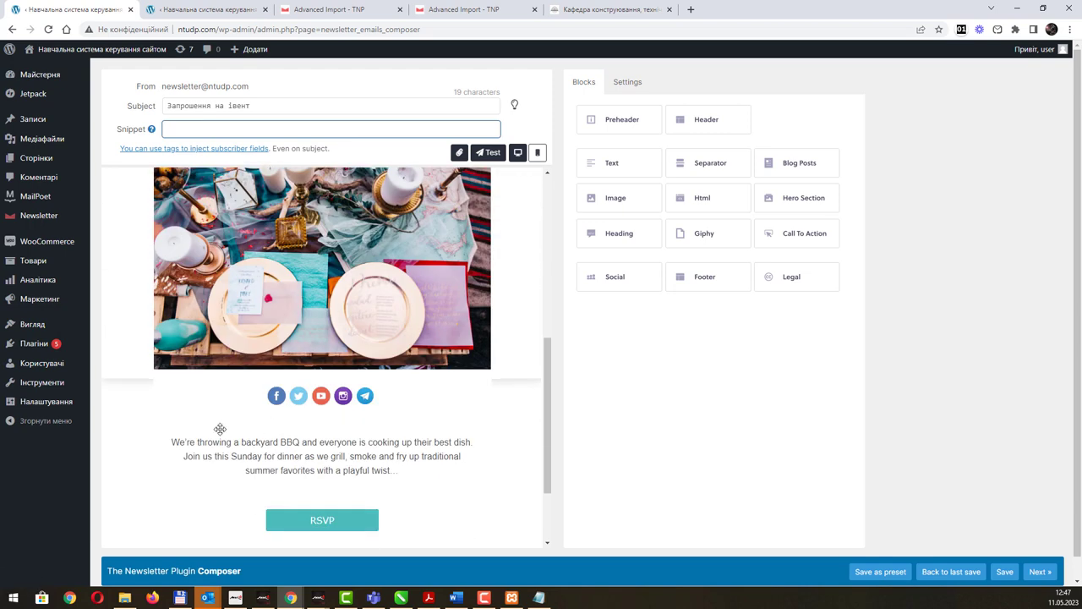
{"action": "scroll", "coordinate": [350, 459], "scroll_direction": "down", "scroll_amount": 1}
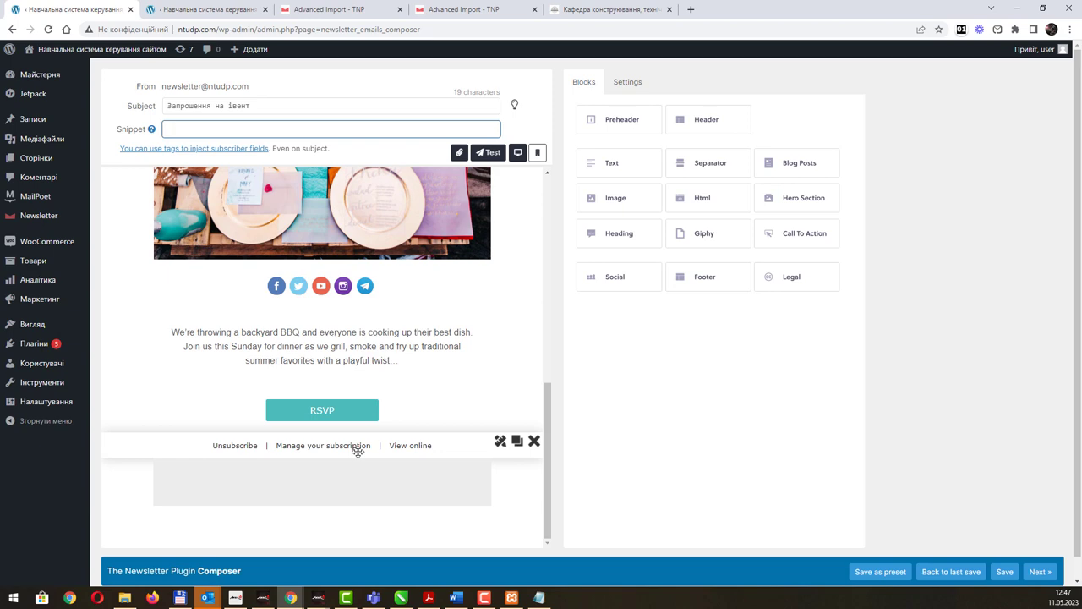
{"action": "scroll", "coordinate": [372, 380], "scroll_direction": "up", "scroll_amount": 3}
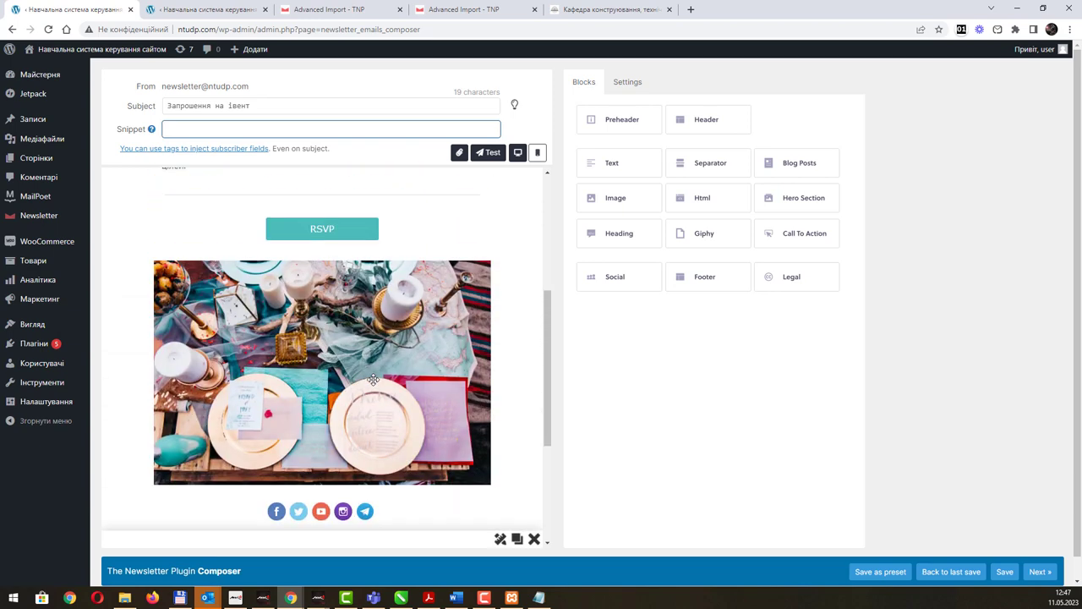
{"action": "scroll", "coordinate": [373, 380], "scroll_direction": "up", "scroll_amount": 3}
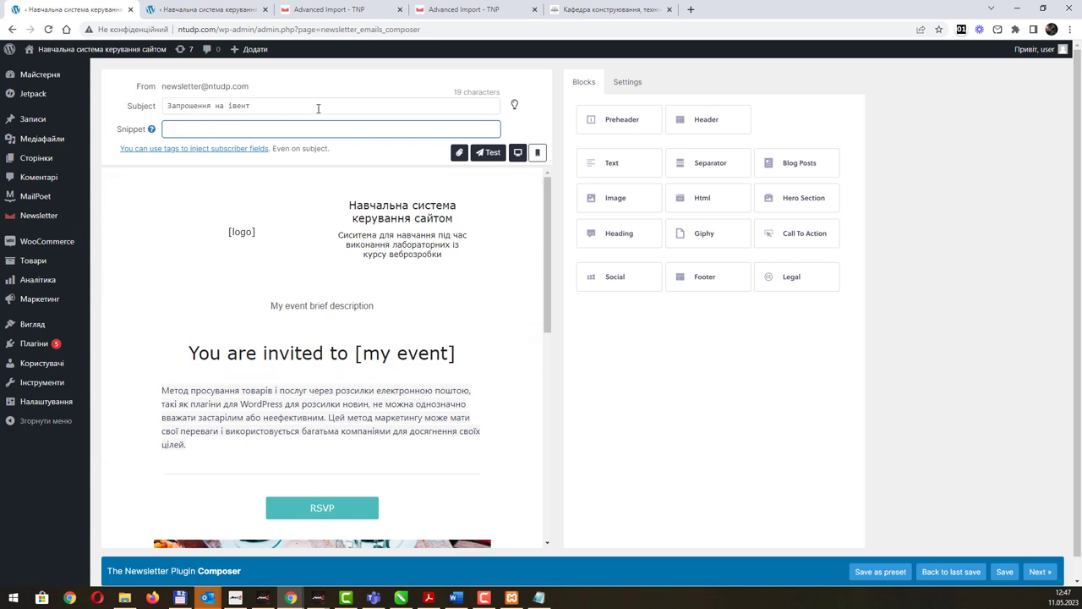
{"action": "scroll", "coordinate": [437, 362], "scroll_direction": "down", "scroll_amount": 5}
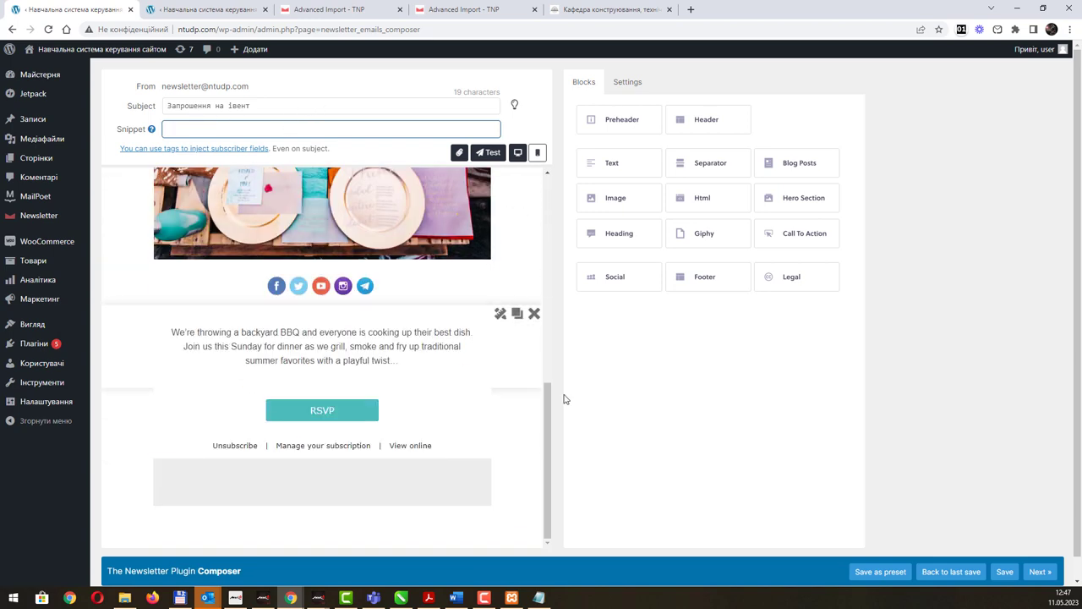
{"action": "scroll", "coordinate": [390, 290], "scroll_direction": "up", "scroll_amount": 5}
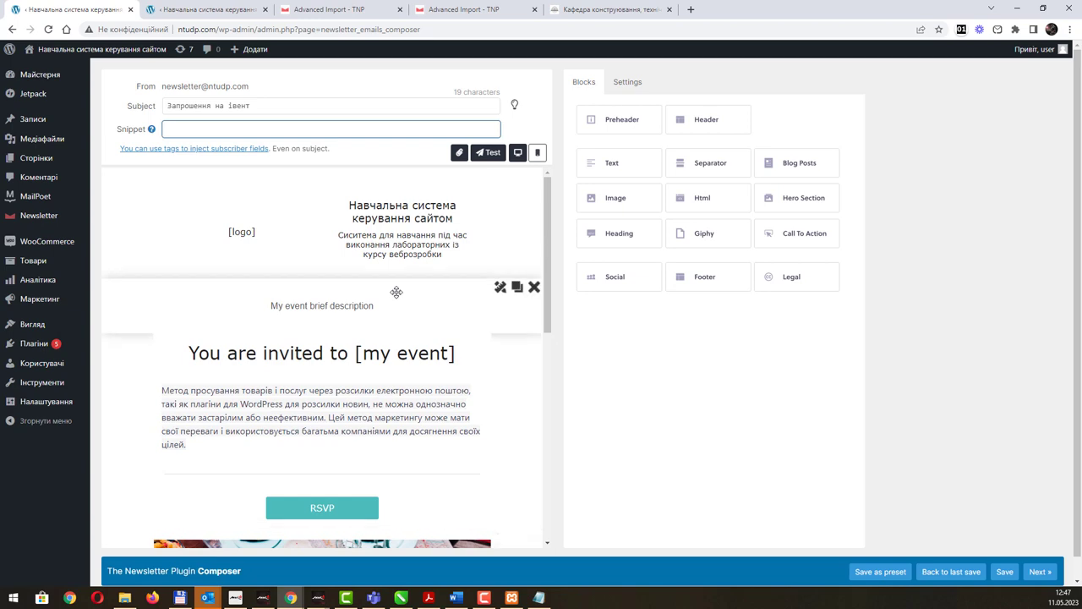
Pick a saved test recipient, then close the test dialog without sending.
{"action": "left_click", "coordinate": [484, 155]}
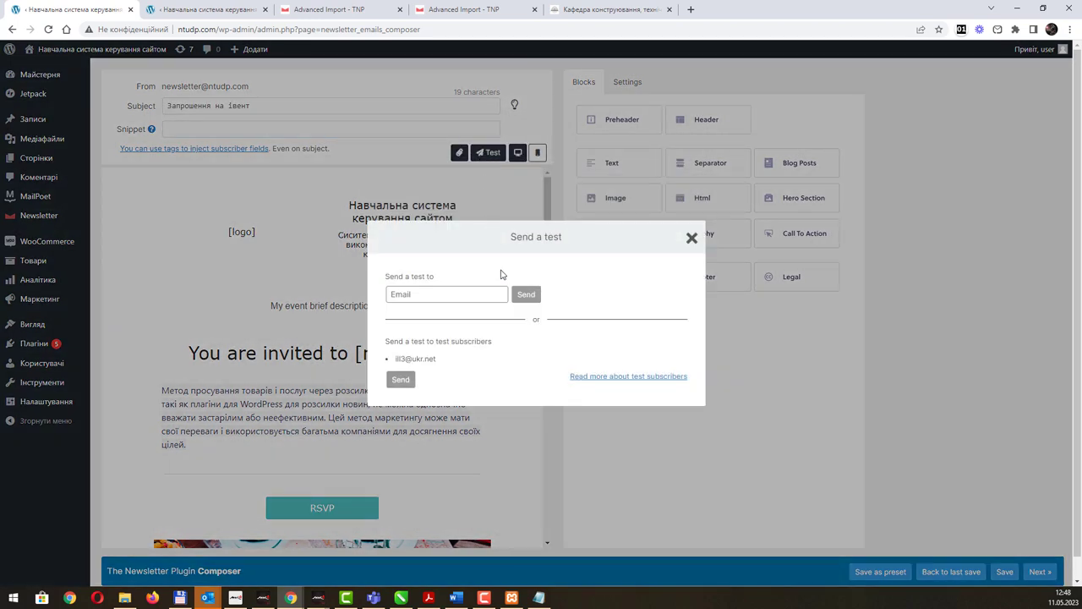
{"action": "left_click", "coordinate": [448, 294]}
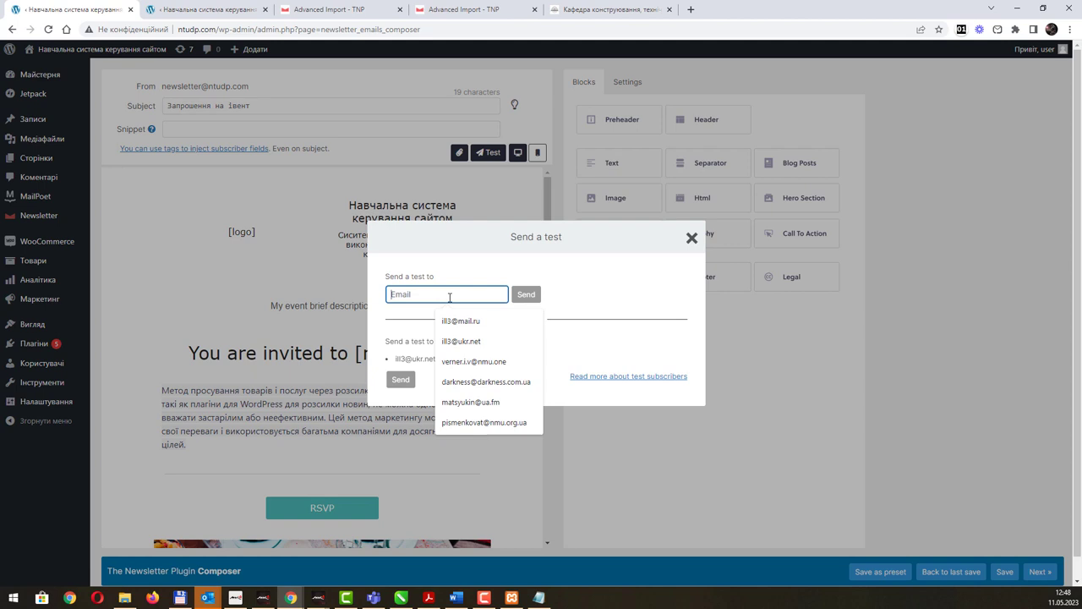
{"action": "left_click", "coordinate": [474, 341]}
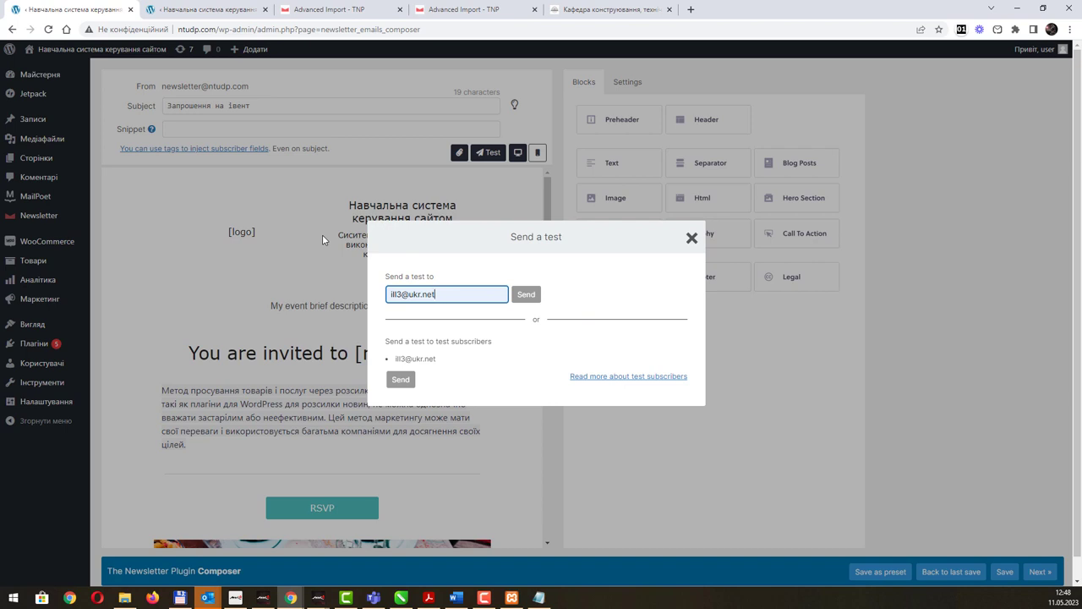
{"action": "left_click", "coordinate": [692, 238]}
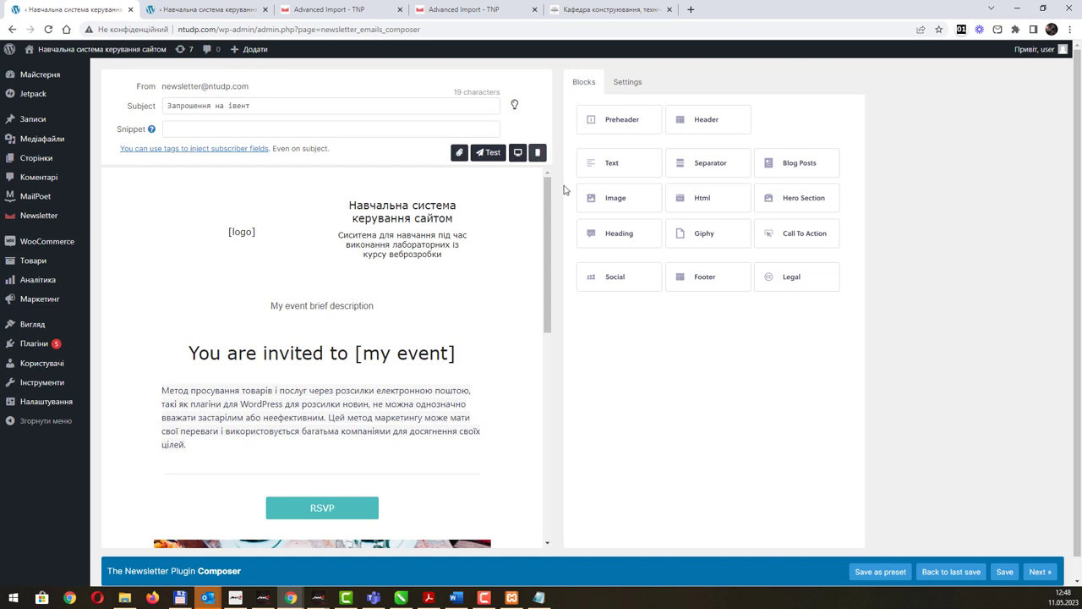
Scroll through the design and check the global style settings before returning to the blocks.
{"action": "scroll", "coordinate": [370, 311], "scroll_direction": "down", "scroll_amount": 3}
{"action": "scroll", "coordinate": [371, 311], "scroll_direction": "down", "scroll_amount": 3}
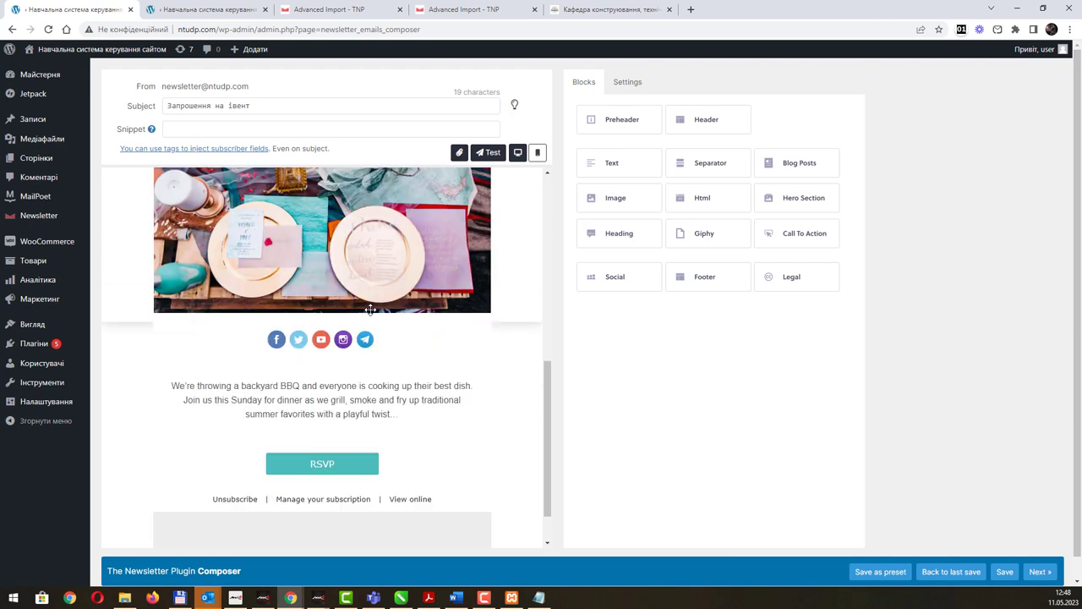
{"action": "scroll", "coordinate": [390, 269], "scroll_direction": "up", "scroll_amount": 5}
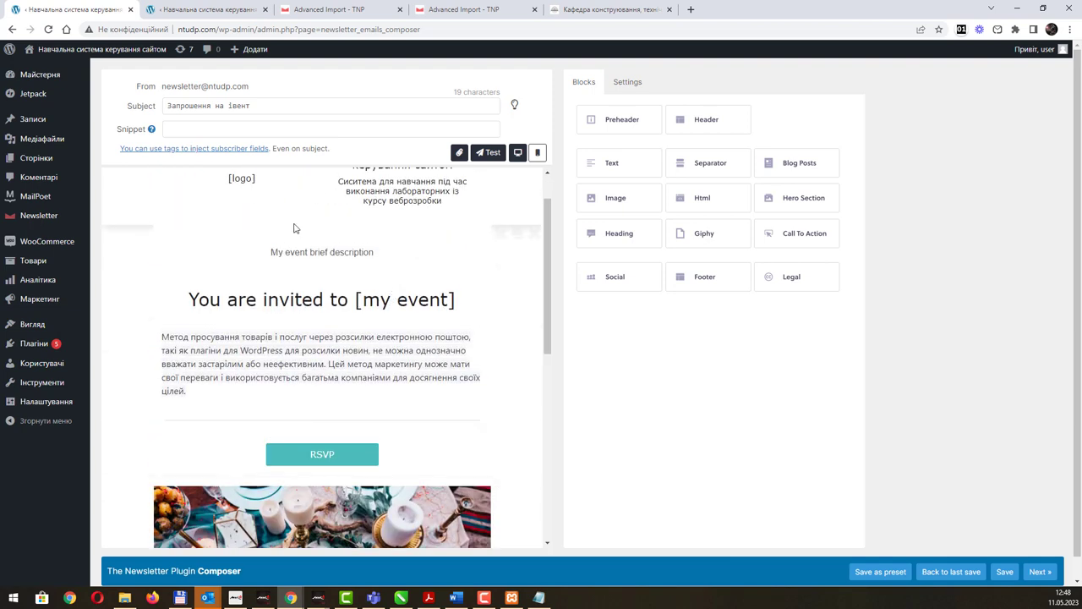
{"action": "scroll", "coordinate": [289, 222], "scroll_direction": "up", "scroll_amount": 1}
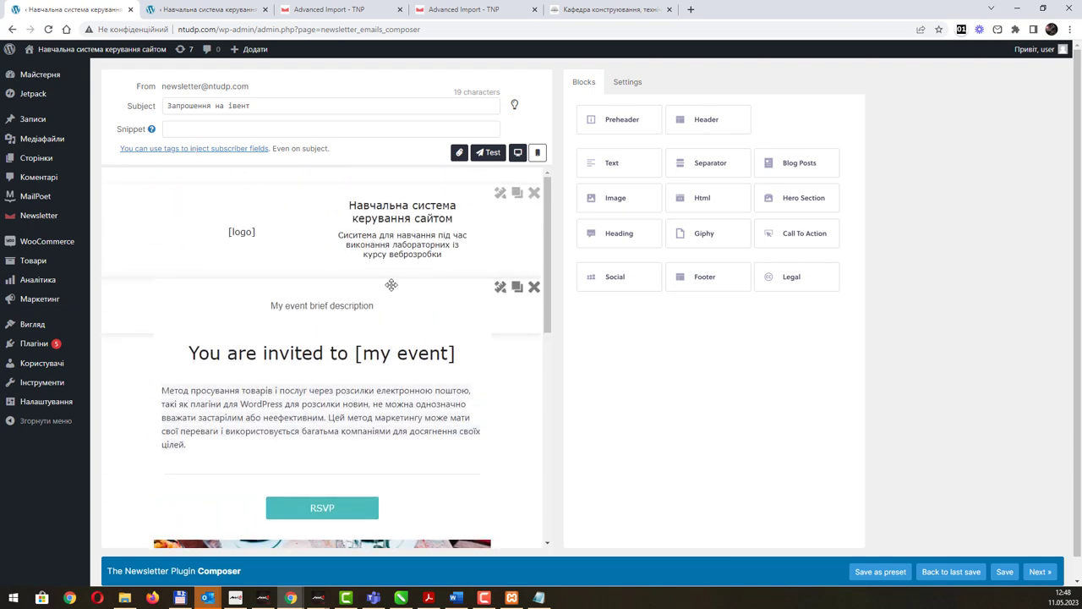
{"action": "left_click", "coordinate": [627, 83]}
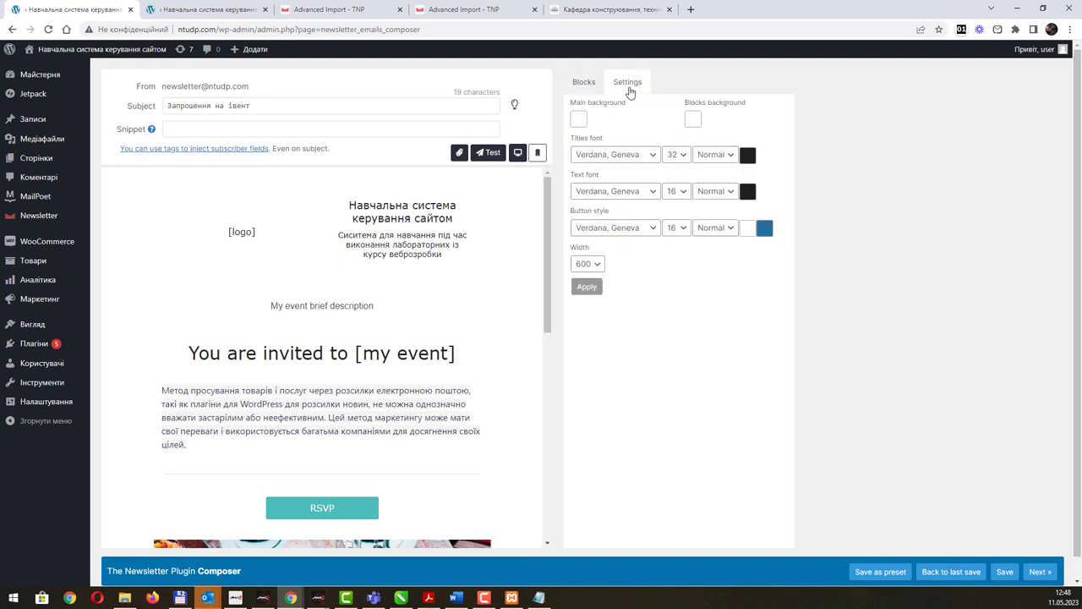
{"action": "left_click", "coordinate": [583, 82]}
{"action": "left_click", "coordinate": [629, 85]}
{"action": "left_click", "coordinate": [585, 84]}
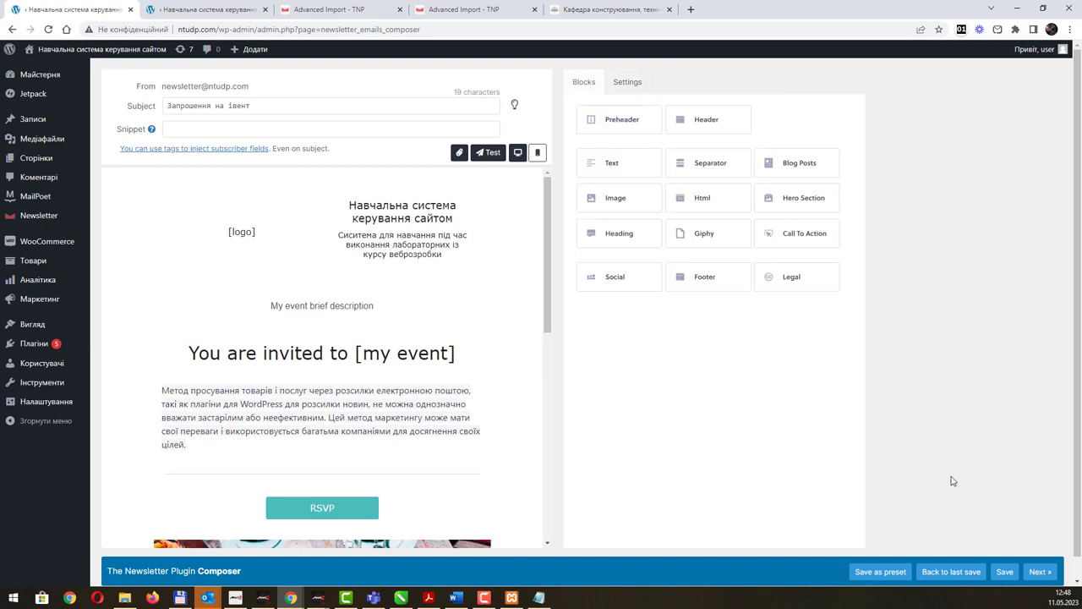
Continue to Targeting and set list matching back to 'Match at least one of'.
{"action": "left_click", "coordinate": [1040, 571]}
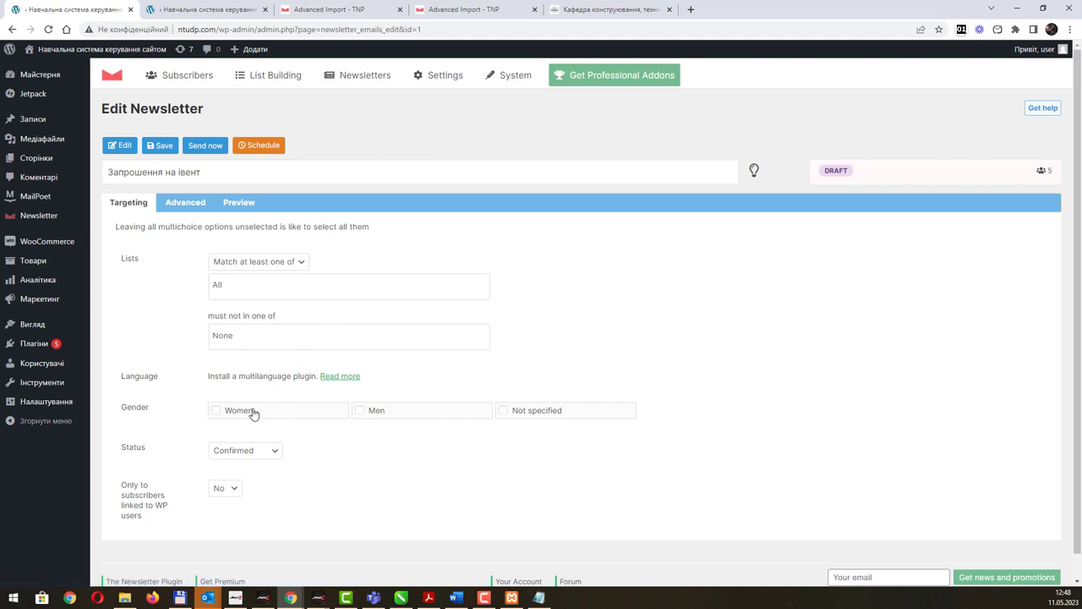
{"action": "left_click", "coordinate": [297, 261]}
{"action": "left_click", "coordinate": [277, 276]}
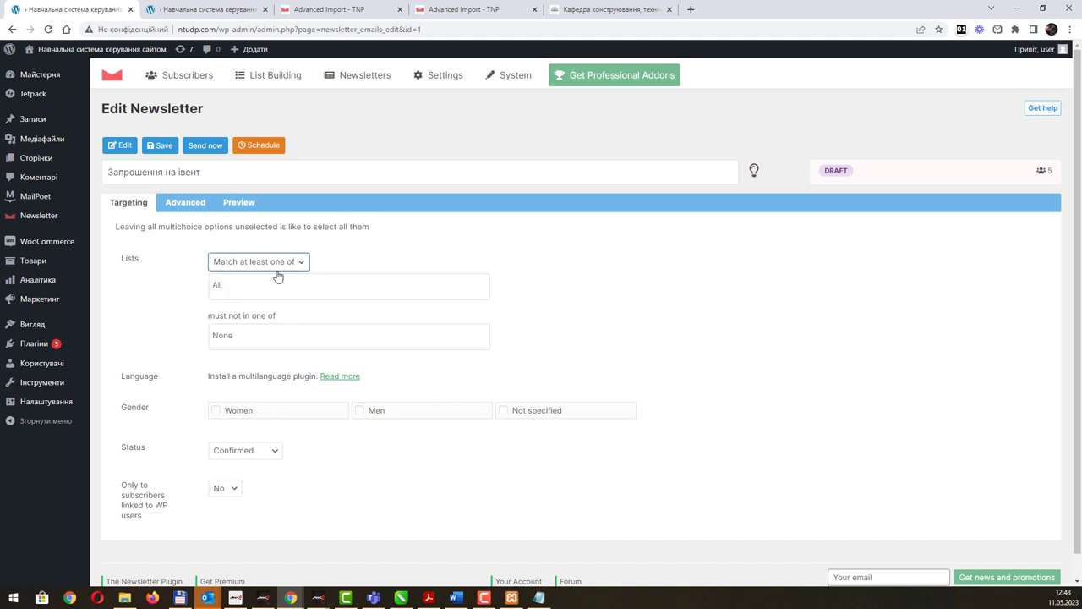
{"action": "left_click", "coordinate": [264, 285]}
{"action": "left_click", "coordinate": [288, 263]}
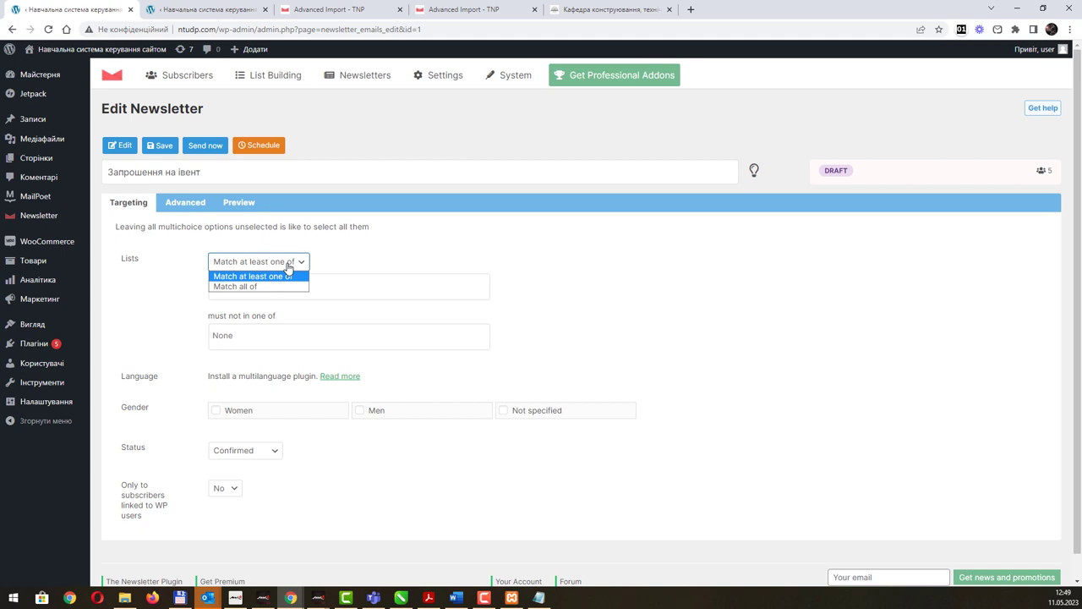
{"action": "left_click", "coordinate": [275, 287]}
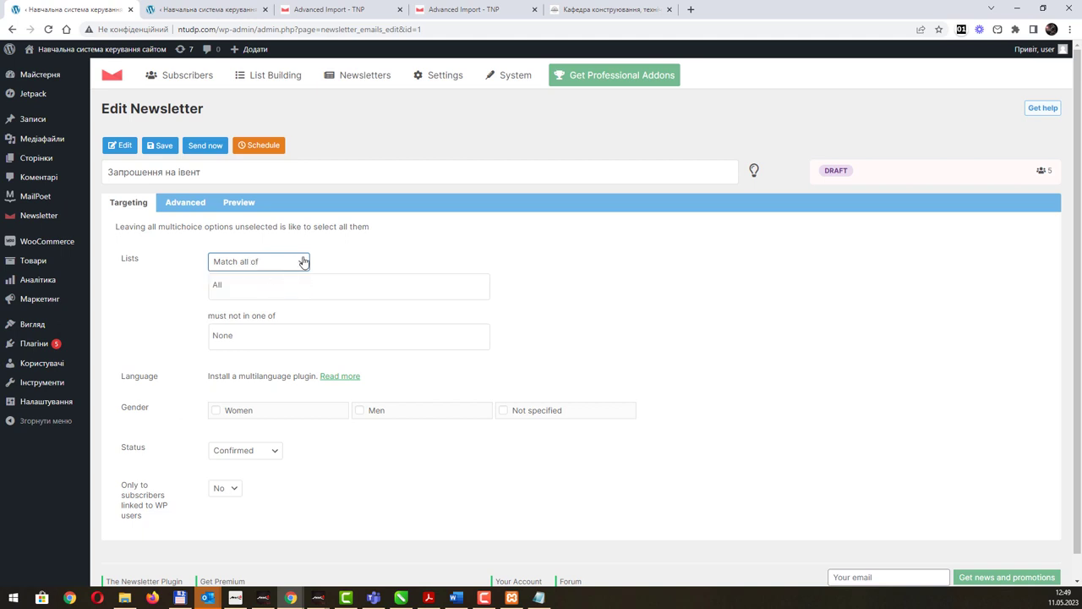
{"action": "left_click", "coordinate": [303, 262]}
{"action": "left_click", "coordinate": [264, 274]}
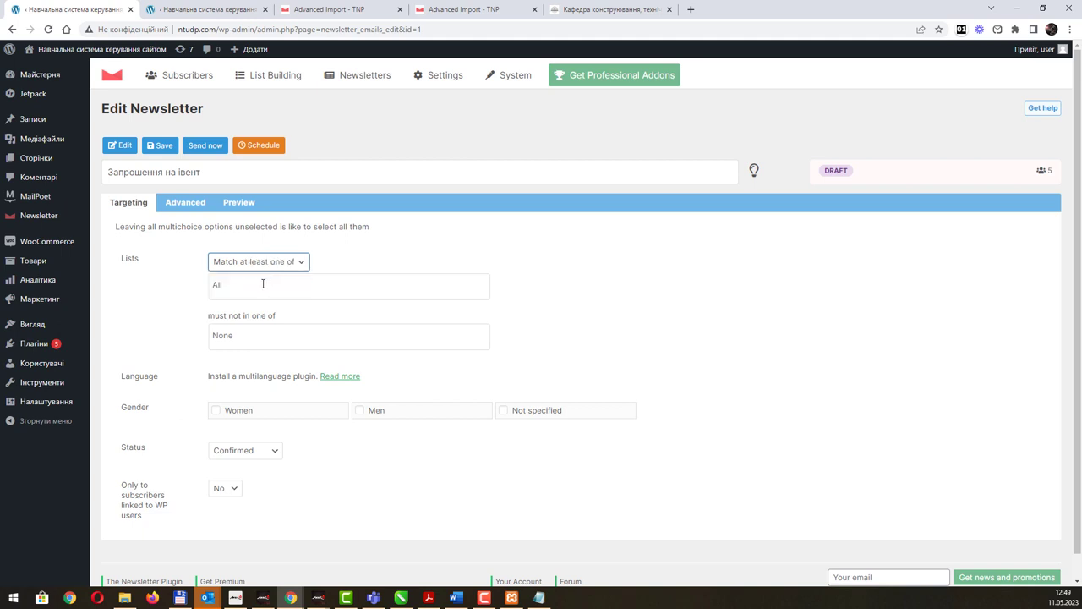
Check the exclusion lists and subscriber status options, leaving them unchanged.
{"action": "left_click", "coordinate": [268, 336]}
{"action": "left_click", "coordinate": [279, 380]}
{"action": "left_click", "coordinate": [274, 456]}
{"action": "left_click", "coordinate": [274, 454]}
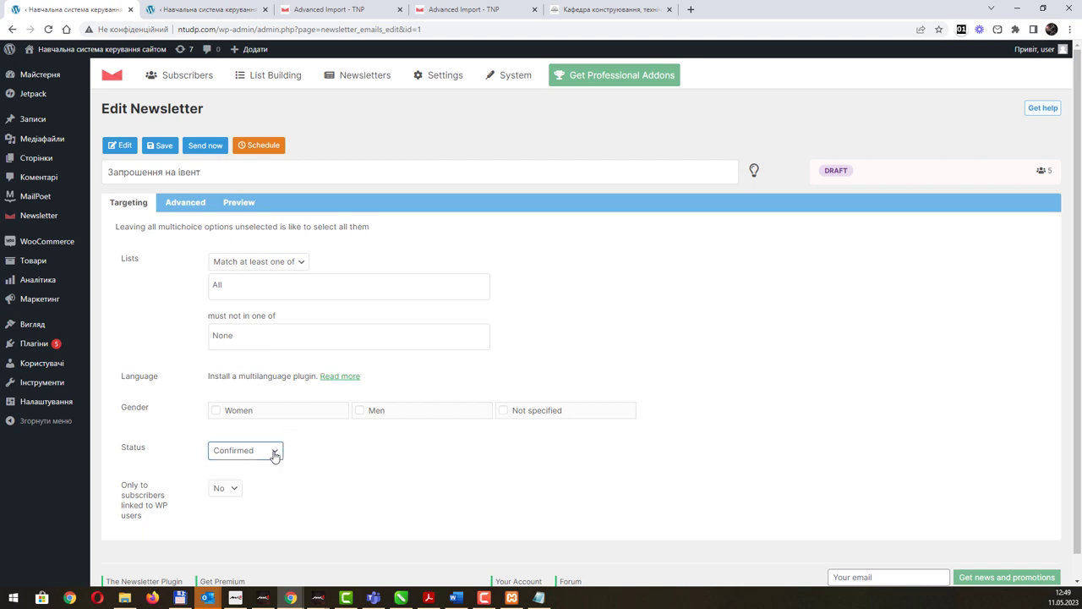
{"action": "scroll", "coordinate": [391, 466], "scroll_direction": "down", "scroll_amount": 1}
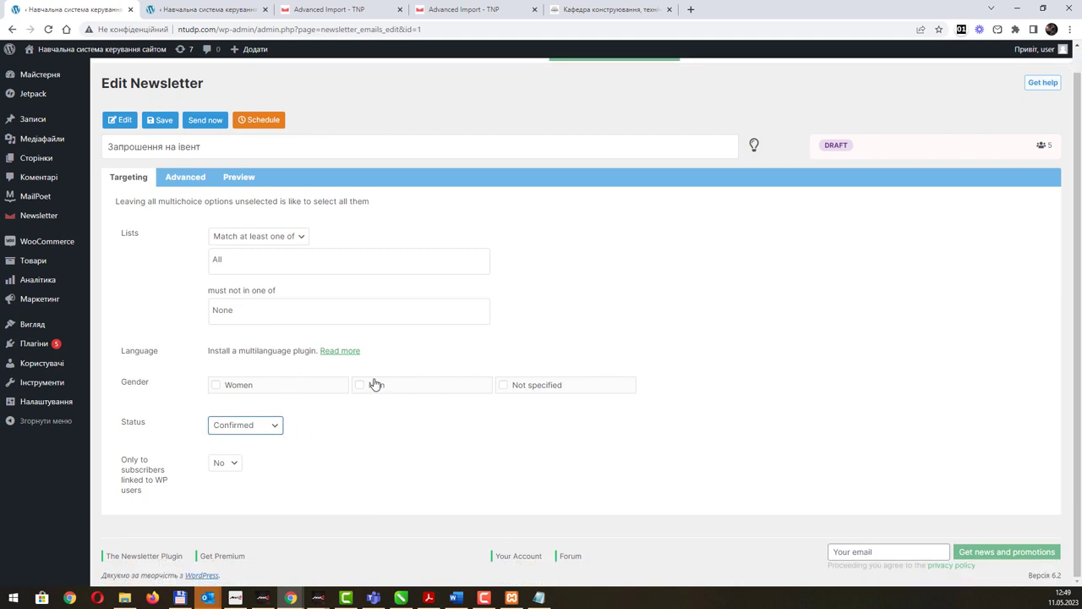
{"action": "left_click", "coordinate": [302, 236]}
{"action": "left_click", "coordinate": [258, 201]}
Look over the Advanced settings, then show the desktop and mobile preview.
{"action": "left_click", "coordinate": [185, 177]}
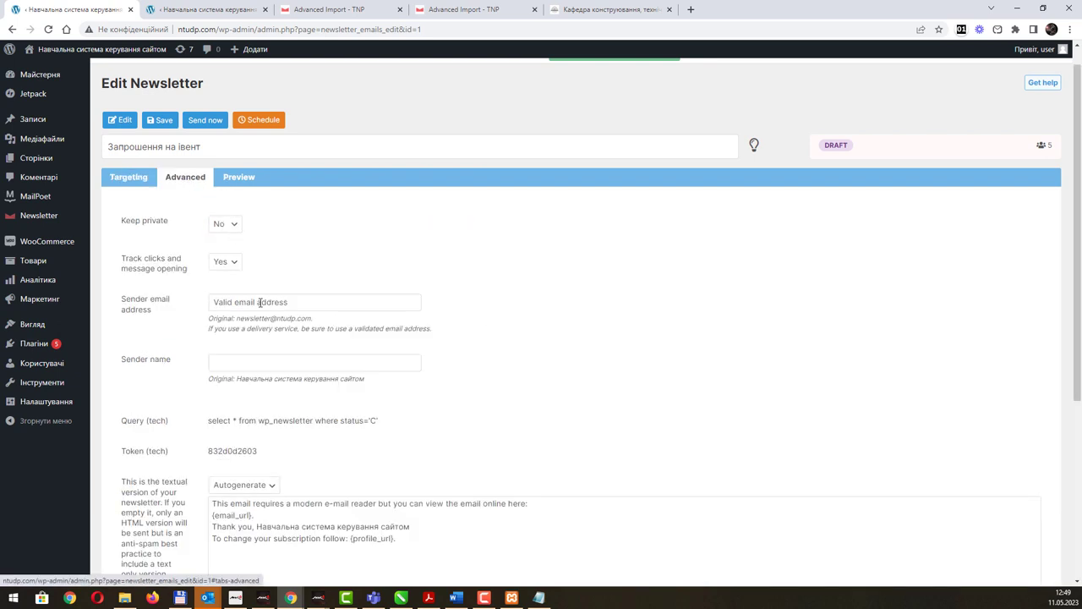
{"action": "scroll", "coordinate": [347, 414], "scroll_direction": "down", "scroll_amount": 3}
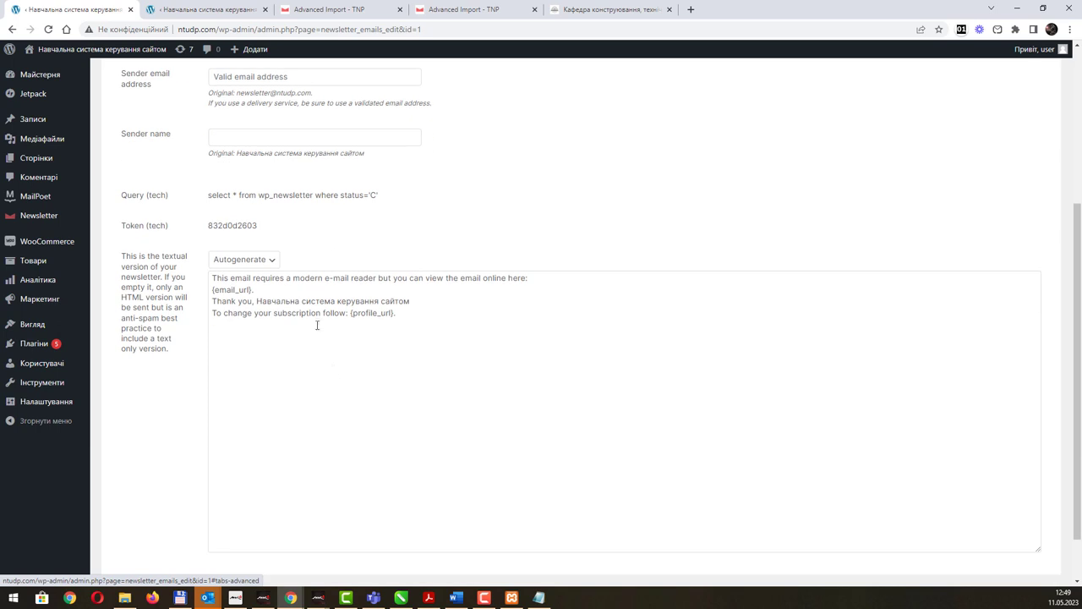
{"action": "scroll", "coordinate": [357, 350], "scroll_direction": "down", "scroll_amount": 1}
{"action": "scroll", "coordinate": [372, 345], "scroll_direction": "up", "scroll_amount": 4}
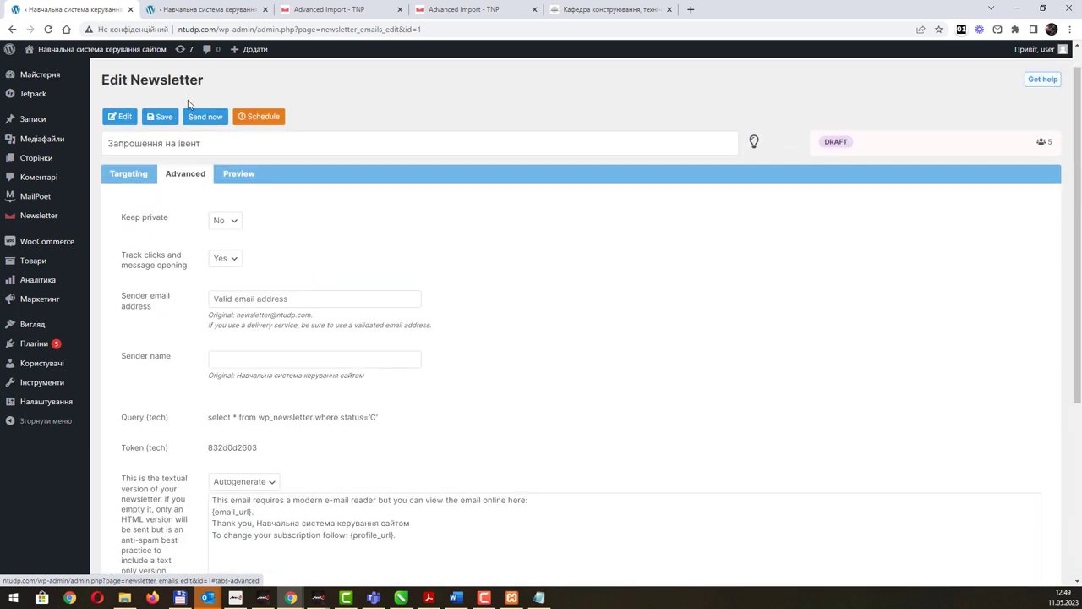
{"action": "left_click", "coordinate": [247, 184]}
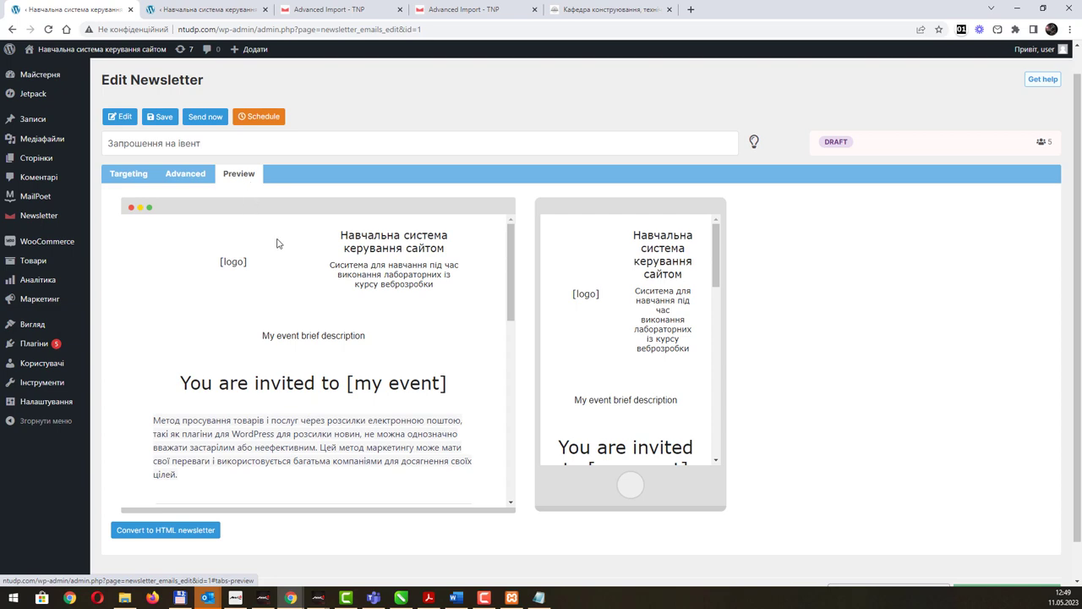
Scroll the desktop and mobile previews, then return to Targeting and check the empty Lists field.
{"action": "scroll", "coordinate": [384, 270], "scroll_direction": "down", "scroll_amount": 10}
{"action": "scroll", "coordinate": [664, 328], "scroll_direction": "up", "scroll_amount": 1}
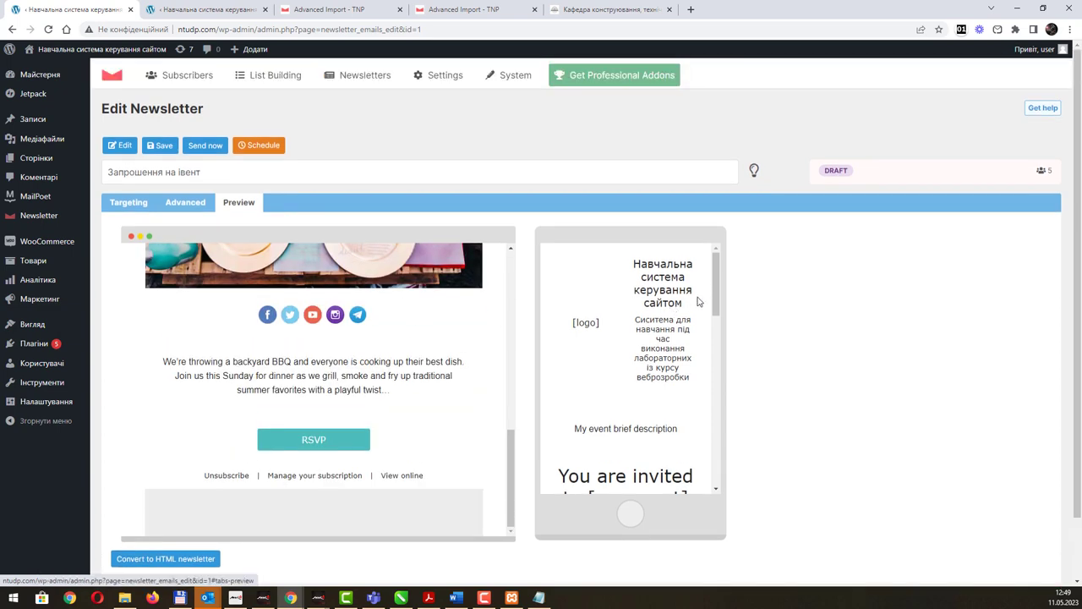
{"action": "left_click_drag", "start_coordinate": [715, 279], "coordinate": [734, 464]}
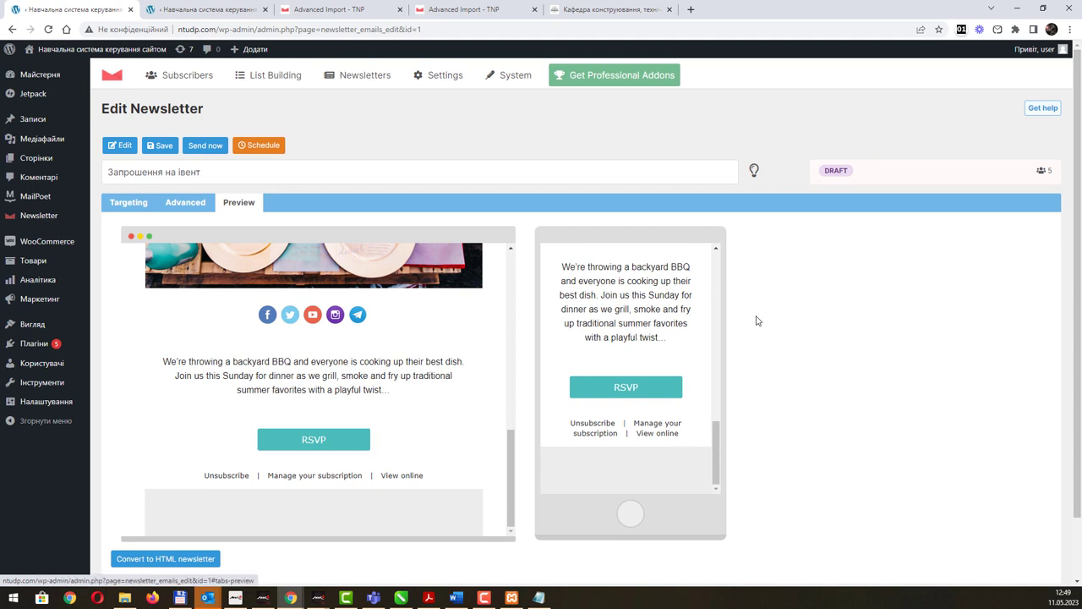
{"action": "scroll", "coordinate": [886, 344], "scroll_direction": "down", "scroll_amount": 1}
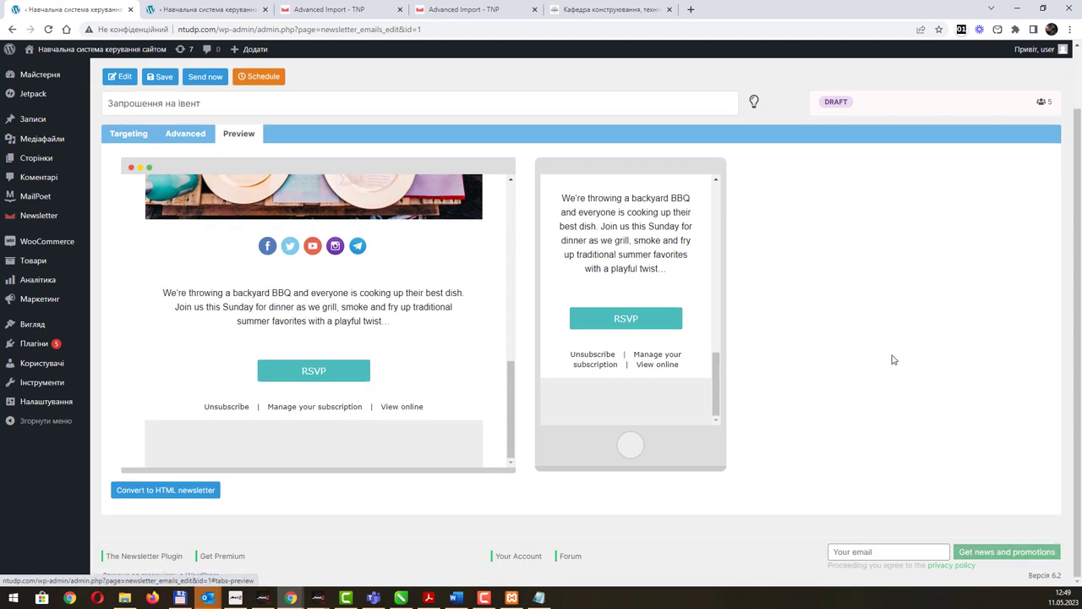
{"action": "scroll", "coordinate": [834, 181], "scroll_direction": "up", "scroll_amount": 1}
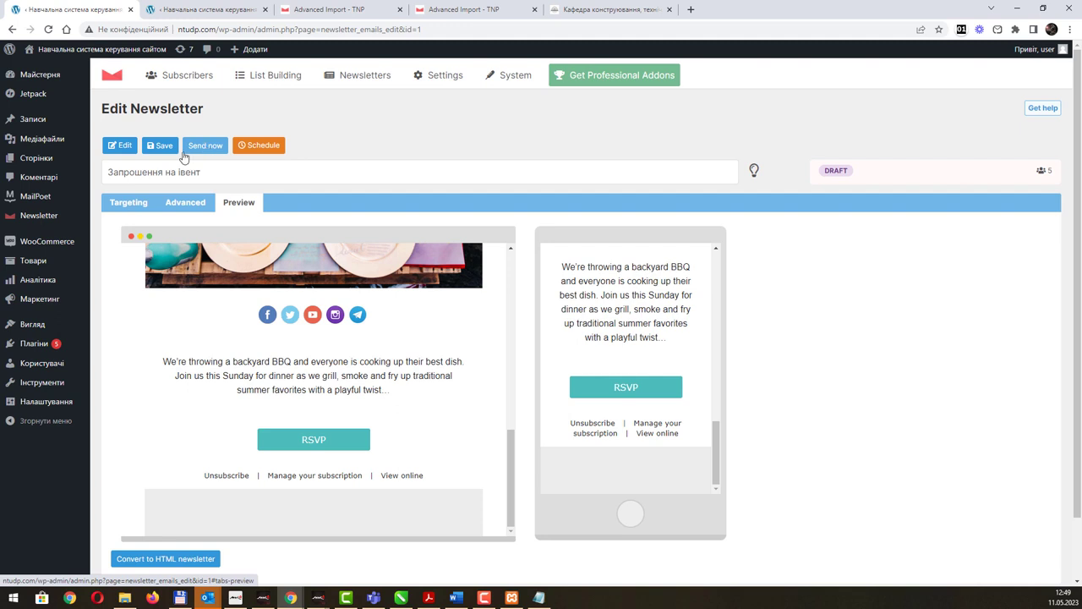
{"action": "left_click", "coordinate": [132, 205]}
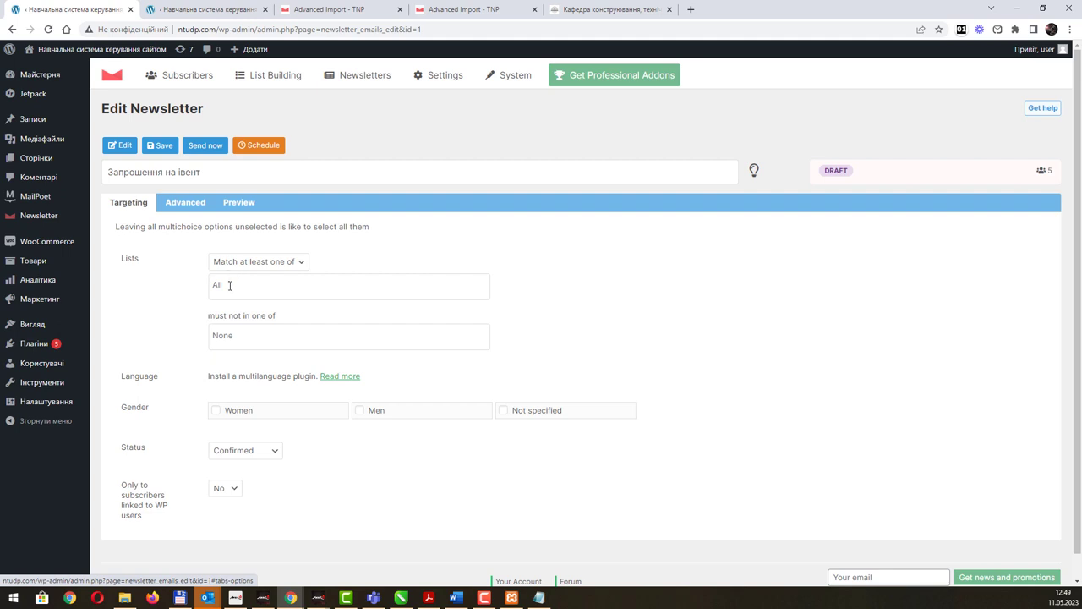
{"action": "left_click", "coordinate": [234, 285]}
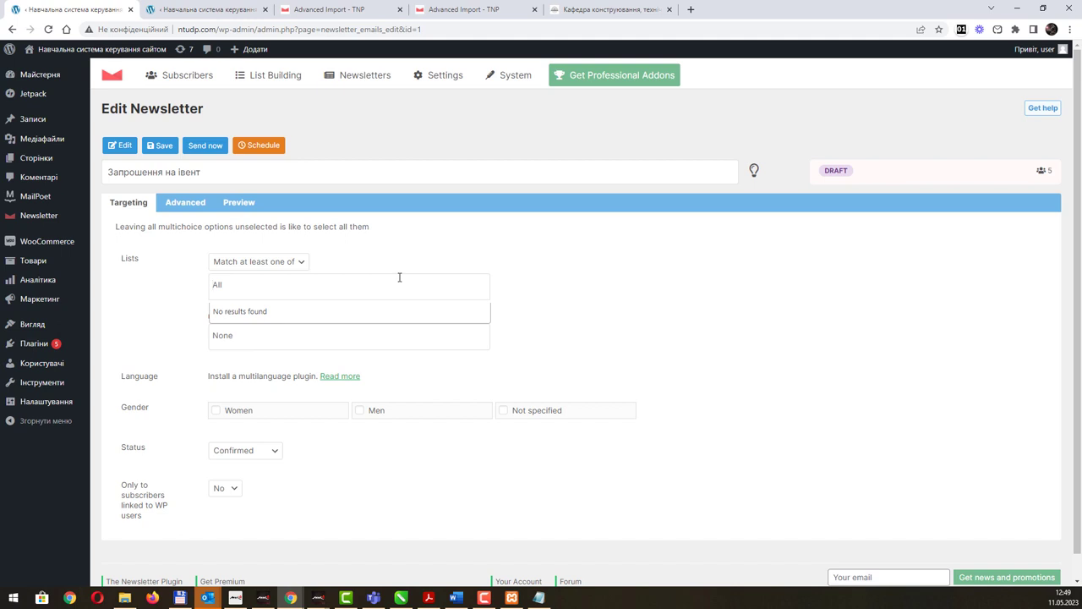
Save the newsletter draft and head to List Building > Lists.
{"action": "left_click", "coordinate": [268, 148]}
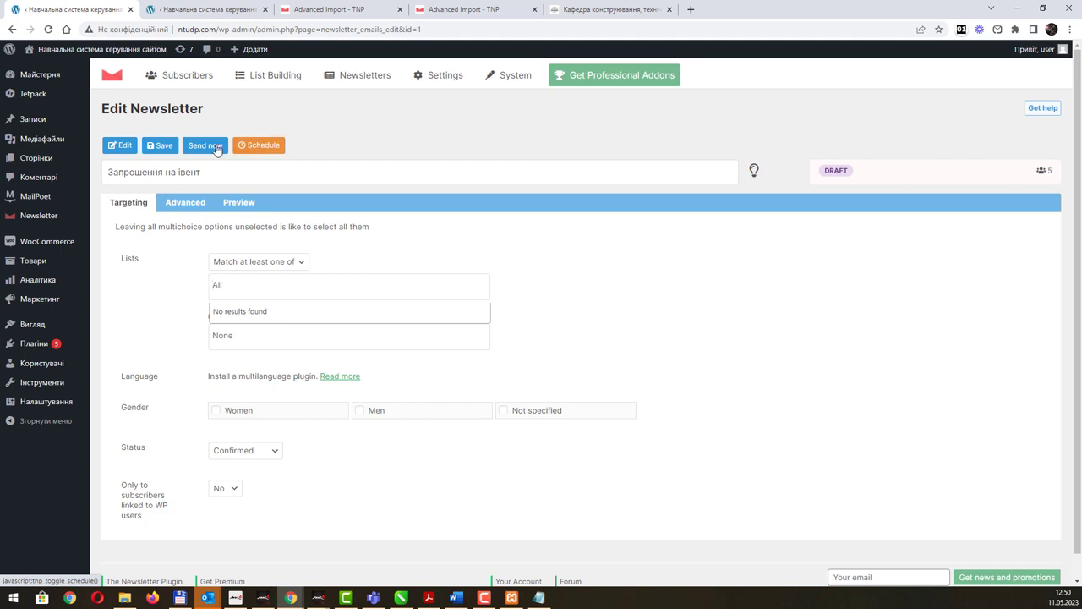
{"action": "left_click", "coordinate": [163, 146]}
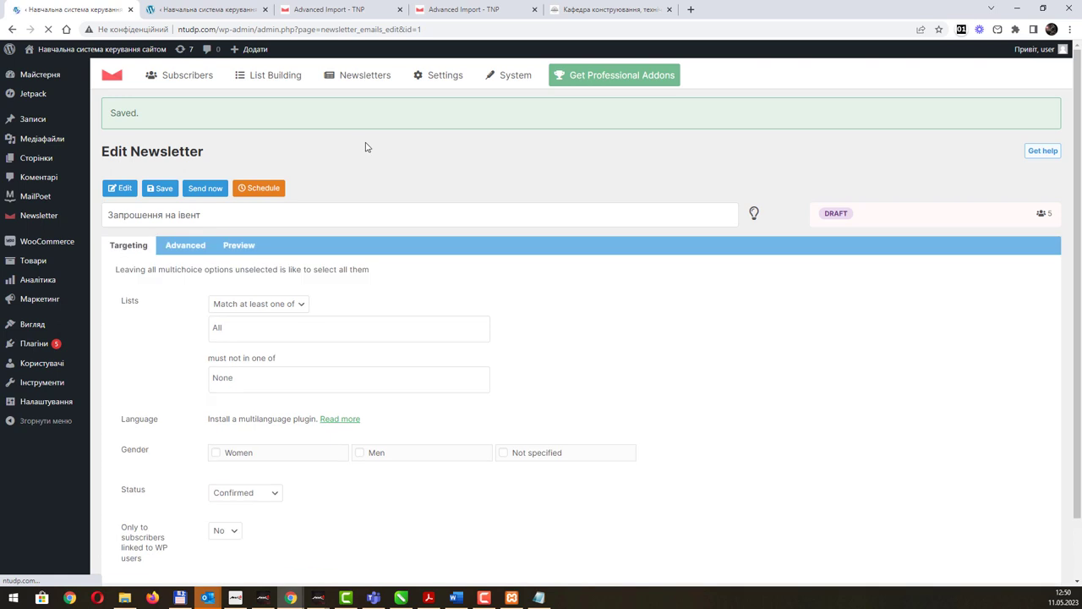
{"action": "mouse_move", "coordinate": [295, 80]}
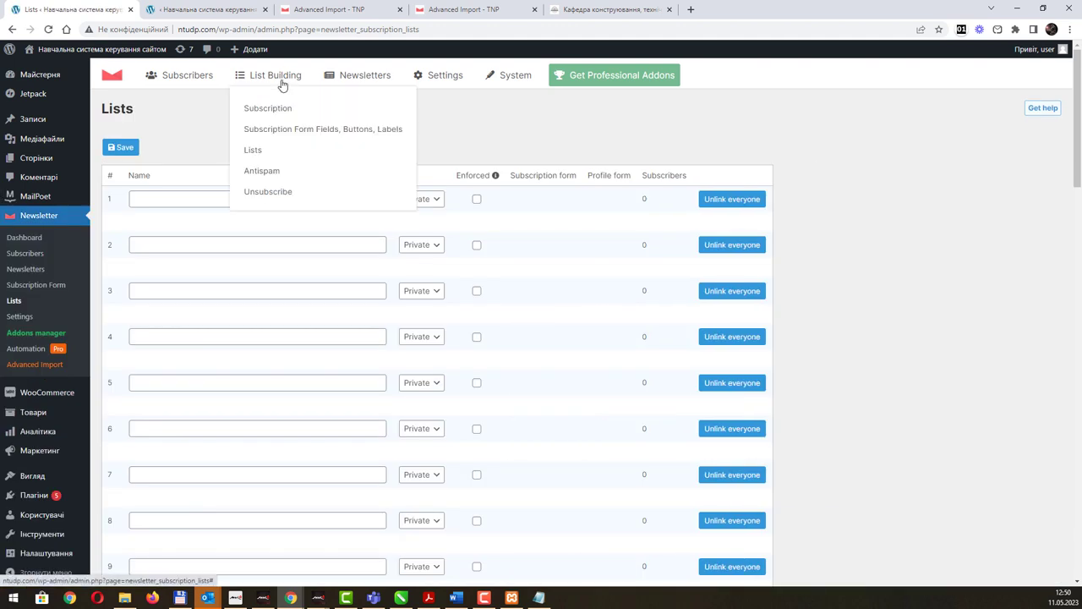
Name subscriber lists 1–3 Україна, Польща and Франція.
{"action": "left_click", "coordinate": [173, 200]}
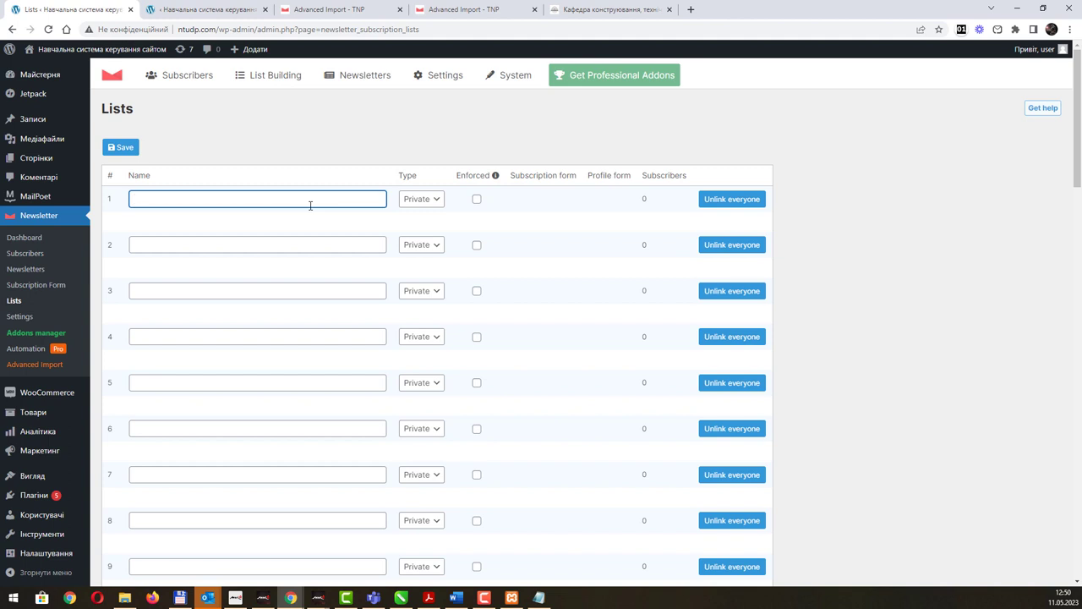
{"action": "type", "text": "Україна"}
{"action": "key", "text": "Tab"}
{"action": "key", "text": "Tab"}
{"action": "key", "text": "Tab"}
{"action": "key", "text": "Tab"}
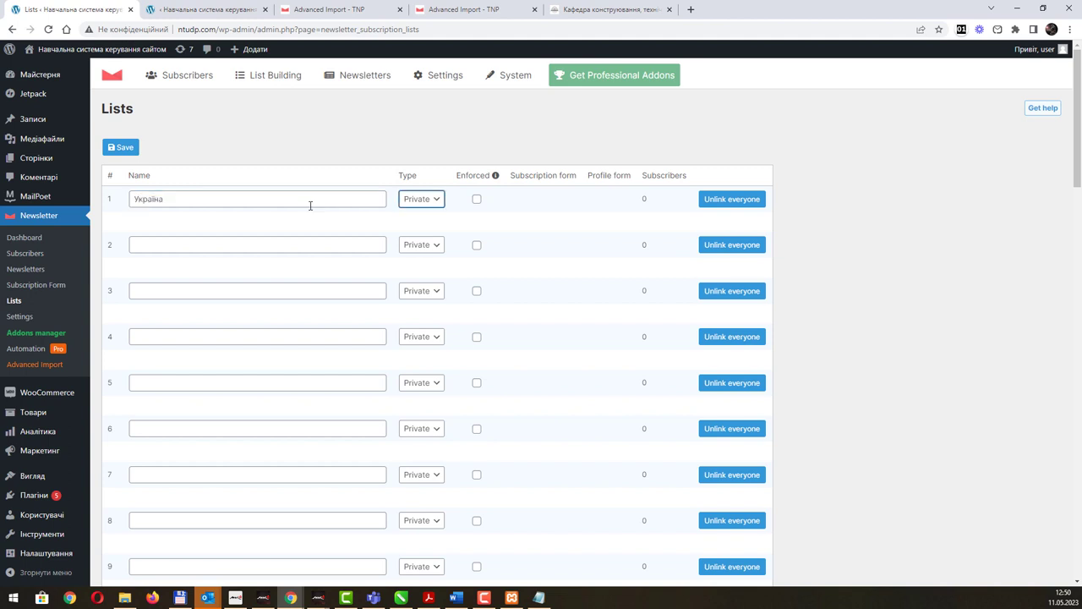
{"action": "type", "text": "Польща"}
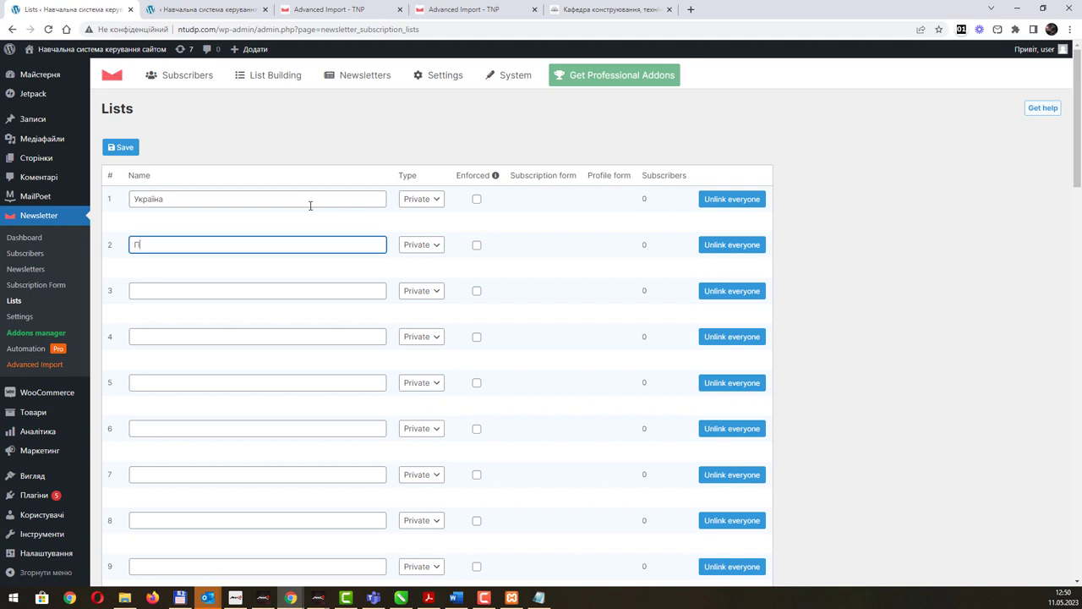
{"action": "key", "text": "Tab"}
{"action": "key", "text": "Tab"}
{"action": "key", "text": "Tab"}
{"action": "key", "text": "Tab"}
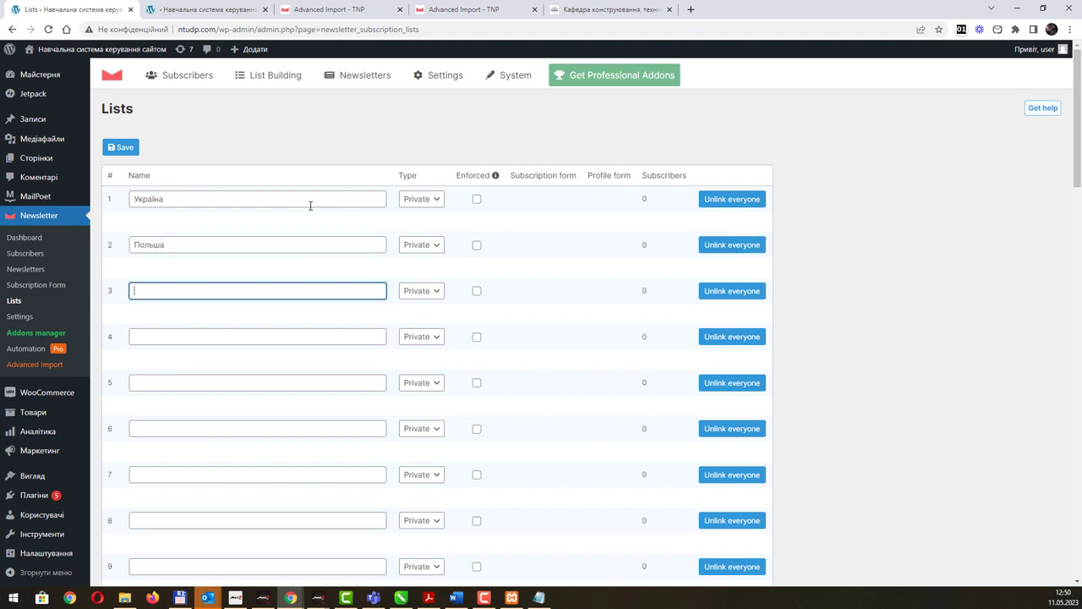
{"action": "type", "text": "Фрпн"}
{"action": "type", "text": "ці"}
{"action": "key", "text": "BackSpace"}
{"action": "key", "text": "BackSpace"}
{"action": "key", "text": "BackSpace"}
{"action": "type", "text": "нція"}
Save the three new list names.
{"action": "scroll", "coordinate": [445, 393], "scroll_direction": "down", "scroll_amount": 9}
{"action": "scroll", "coordinate": [446, 393], "scroll_direction": "up", "scroll_amount": 10}
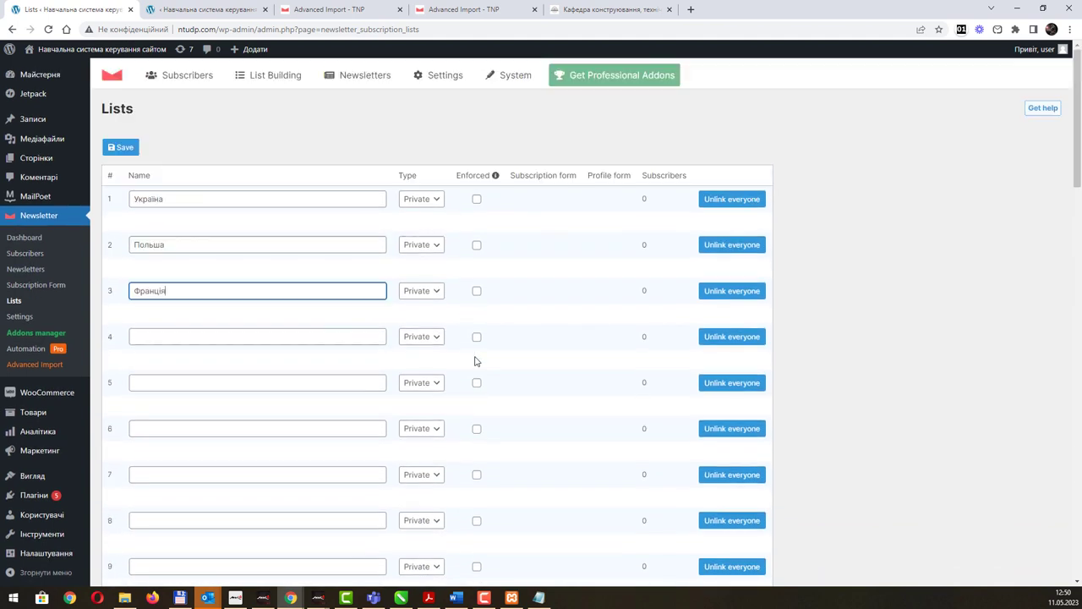
{"action": "left_click", "coordinate": [136, 150]}
{"action": "left_click", "coordinate": [123, 148]}
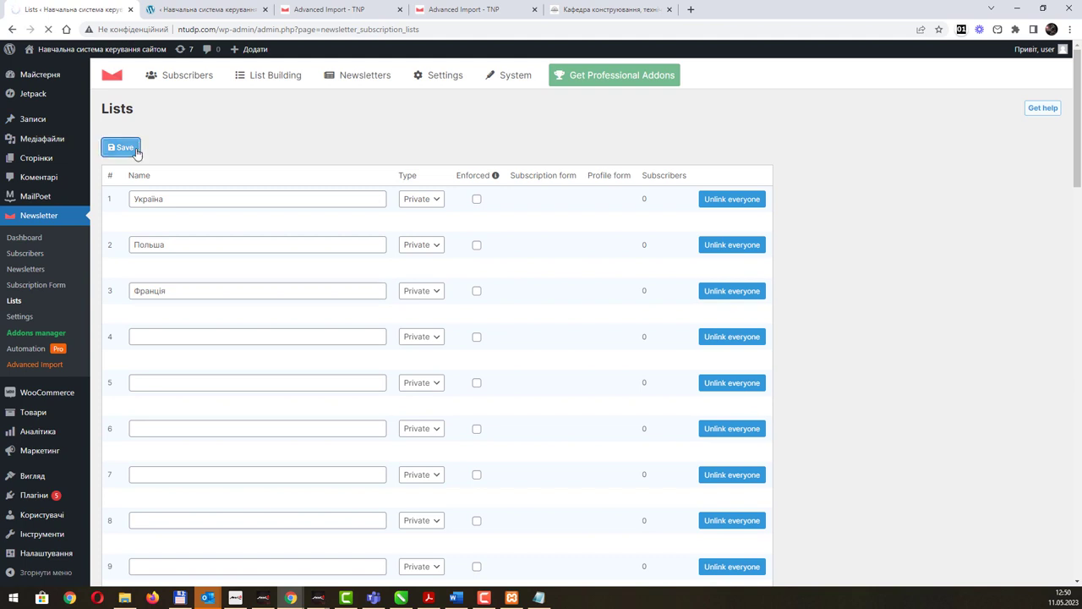
{"action": "mouse_move", "coordinate": [292, 83]}
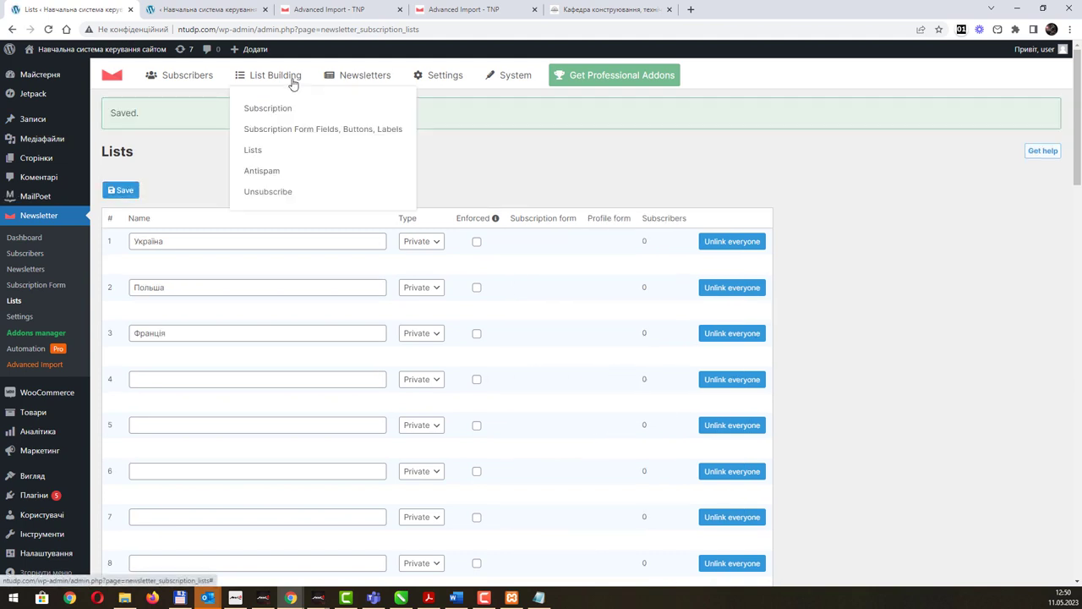
{"action": "left_click", "coordinate": [365, 79]}
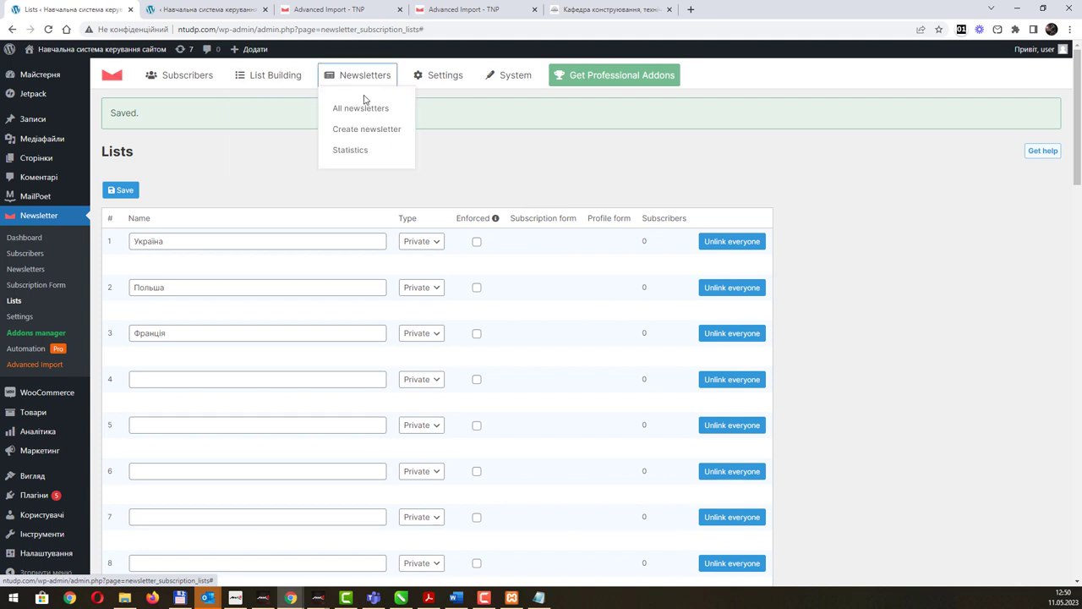
Open All newsletters and review the single draft 'Запрошення на івент'.
{"action": "left_click", "coordinate": [363, 115]}
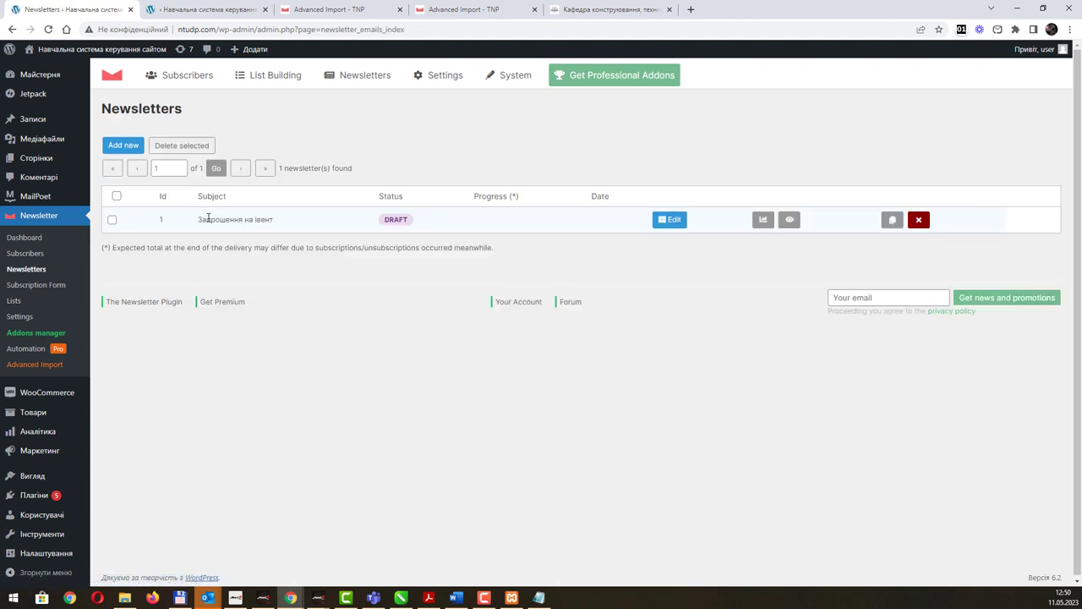
{"action": "left_click_drag", "start_coordinate": [206, 219], "coordinate": [261, 219]}
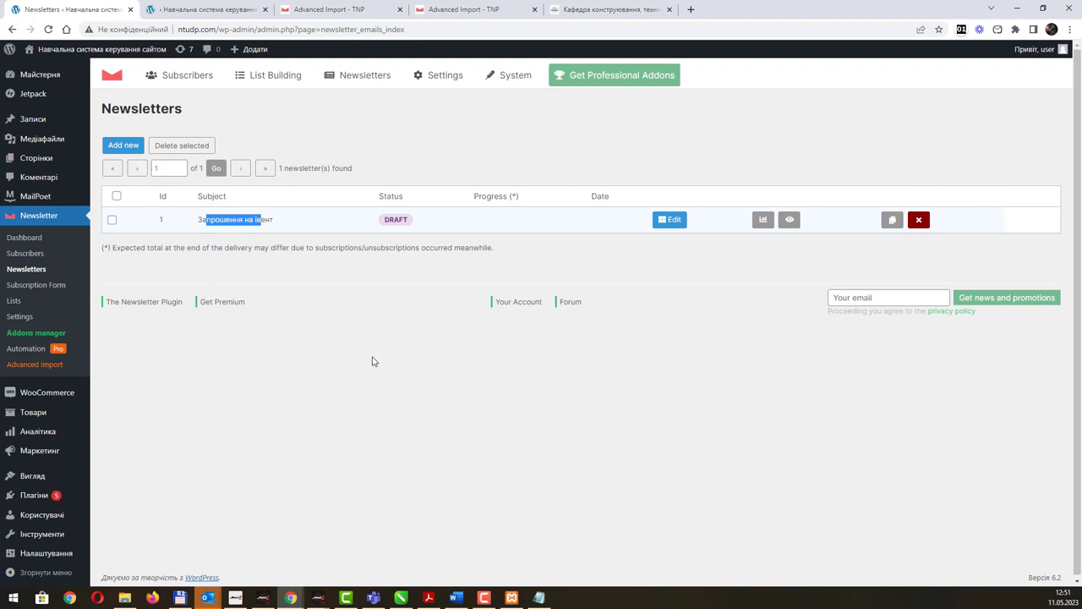
{"action": "left_click", "coordinate": [515, 77]}
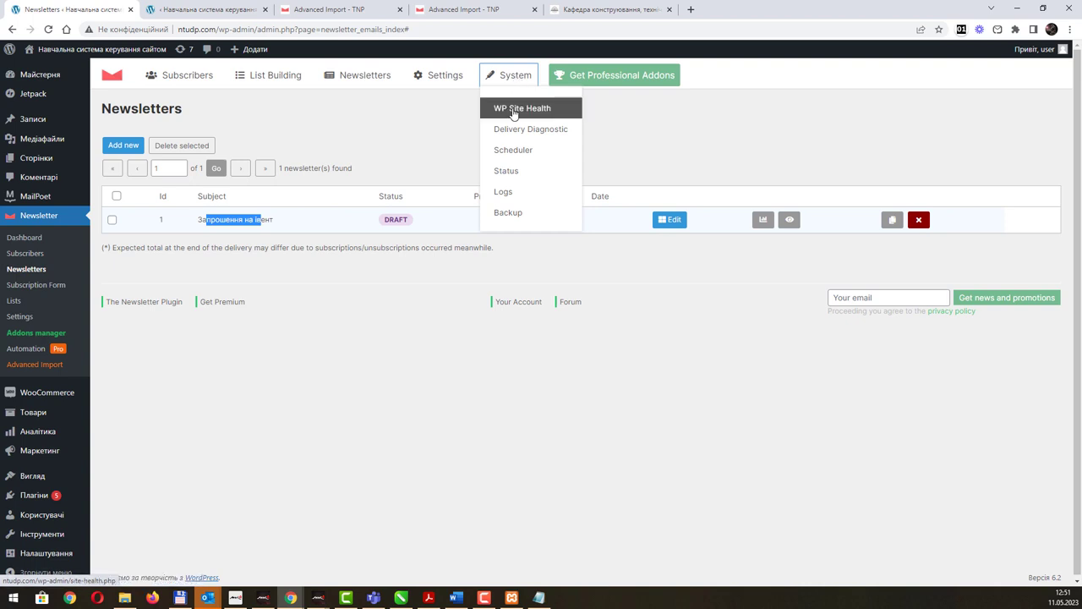
Review the Site Health passed checks, then open the Newsletter dashboard.
{"action": "left_click", "coordinate": [514, 112]}
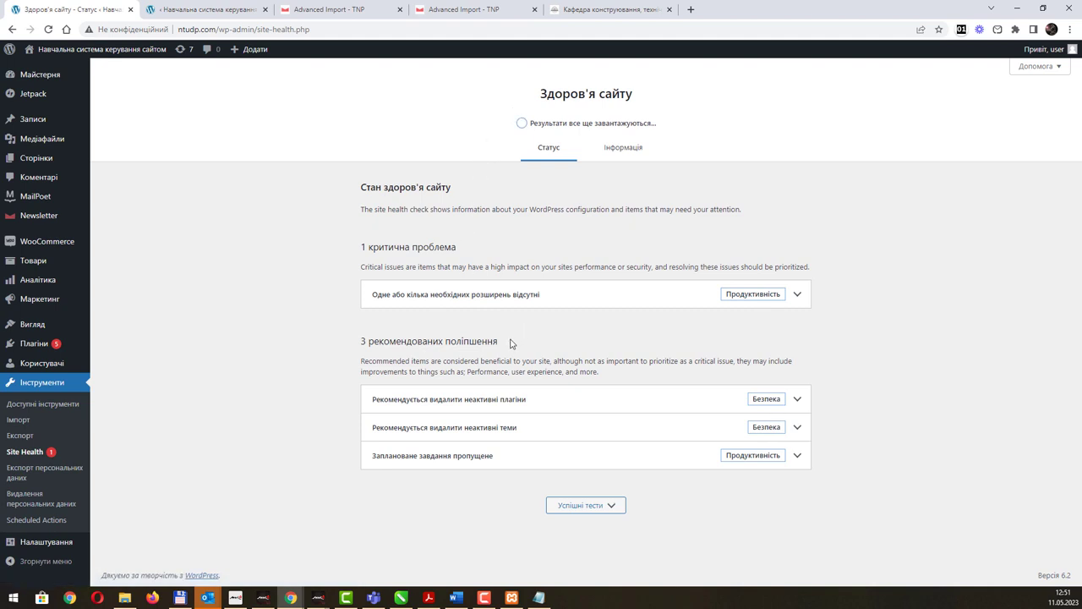
{"action": "left_click", "coordinate": [608, 510]}
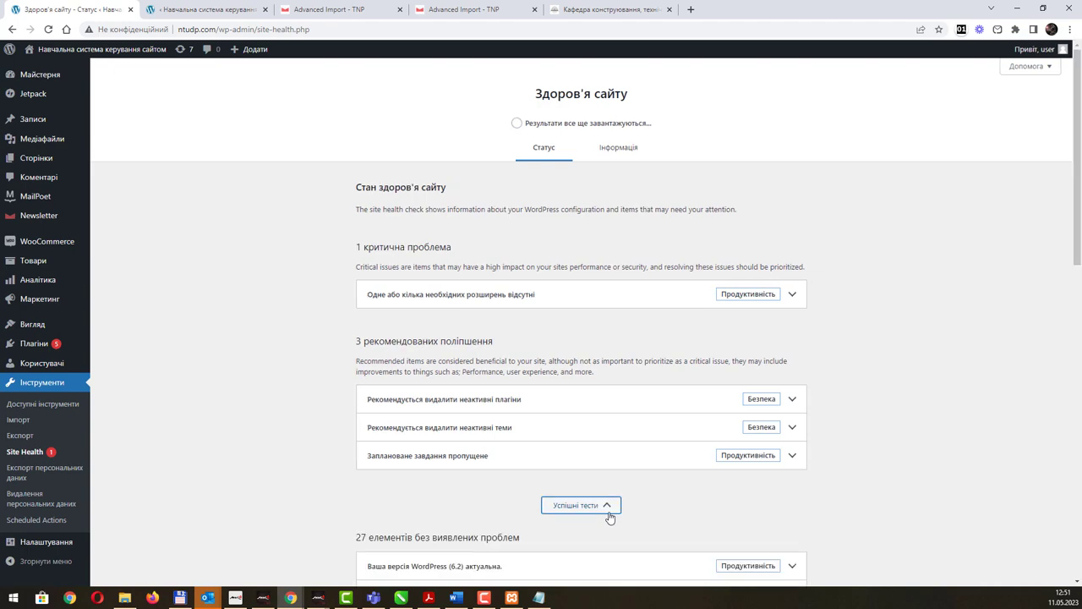
{"action": "scroll", "coordinate": [605, 423], "scroll_direction": "down", "scroll_amount": 3}
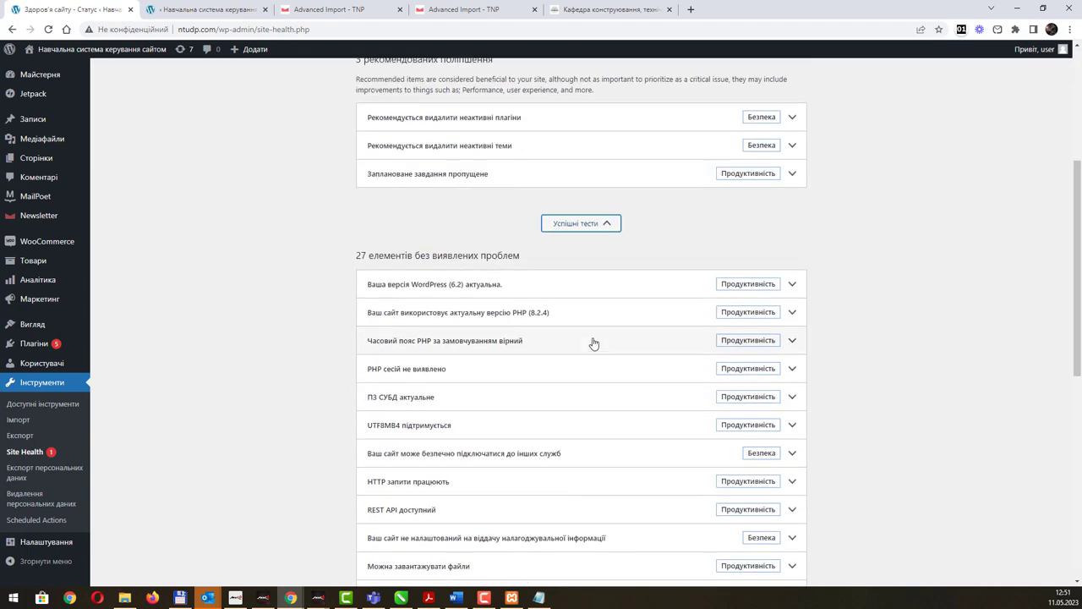
{"action": "scroll", "coordinate": [594, 342], "scroll_direction": "down", "scroll_amount": 5}
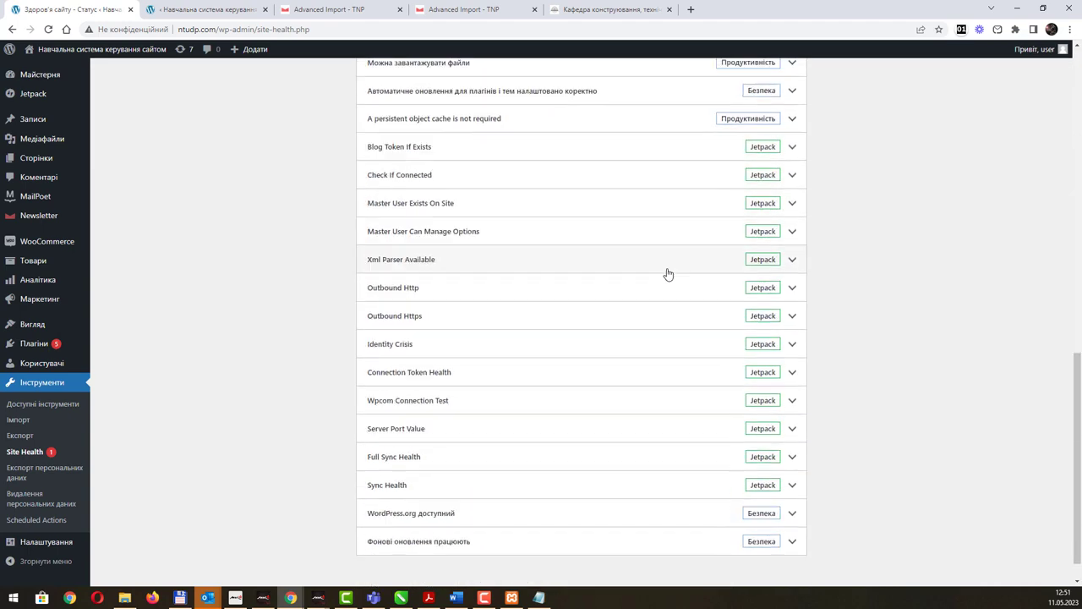
{"action": "scroll", "coordinate": [636, 296], "scroll_direction": "up", "scroll_amount": 10}
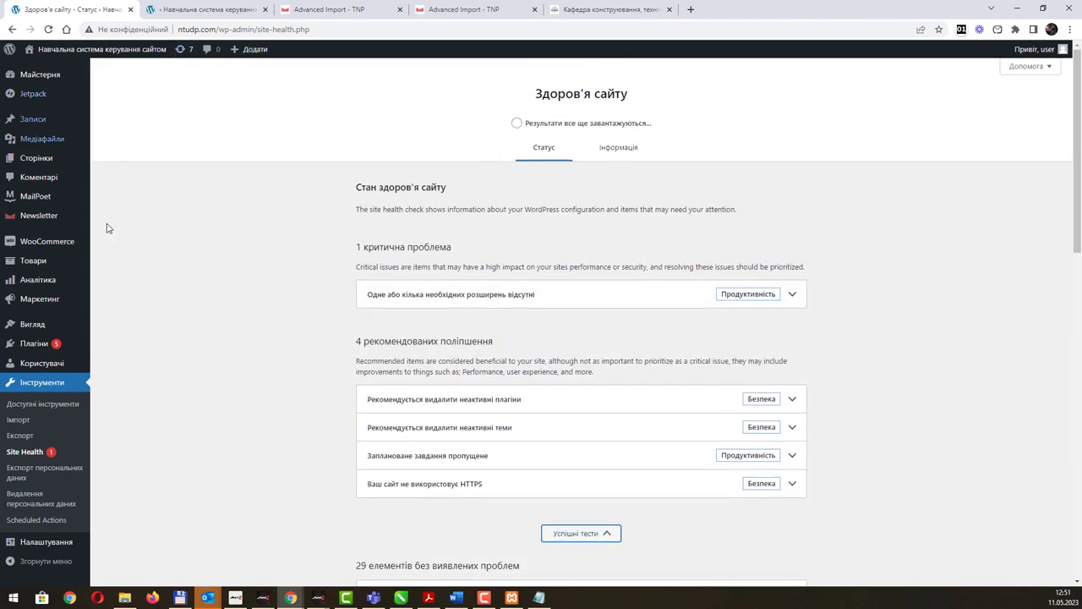
{"action": "left_click", "coordinate": [31, 94]}
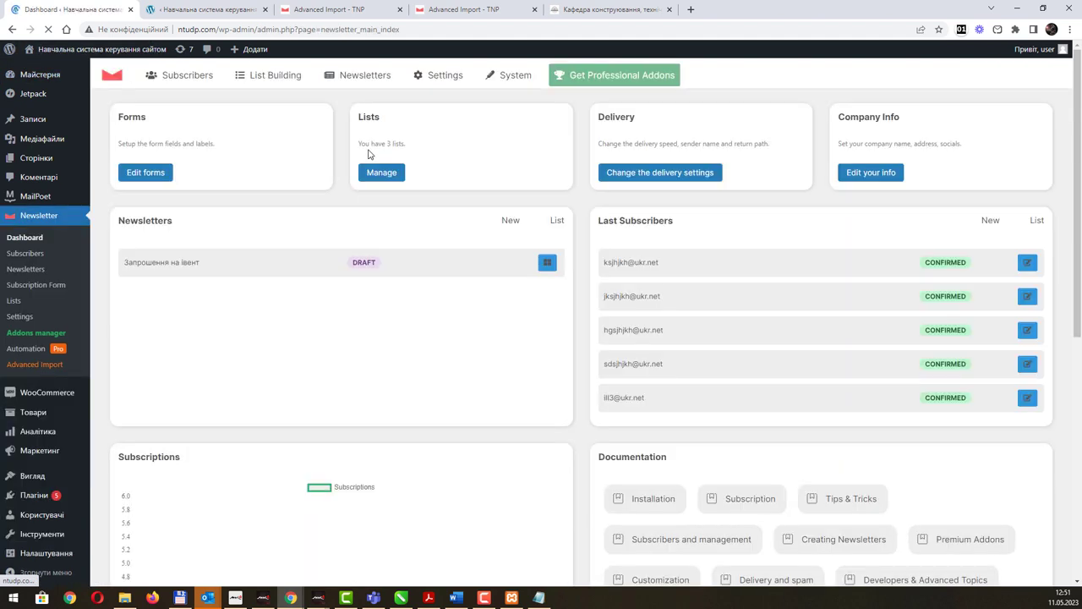
In General Settings, replace the sender email address with the saved autofill suggestion.
{"action": "mouse_move", "coordinate": [454, 81]}
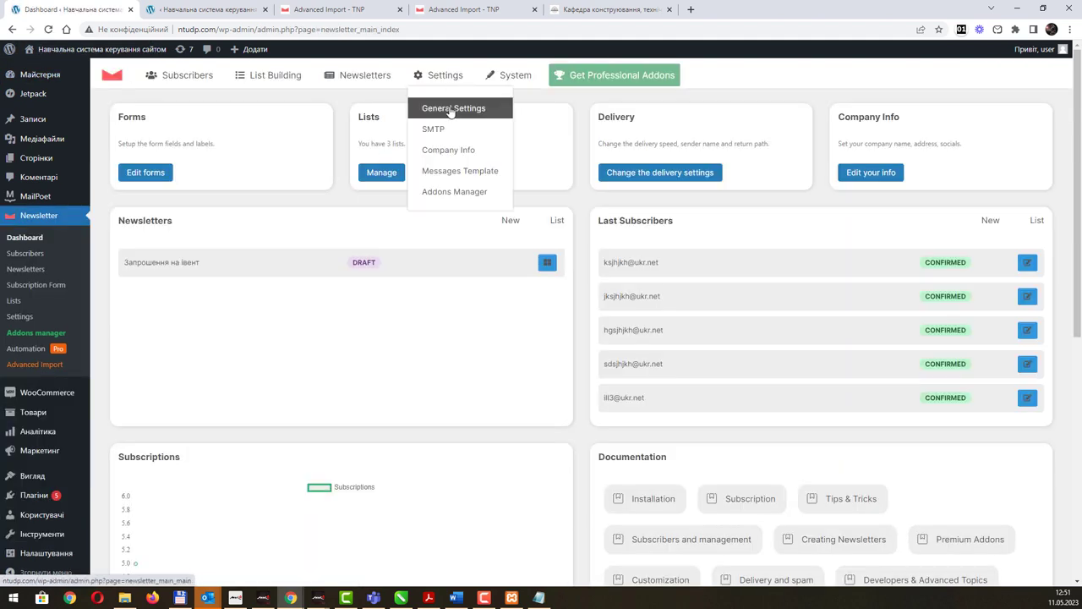
{"action": "left_click", "coordinate": [451, 111]}
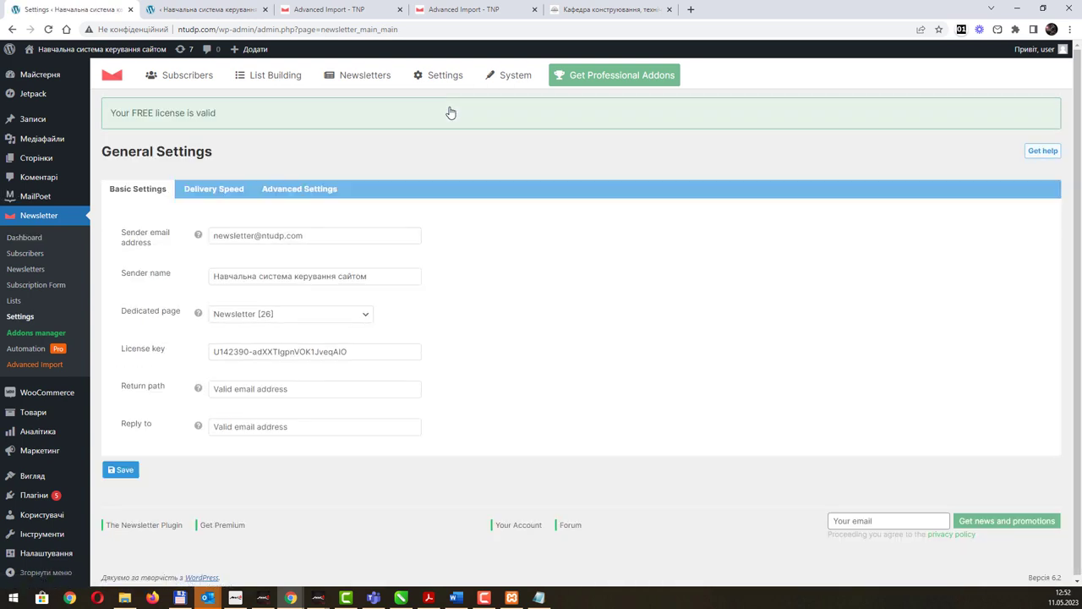
{"action": "left_click", "coordinate": [306, 235]}
{"action": "left_click_drag", "start_coordinate": [306, 236], "coordinate": [176, 236]}
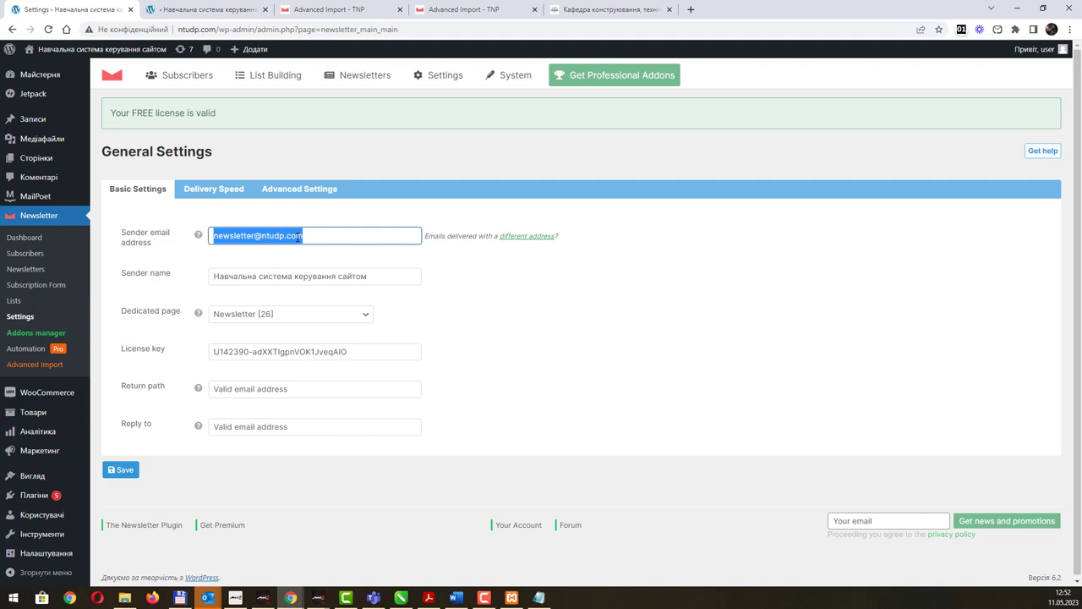
{"action": "left_click", "coordinate": [287, 236]}
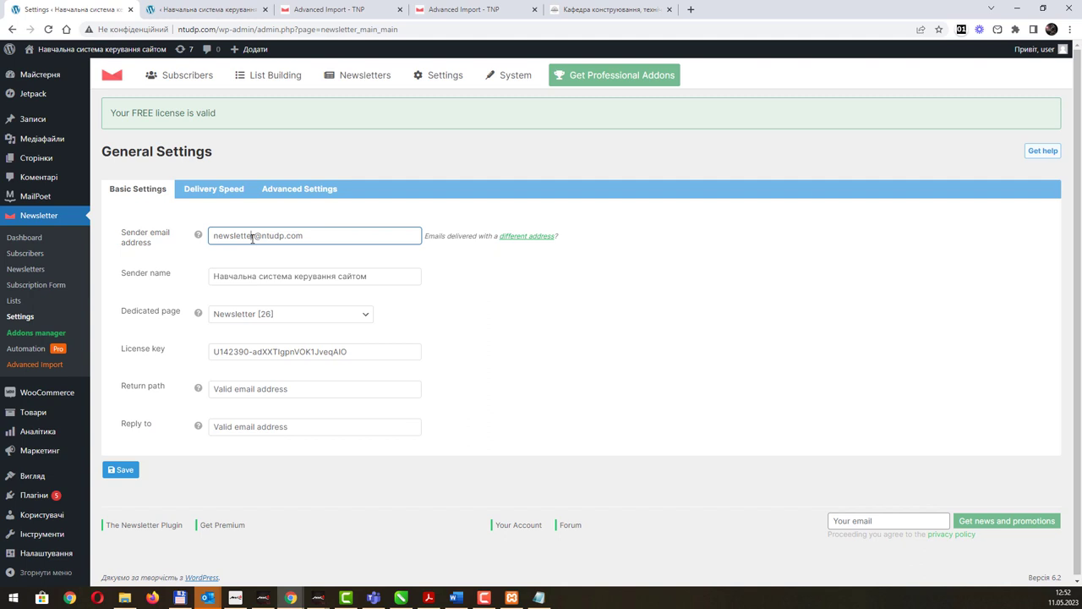
{"action": "triple_click", "coordinate": [295, 236]}
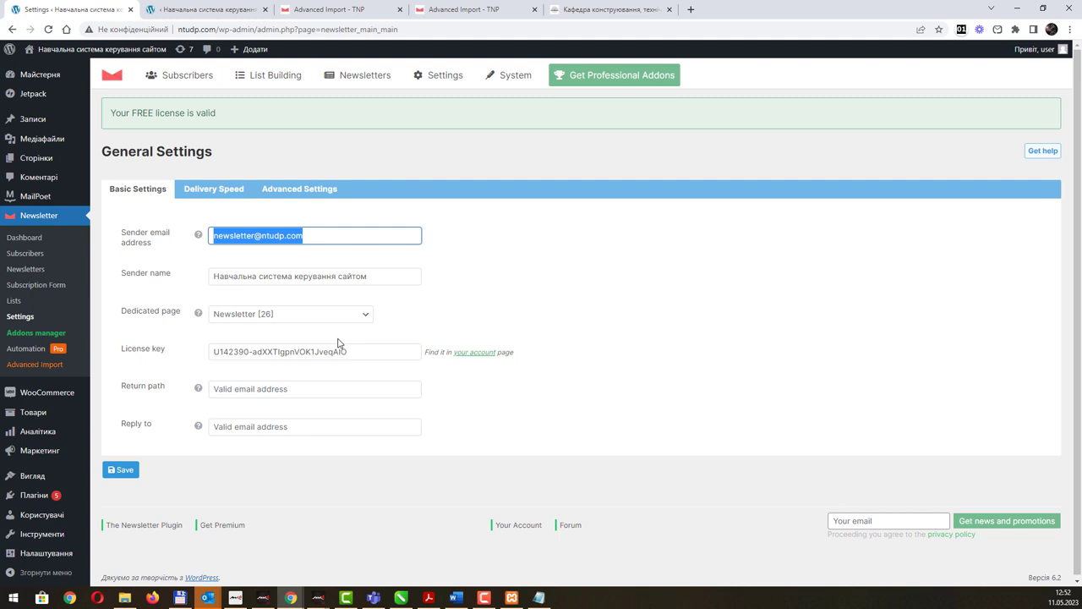
{"action": "key", "text": "BackSpace"}
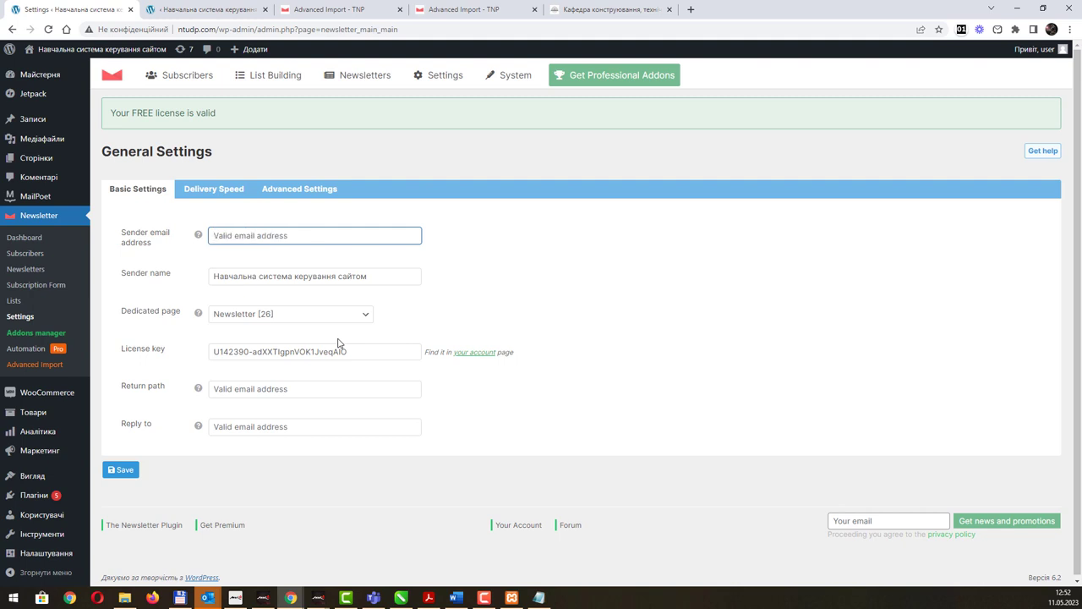
{"action": "type", "text": "ill3"}
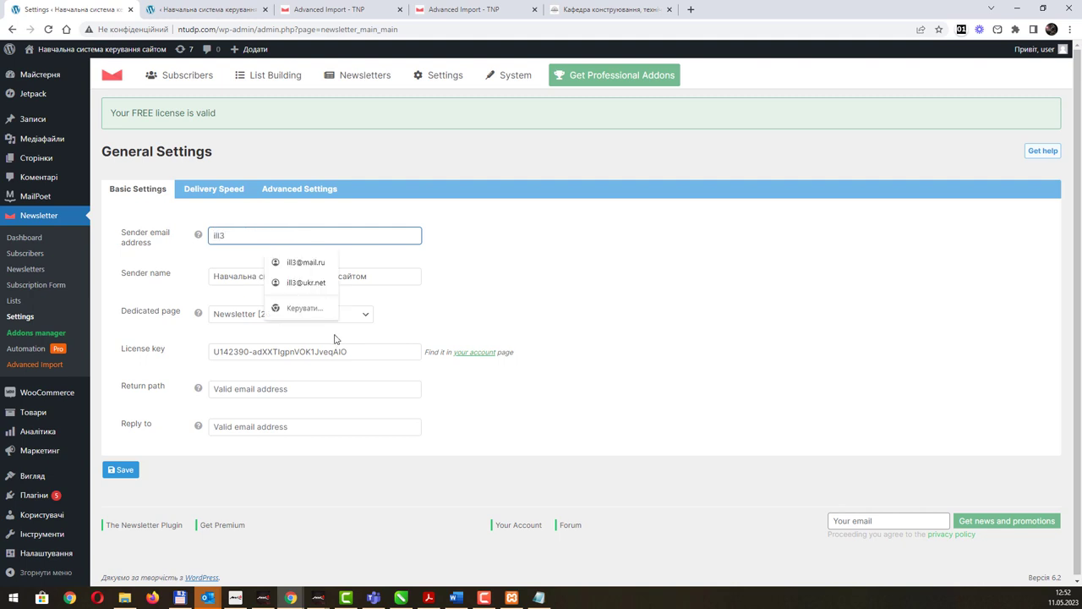
{"action": "left_click", "coordinate": [320, 285]}
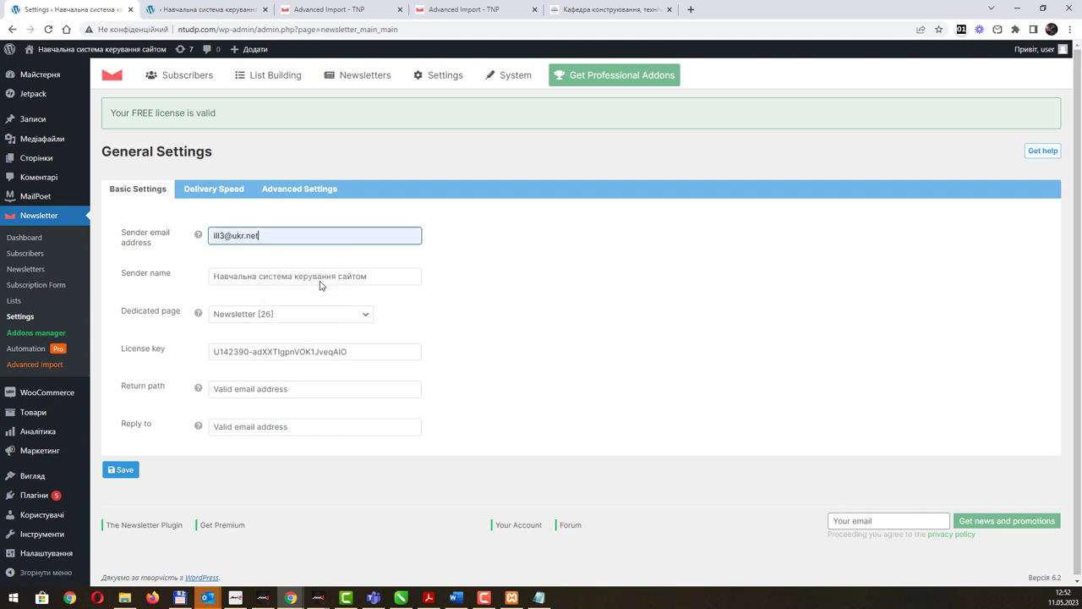
{"action": "left_click", "coordinate": [209, 190]}
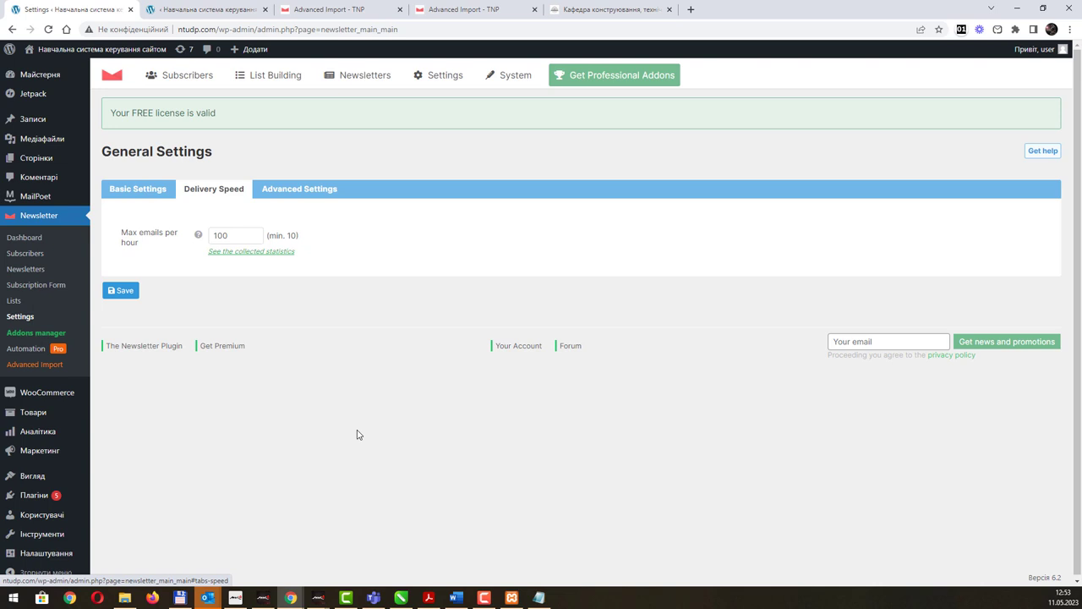
Set Delivery Speed to 290 max emails per hour and save.
{"action": "double_click", "coordinate": [226, 235]}
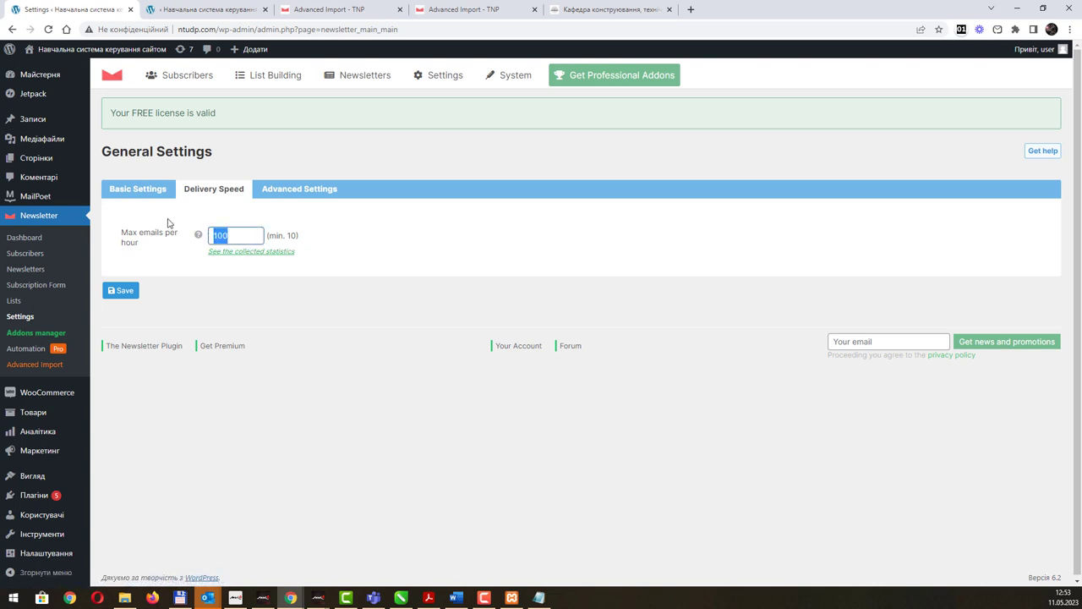
{"action": "type", "text": "290"}
{"action": "left_click", "coordinate": [122, 291]}
{"action": "left_click_drag", "start_coordinate": [268, 235], "coordinate": [295, 236]}
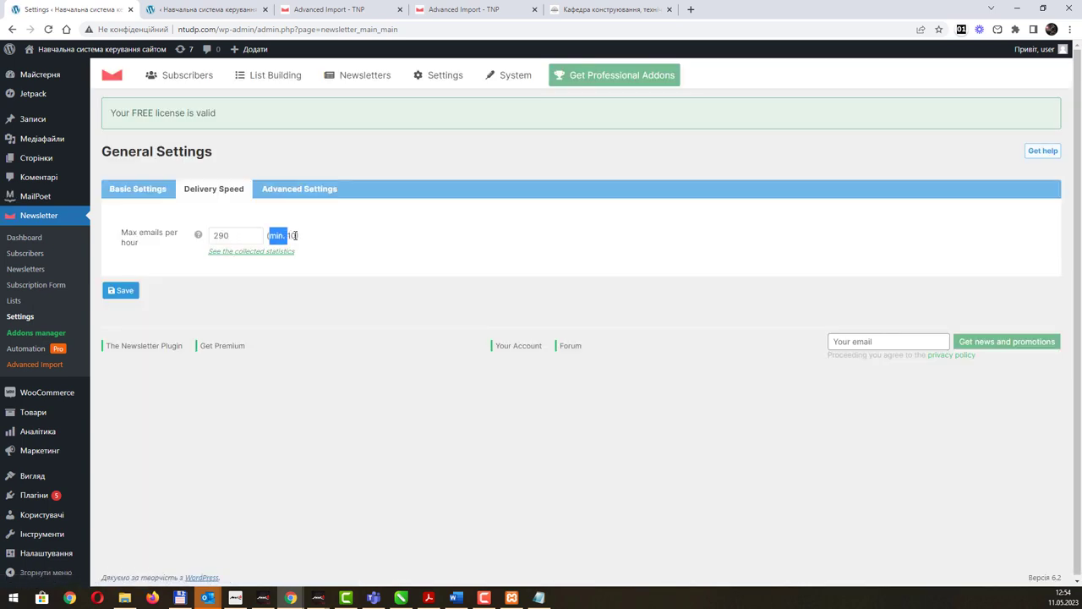
{"action": "double_click", "coordinate": [294, 235]}
Set stored IP addresses to Anonymize in Advanced Settings.
{"action": "left_click", "coordinate": [284, 193]}
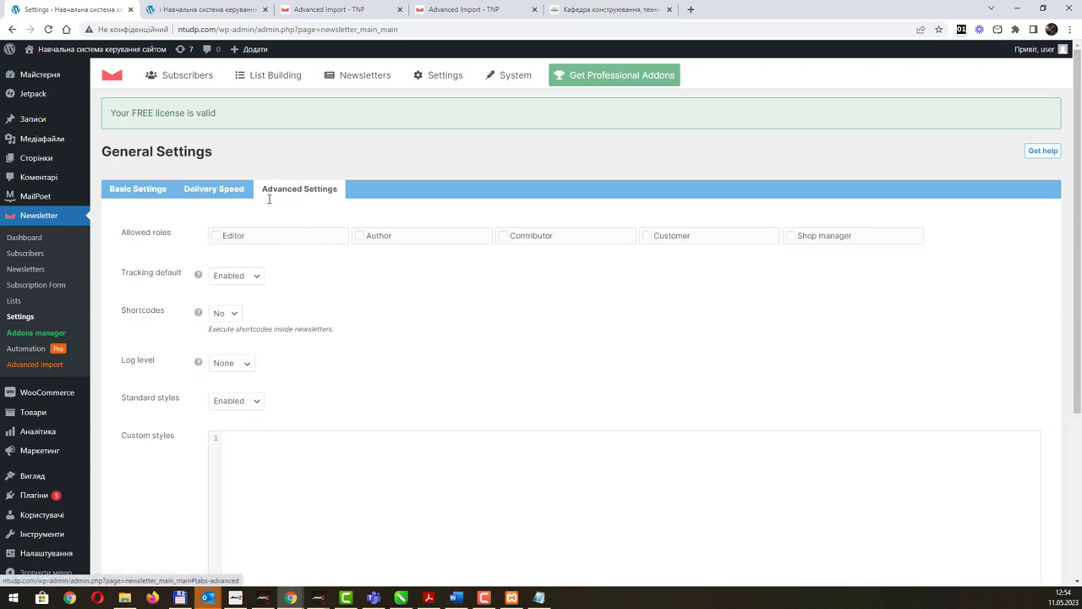
{"action": "scroll", "coordinate": [332, 300], "scroll_direction": "down", "scroll_amount": 3}
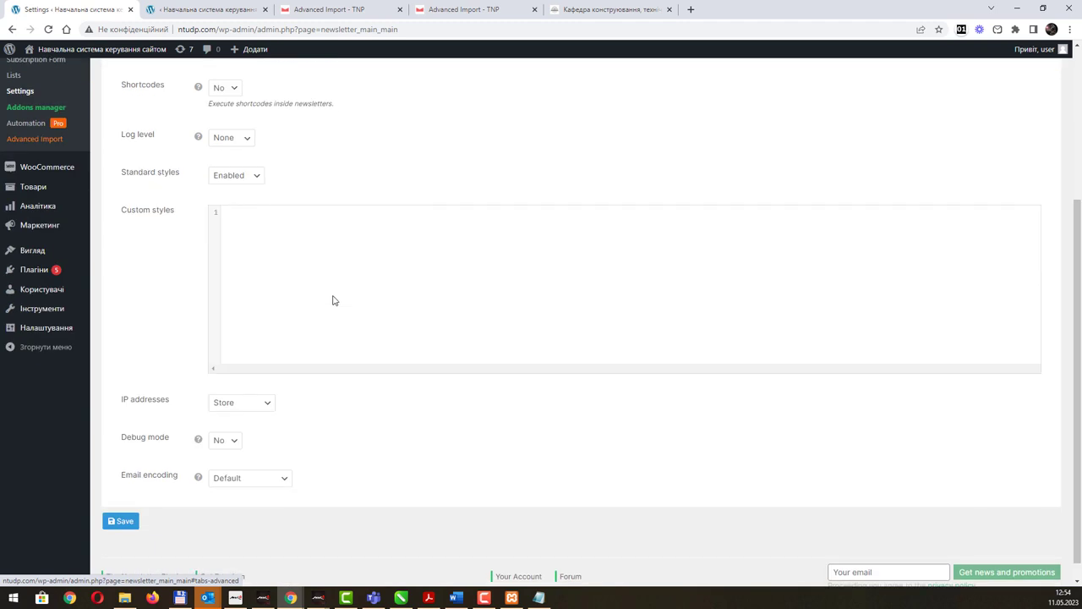
{"action": "left_click", "coordinate": [270, 402]}
{"action": "left_click", "coordinate": [270, 403]}
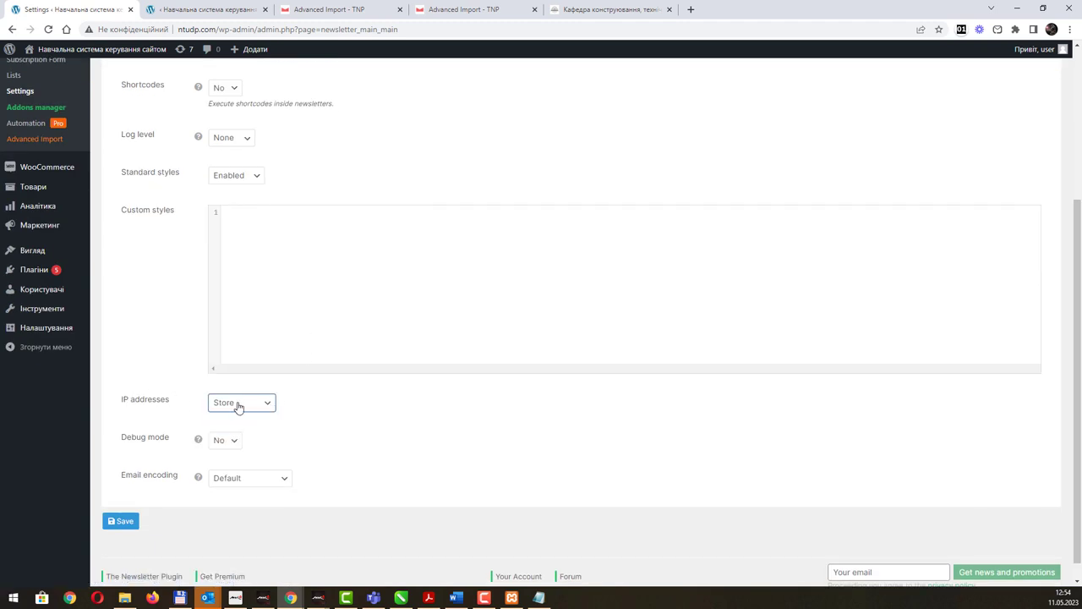
{"action": "left_click", "coordinate": [238, 405]}
{"action": "left_click", "coordinate": [245, 429]}
{"action": "scroll", "coordinate": [352, 411], "scroll_direction": "up", "scroll_amount": 3}
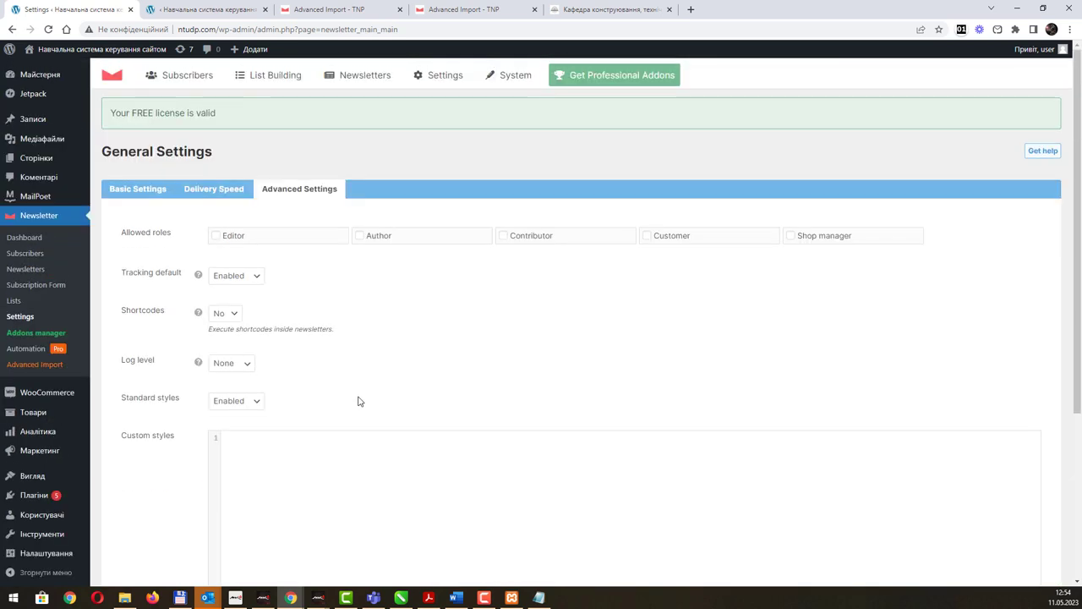
Check the sender email address in Basic Settings and save the General Settings.
{"action": "left_click", "coordinate": [216, 190]}
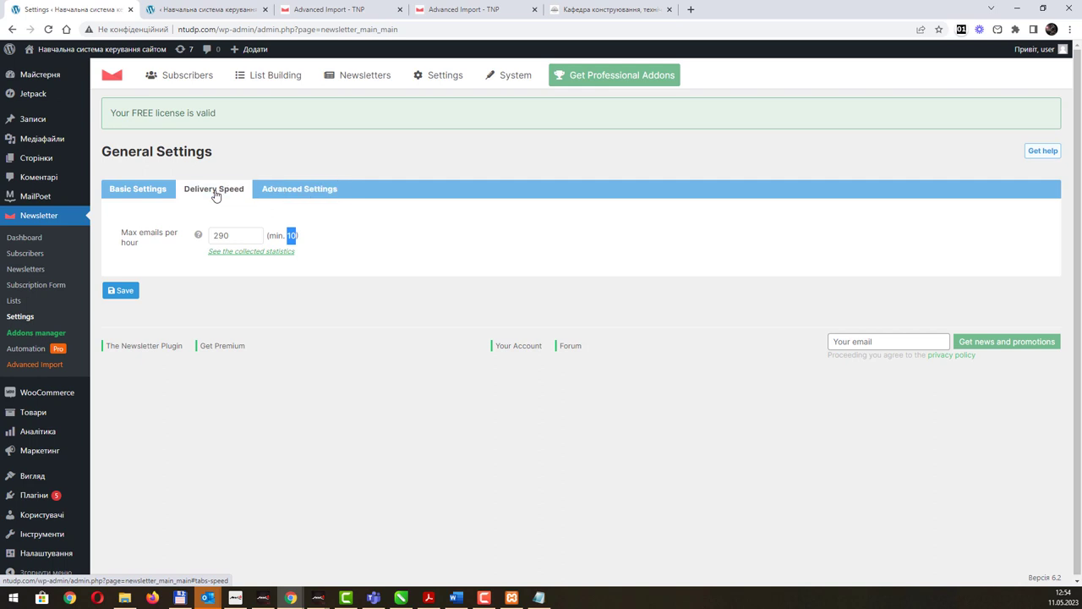
{"action": "left_click", "coordinate": [133, 189]}
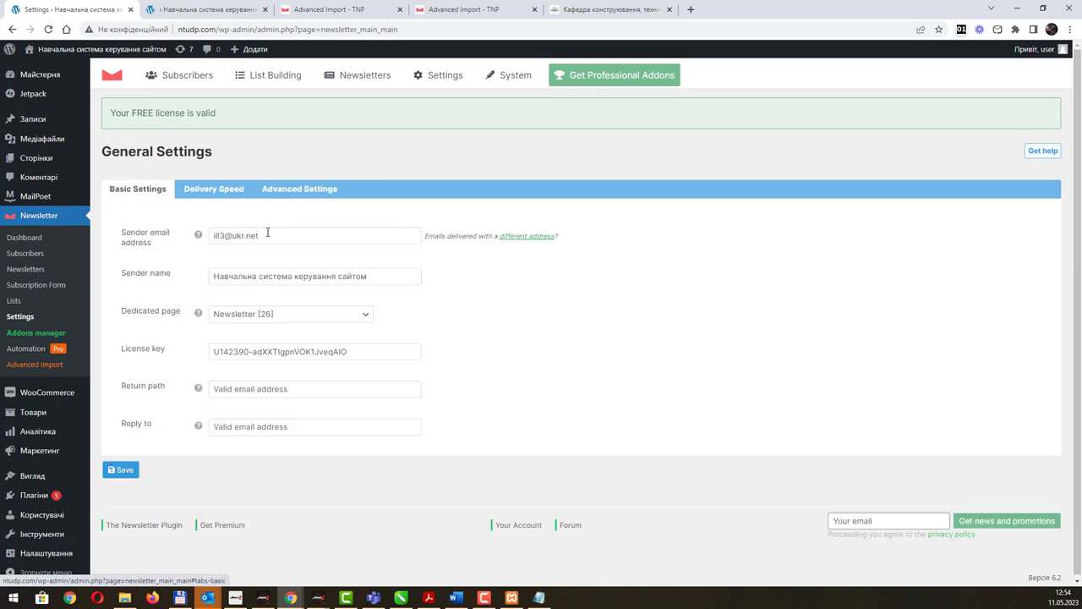
{"action": "left_click", "coordinate": [139, 240]}
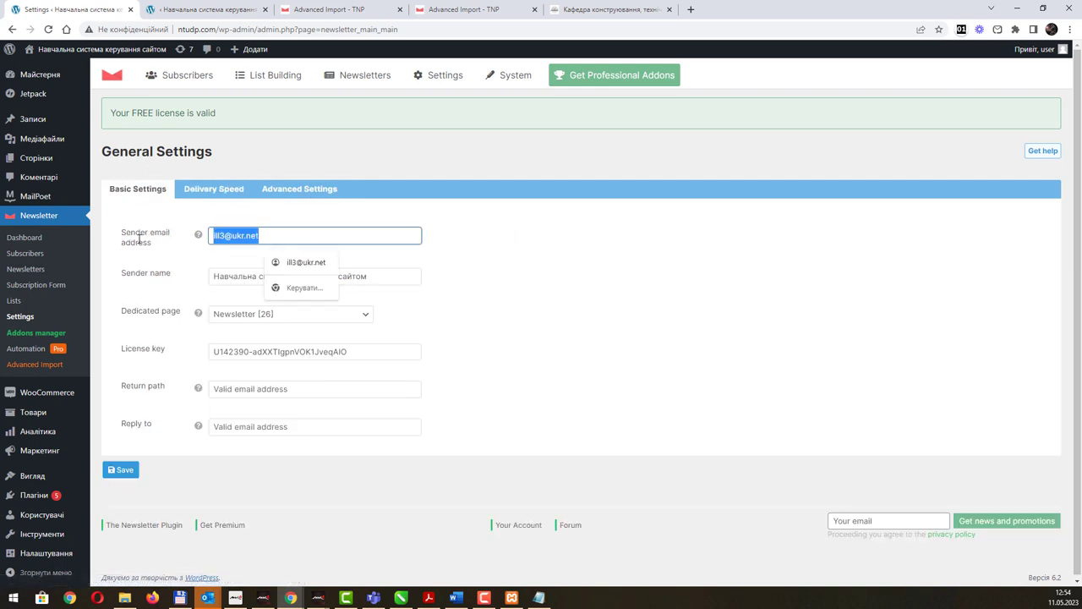
{"action": "left_click", "coordinate": [263, 236]}
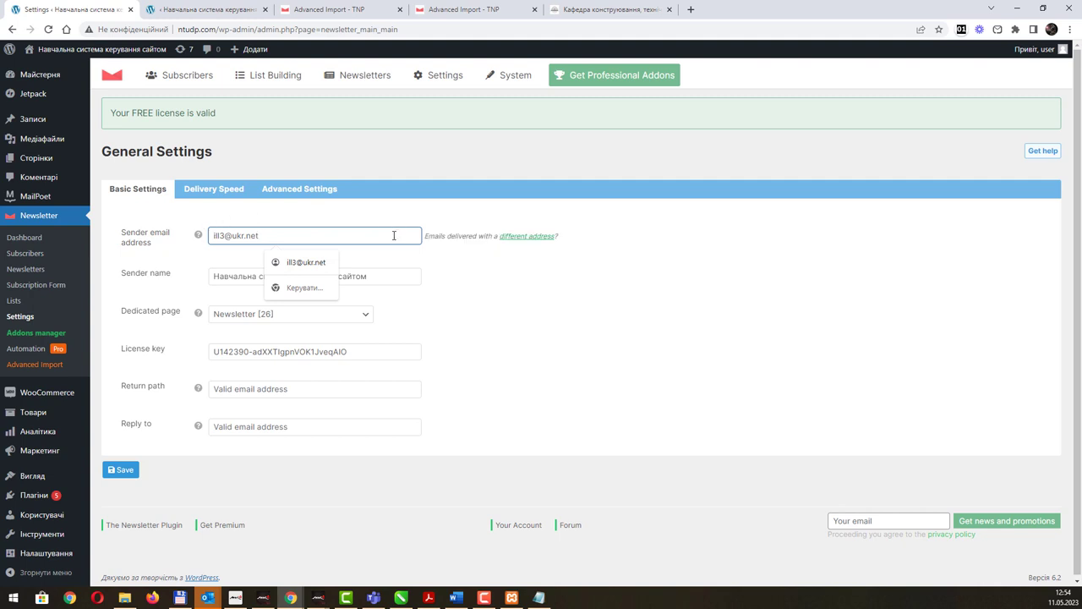
{"action": "left_click", "coordinate": [521, 309]}
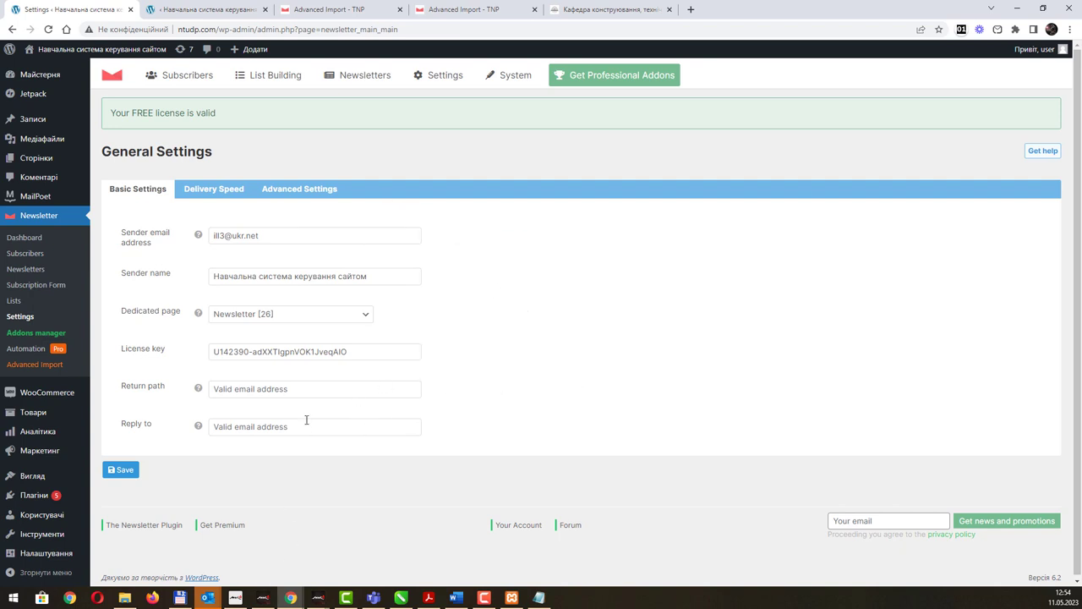
{"action": "left_click", "coordinate": [124, 470]}
{"action": "left_click", "coordinate": [124, 471]}
Confirm the 290 hourly limit, then open Subscribers > All subscribers.
{"action": "left_click", "coordinate": [217, 190]}
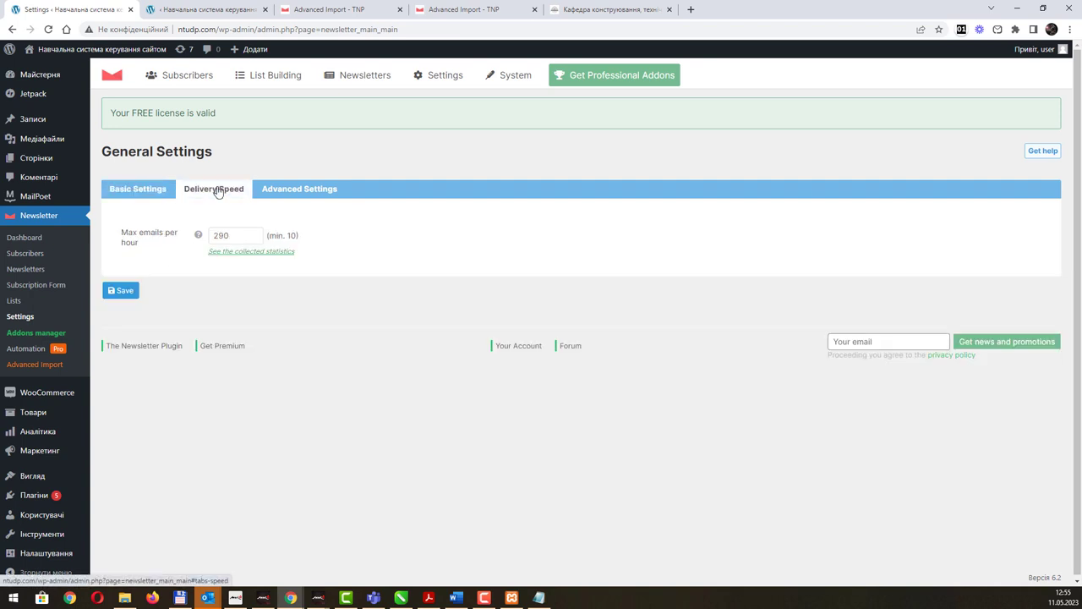
{"action": "double_click", "coordinate": [233, 238]}
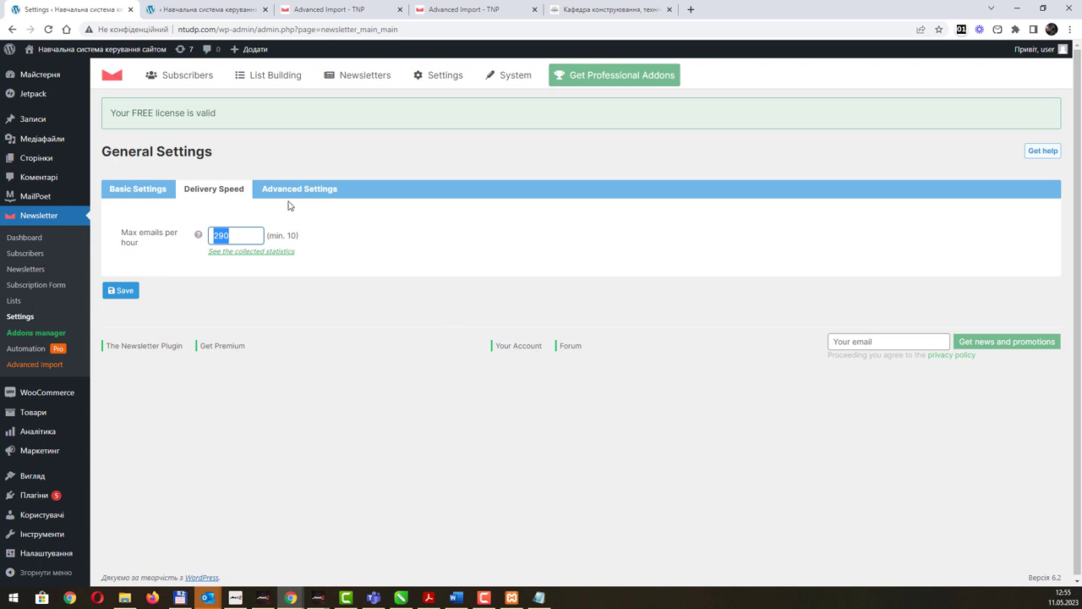
{"action": "left_click", "coordinate": [518, 76]}
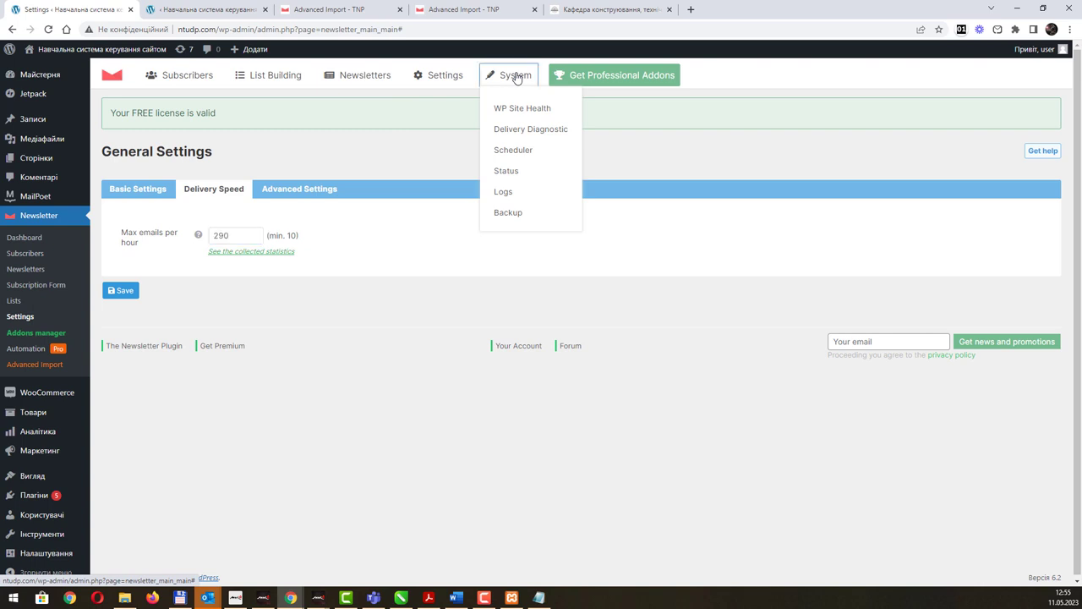
{"action": "left_click", "coordinate": [455, 77]}
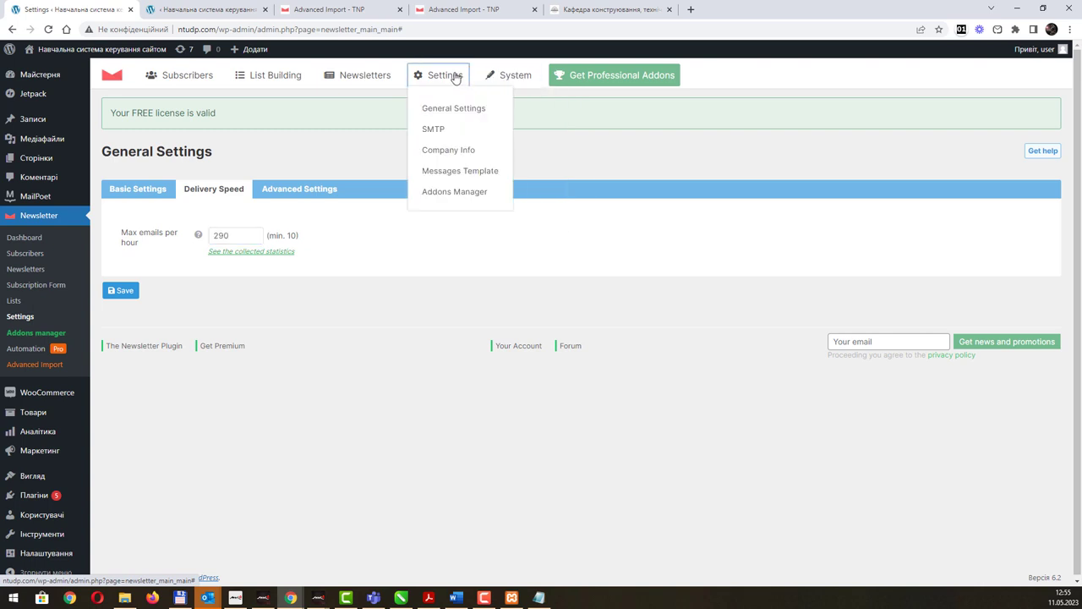
{"action": "left_click", "coordinate": [380, 77]}
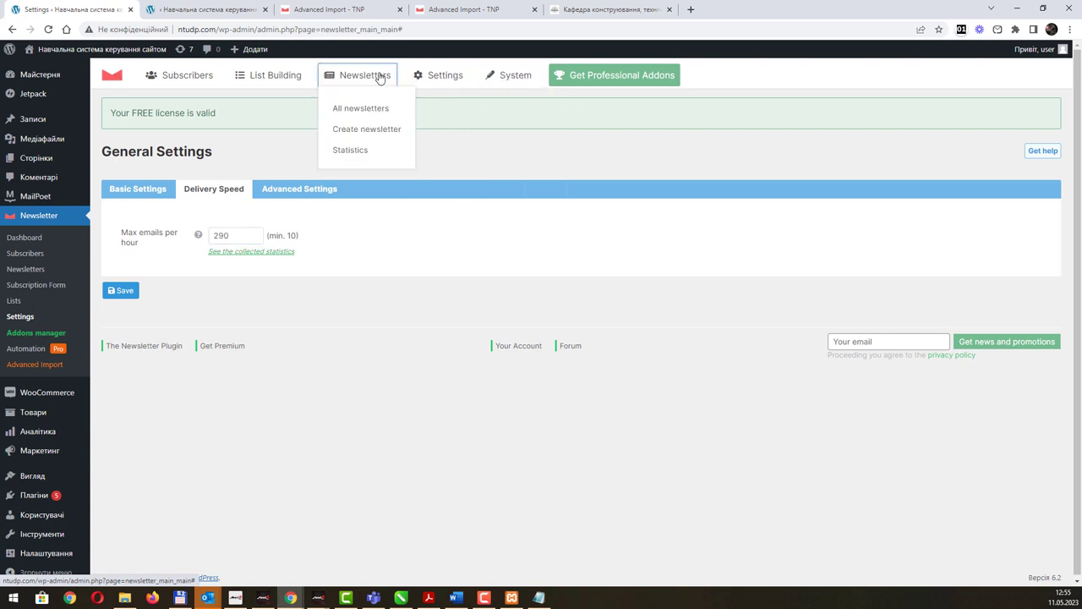
{"action": "left_click", "coordinate": [285, 78]}
{"action": "left_click", "coordinate": [202, 82]}
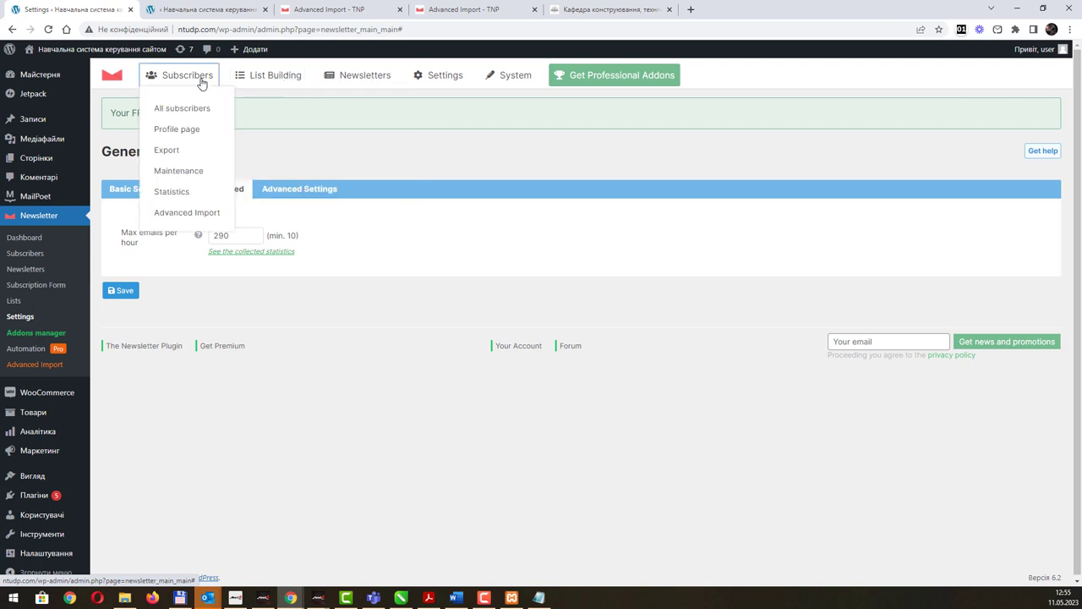
{"action": "left_click", "coordinate": [185, 107]}
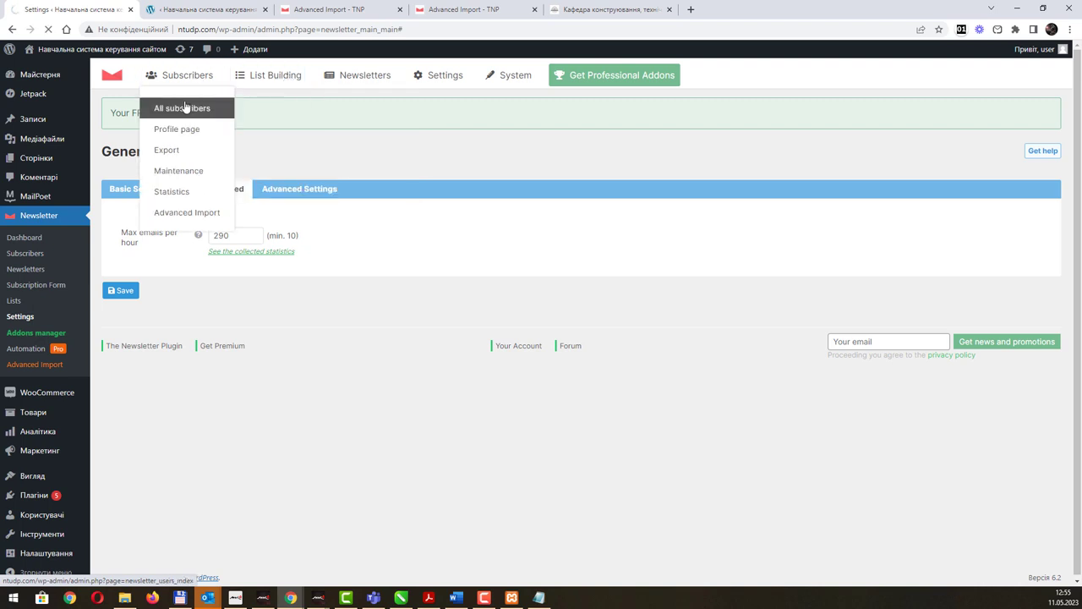